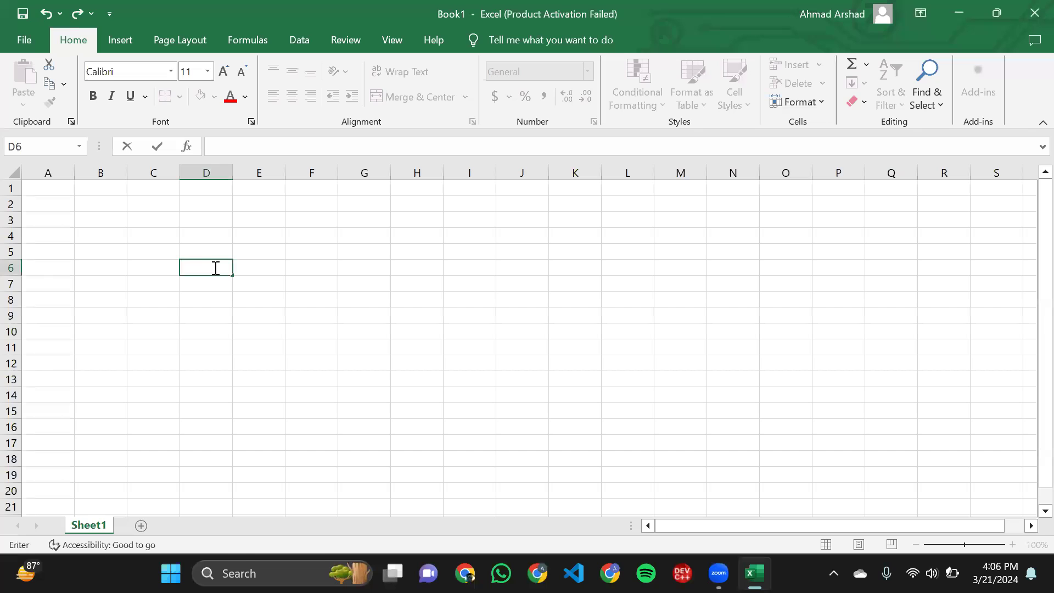
- Enter the header "Student Name" in cell D6
text(Student Name)
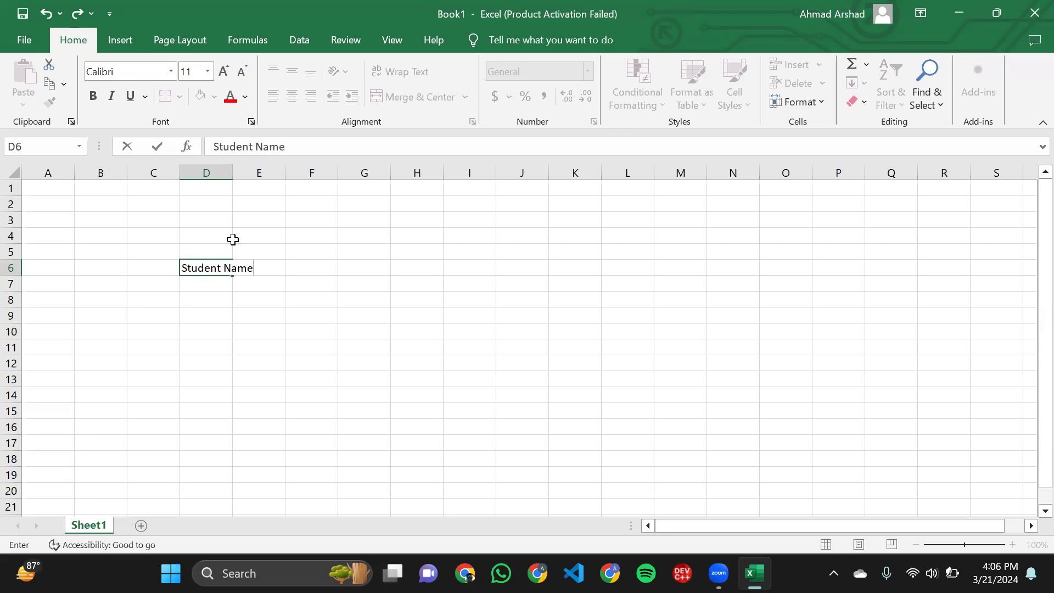
- Enter the header "Marks" in cell E6, beside the Student Name header
click(290, 251)
click(275, 267)
double_click(273, 267)
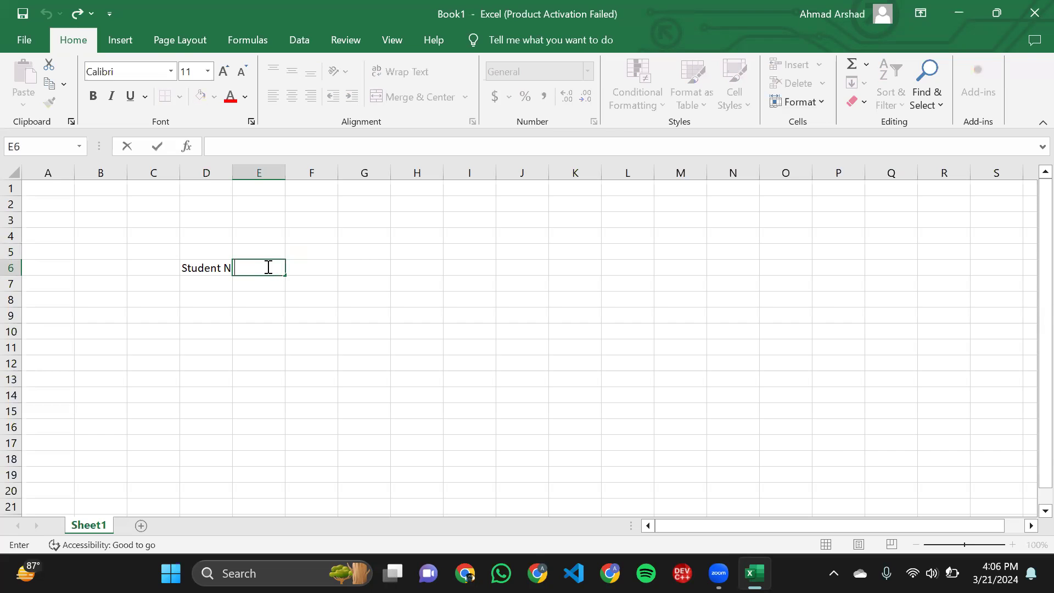
text(Marks)
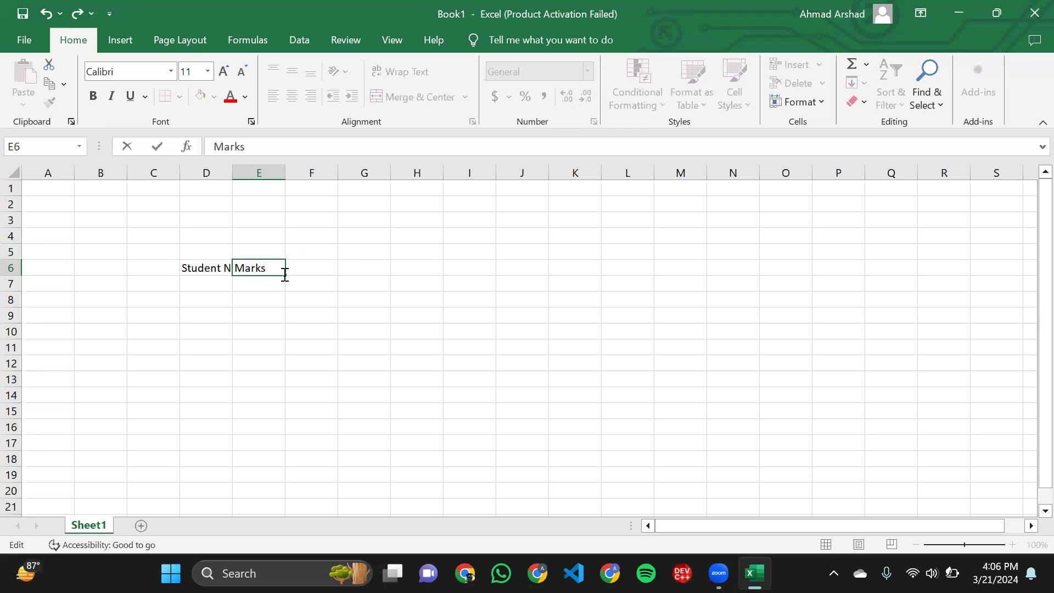
click(349, 279)
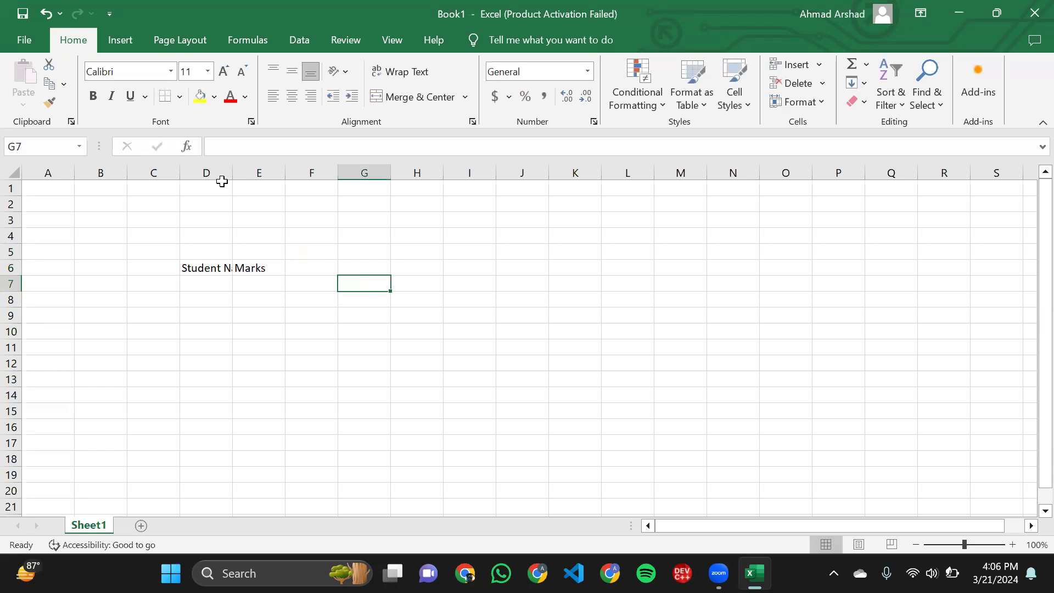
- Widen columns D and E and center the Student Name and Marks headers in their cells
drag(232, 175, 328, 176)
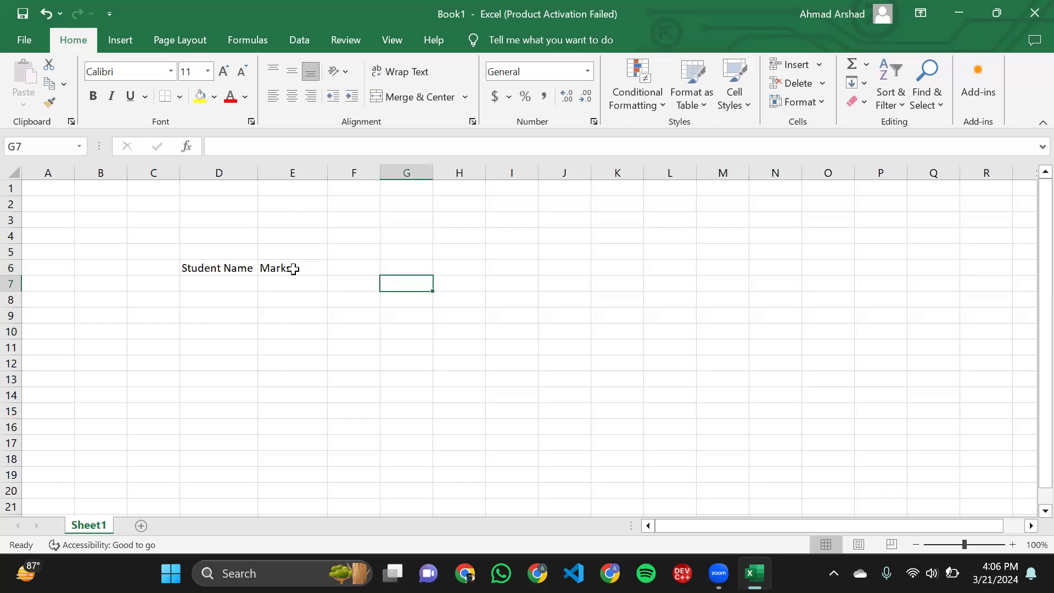
double_click(291, 268)
click(341, 265)
click(302, 273)
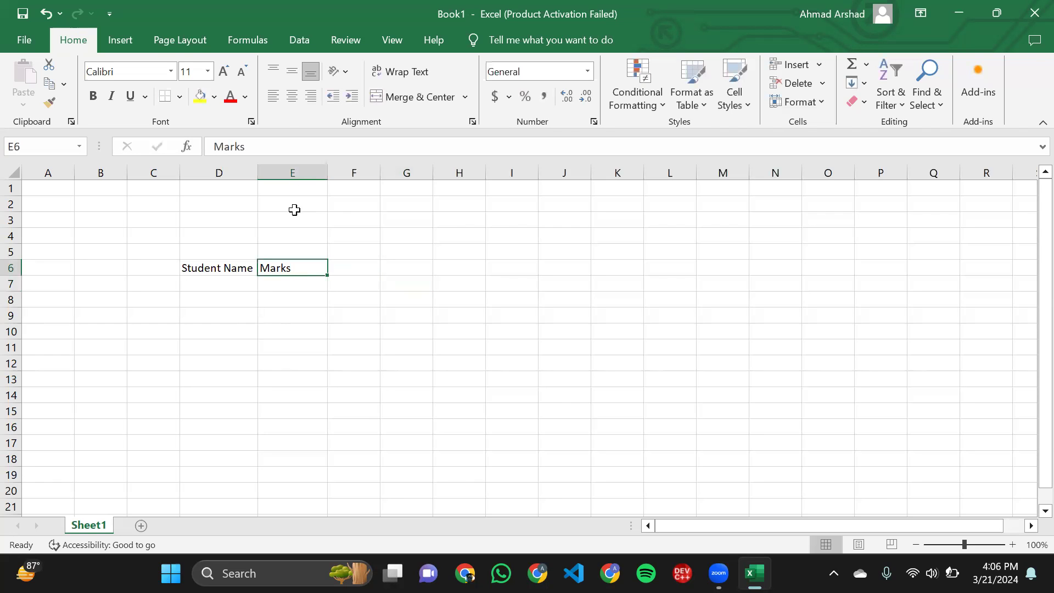
click(292, 96)
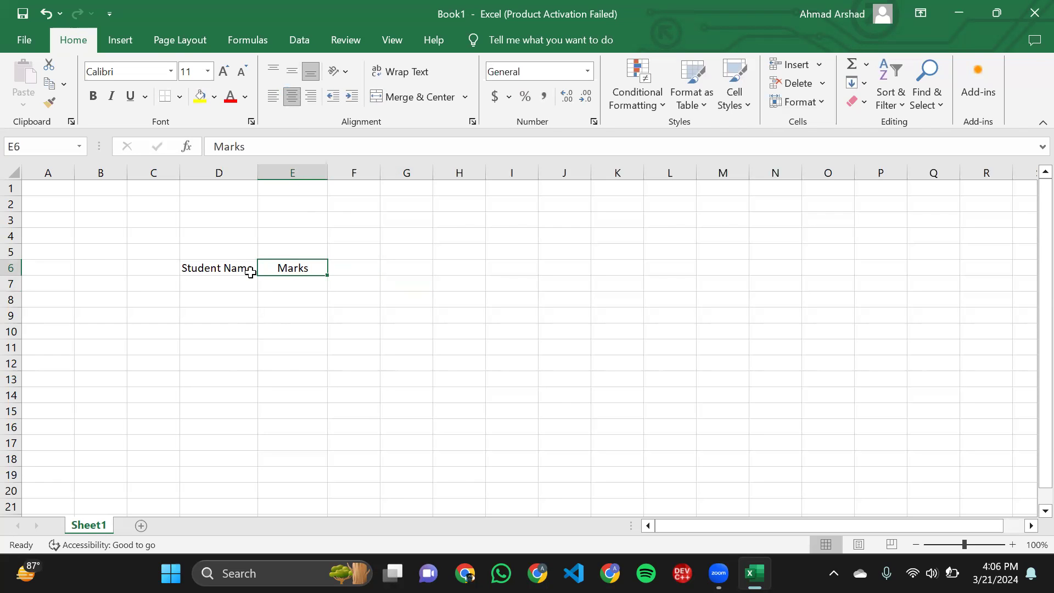
click(239, 270)
drag(259, 176, 286, 179)
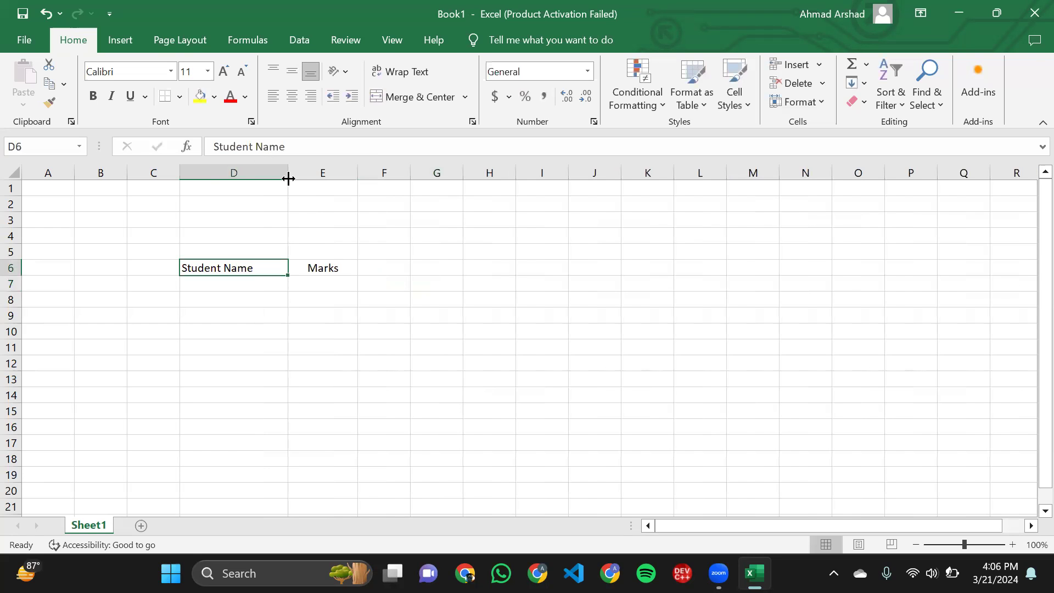
click(289, 103)
- Enter five students' first names in cells D8 to D12 under the Student Name header
click(248, 284)
click(248, 296)
text(Ahmad)
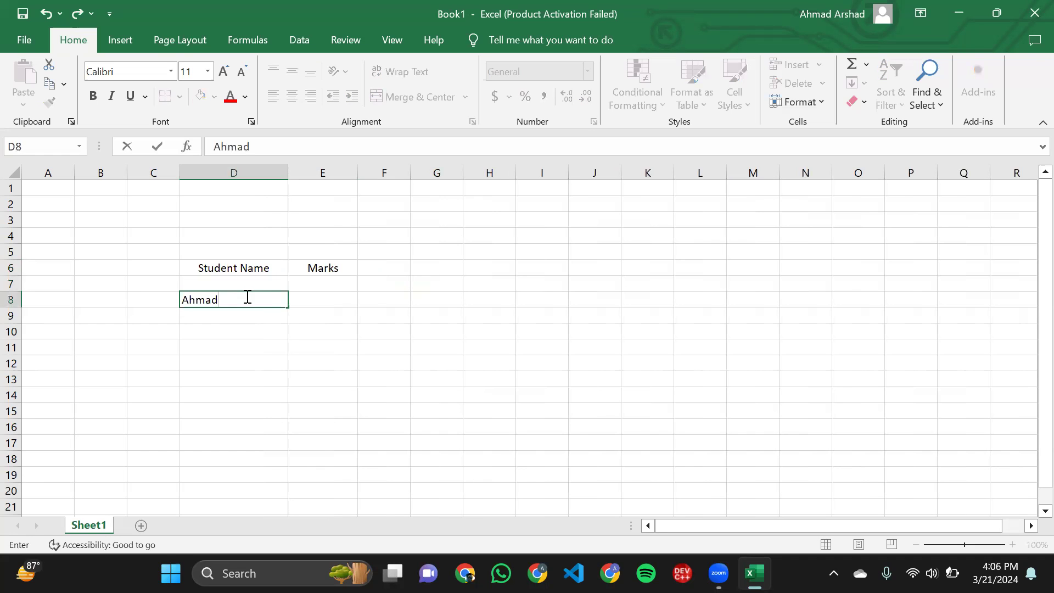
key(Return)
text(Ali)
key(Return)
text(Mubeen)
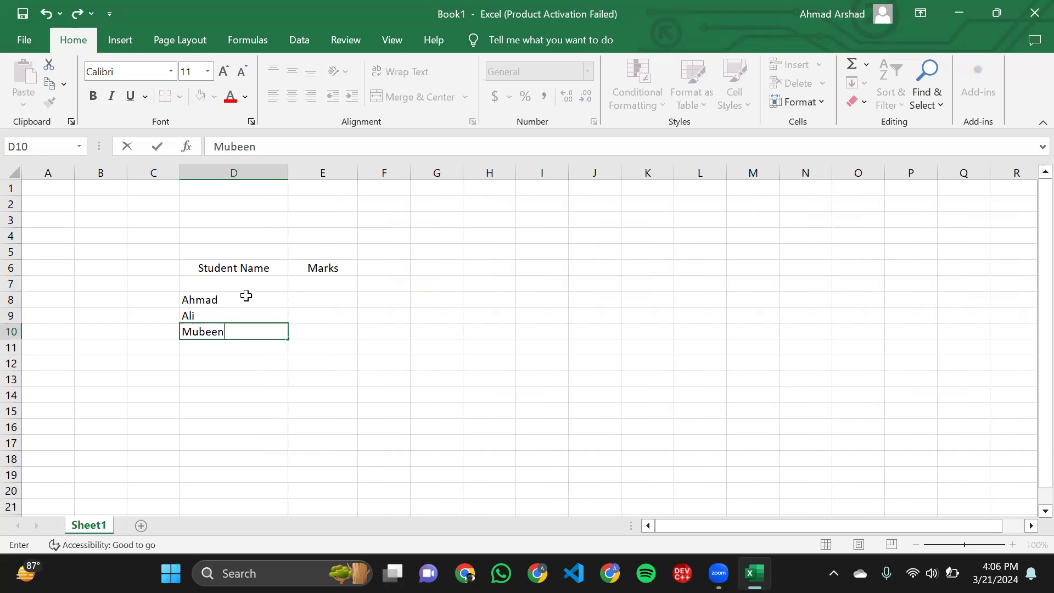
key(Return)
text(Zara)
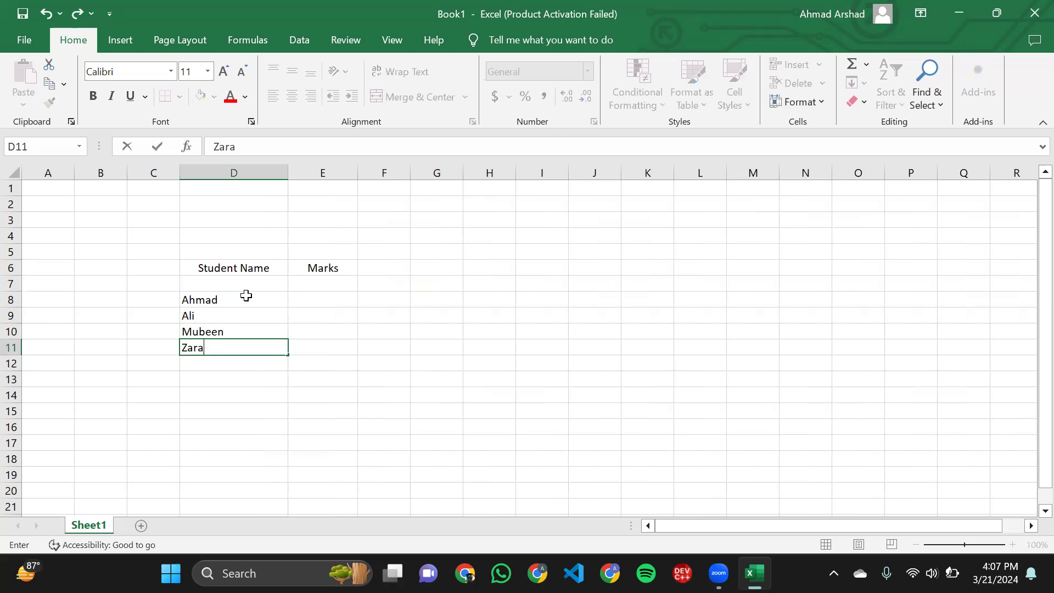
key(Return)
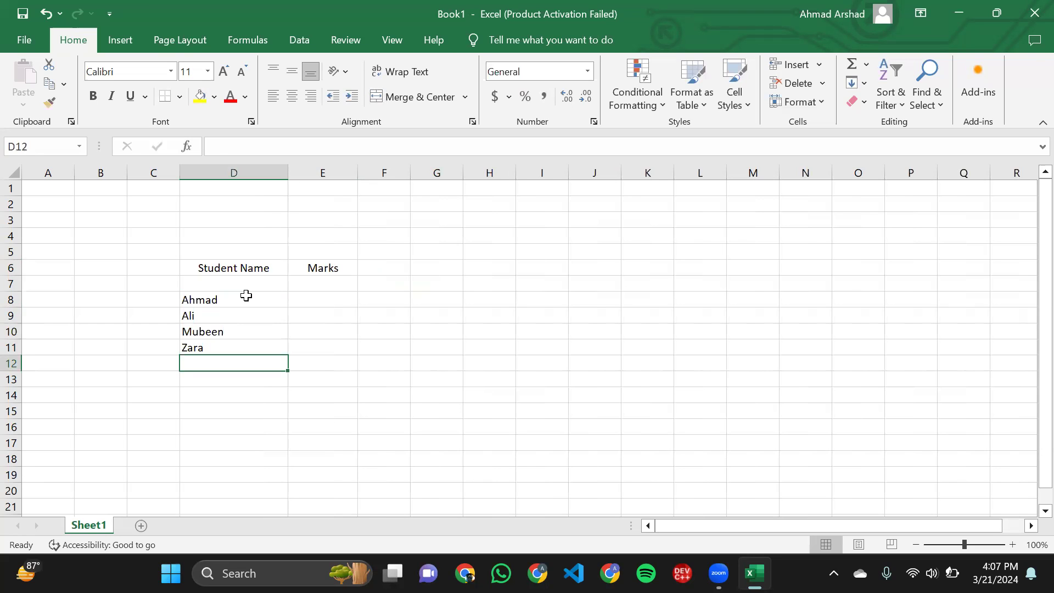
text(Ammar)
- Enter the marks 10, 15, 54, 26 and 75 in cells E8 to E12
click(318, 301)
double_click(324, 299)
text(10)
key(Return)
text(15)
key(Return)
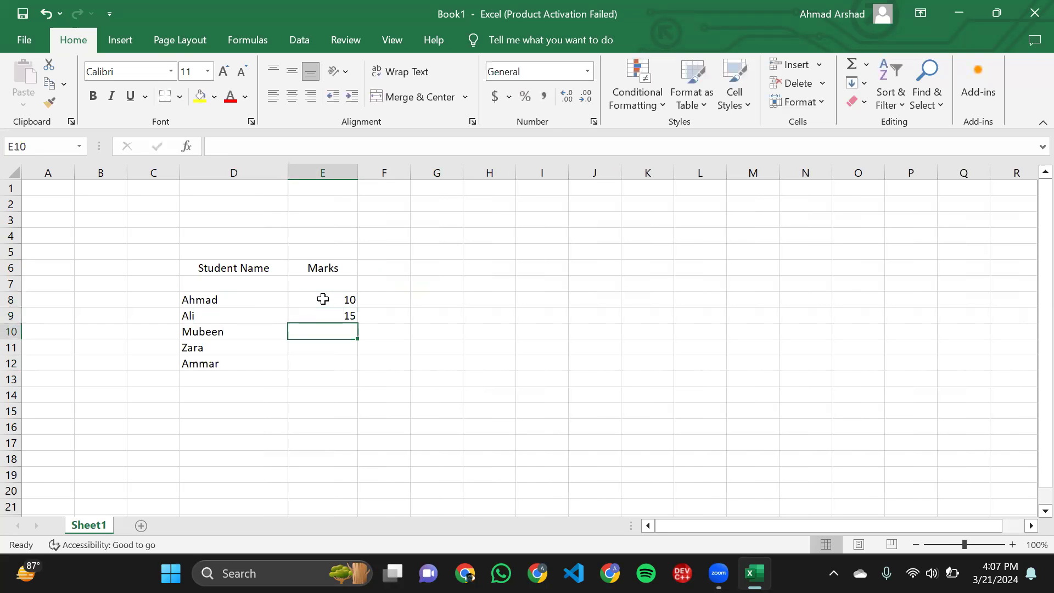
text(54)
key(Return)
text(26)
key(Return)
text(75)
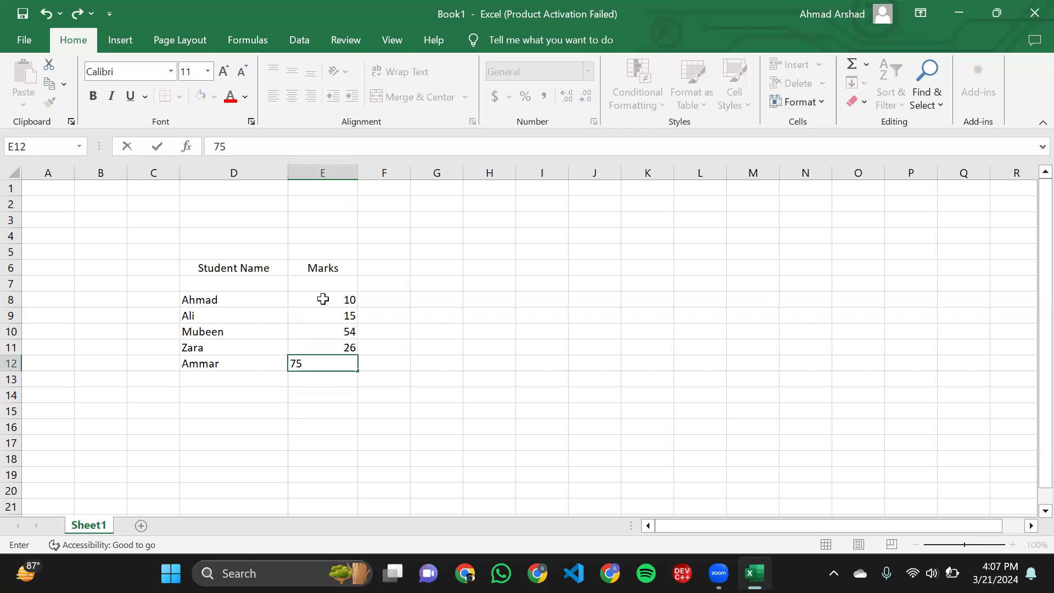
click(401, 362)
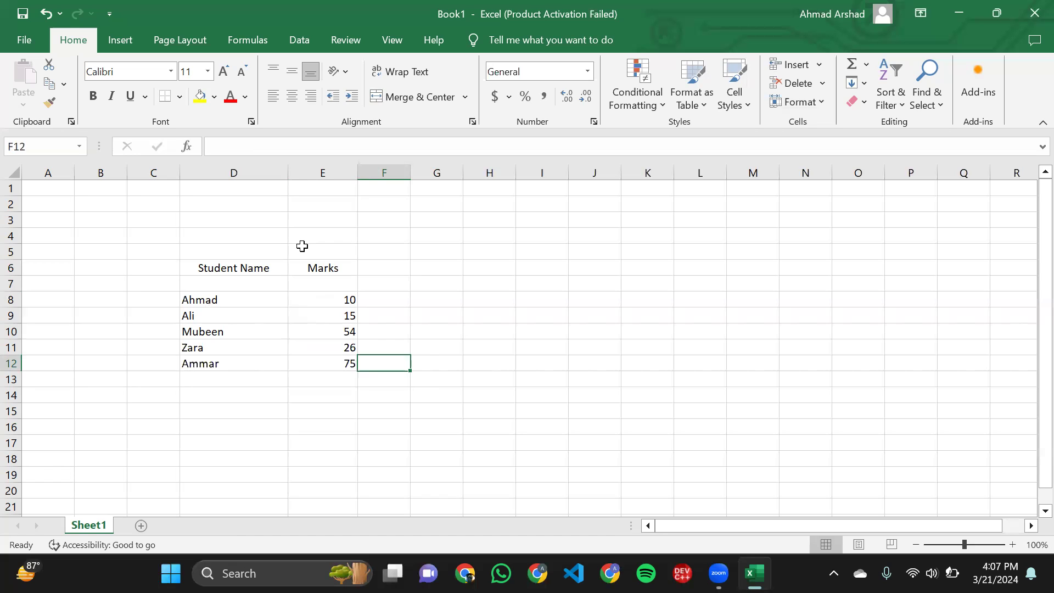
- Enter the topic labels "Sorting" in cell J5 and "Filtering" in cell J6
click(405, 246)
click(600, 245)
key(ctrl+Up)
click(600, 245)
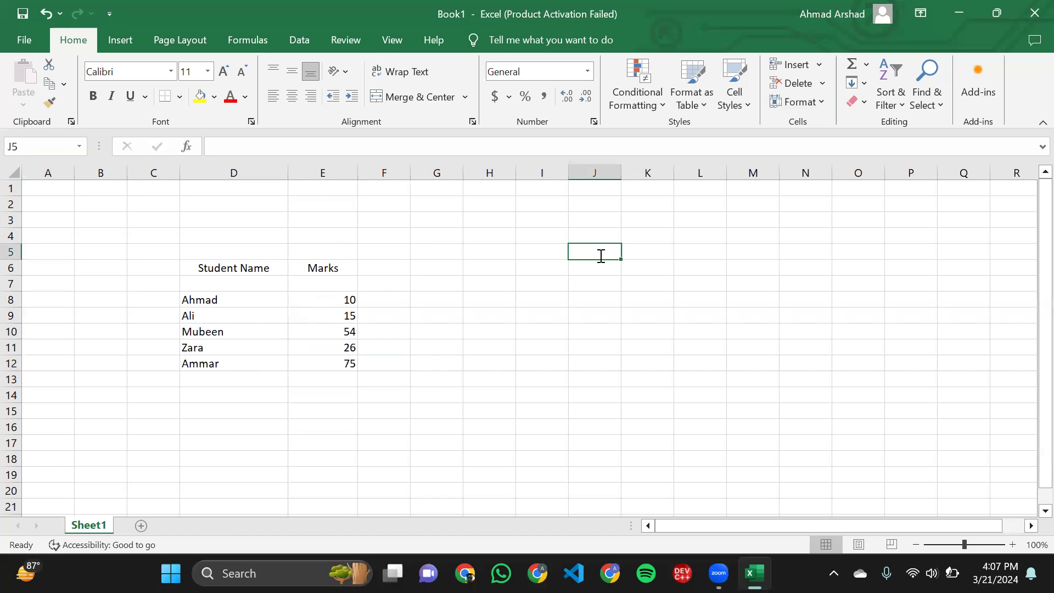
text(Sorting)
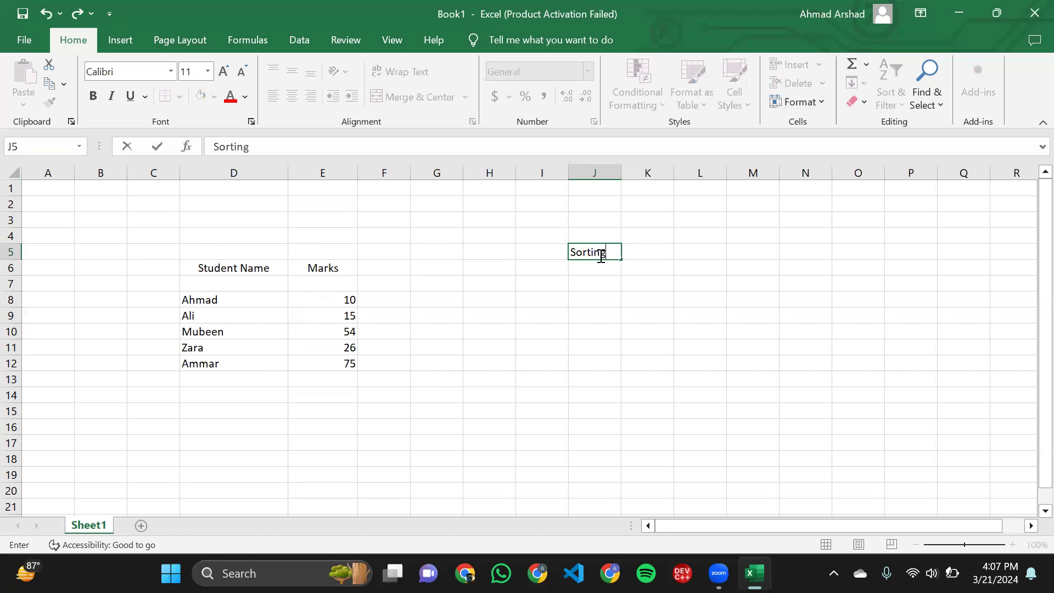
key(Return)
text(Fi)
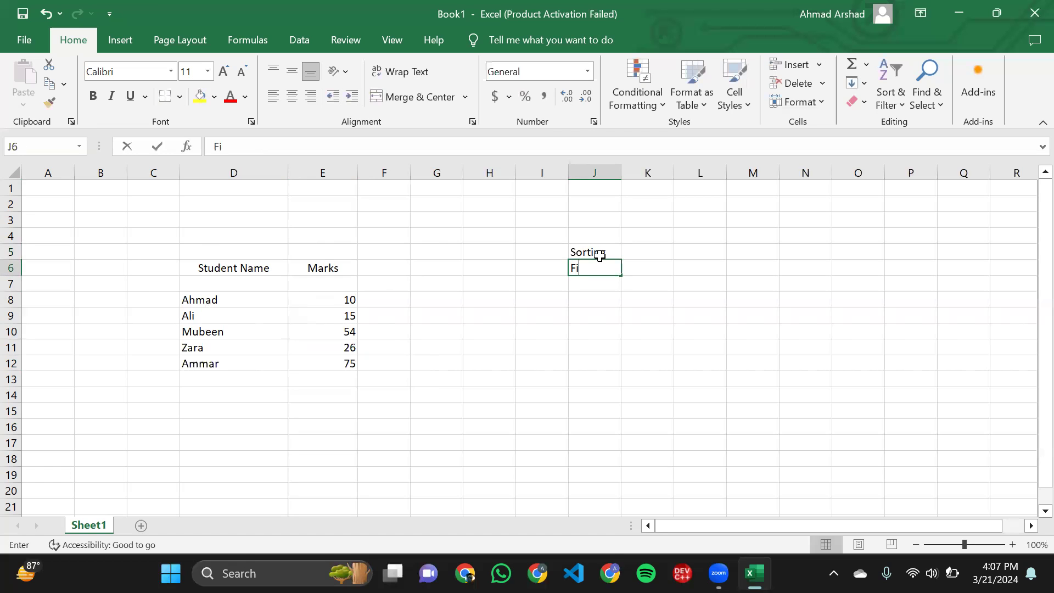
text(ltering)
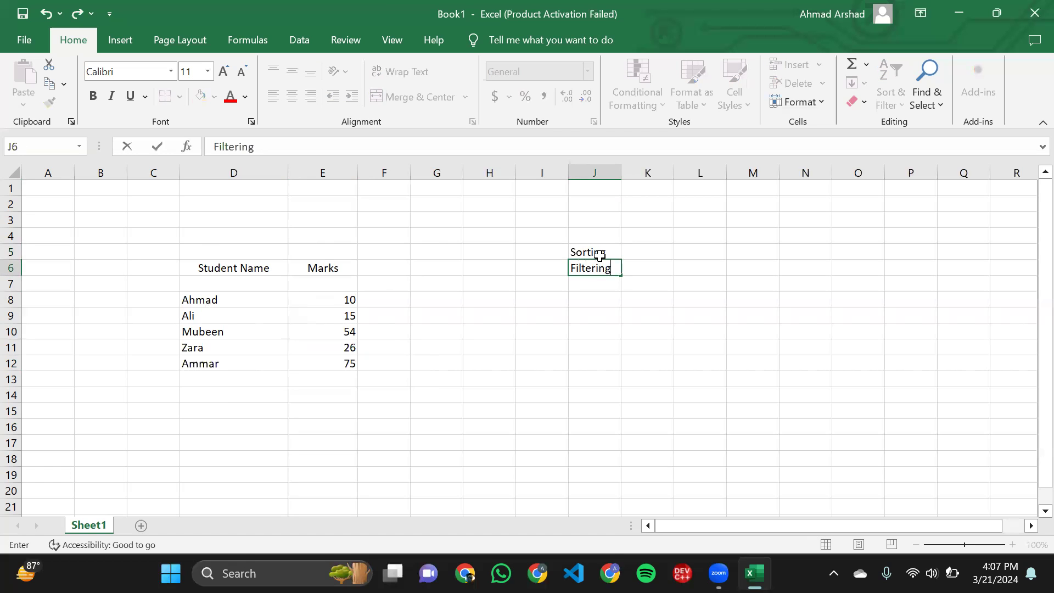
click(720, 324)
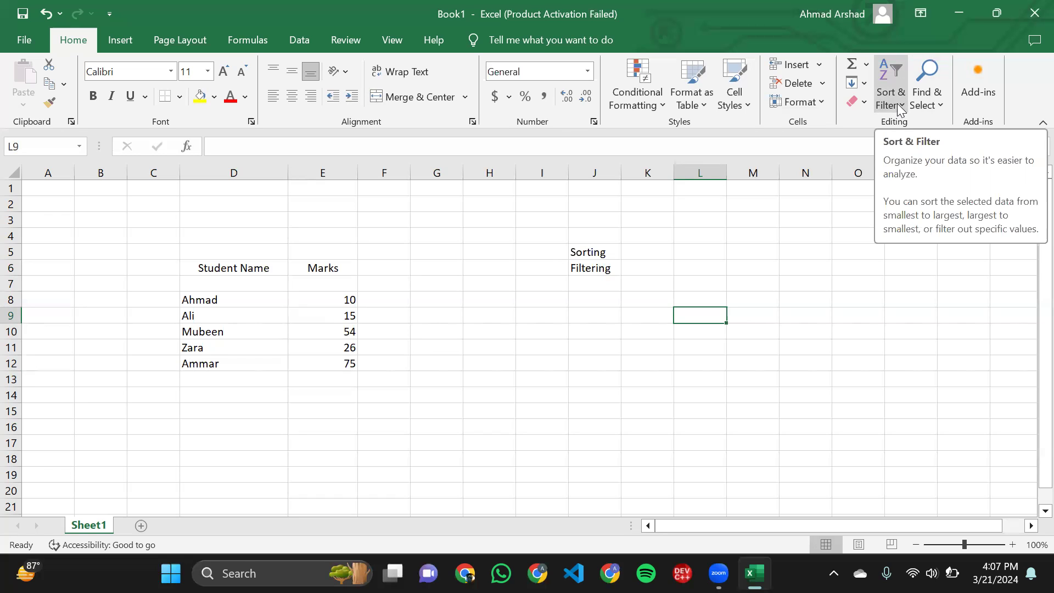
click(393, 287)
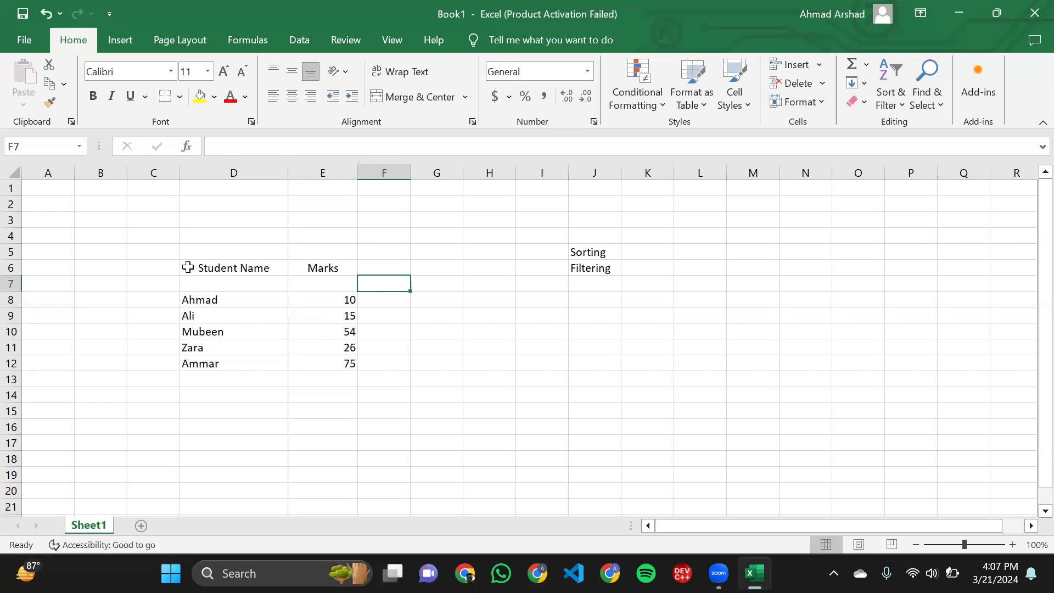
click(188, 268)
drag(188, 268, 237, 362)
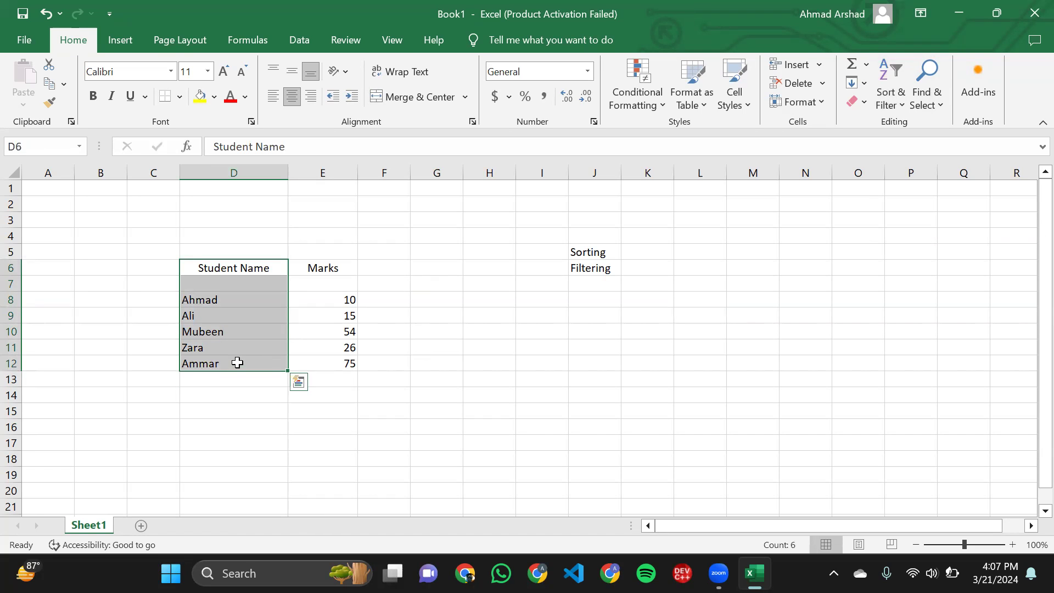
click(308, 353)
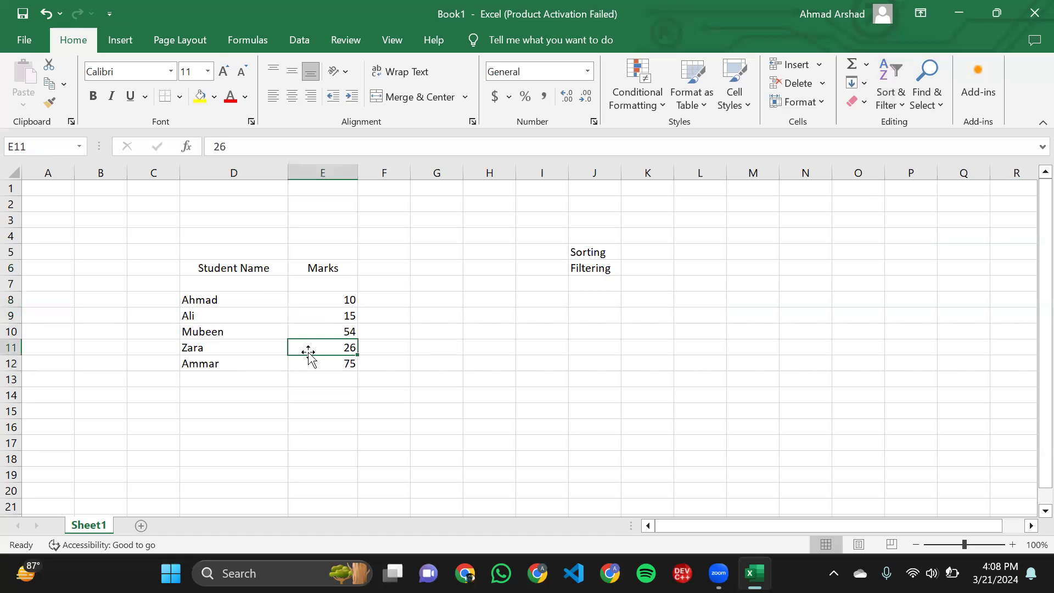
click(242, 316)
click(202, 300)
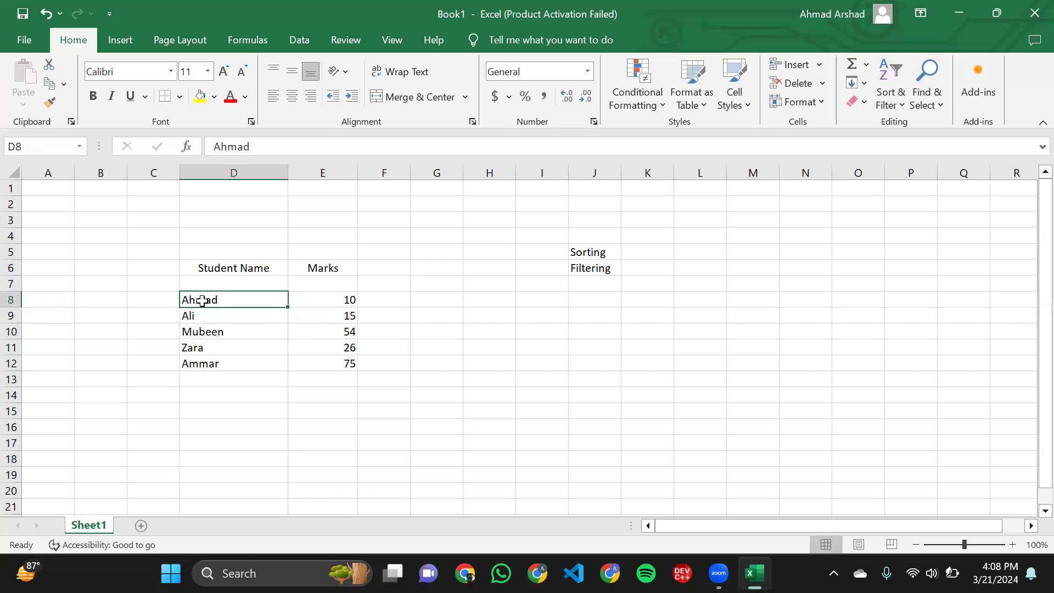
click(199, 317)
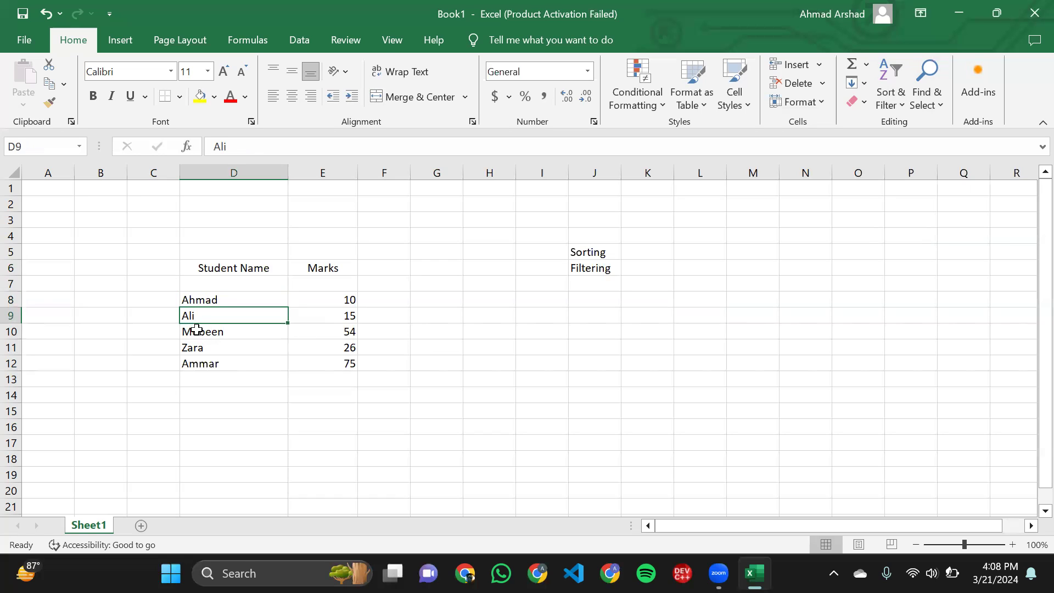
click(197, 330)
click(199, 347)
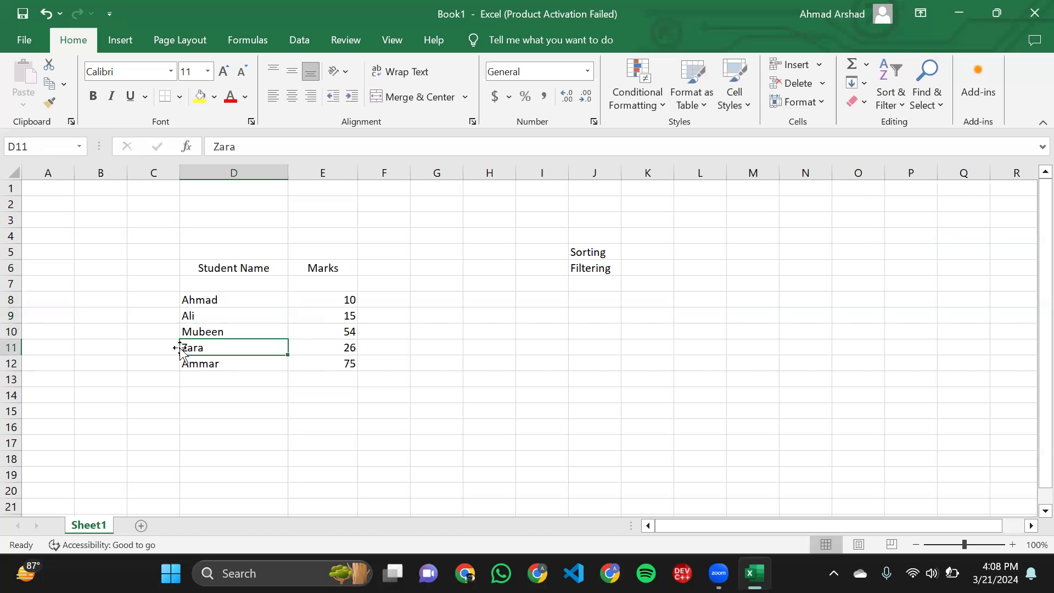
double_click(219, 365)
- Add a sixth student's first name in cell D13 with the mark 80 in E13
double_click(227, 379)
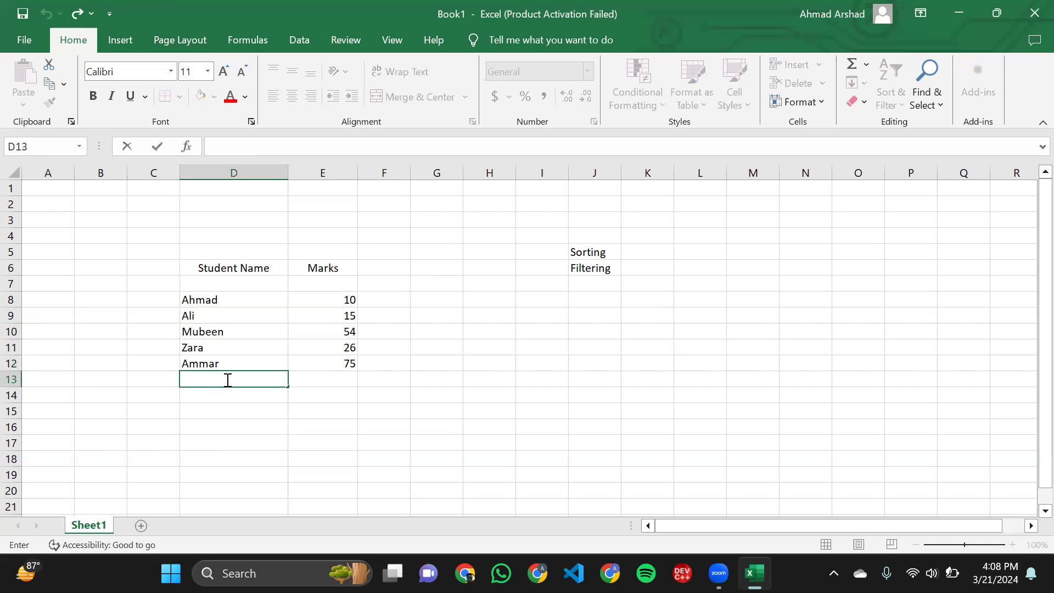
text(Cedric)
key(Tab)
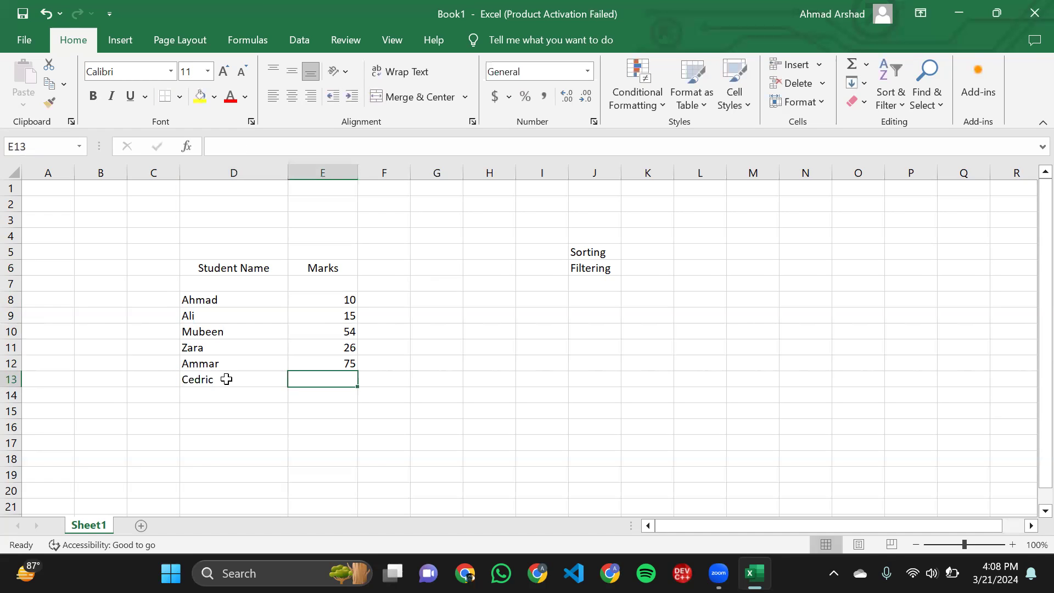
text(70)
key(BackSpace)
key(BackSpace)
text(80)
click(424, 380)
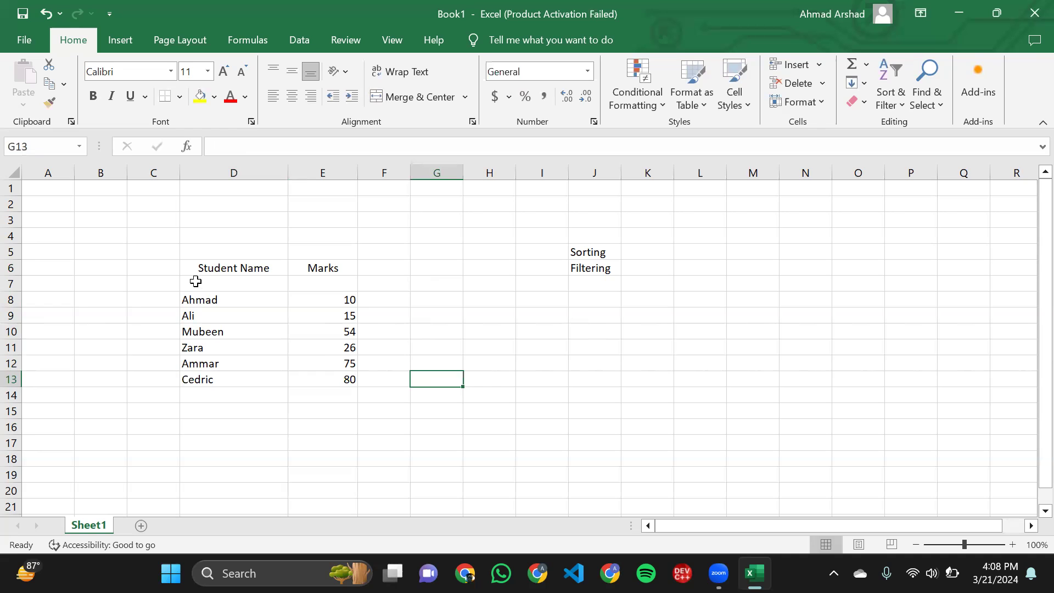
- Sort the names in D8:D13 from A to Z, continuing with the current selection only
drag(193, 269, 227, 384)
click(227, 383)
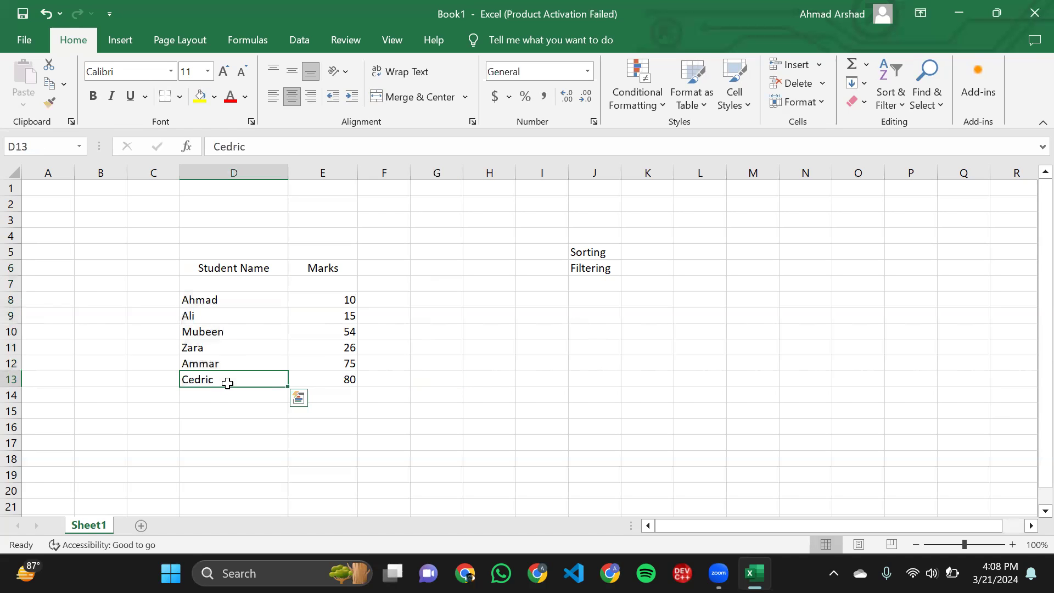
click(191, 304)
drag(205, 347, 215, 378)
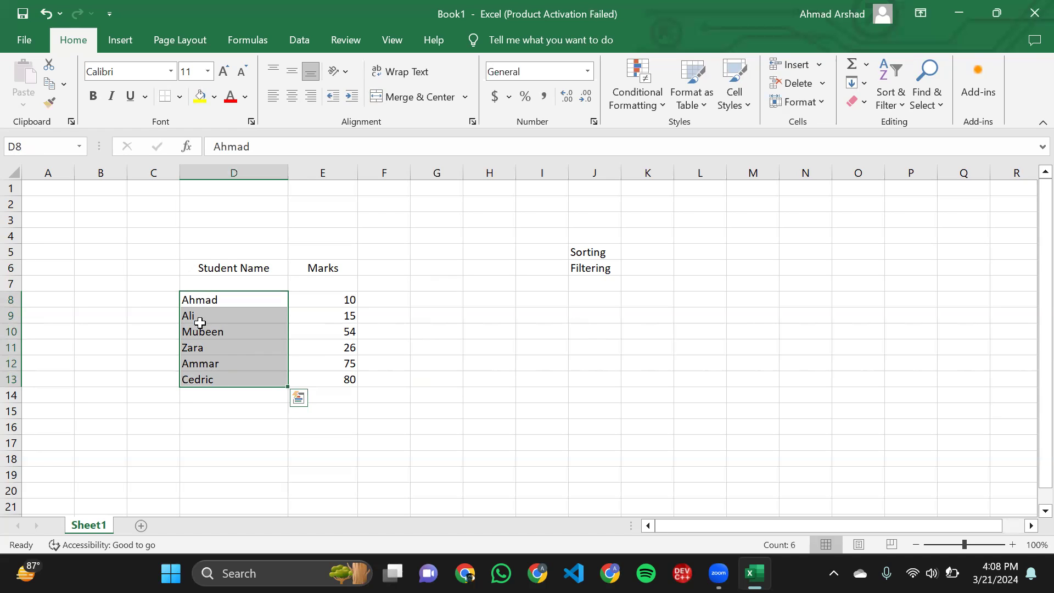
click(882, 97)
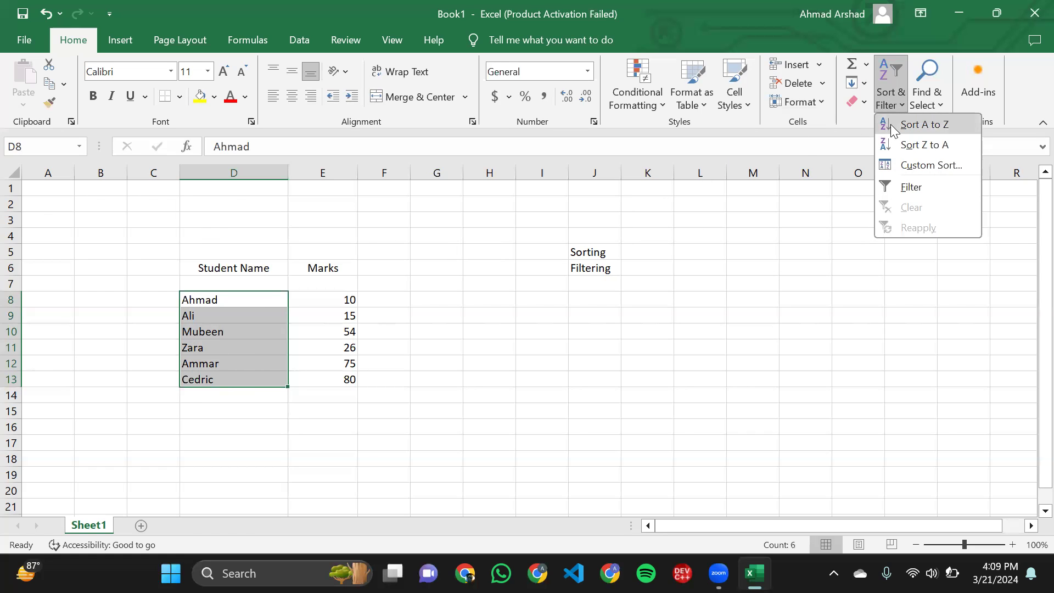
click(925, 125)
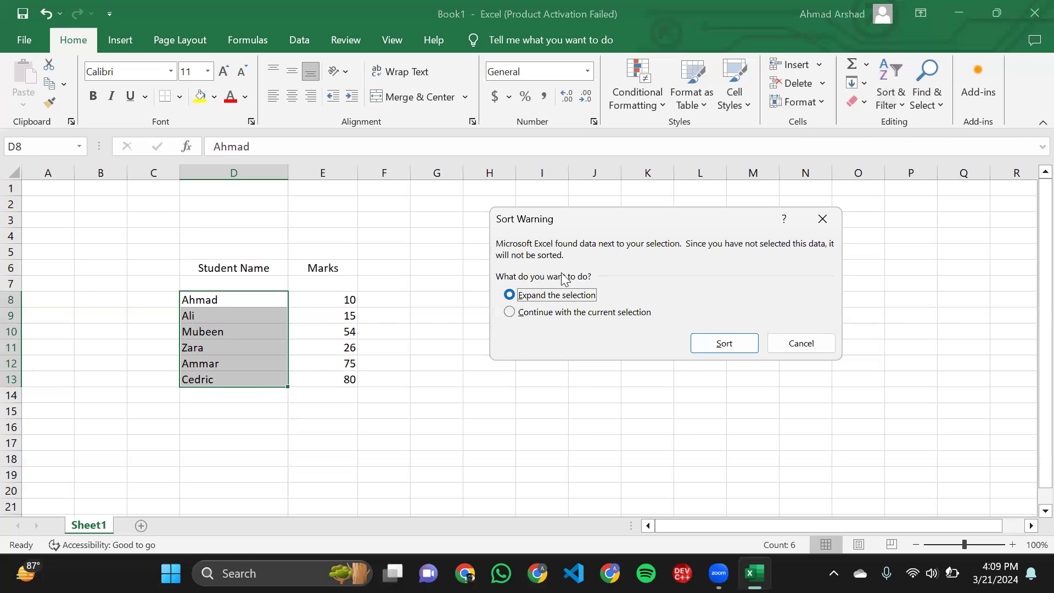
click(537, 314)
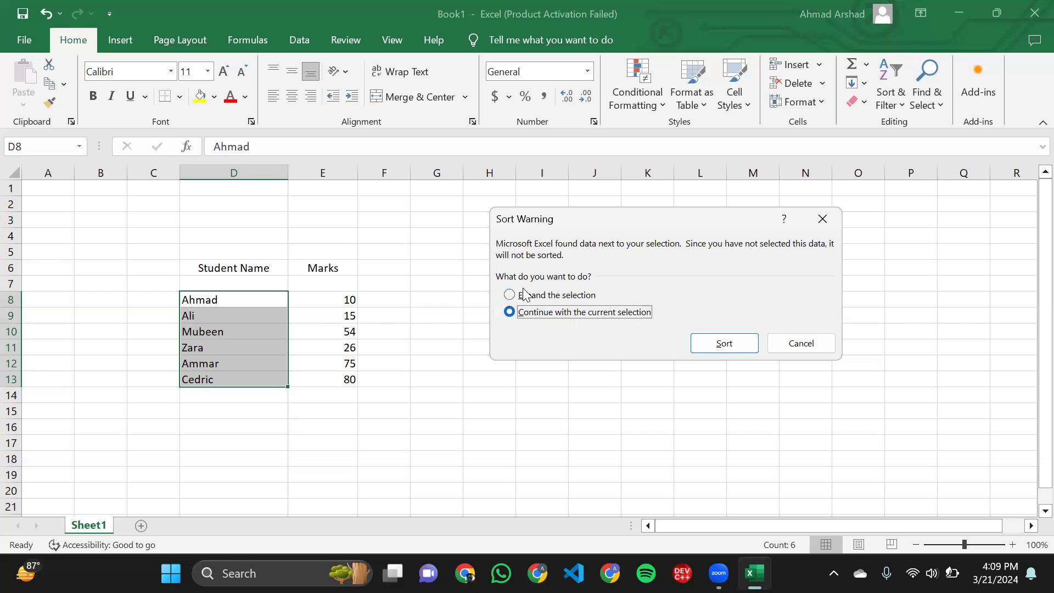
click(514, 300)
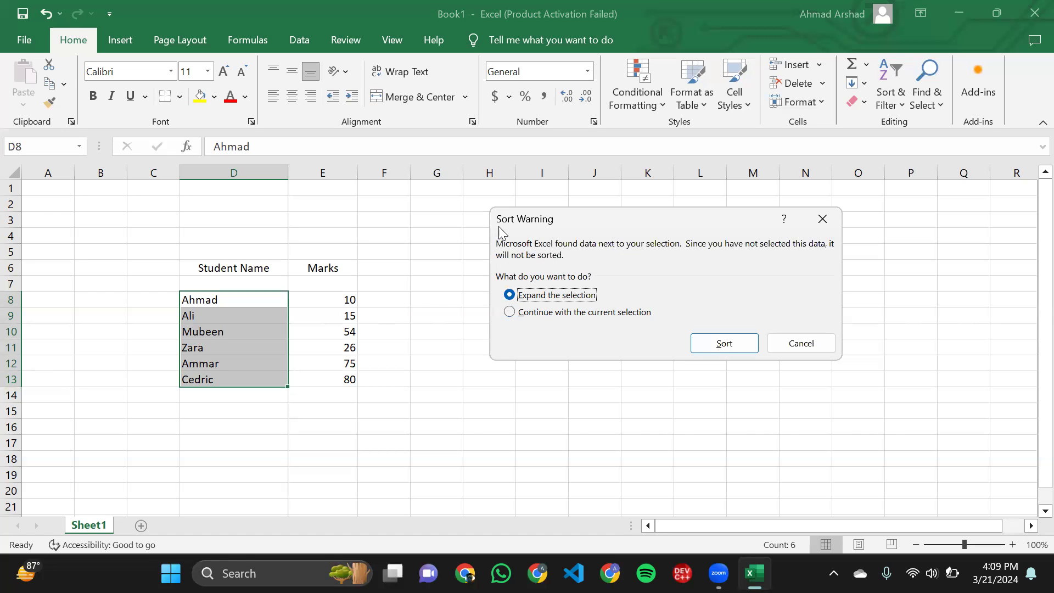
drag(621, 218, 612, 213)
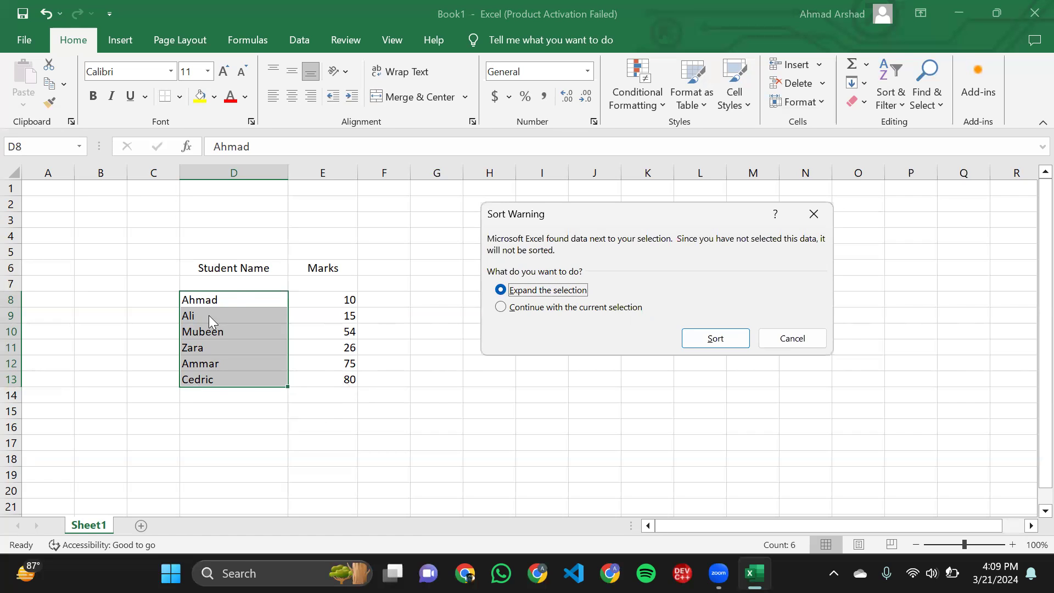
click(501, 308)
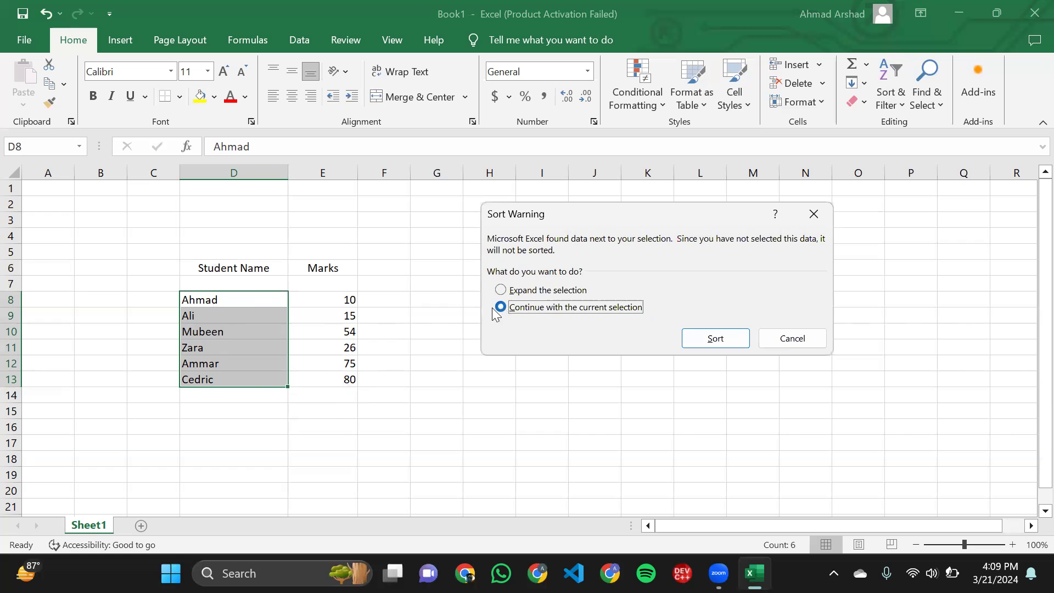
click(695, 344)
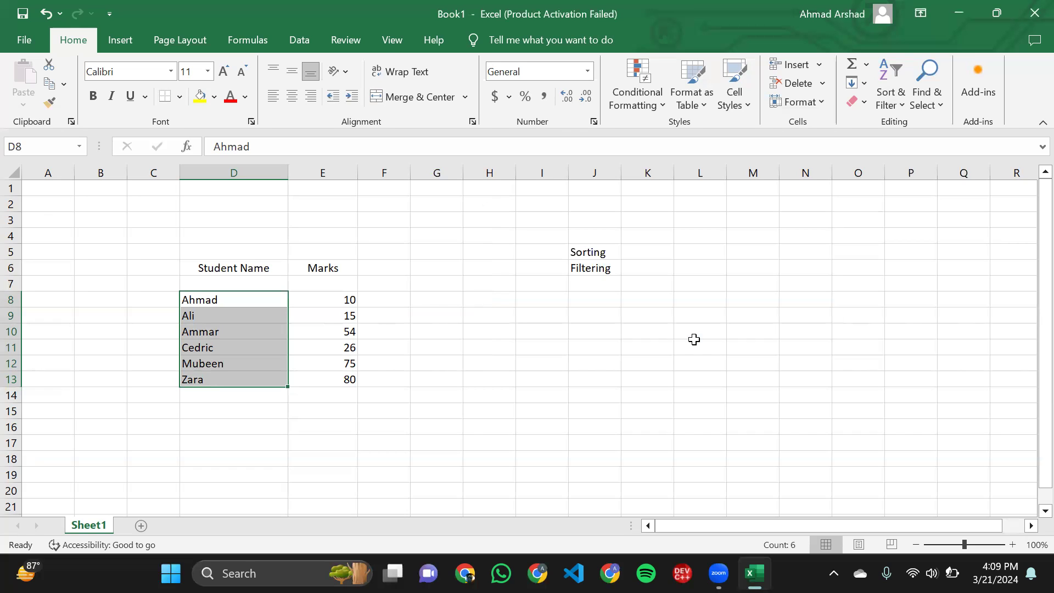
click(204, 301)
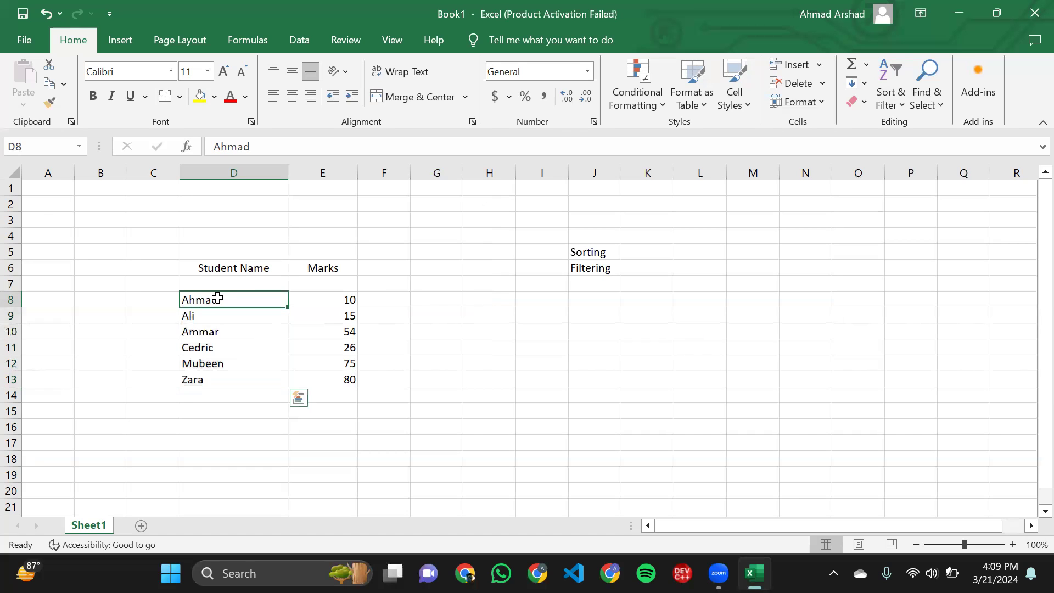
click(192, 332)
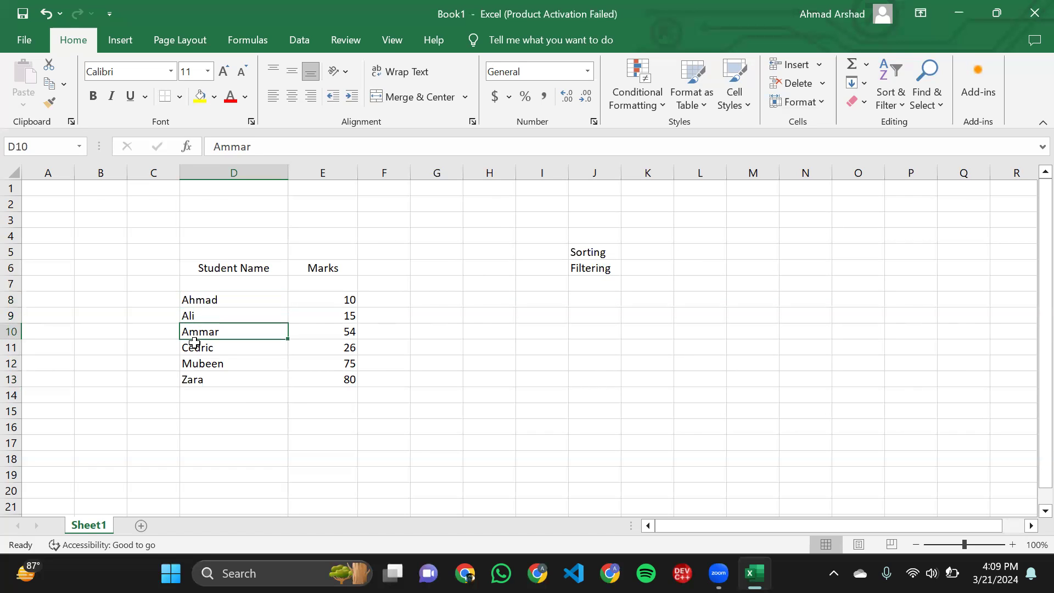
click(193, 350)
click(191, 364)
click(190, 380)
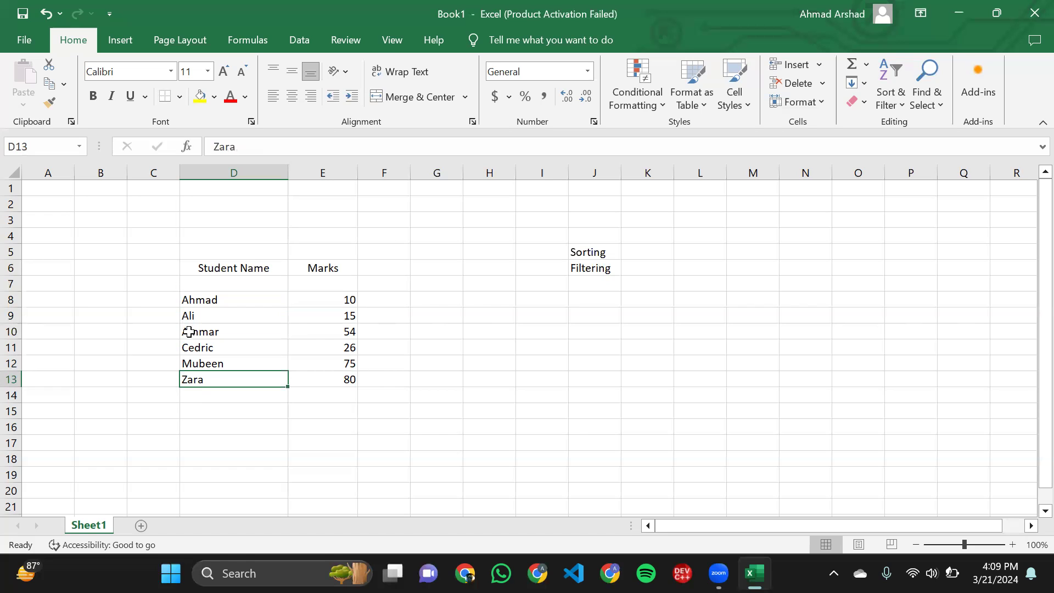
- Sort the names in D8:D13 from Z to A, continuing with the current selection only
drag(187, 300, 203, 378)
click(203, 379)
drag(201, 382, 217, 299)
click(884, 101)
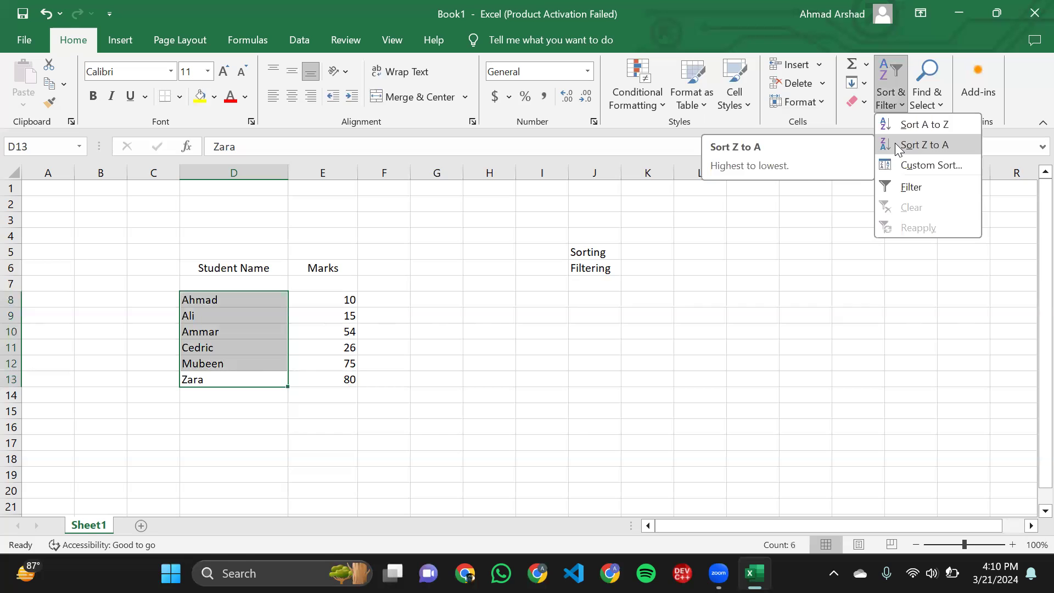
click(895, 145)
click(598, 309)
click(708, 339)
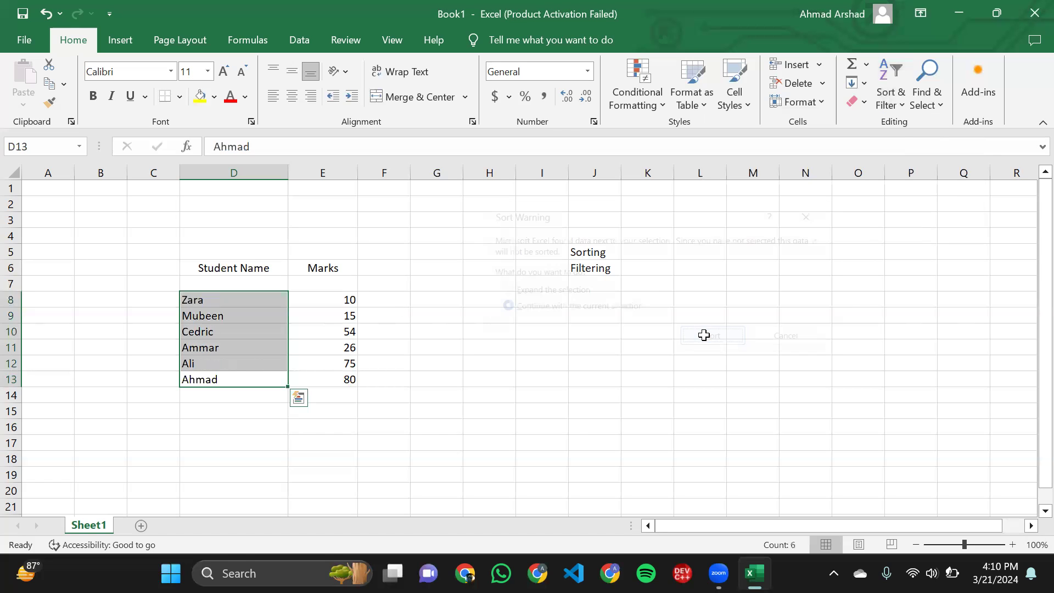
click(423, 354)
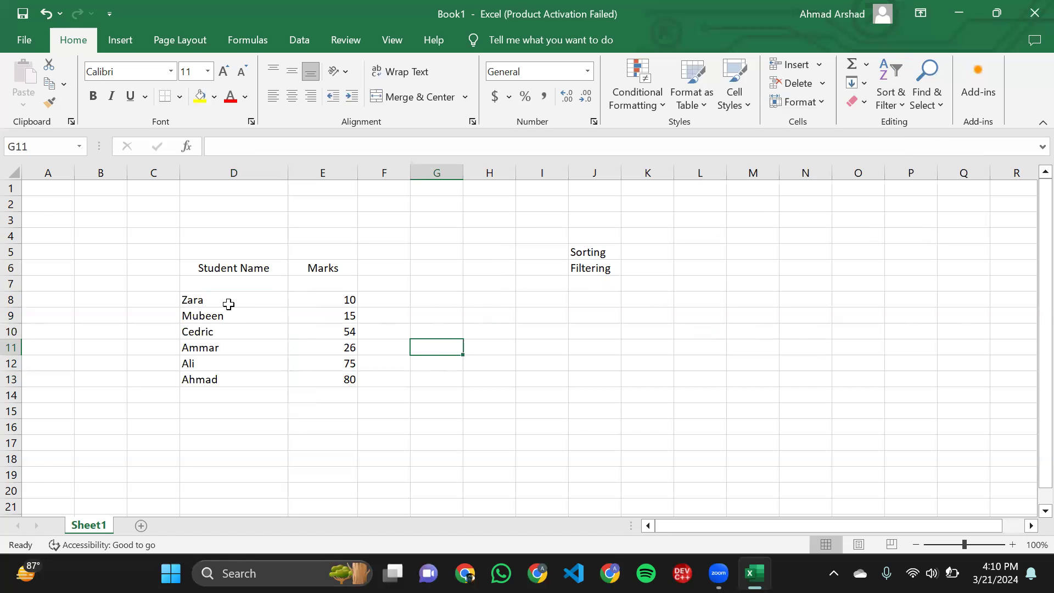
click(199, 374)
drag(199, 374, 186, 311)
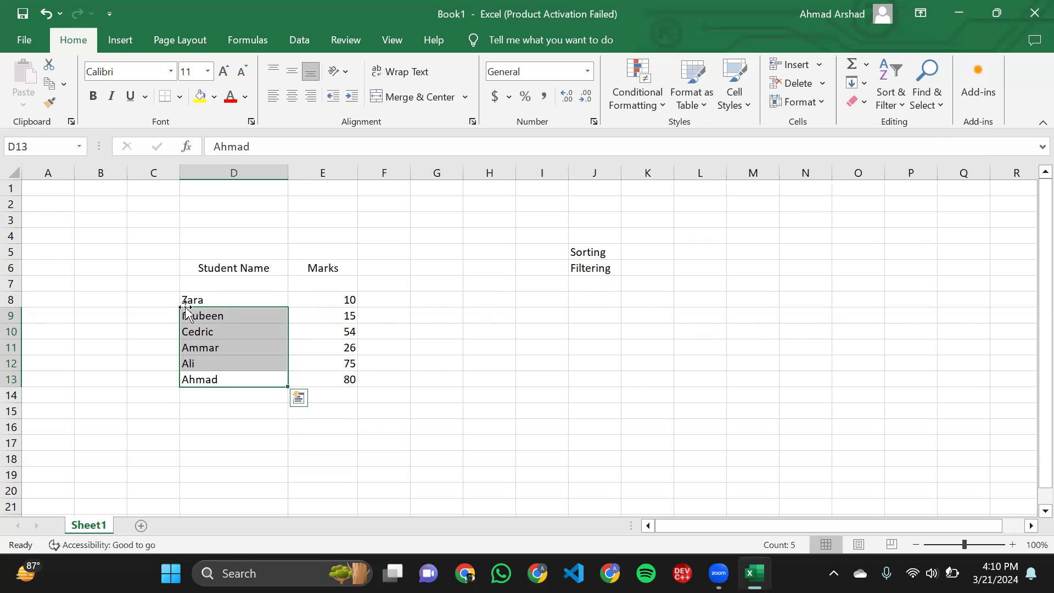
click(198, 301)
click(526, 314)
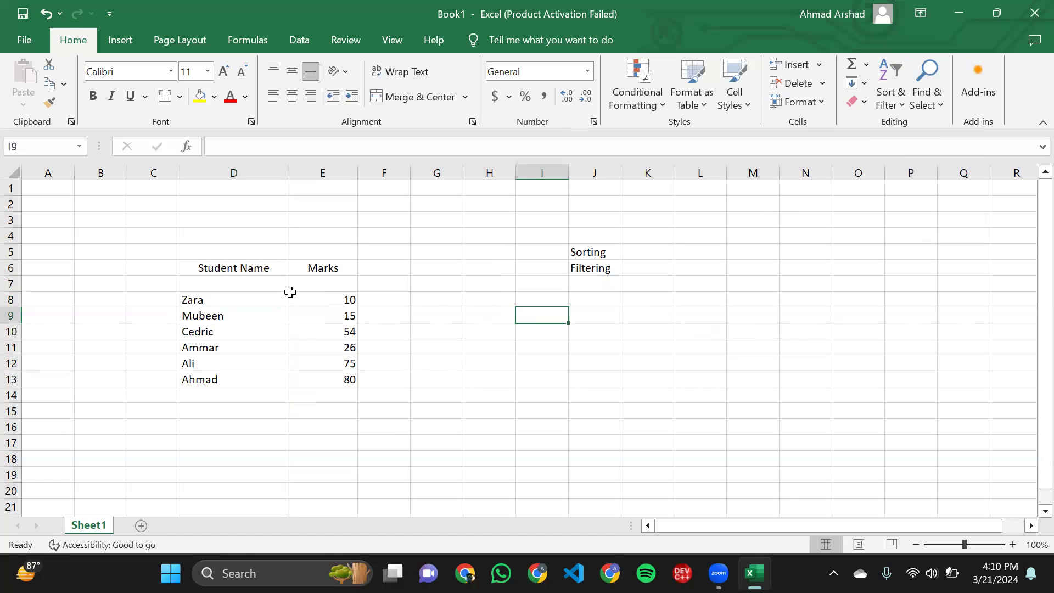
drag(193, 268, 209, 348)
click(209, 347)
click(199, 299)
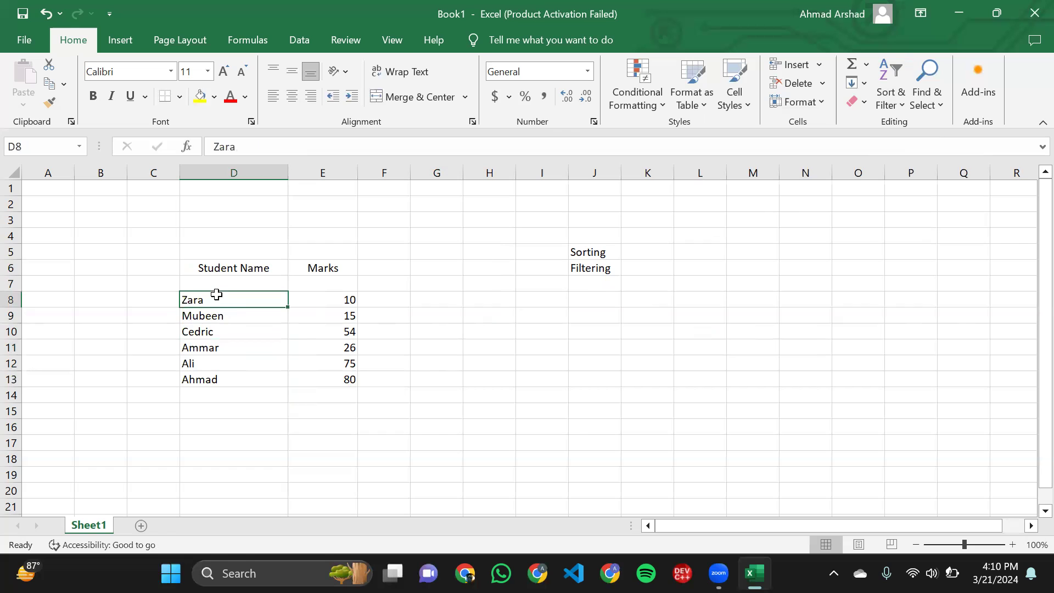
double_click(215, 302)
double_click(216, 302)
click(216, 302)
double_click(215, 302)
click(216, 302)
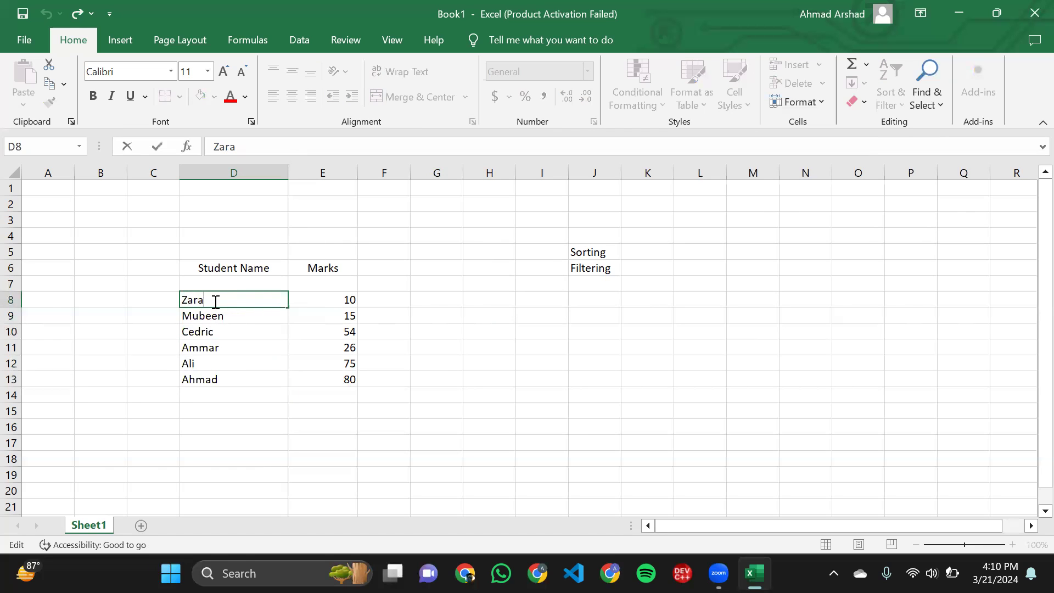
click(361, 269)
- Fill cell D8 with a lighter blue theme colour and cell D9 with standard orange
click(233, 300)
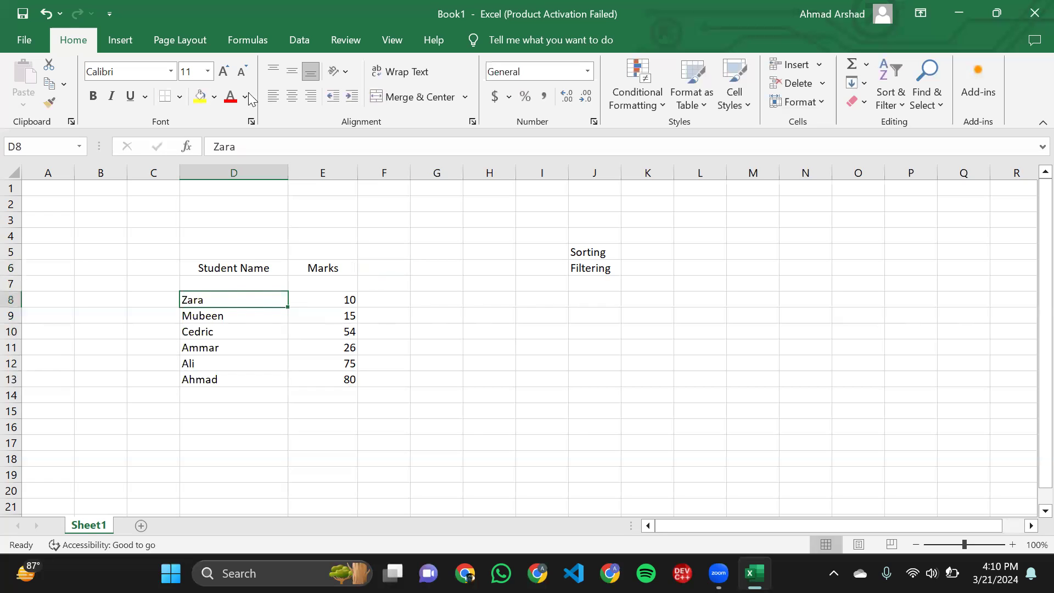
click(215, 97)
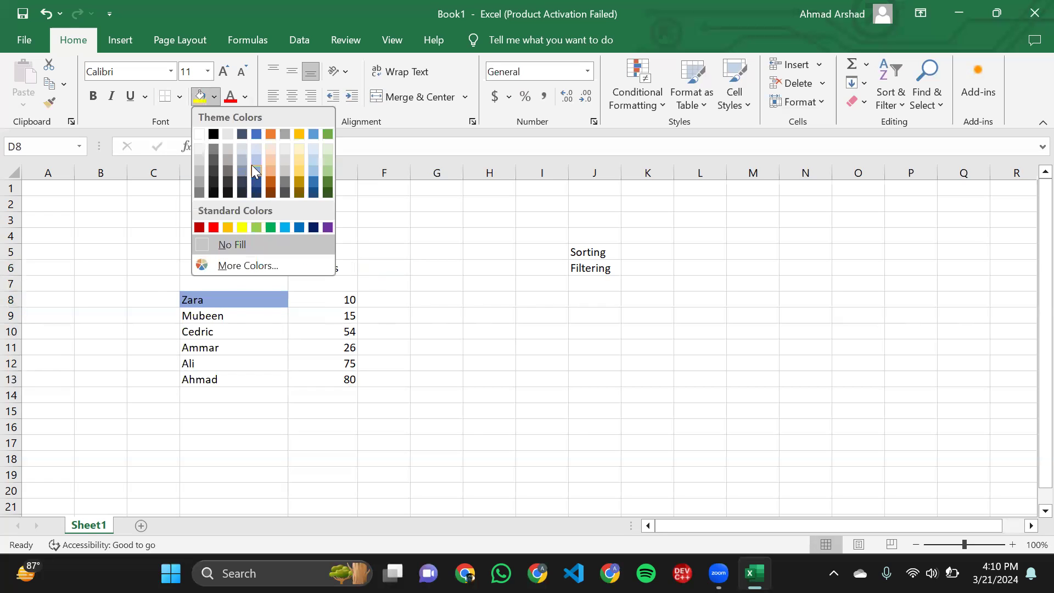
click(256, 165)
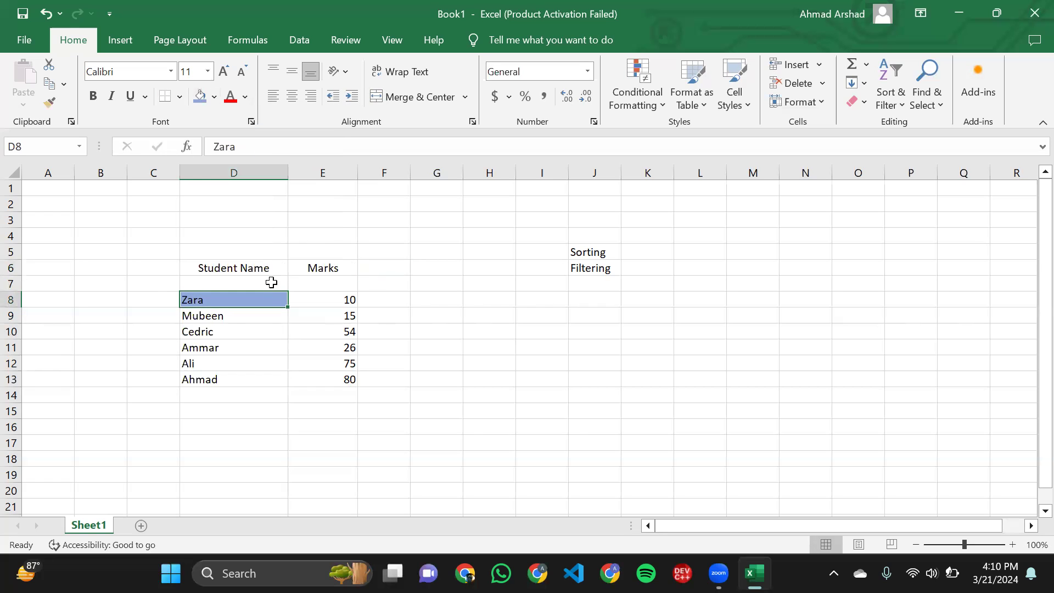
click(266, 314)
click(215, 98)
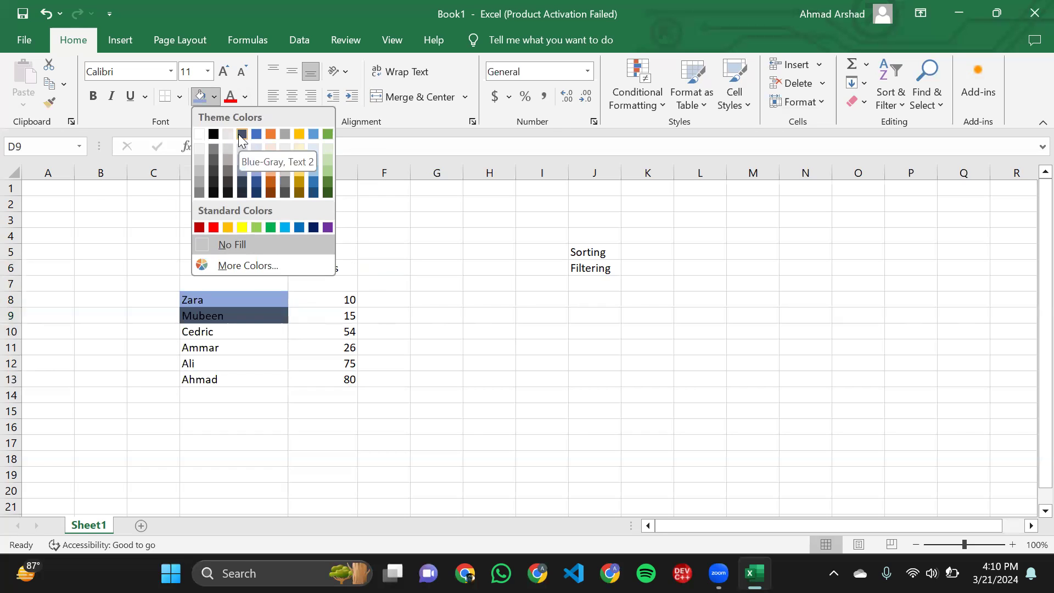
click(229, 227)
- Fill cell D10 with standard green and cell D11 with standard purple
click(247, 331)
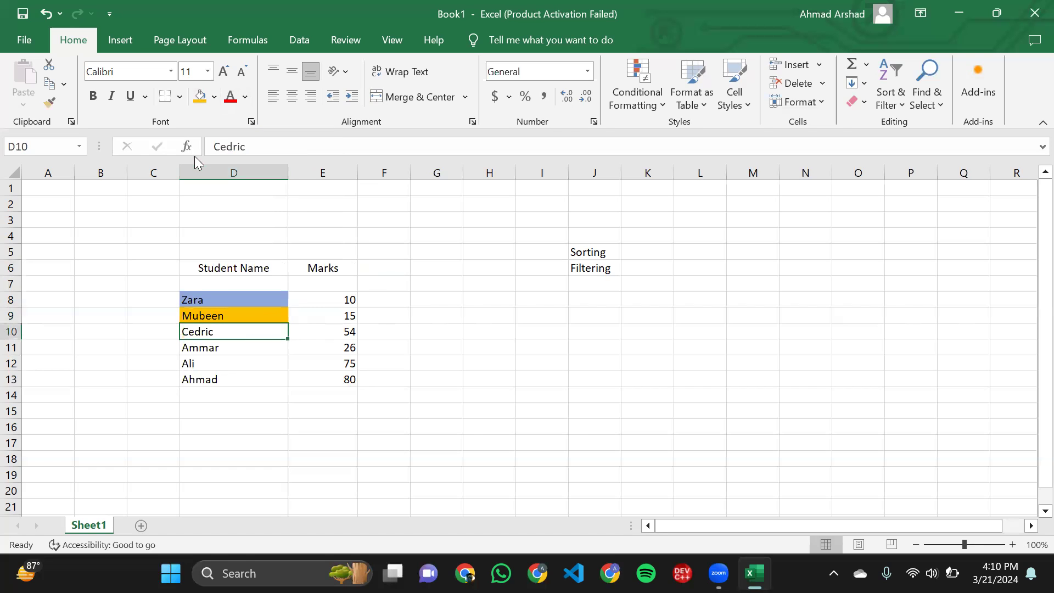
click(214, 98)
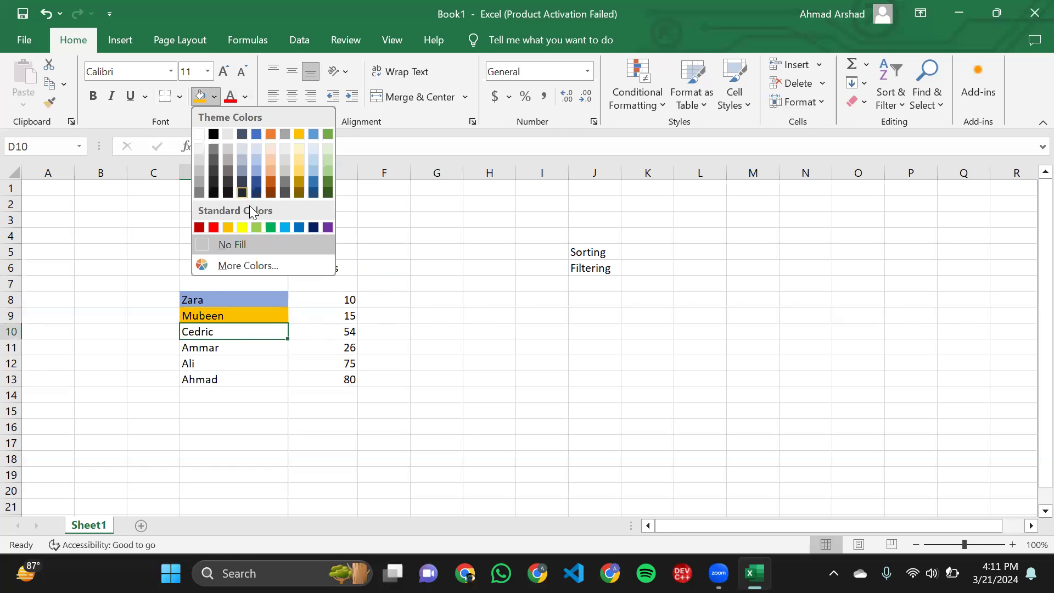
click(271, 229)
click(253, 348)
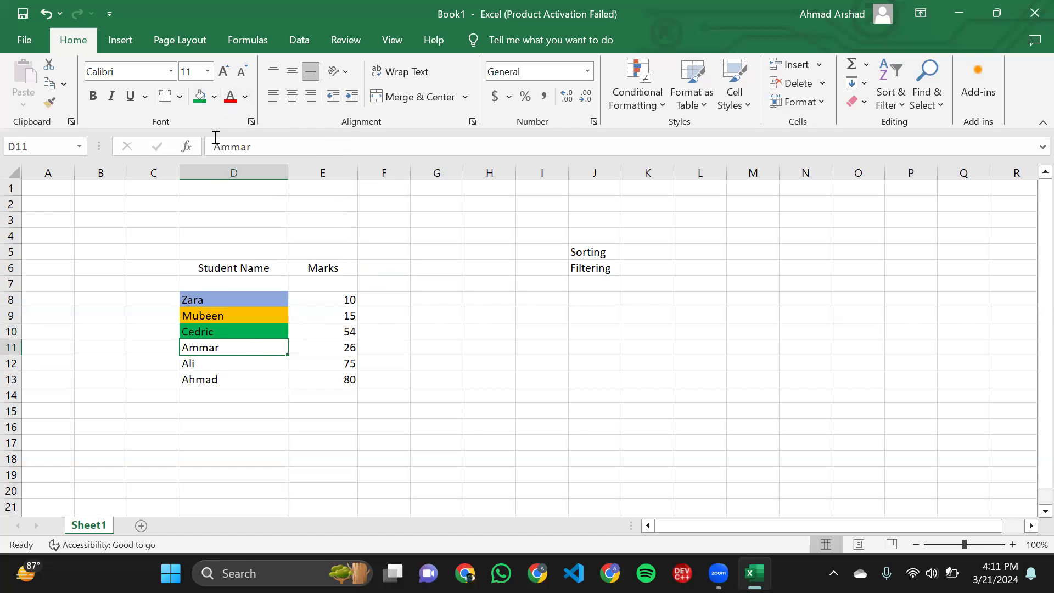
click(214, 97)
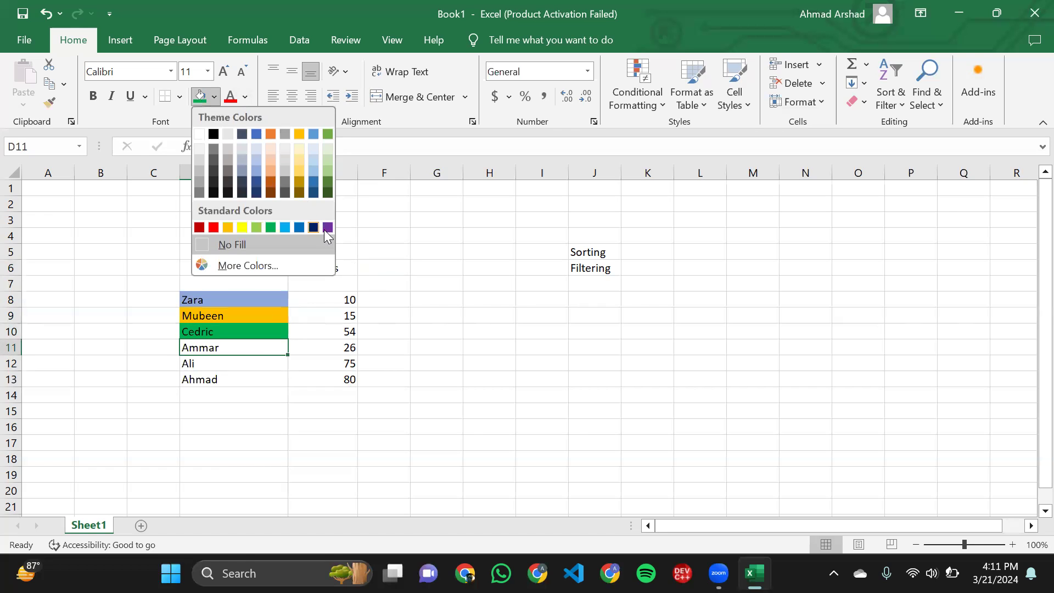
click(326, 230)
- Fill cell D12 with standard light blue and cell D13 with standard yellow
click(245, 363)
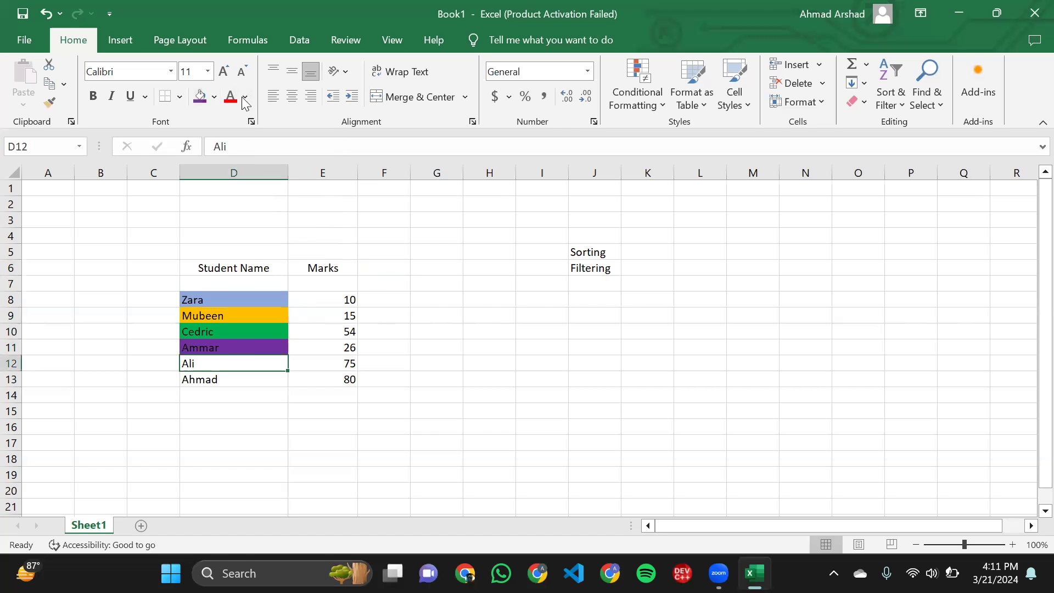
click(214, 97)
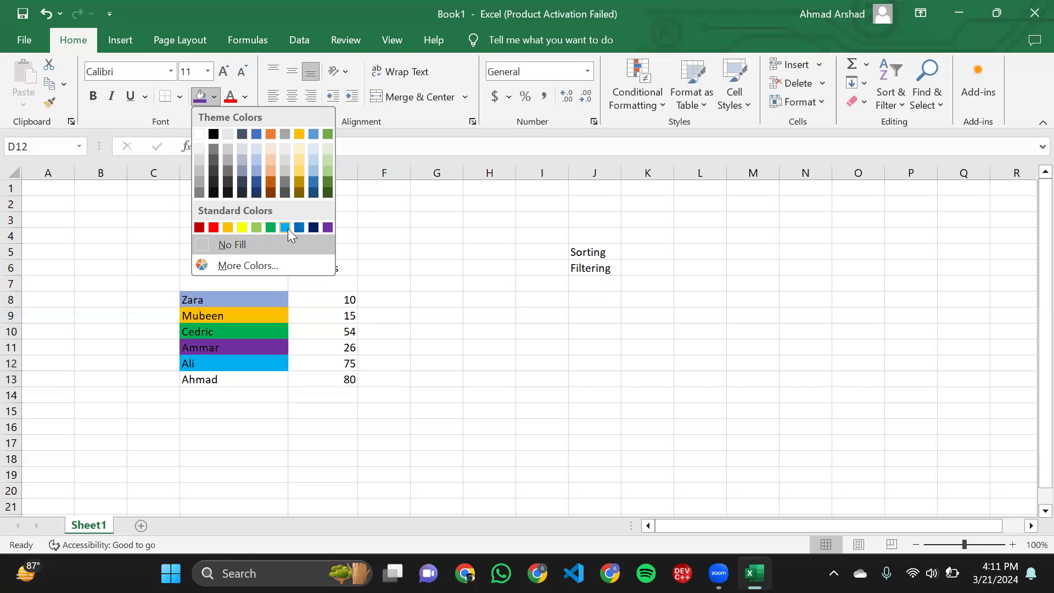
click(287, 229)
click(255, 384)
click(213, 97)
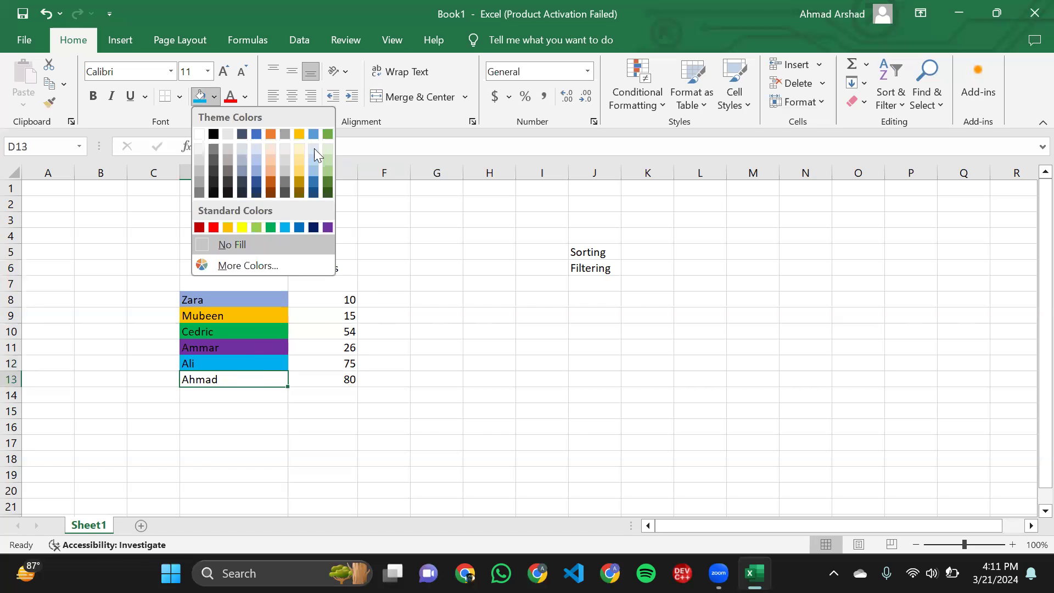
click(244, 225)
- Change the fill of cell D8 to standard light green
click(228, 298)
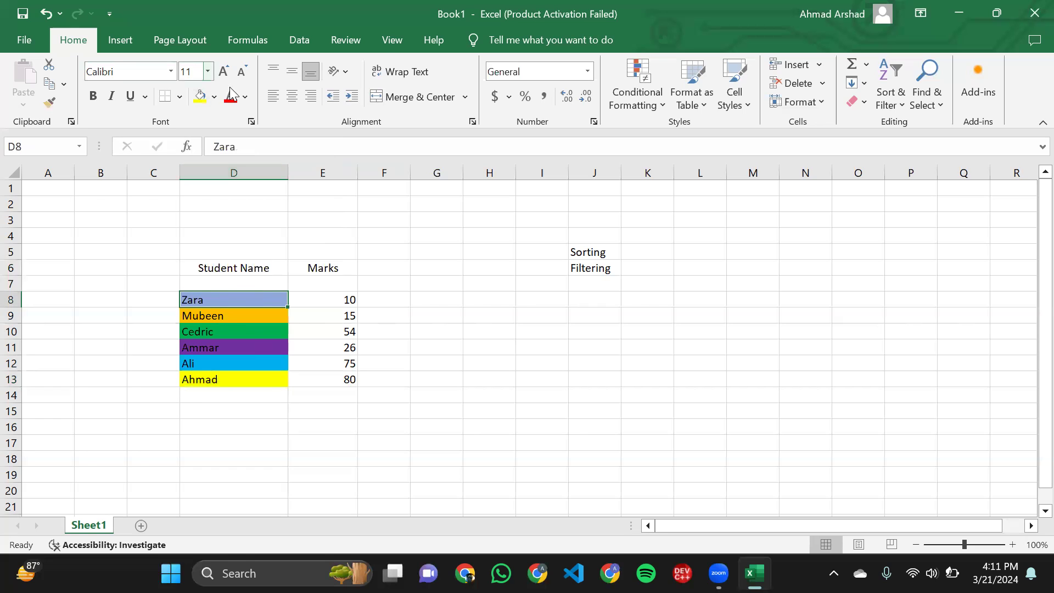
click(214, 98)
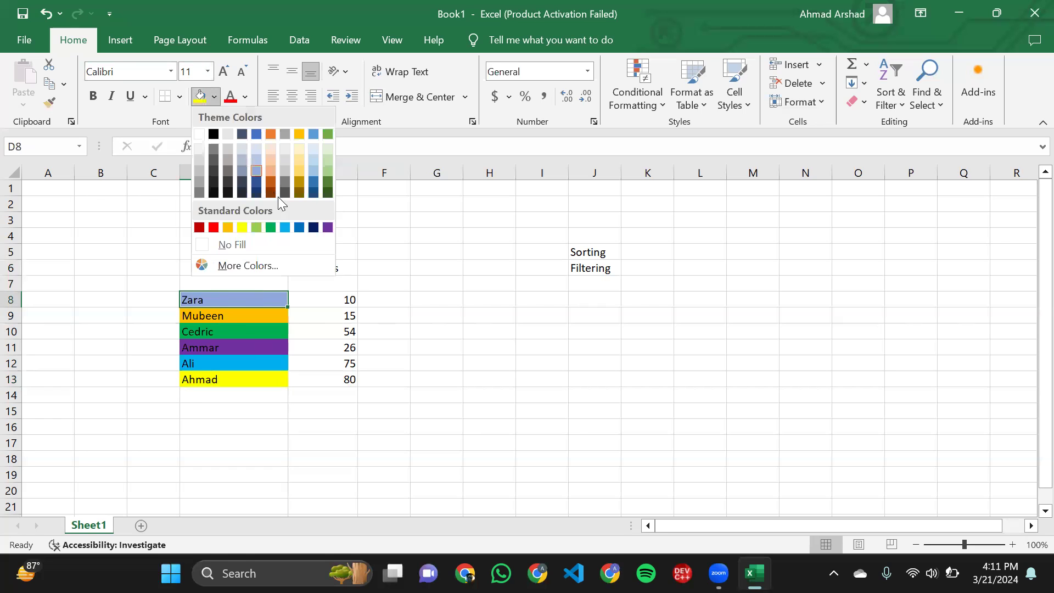
click(257, 228)
- Change the fill of cell D10 to standard orange, matching cell D9 above it
click(225, 345)
scroll(225, 341, up, 2)
click(169, 321)
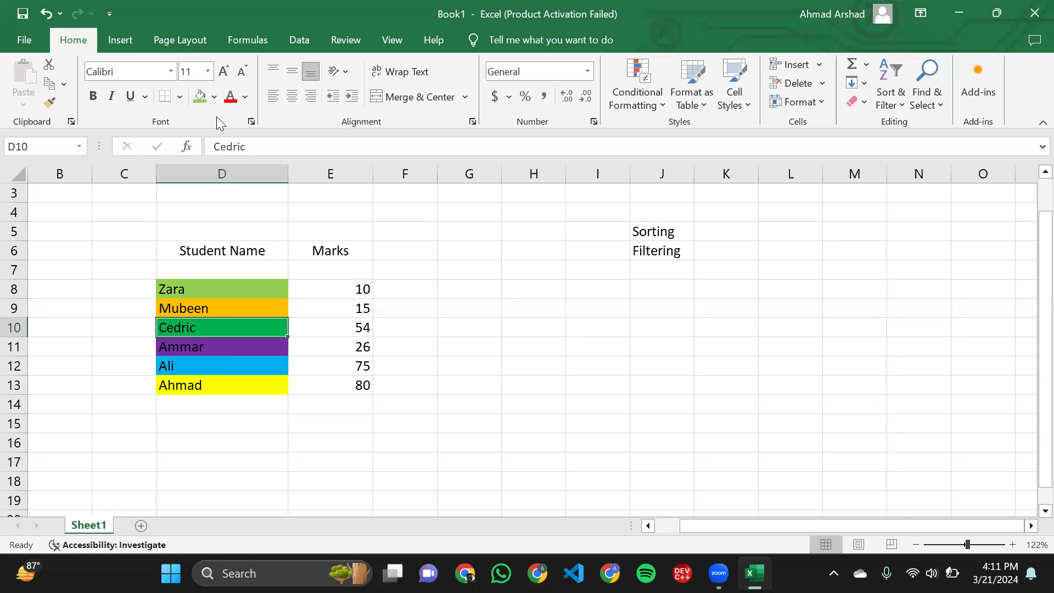
click(214, 96)
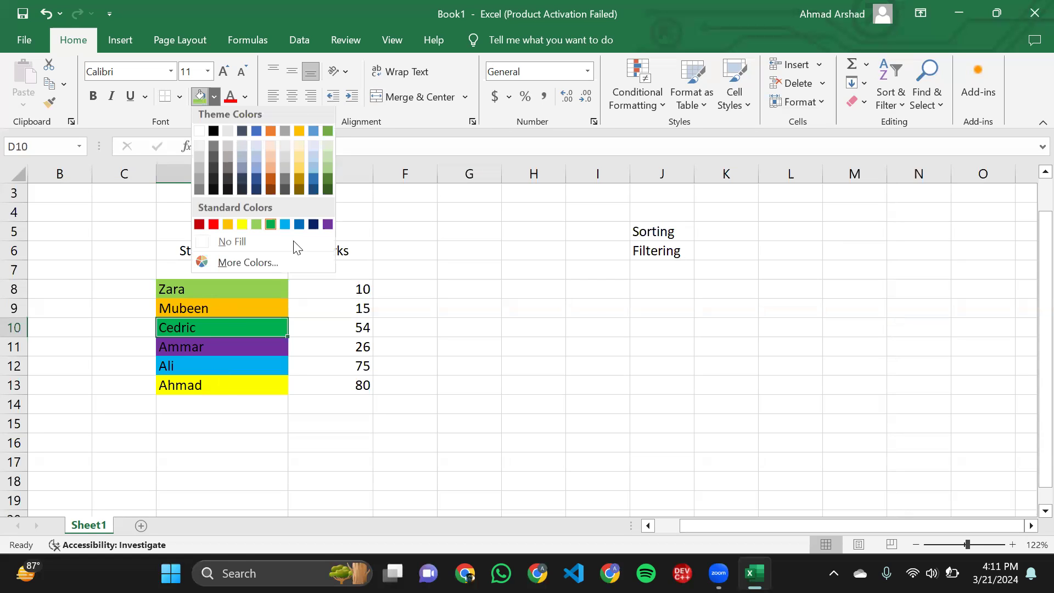
click(227, 229)
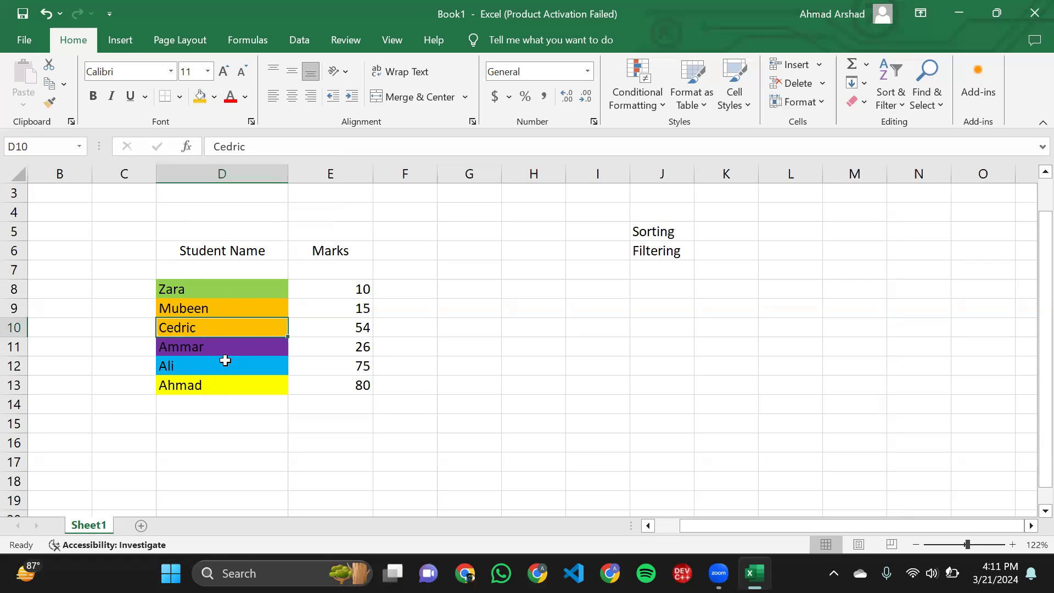
- Open the custom sort settings for the student names in D8:D13, continuing with the current selection only
click(391, 331)
drag(192, 295, 219, 388)
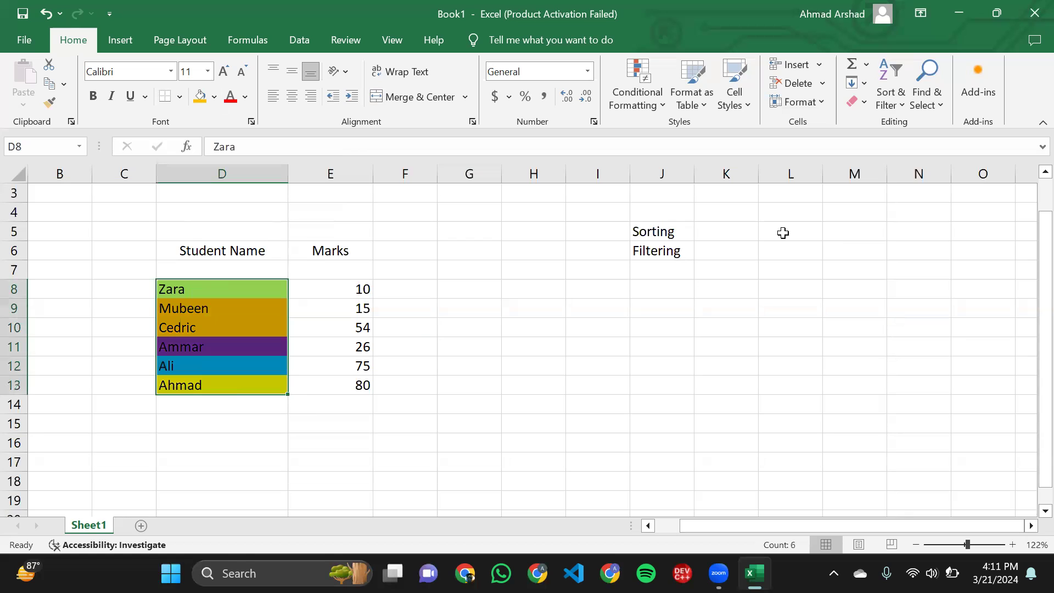
click(889, 93)
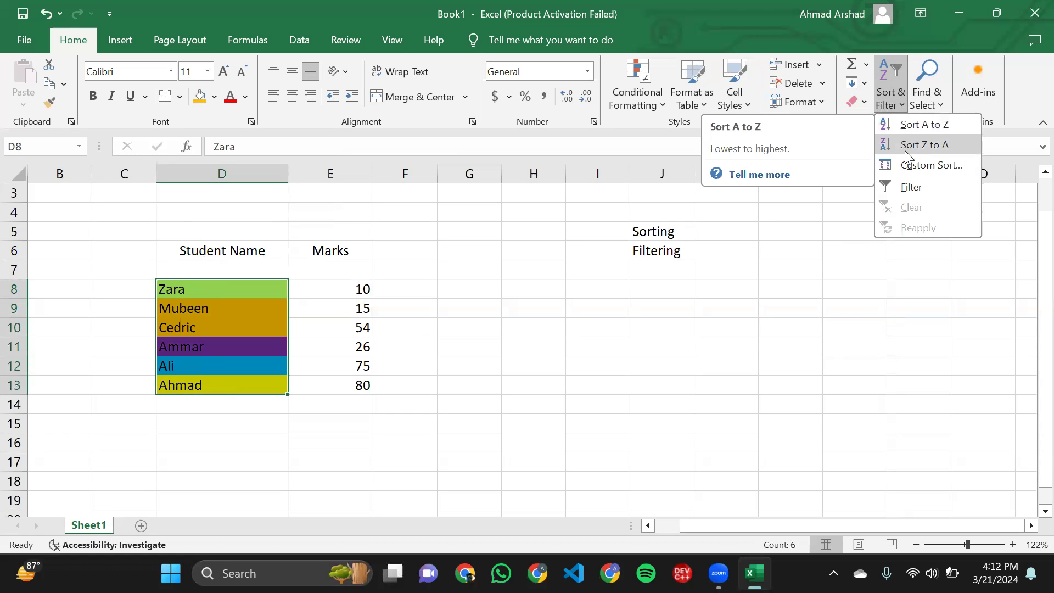
click(905, 164)
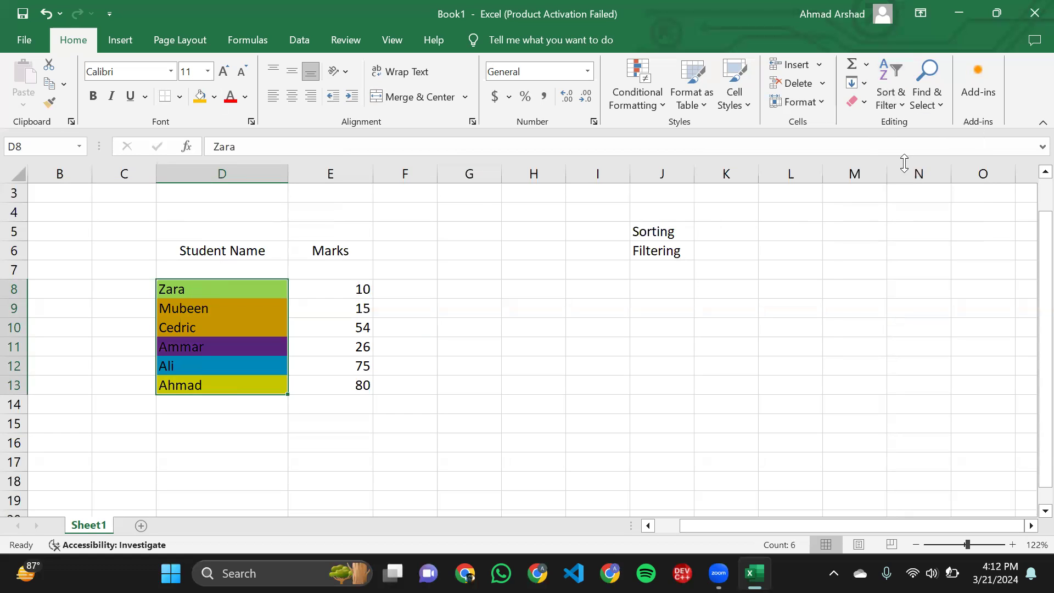
click(581, 308)
click(704, 340)
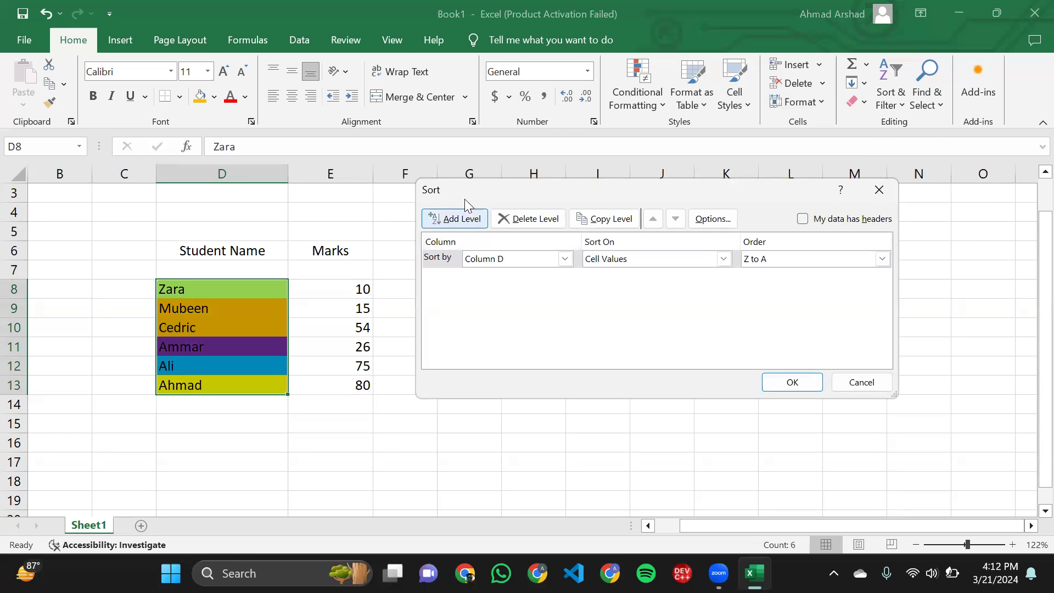
drag(430, 190, 413, 172)
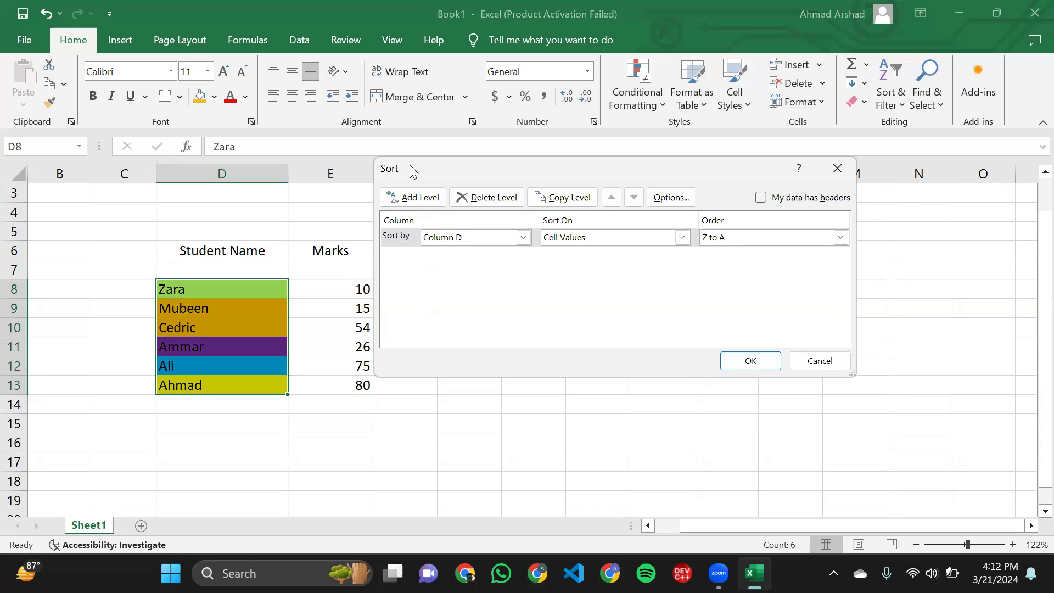
- Set the first sort level to sort Column D on Cell Color
click(441, 237)
click(440, 237)
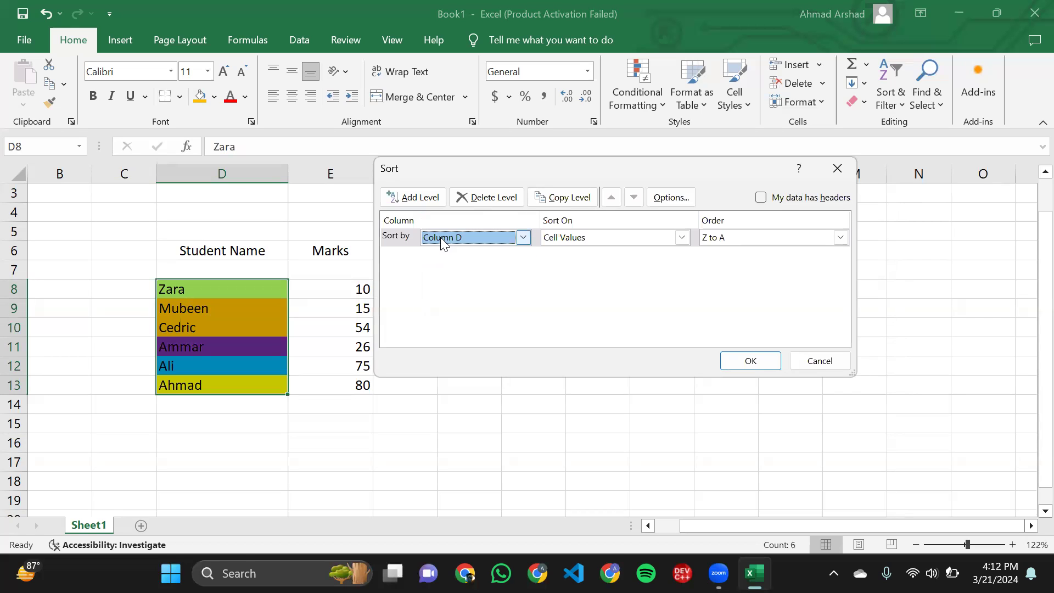
click(406, 236)
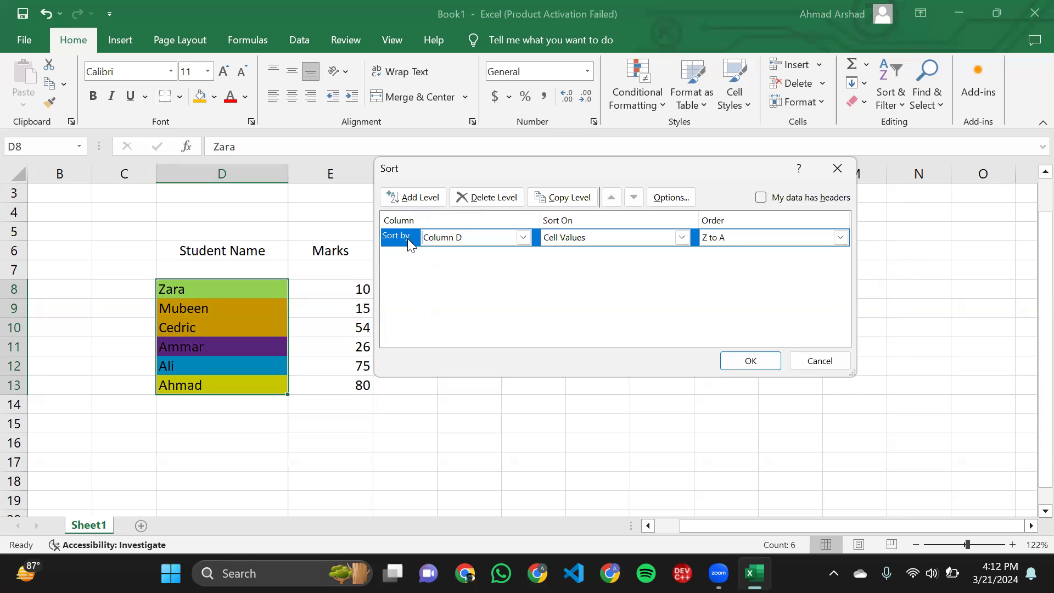
click(506, 237)
click(508, 239)
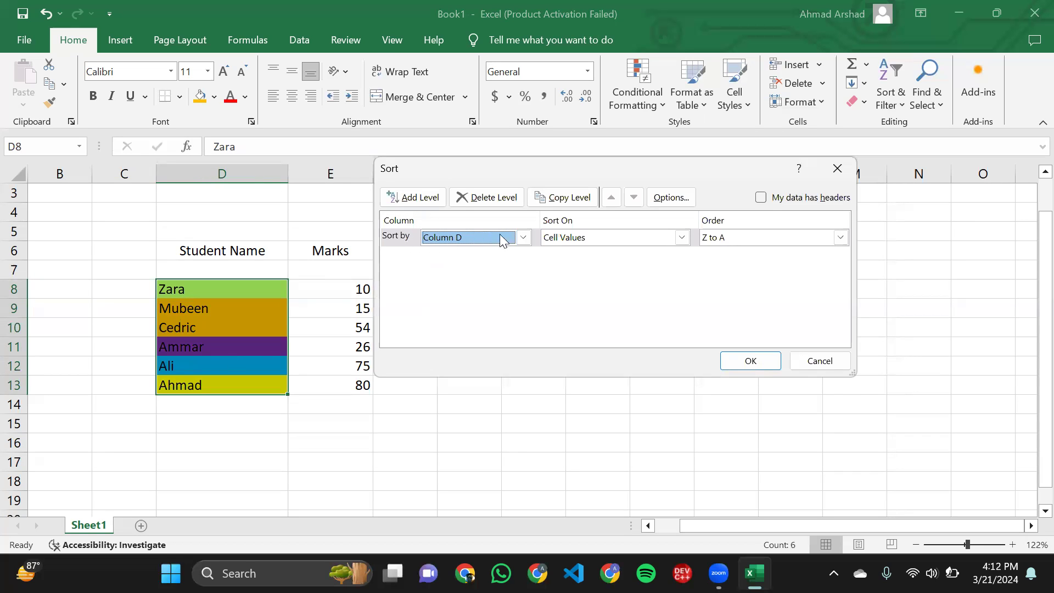
click(603, 243)
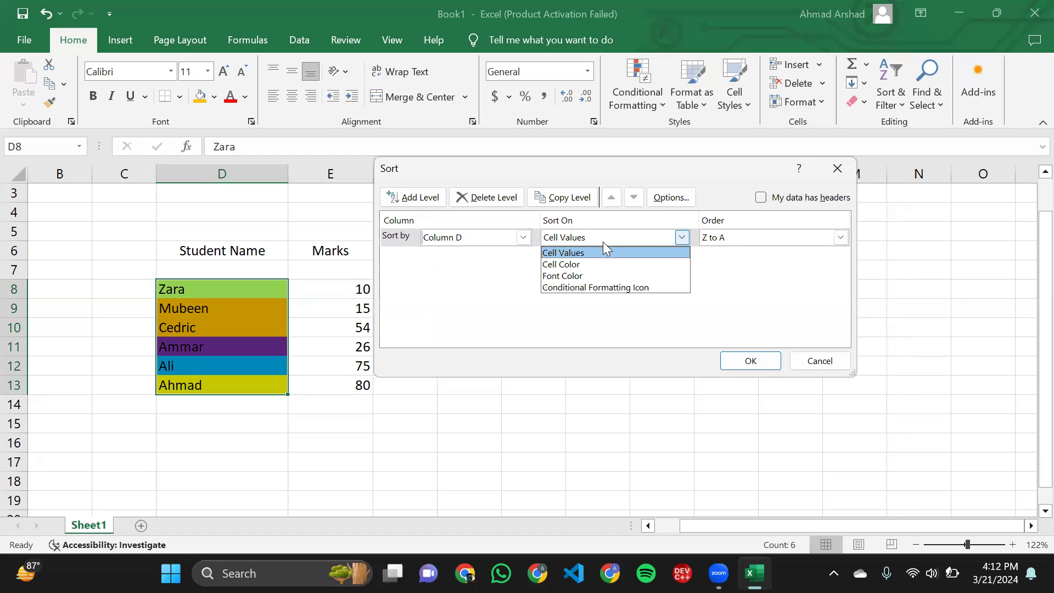
click(603, 242)
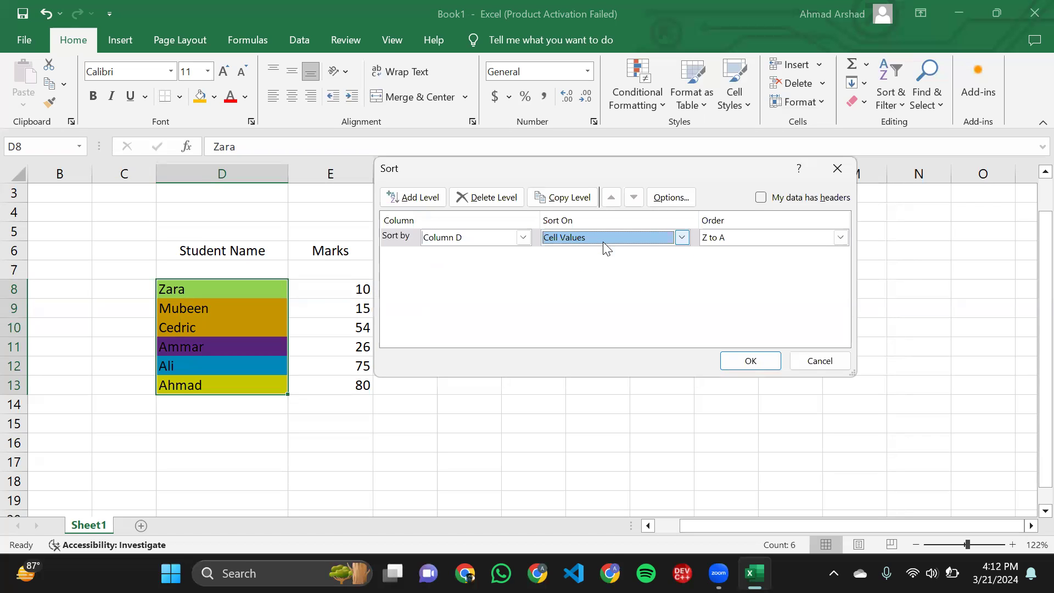
click(605, 247)
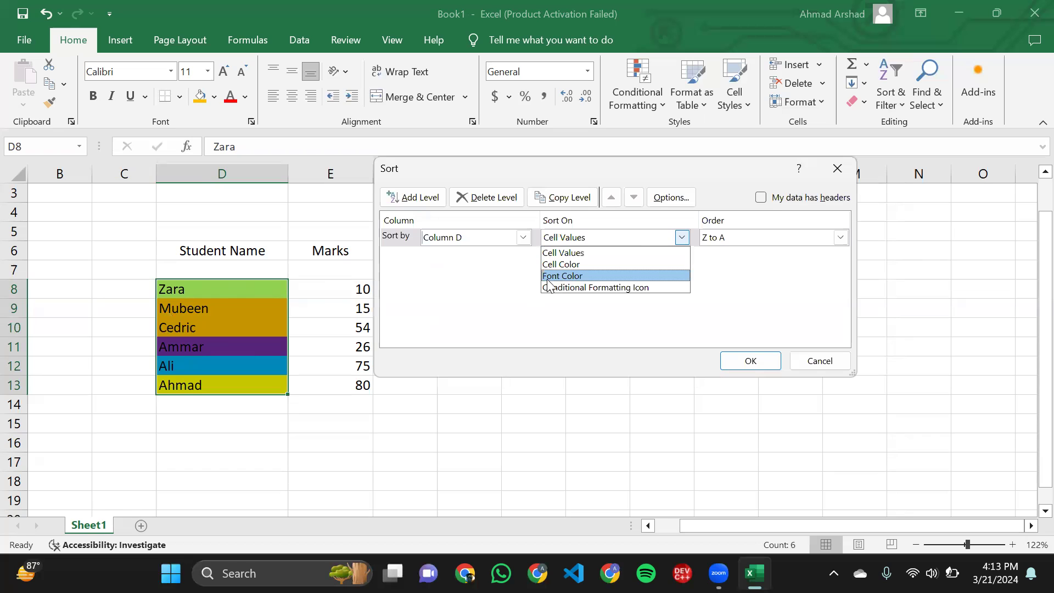
click(583, 263)
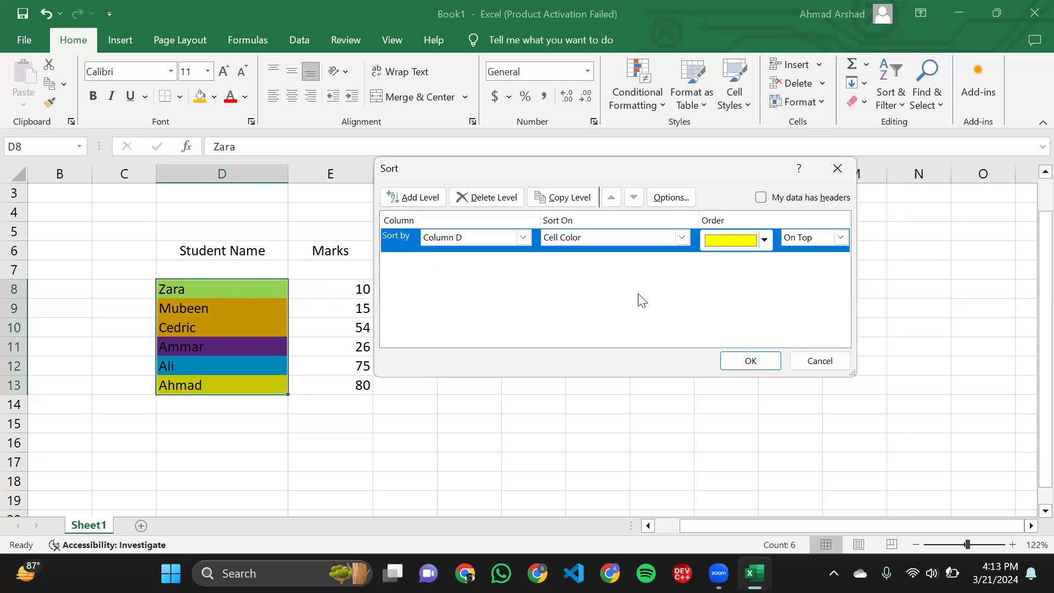
- Set the first sort level's order to purple, placed On Top
click(766, 245)
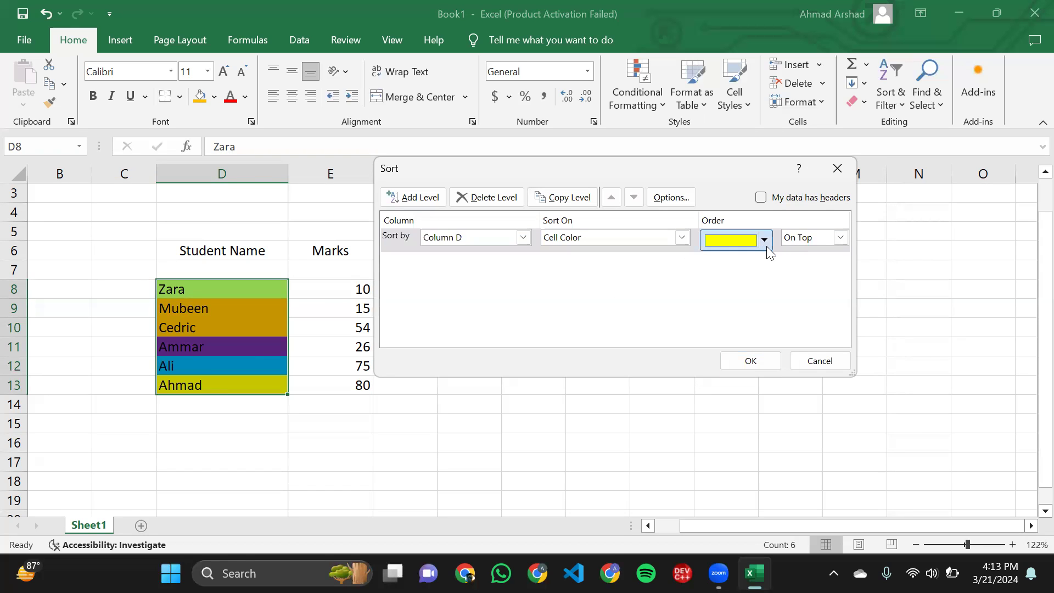
click(598, 308)
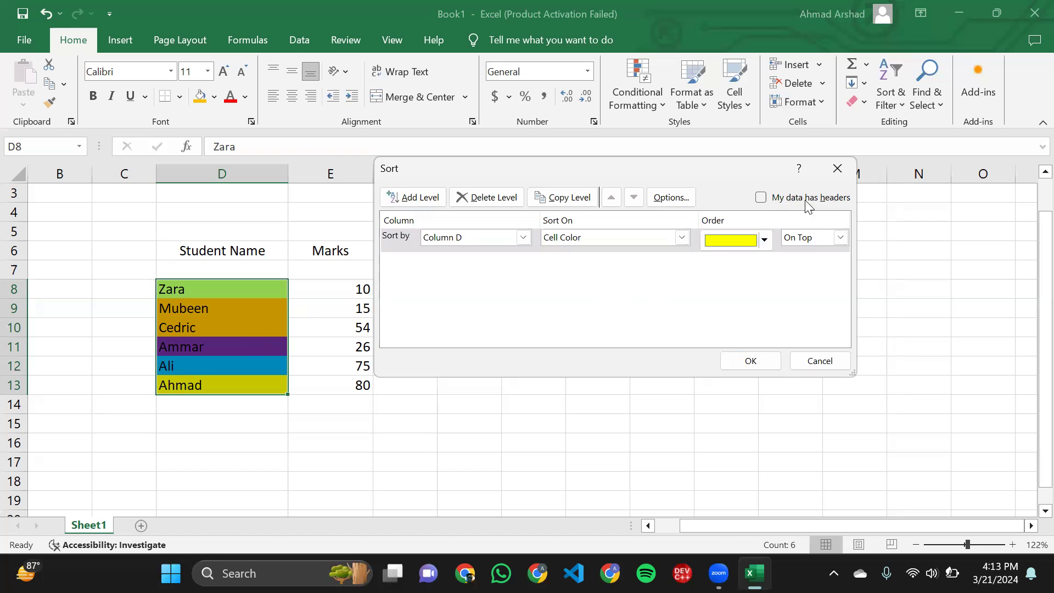
click(765, 239)
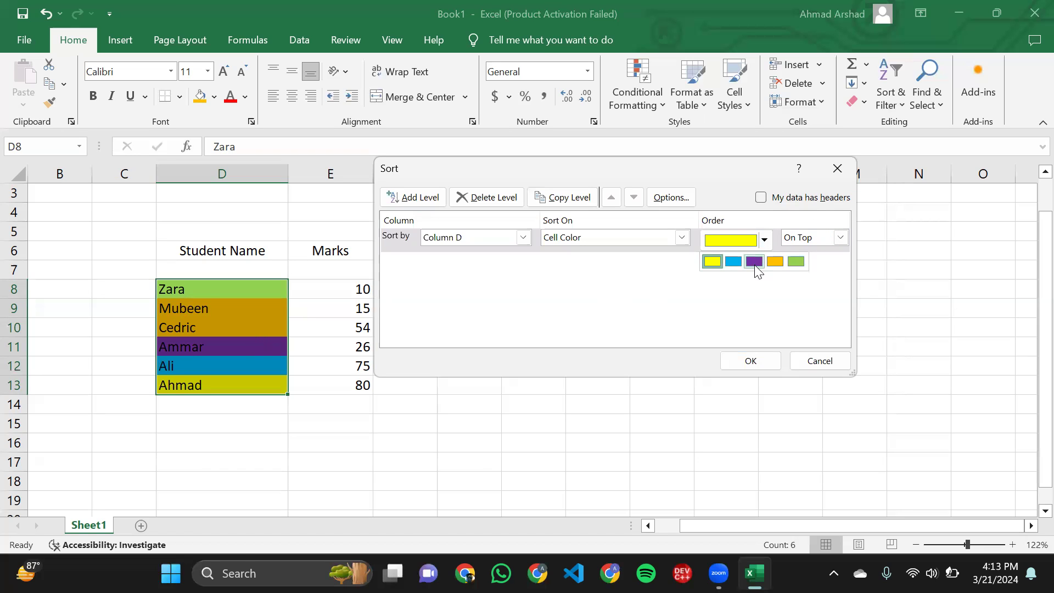
click(756, 262)
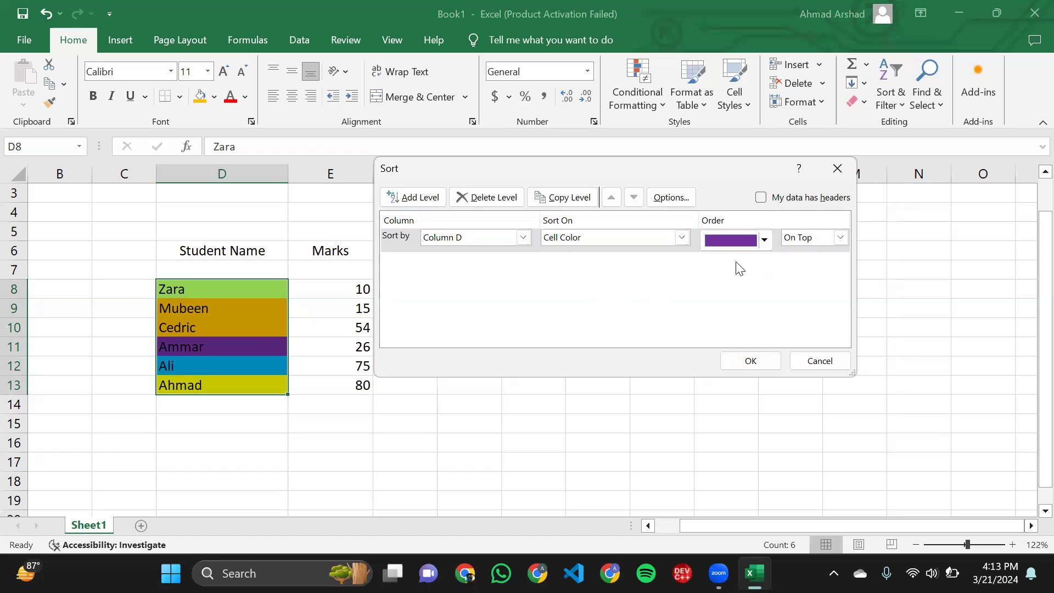
click(768, 243)
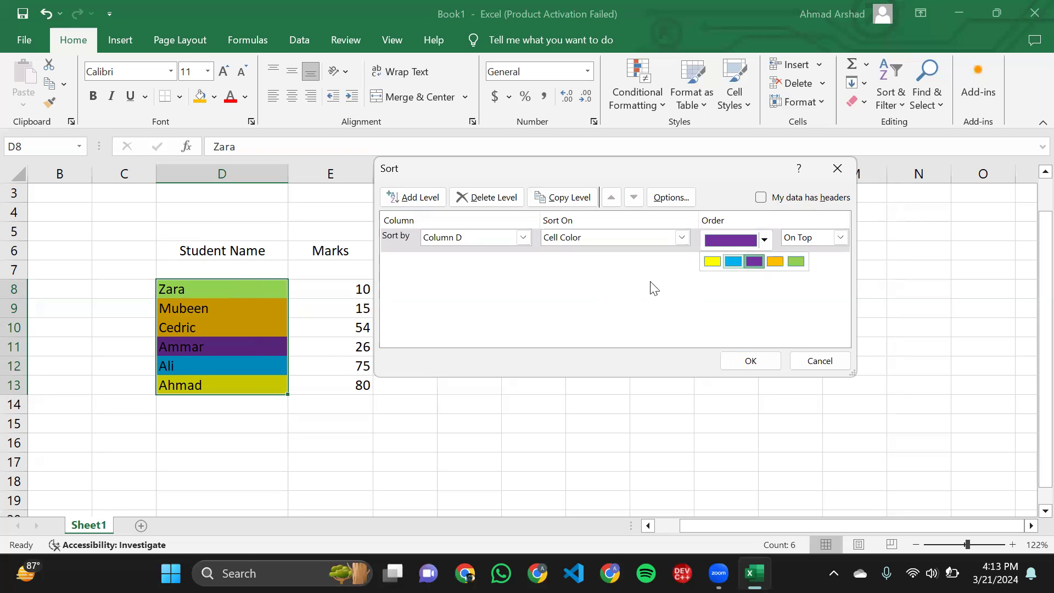
click(765, 241)
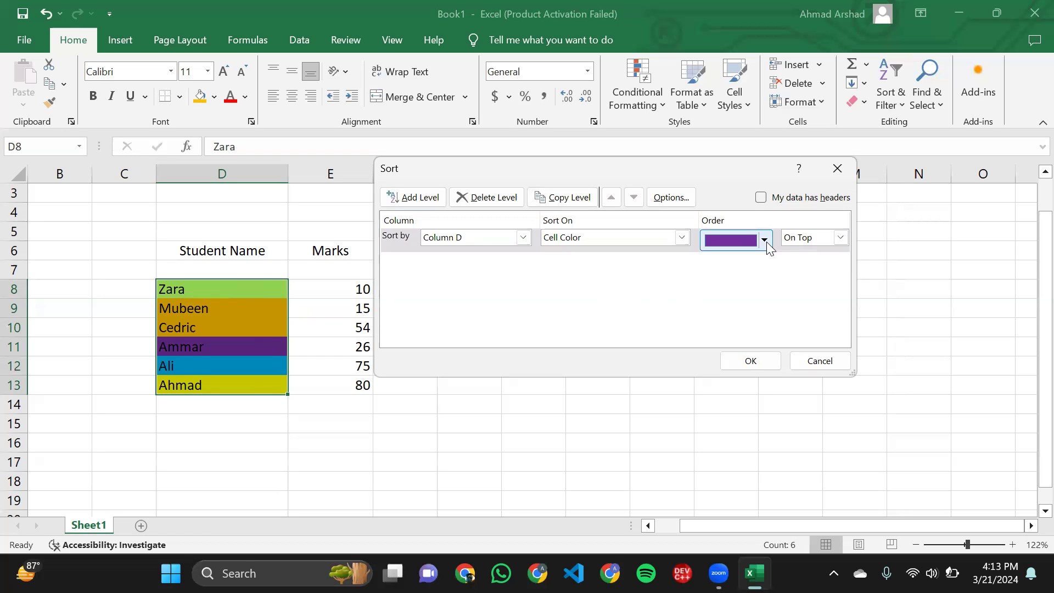
click(813, 237)
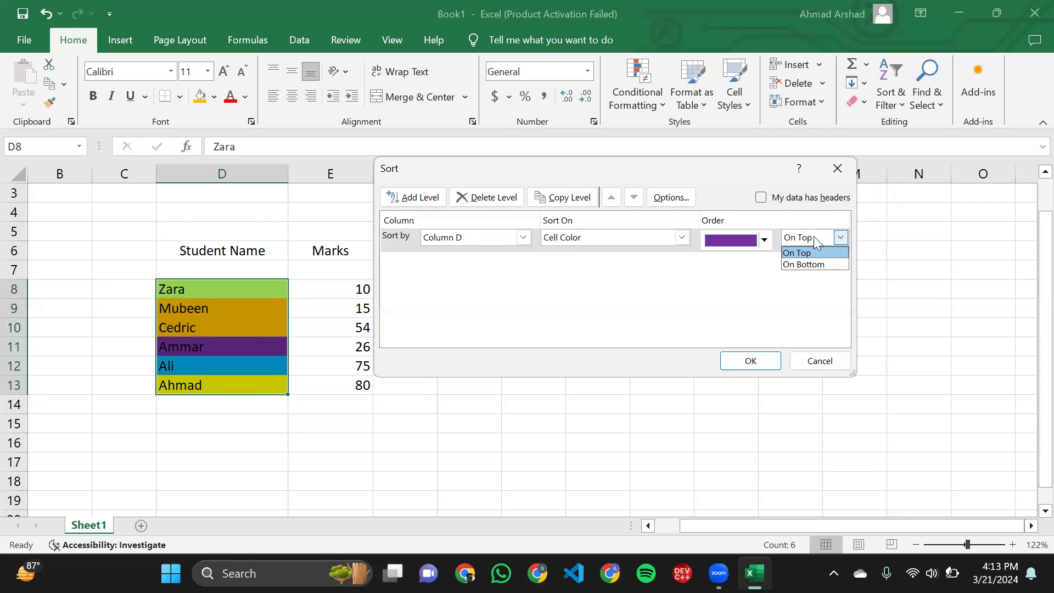
click(814, 237)
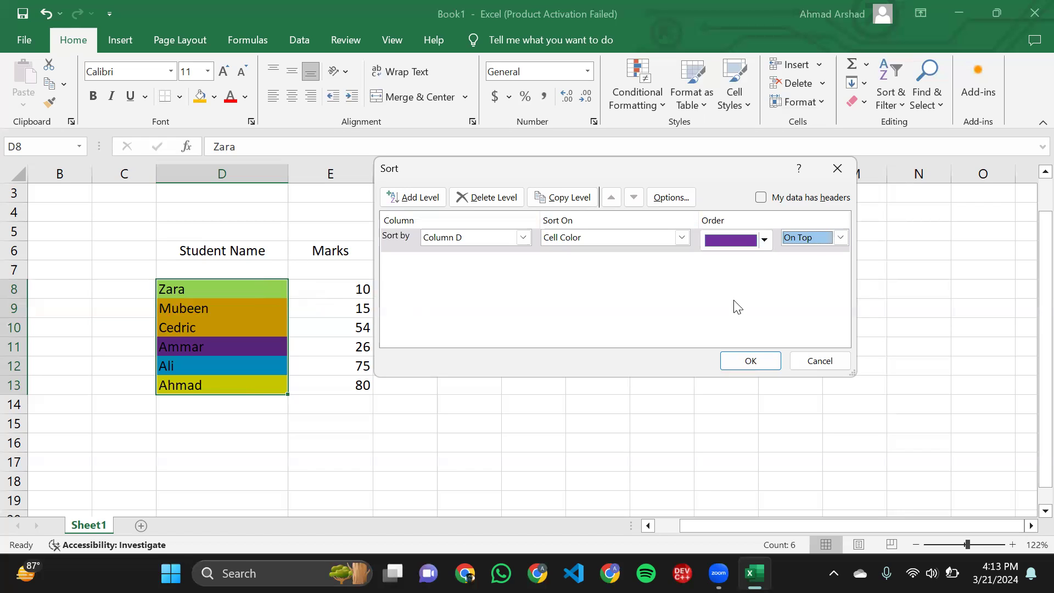
- Add a second sort level for Column D on Cell Color, with light blue On Top
click(413, 200)
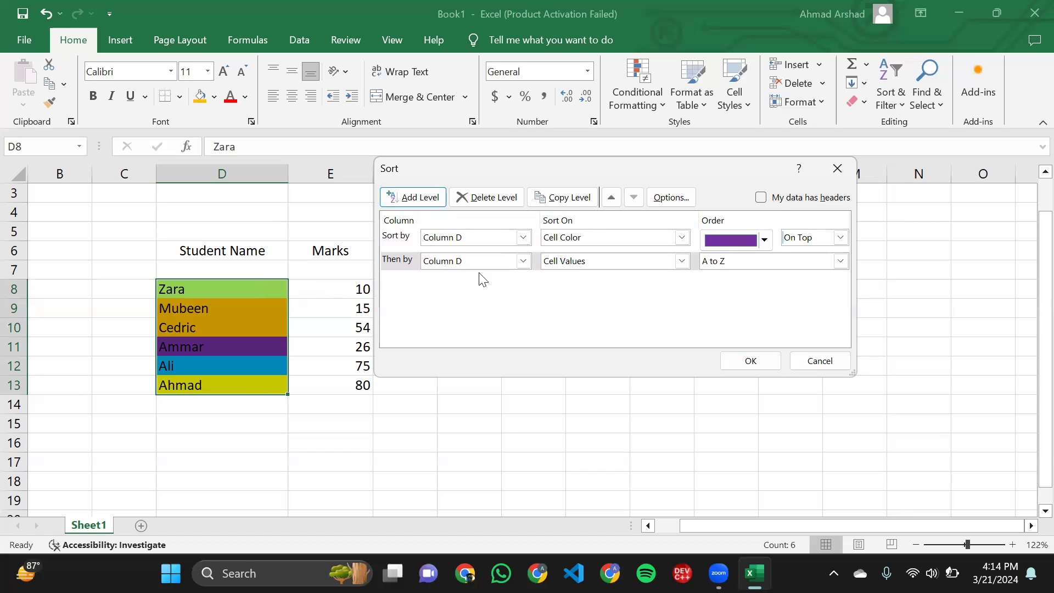
click(585, 263)
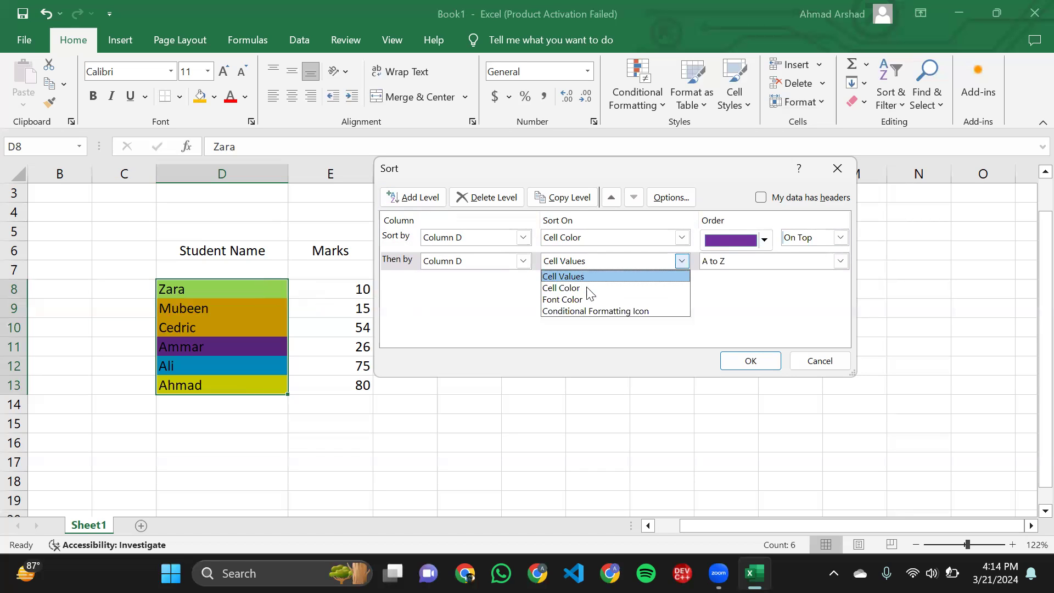
click(587, 285)
click(700, 262)
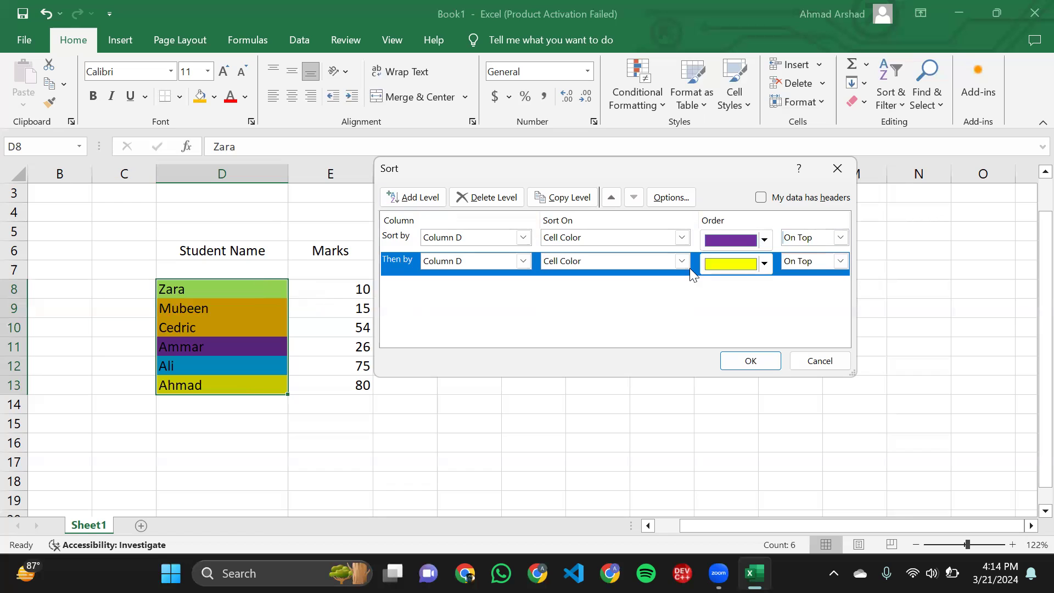
click(781, 246)
click(755, 264)
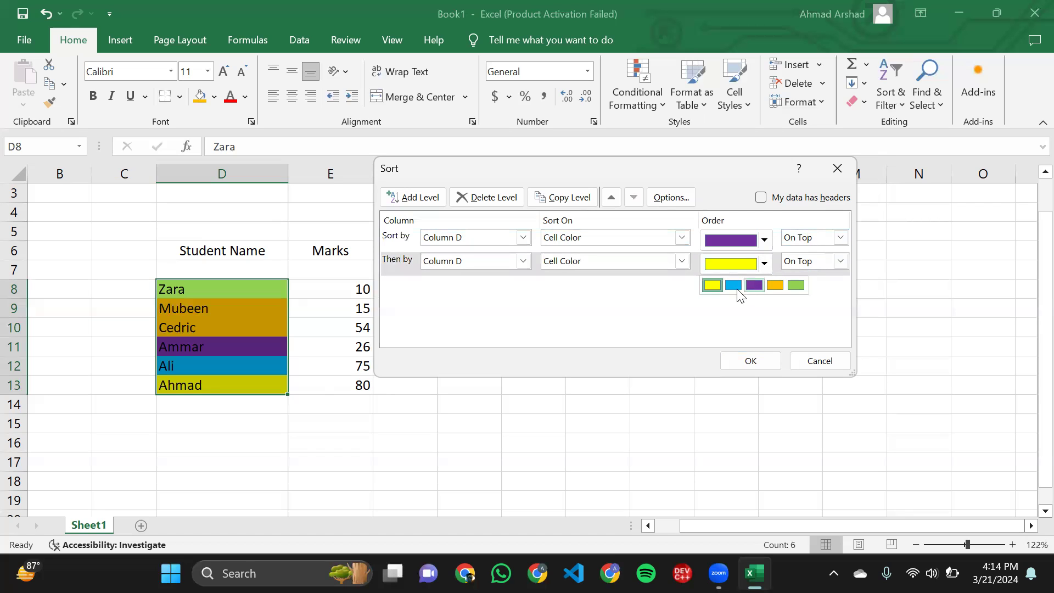
click(738, 290)
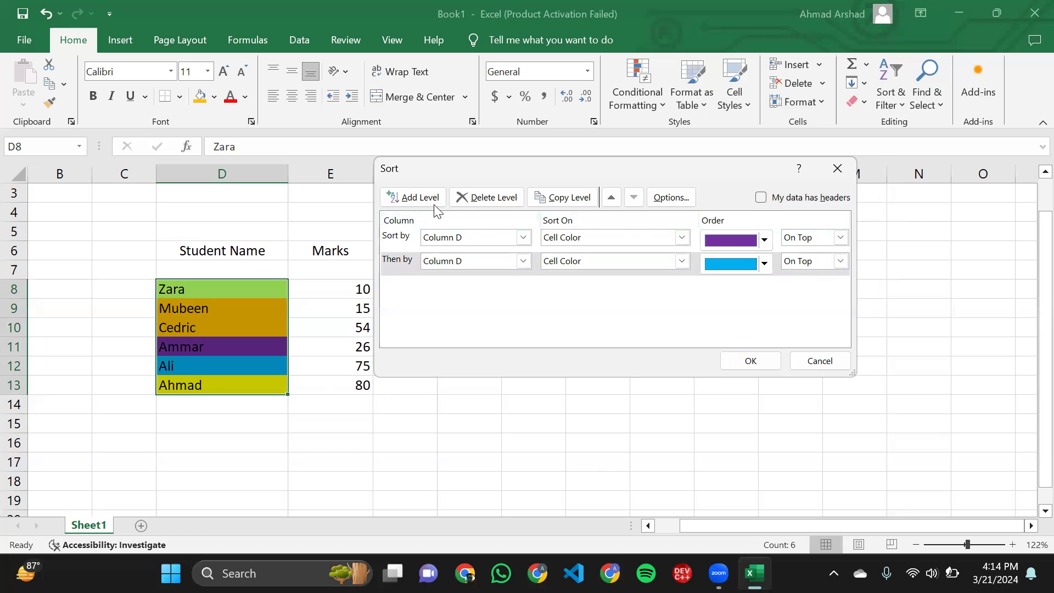
- Add a third sort level for Column D on Cell Color, with orange On Top
click(418, 198)
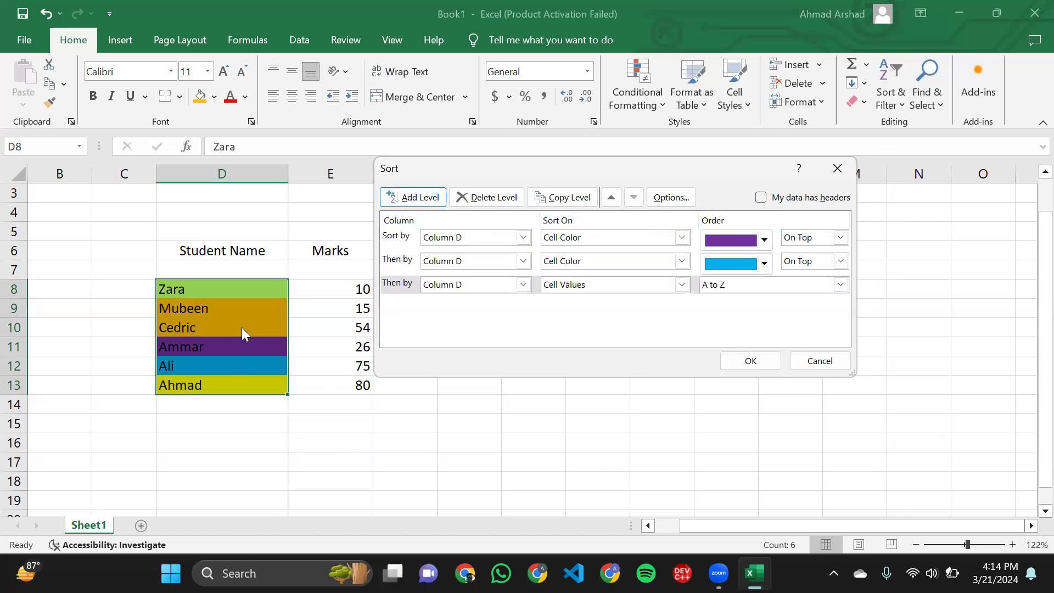
click(588, 288)
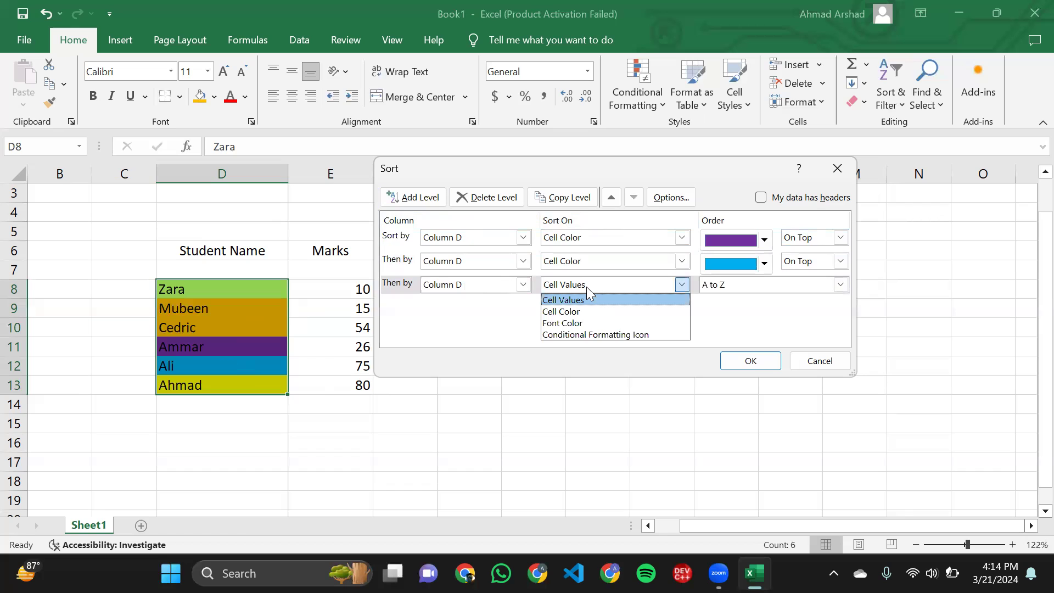
click(581, 310)
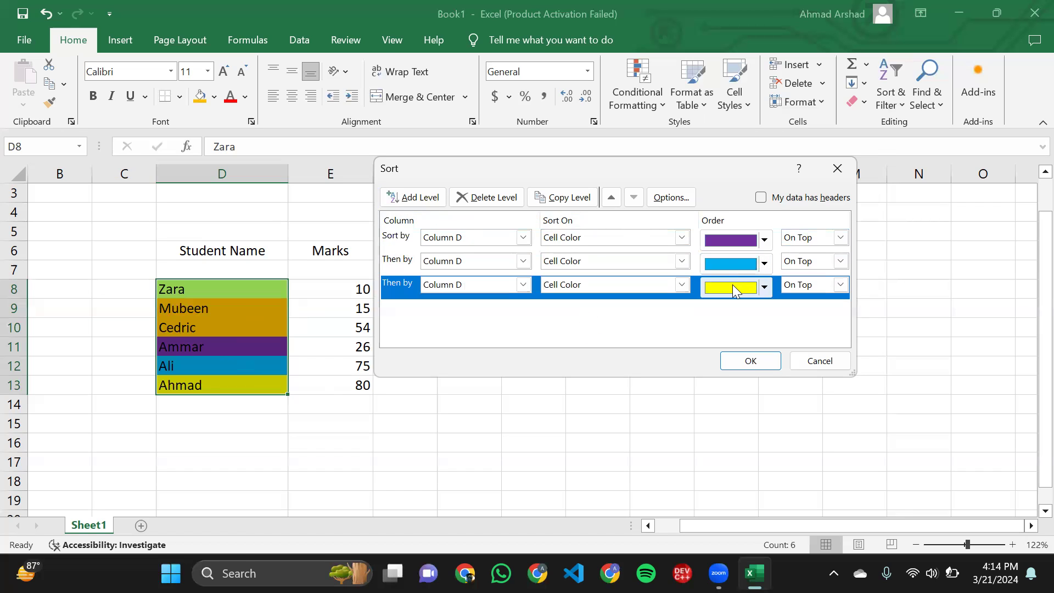
click(732, 285)
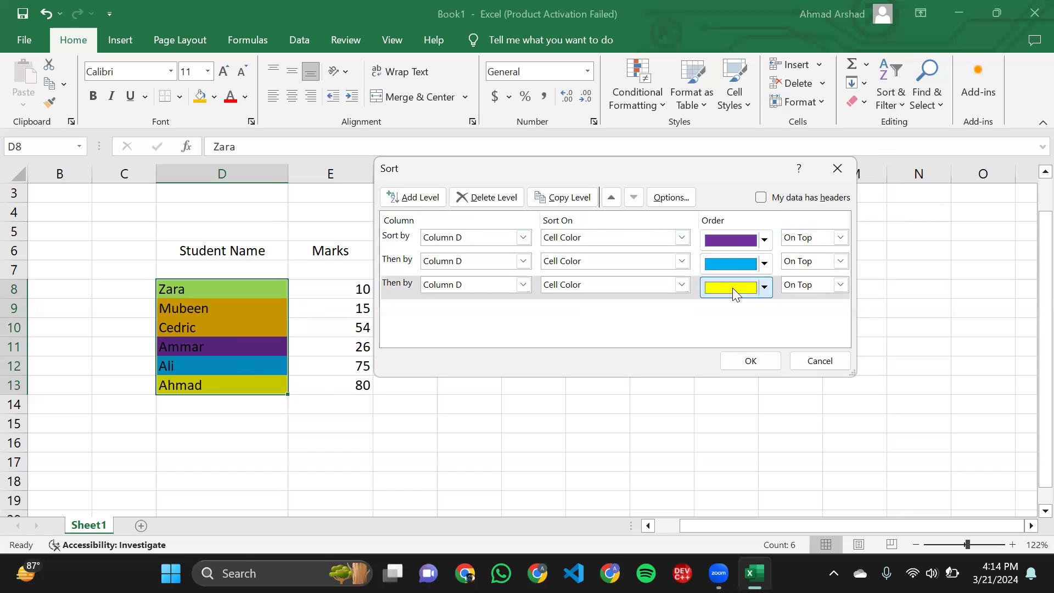
click(765, 287)
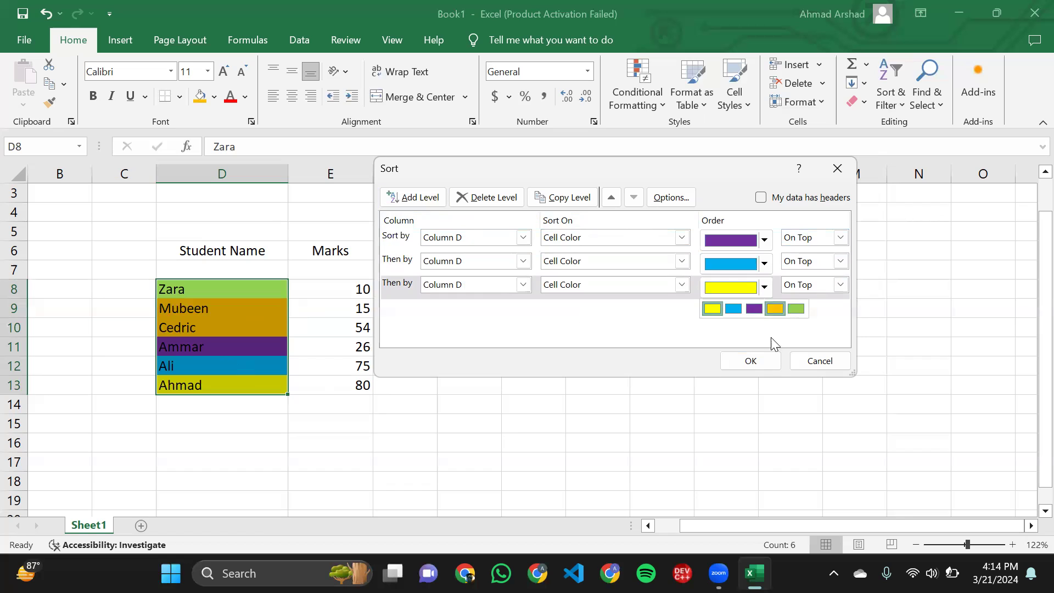
click(776, 308)
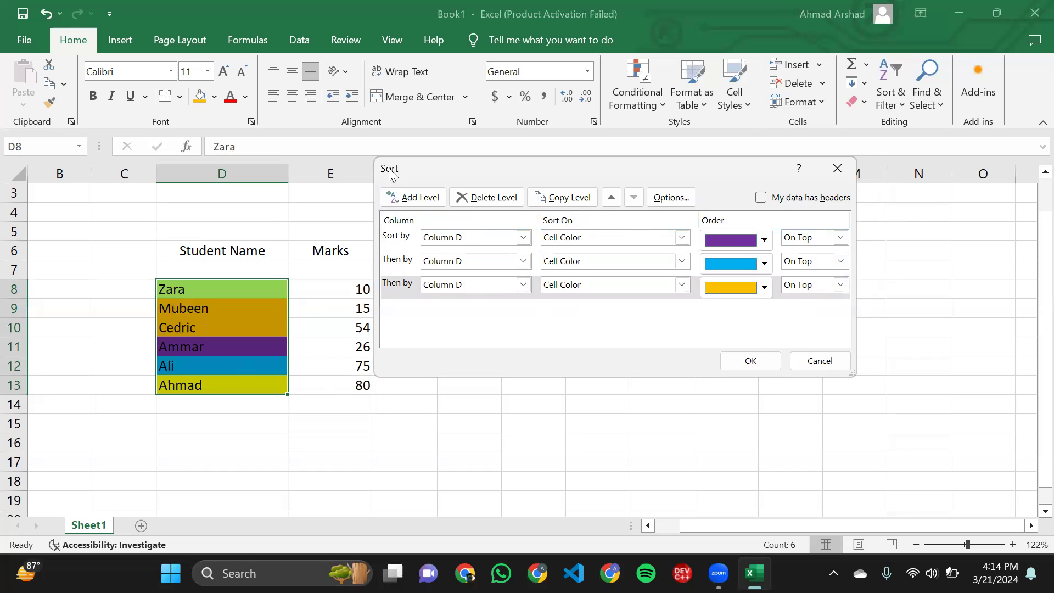
drag(391, 173, 393, 175)
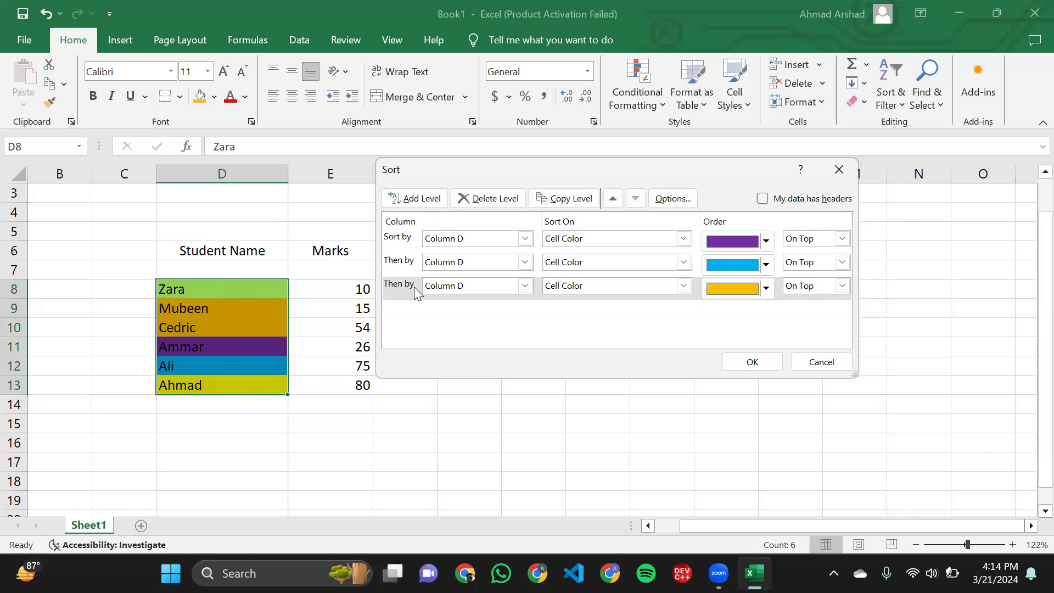
- Add a fourth sort level for Column D on Cell Color, with green On Top
click(429, 206)
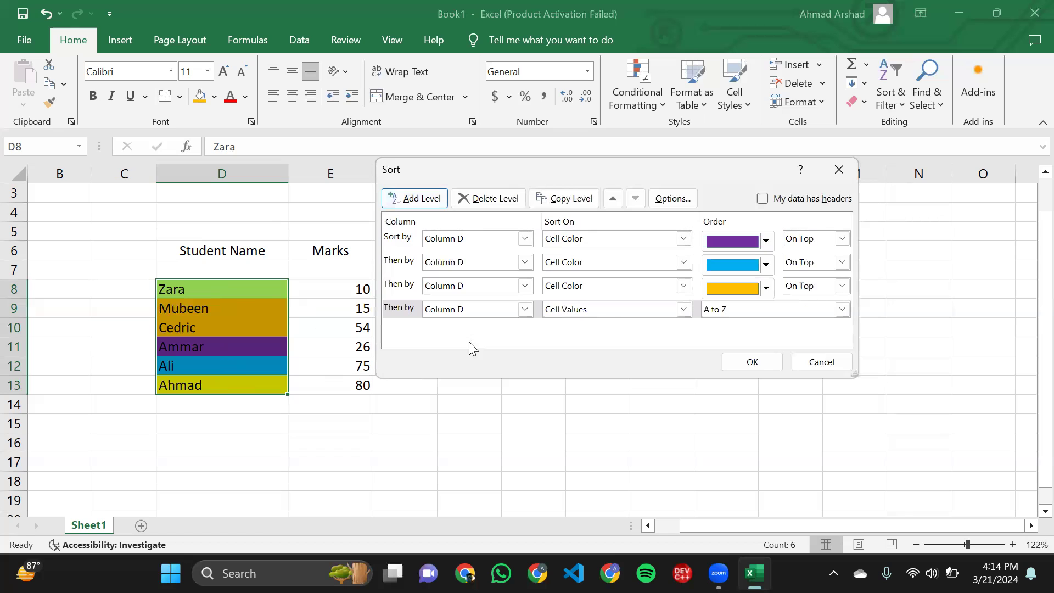
click(608, 313)
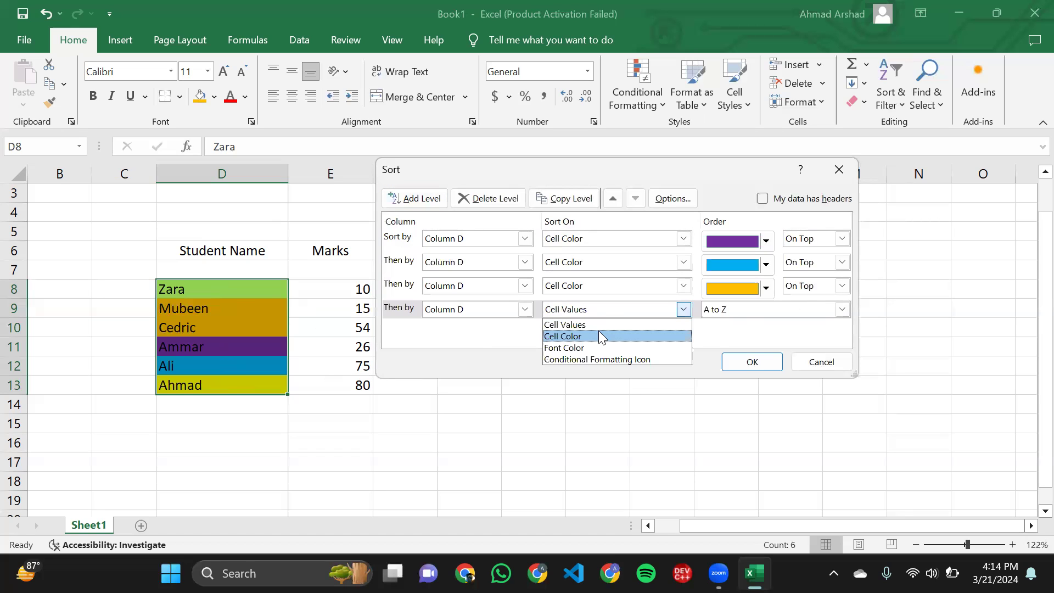
click(599, 335)
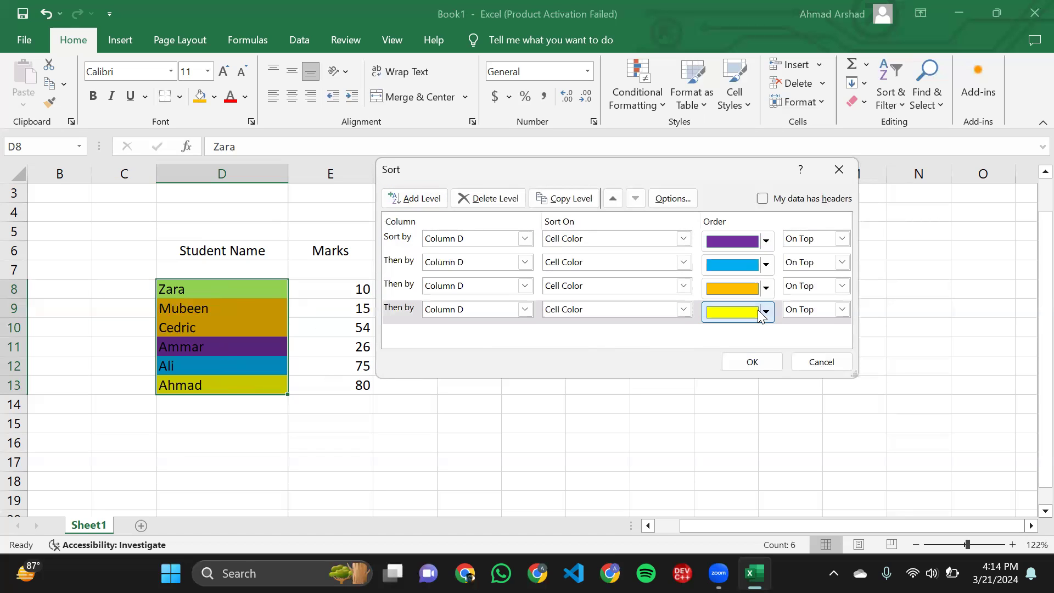
click(765, 310)
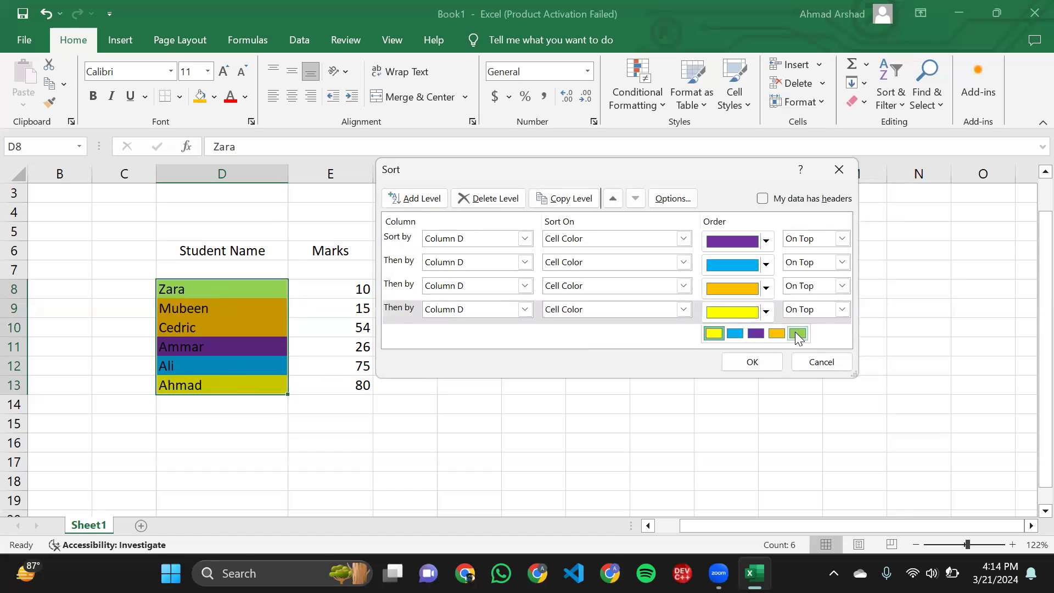
click(798, 333)
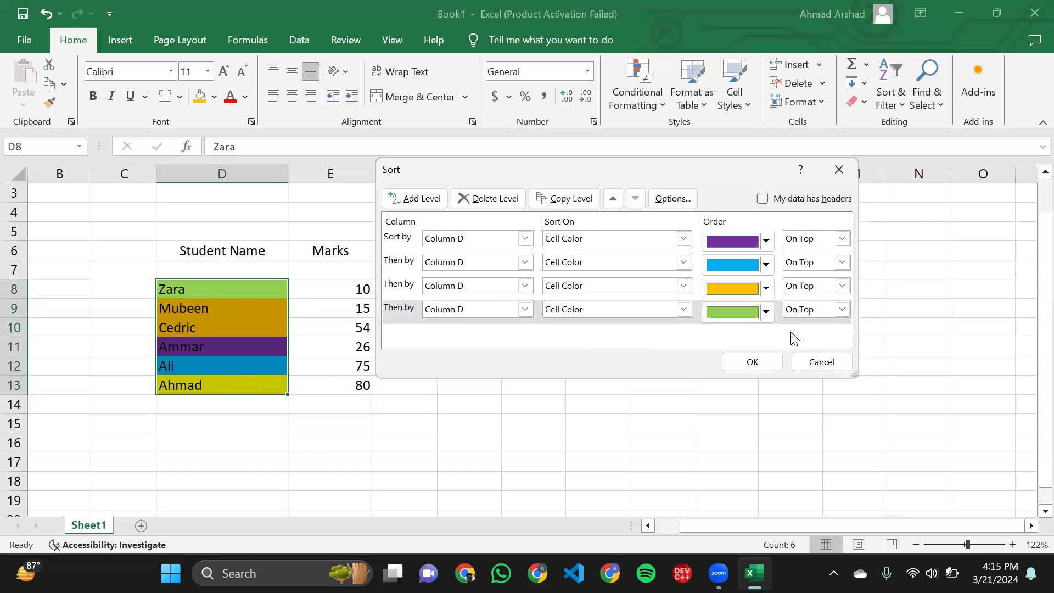
- Add a fifth sort level for Column D on Cell Color with yellow On Top, and apply the custom sort
click(416, 198)
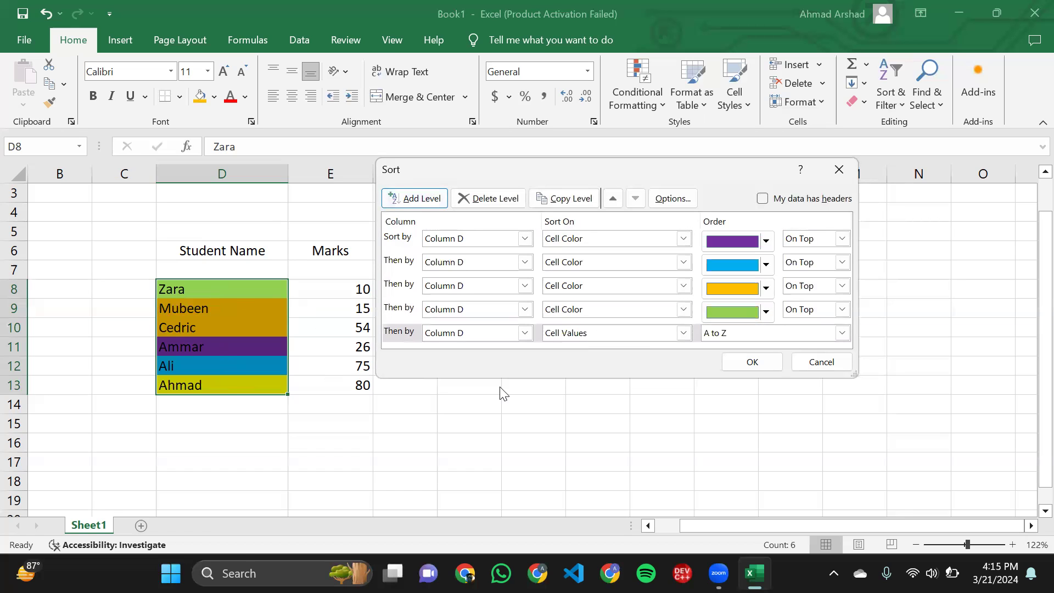
click(596, 335)
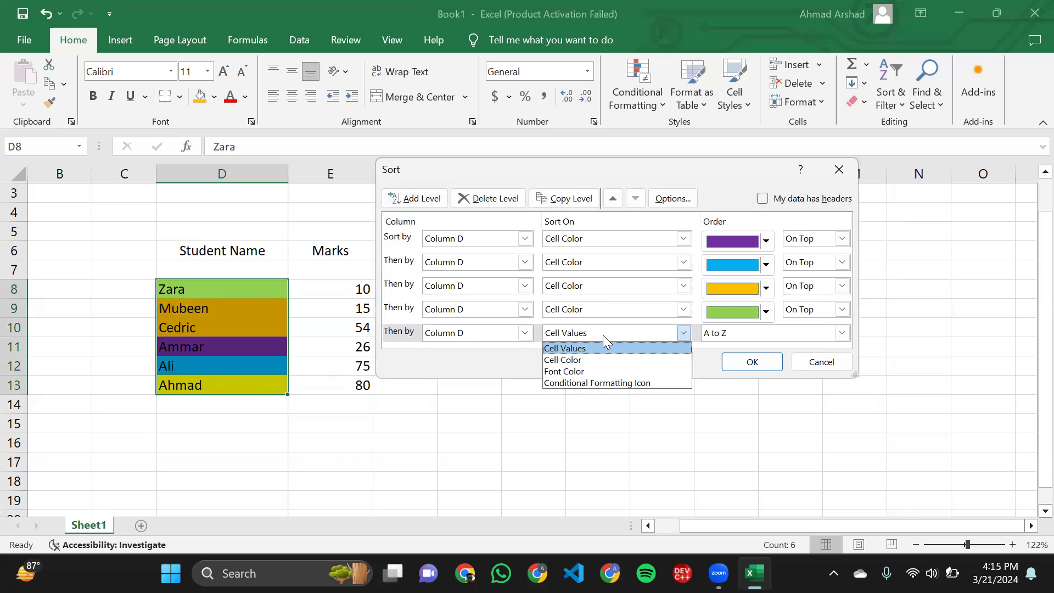
click(580, 359)
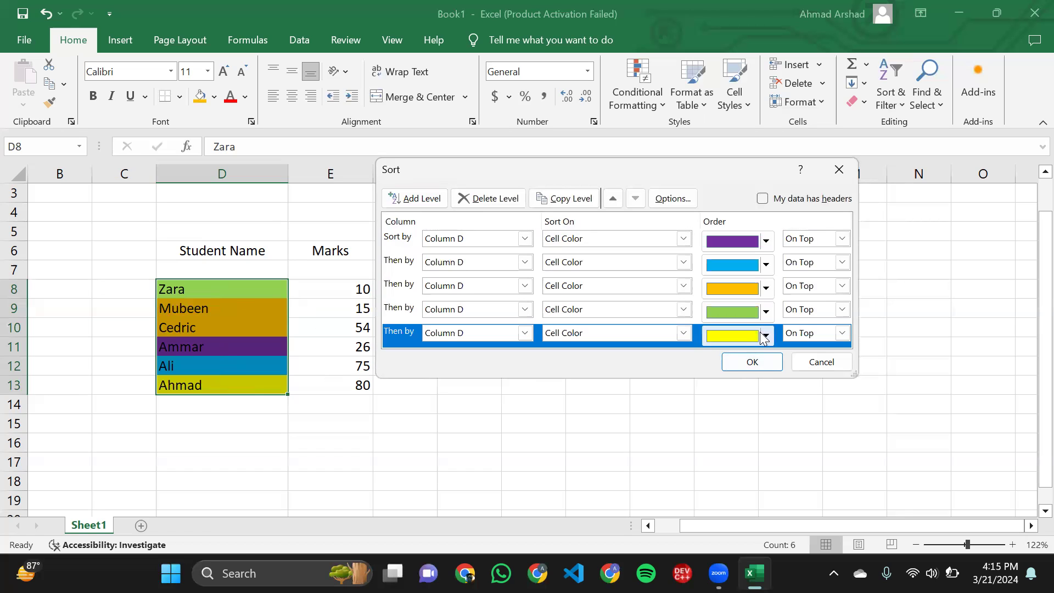
click(750, 362)
- Examine the color order of the sorted student names in D8:D13 and the marks beside them
click(235, 295)
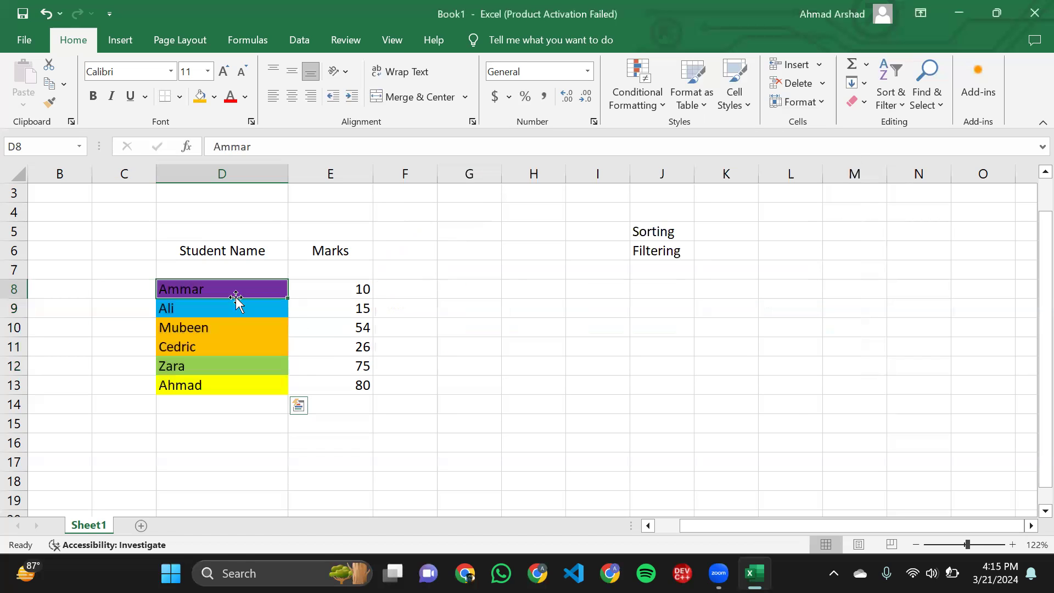
click(238, 323)
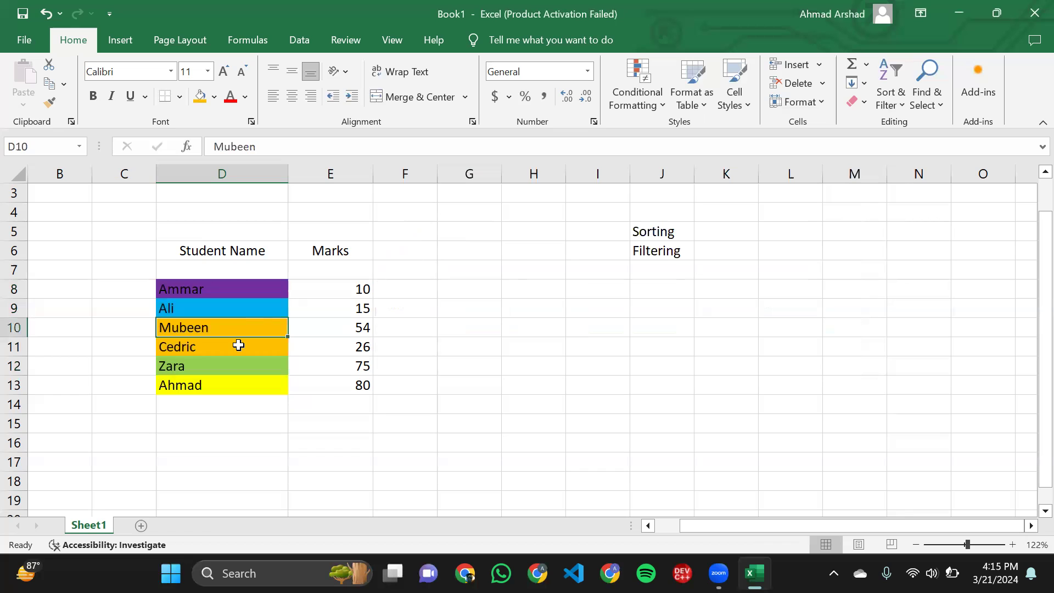
click(238, 345)
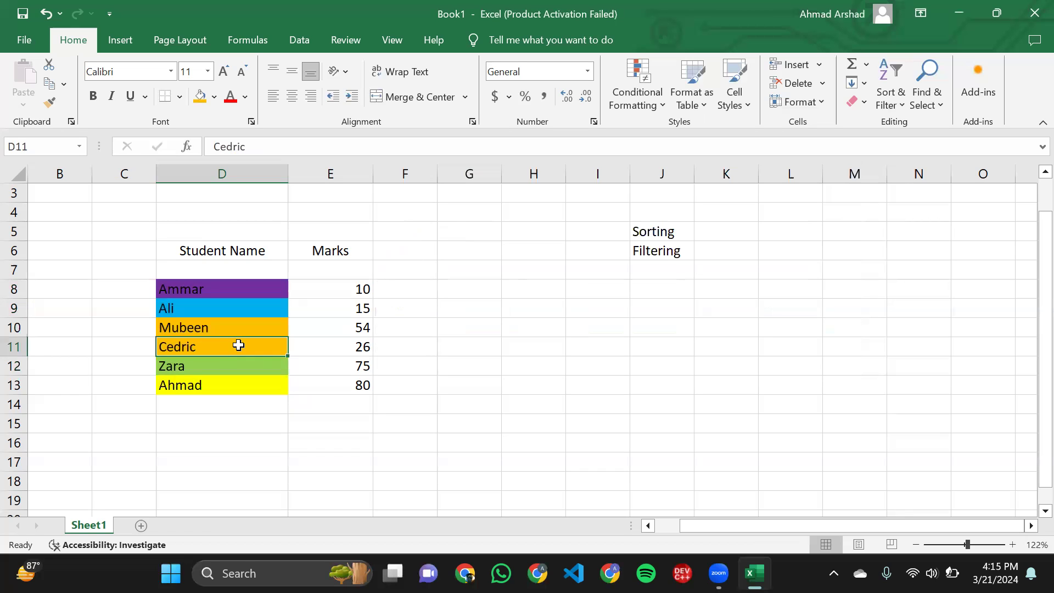
click(172, 287)
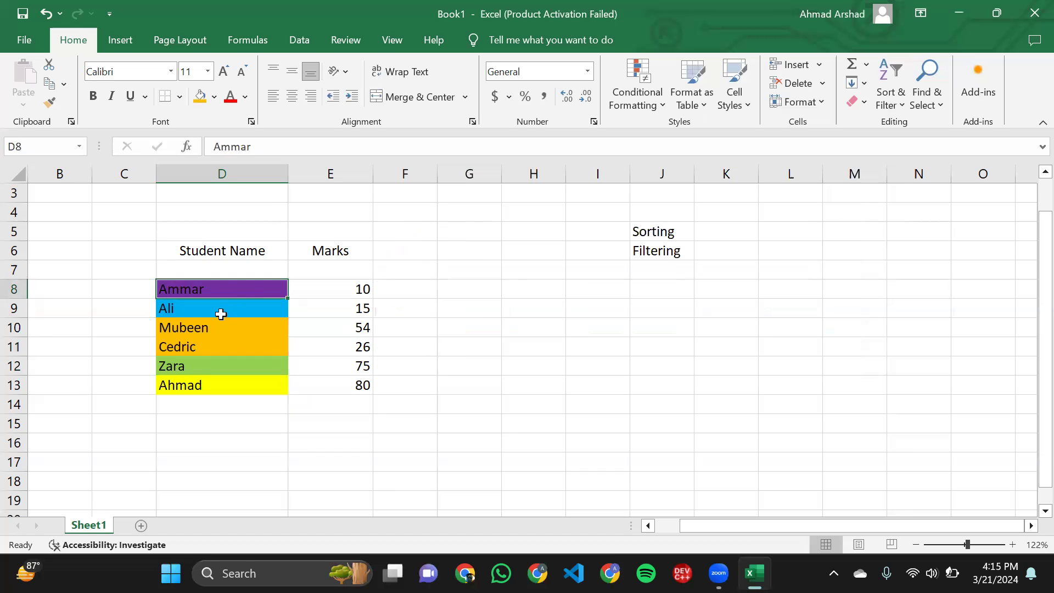
click(230, 343)
click(232, 330)
click(220, 368)
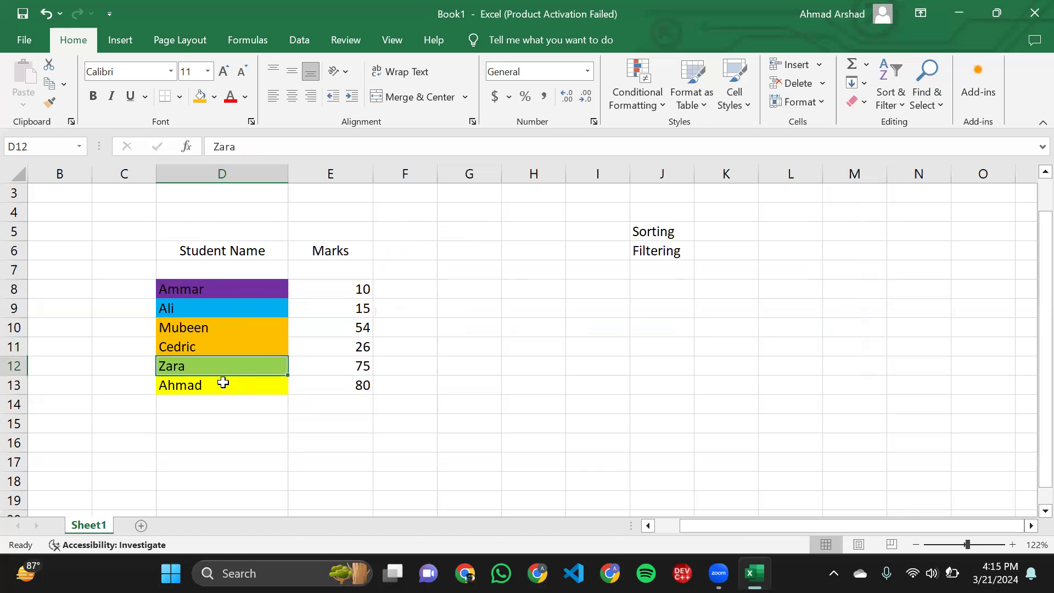
drag(218, 406, 178, 291)
click(182, 308)
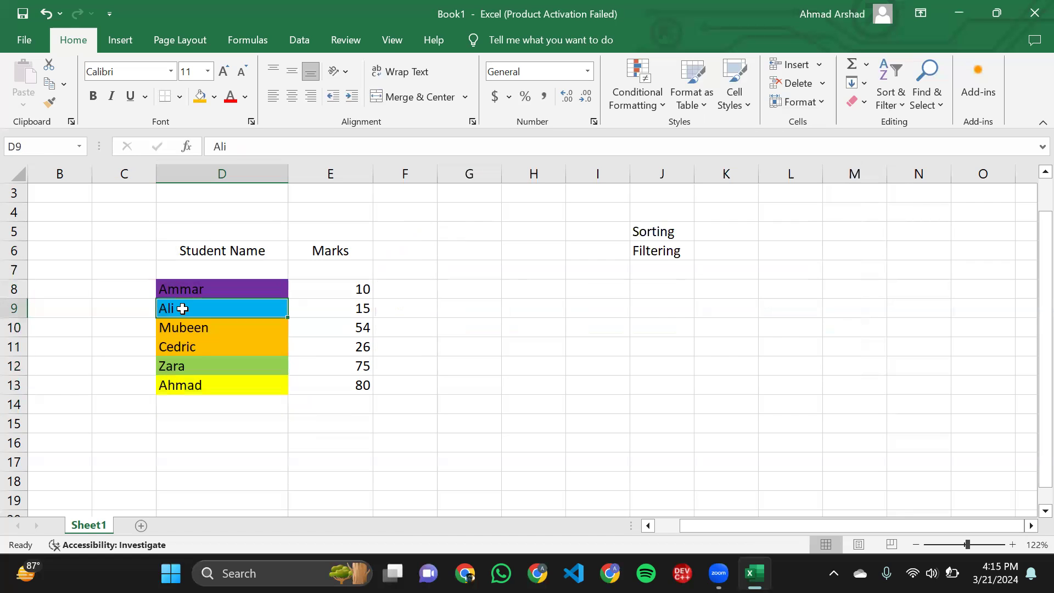
click(410, 372)
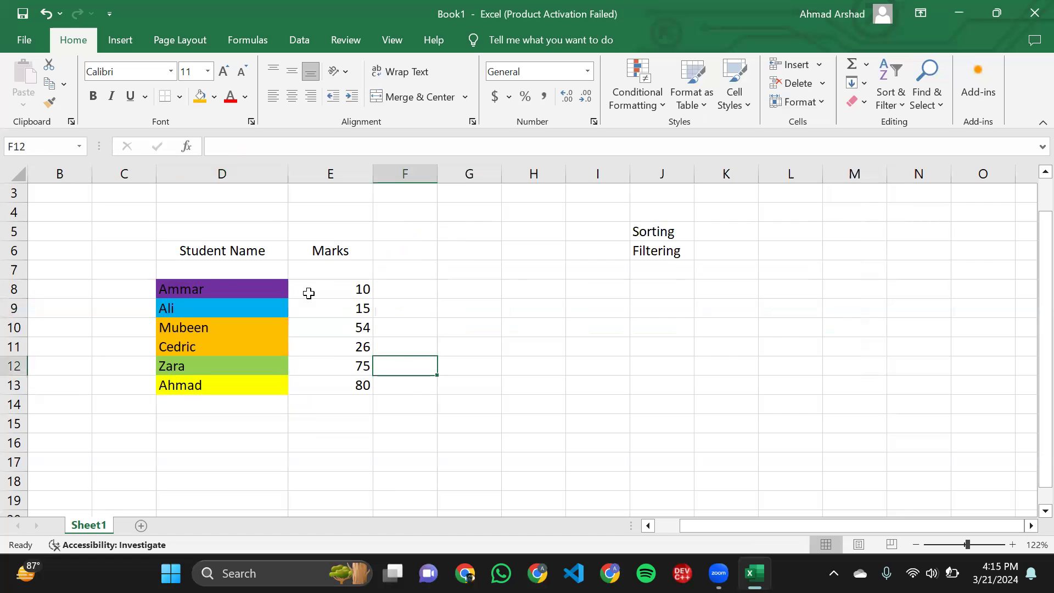
click(309, 294)
mouse_move(160, 284)
mouse_down()
mouse_move(183, 306)
mouse_move(217, 384)
mouse_move(169, 287)
mouse_up()
click(218, 384)
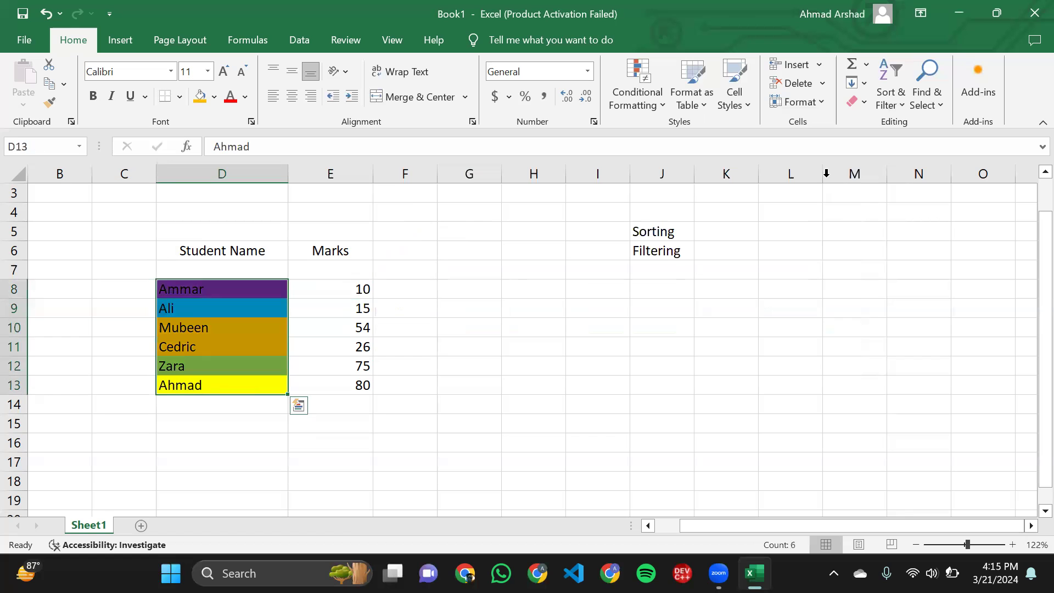
click(890, 104)
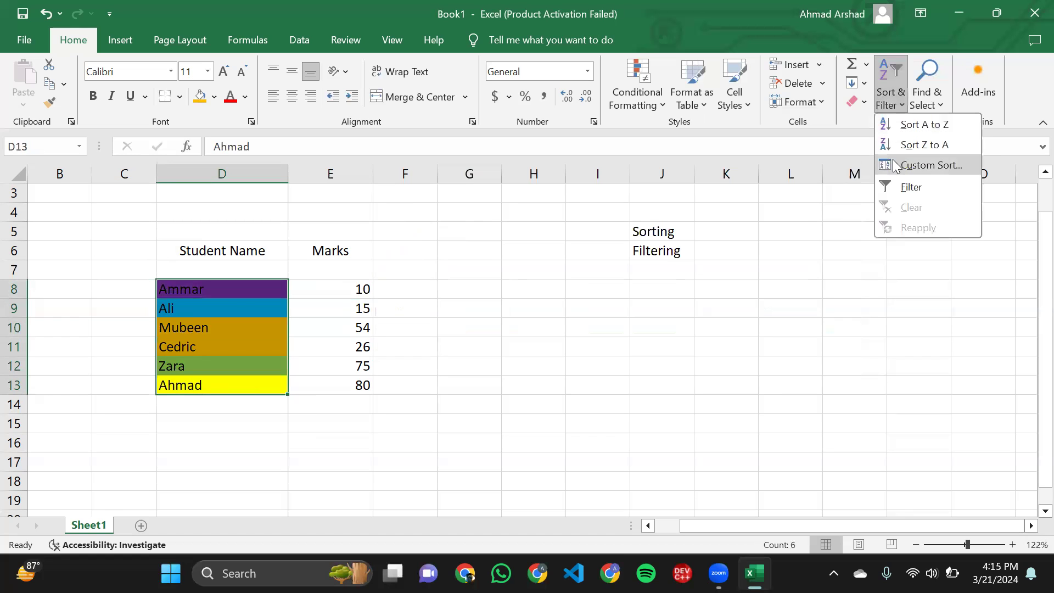
click(906, 164)
click(578, 288)
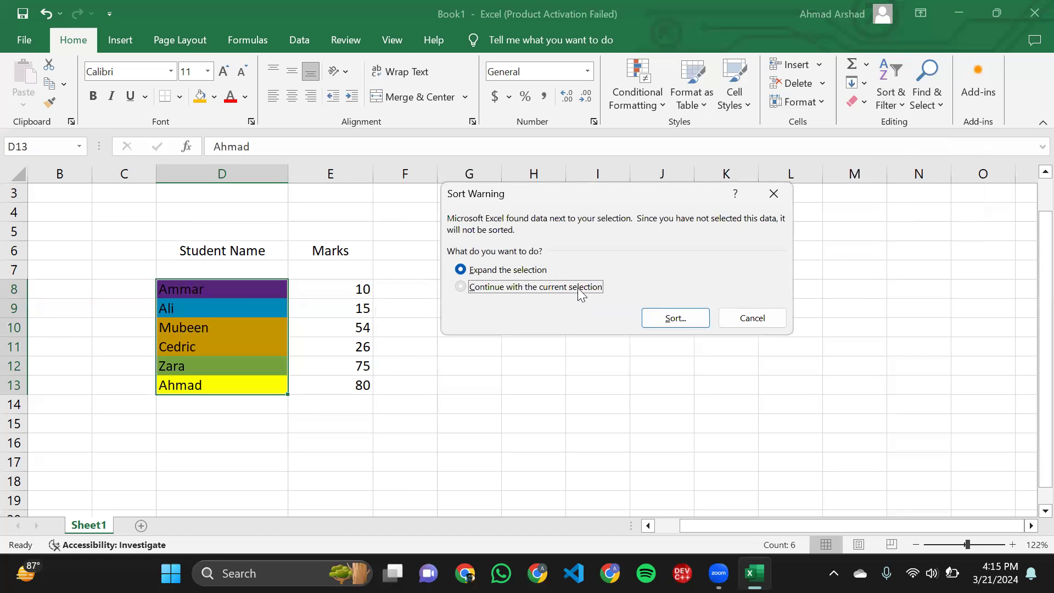
click(647, 319)
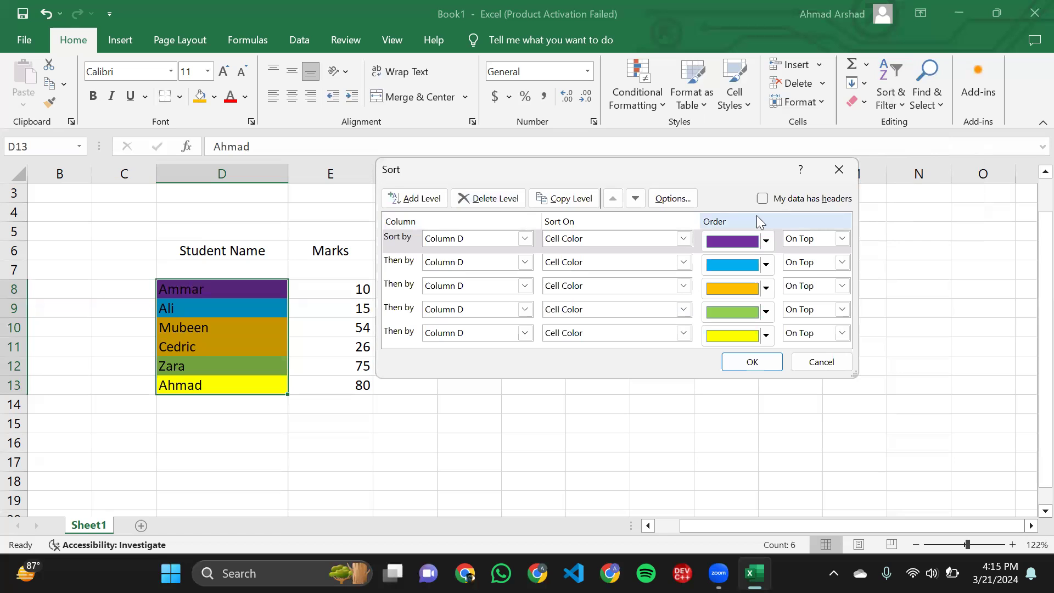
click(505, 199)
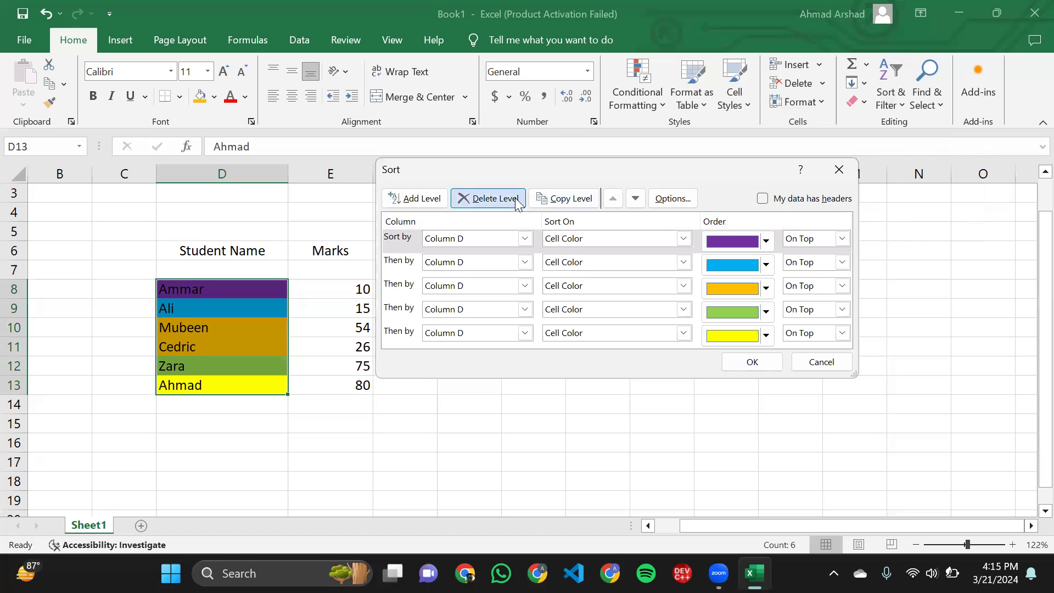
click(505, 199)
click(506, 199)
click(505, 199)
click(506, 199)
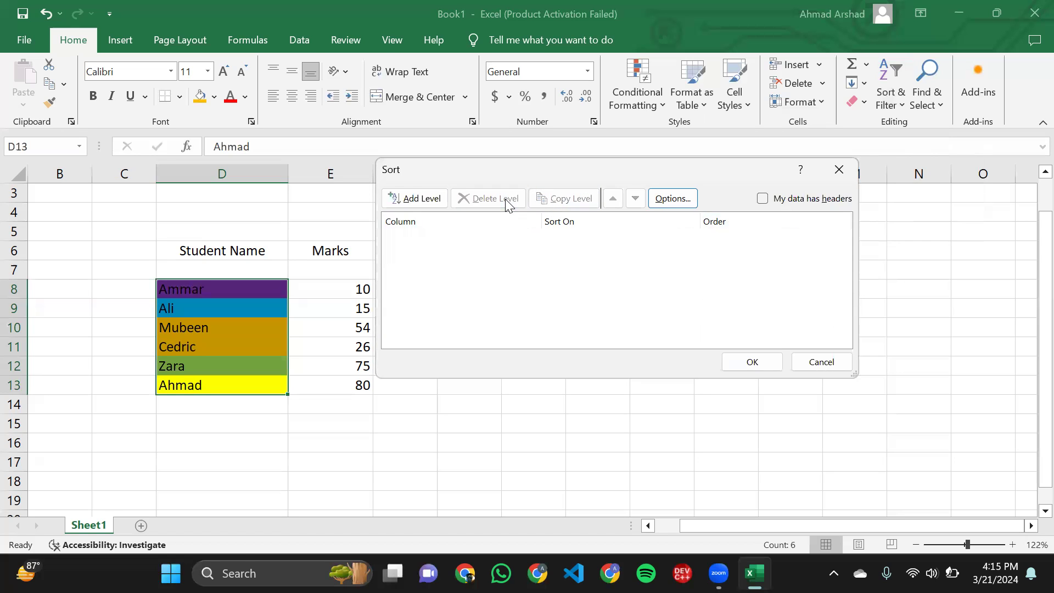
click(421, 199)
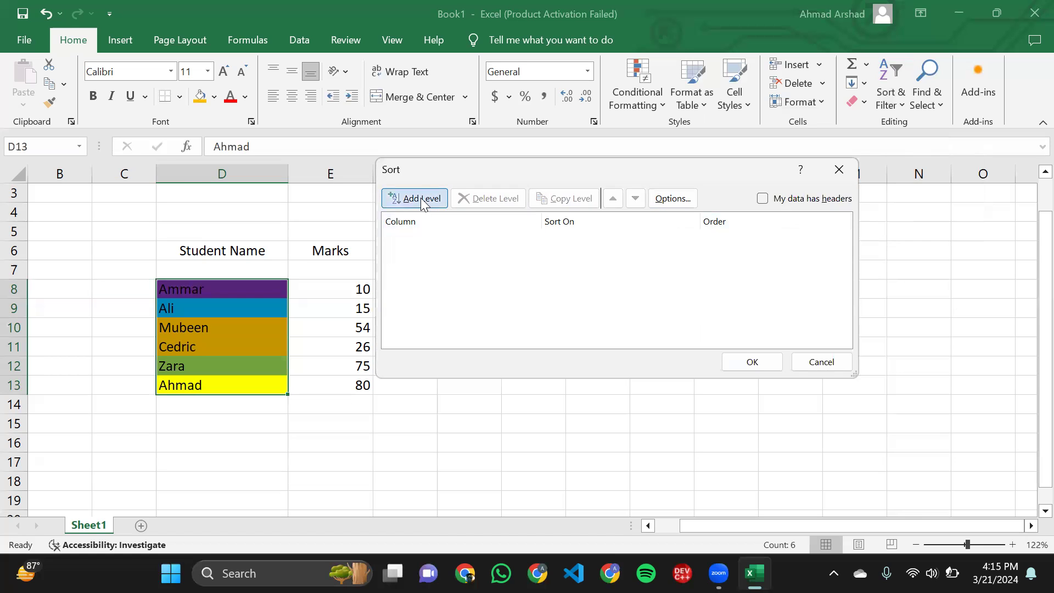
click(554, 241)
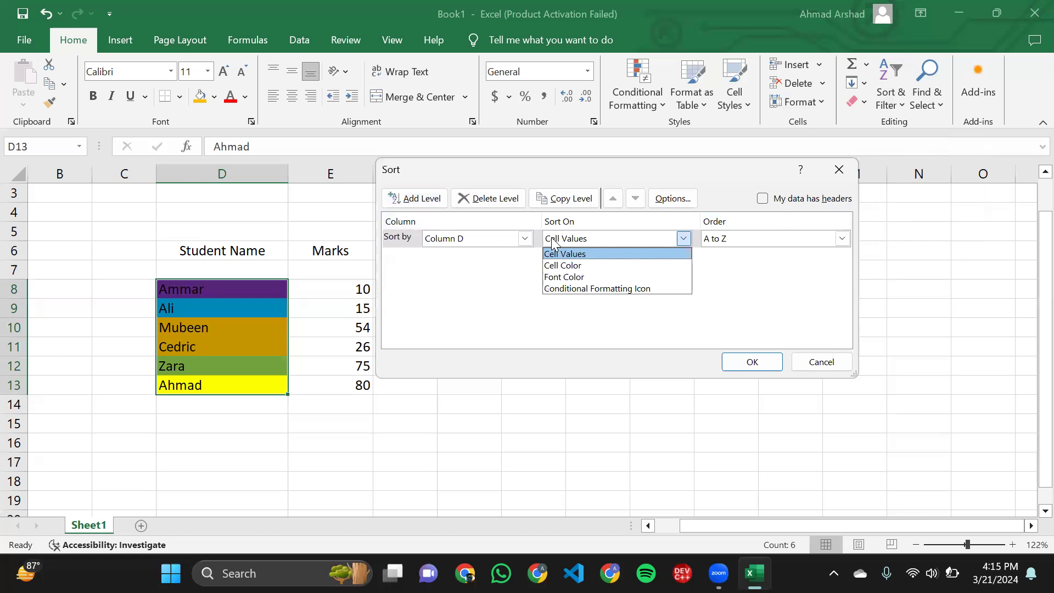
click(591, 278)
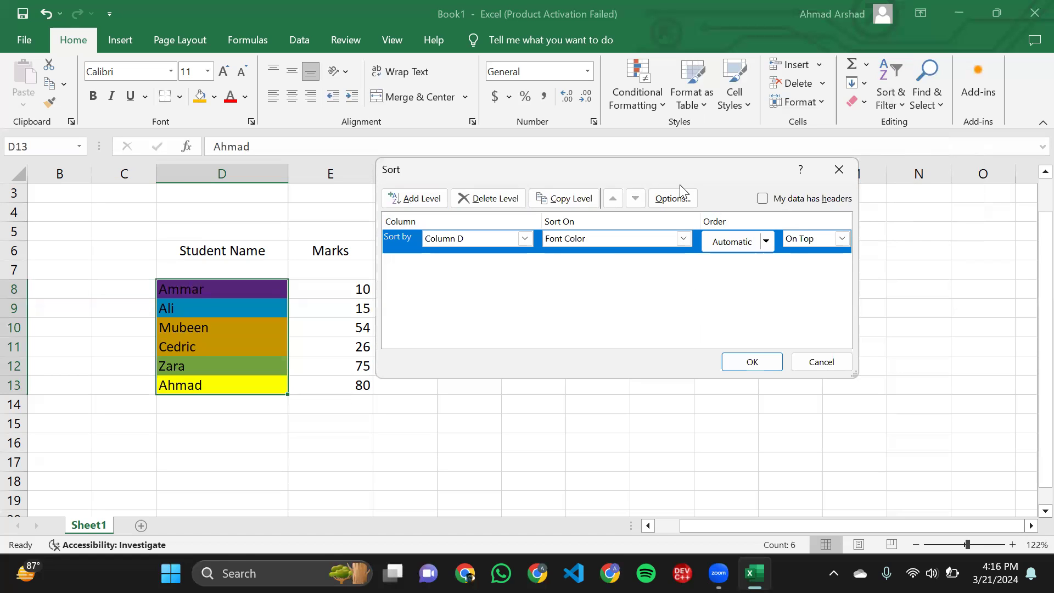
drag(662, 181, 721, 229)
click(881, 409)
- Clear the cell formatting of the colored student names in D8:D13
drag(223, 389, 191, 296)
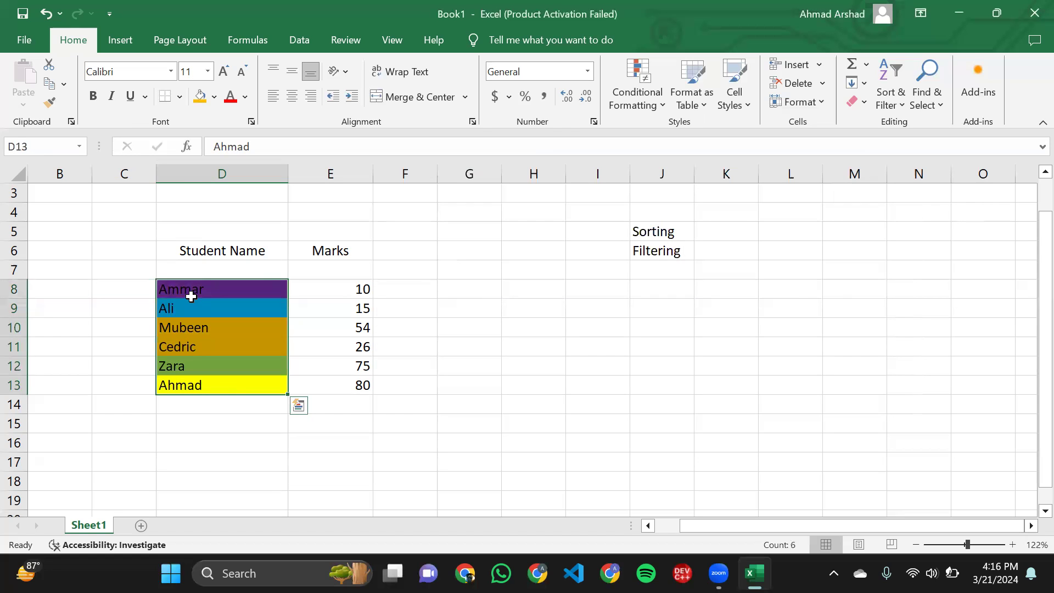
click(858, 102)
click(876, 142)
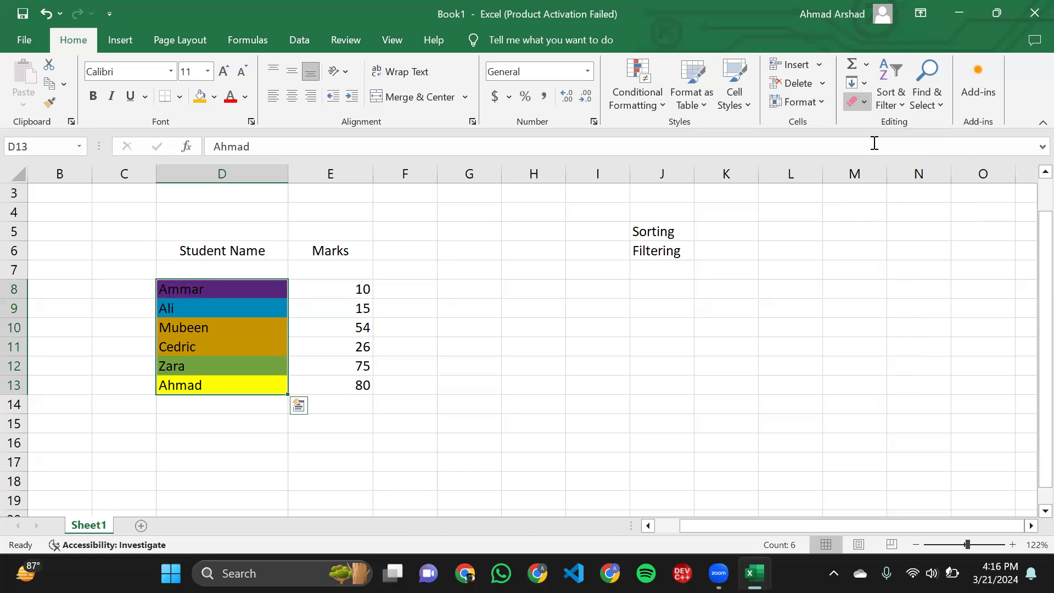
click(387, 383)
drag(221, 390, 205, 346)
- Set the font colors of three student names: blue for D8, green for D10 and gold for D13
click(205, 346)
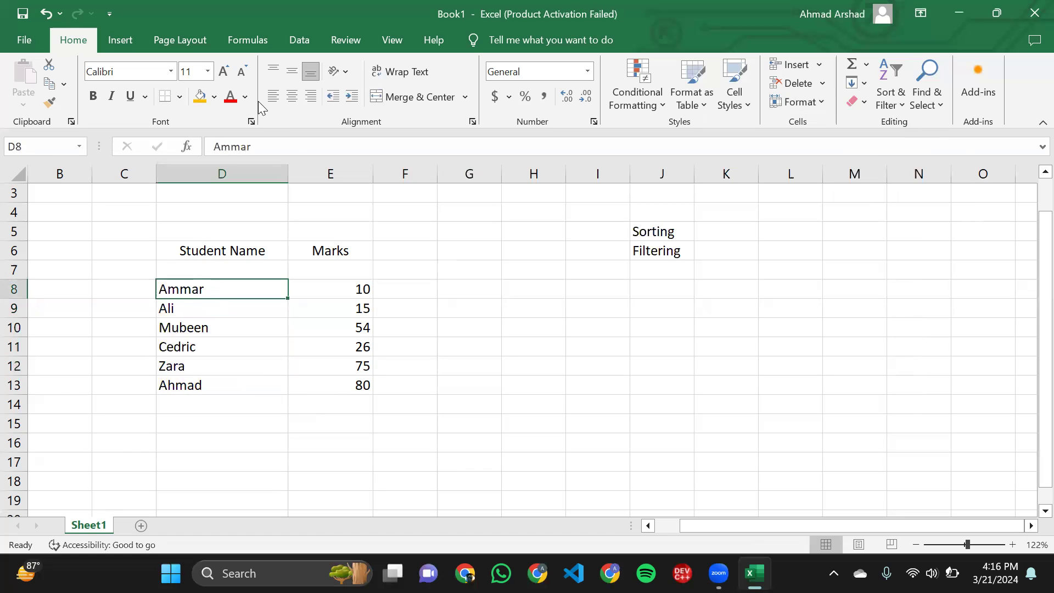
click(244, 103)
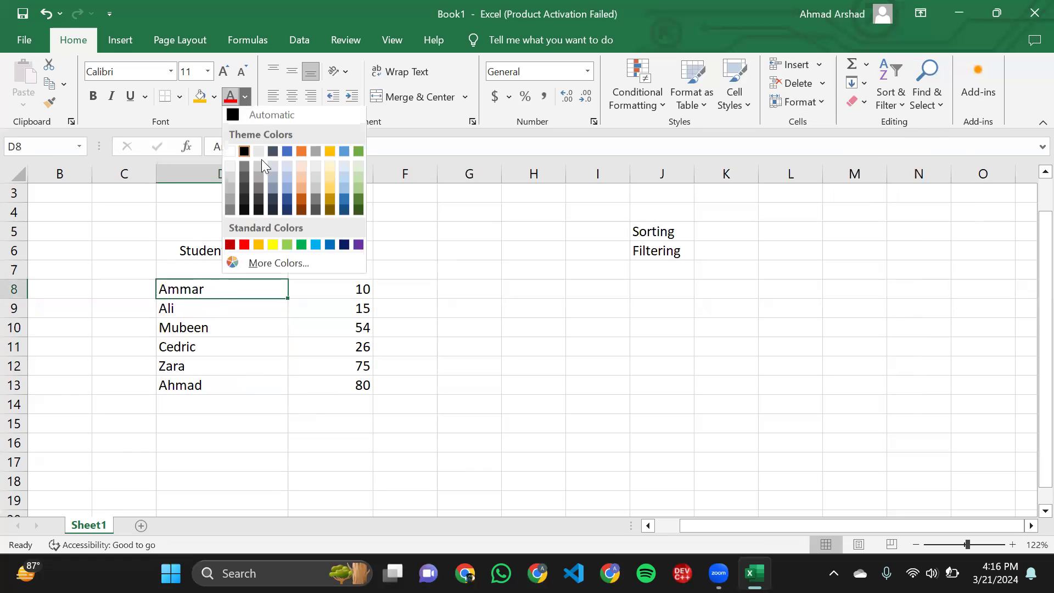
click(290, 154)
click(229, 329)
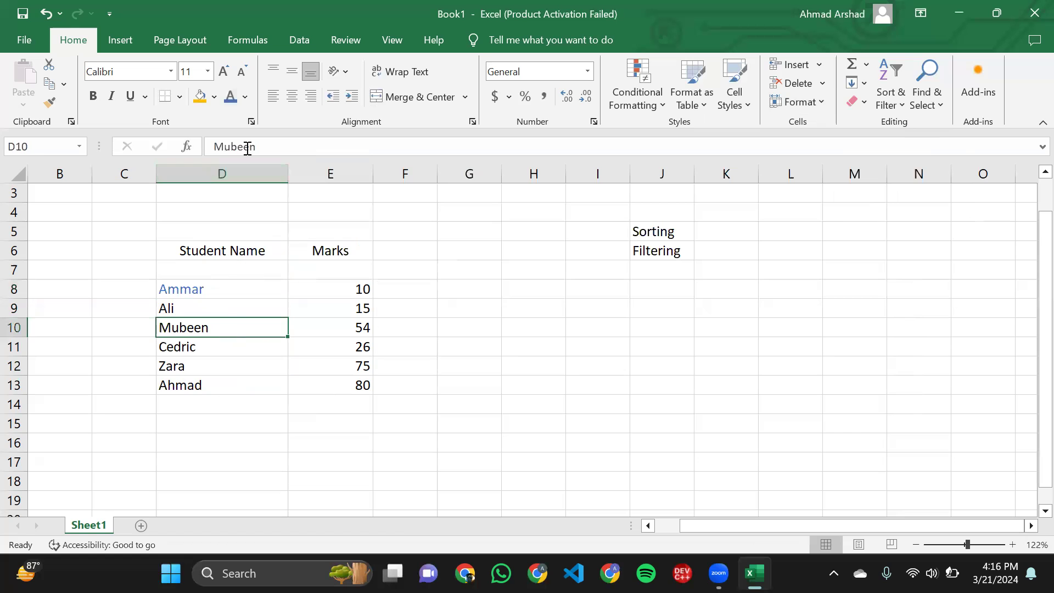
click(246, 96)
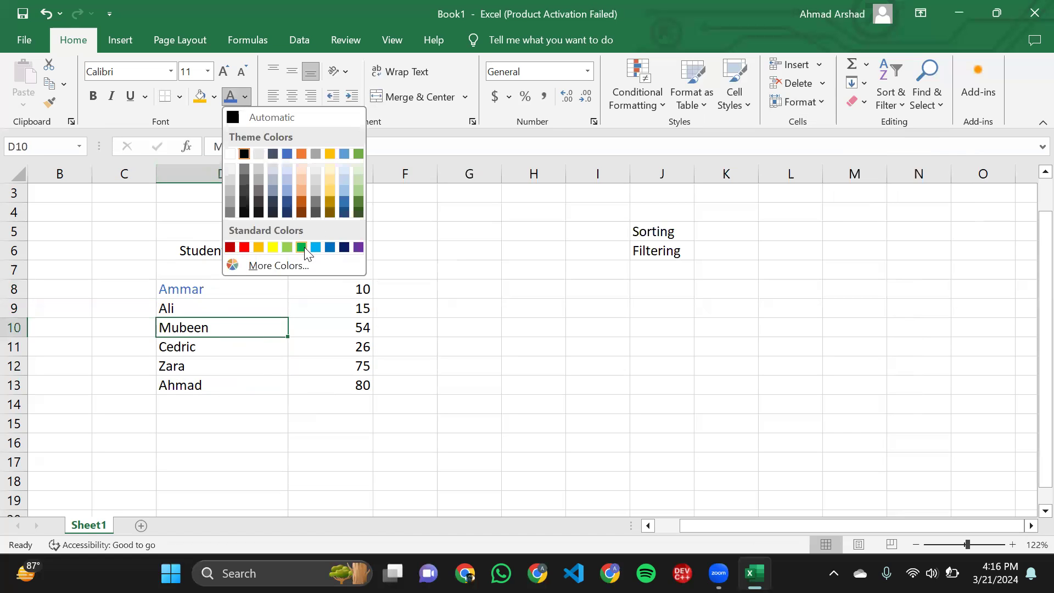
click(305, 247)
click(224, 384)
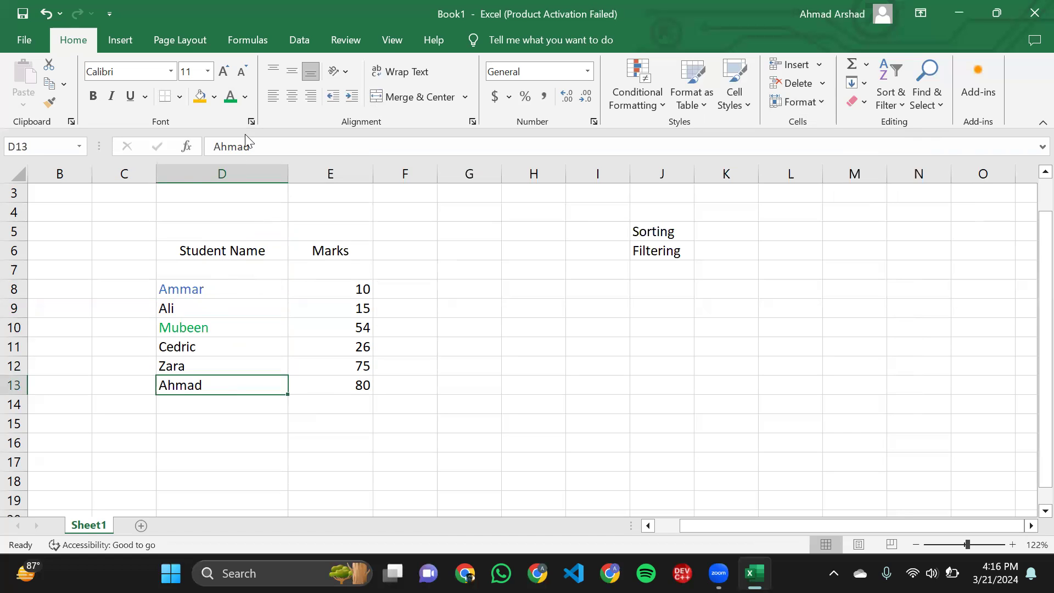
click(245, 101)
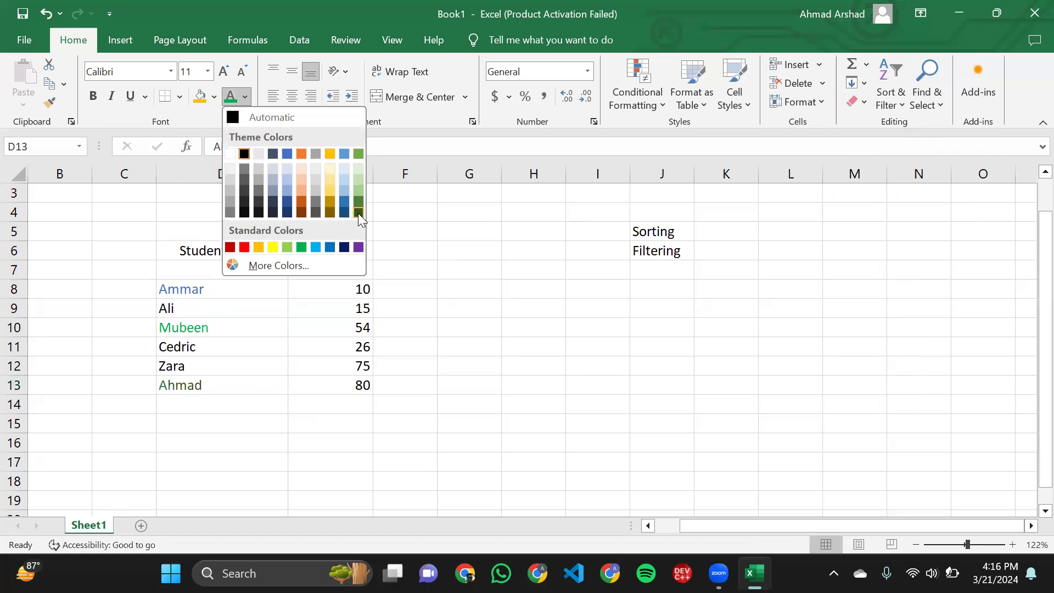
click(329, 152)
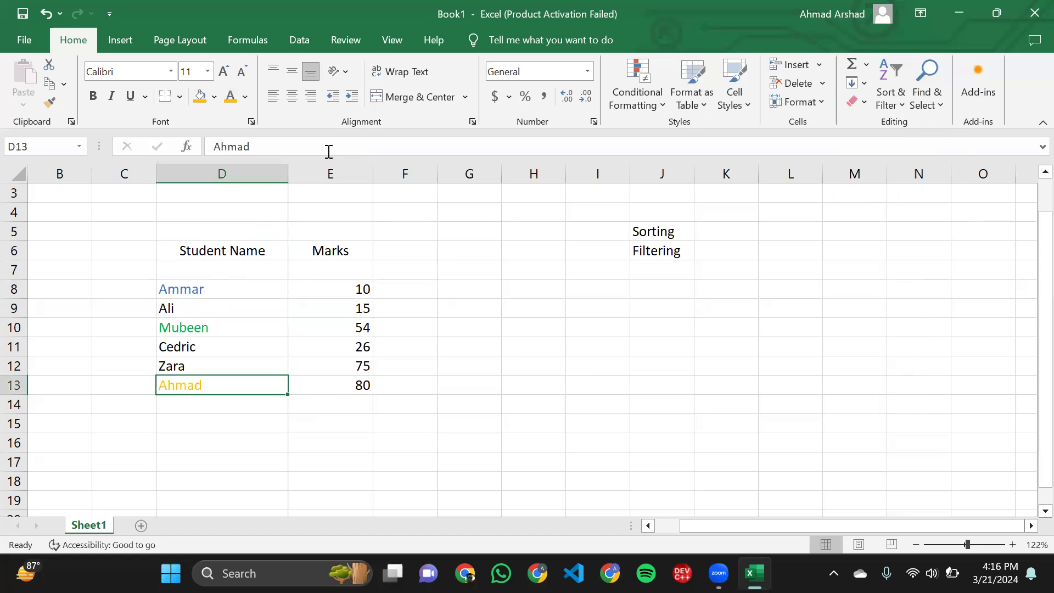
- Open a custom sort for the student names in D8:D13, continuing with the current selection only
click(219, 265)
drag(180, 290, 209, 386)
click(890, 90)
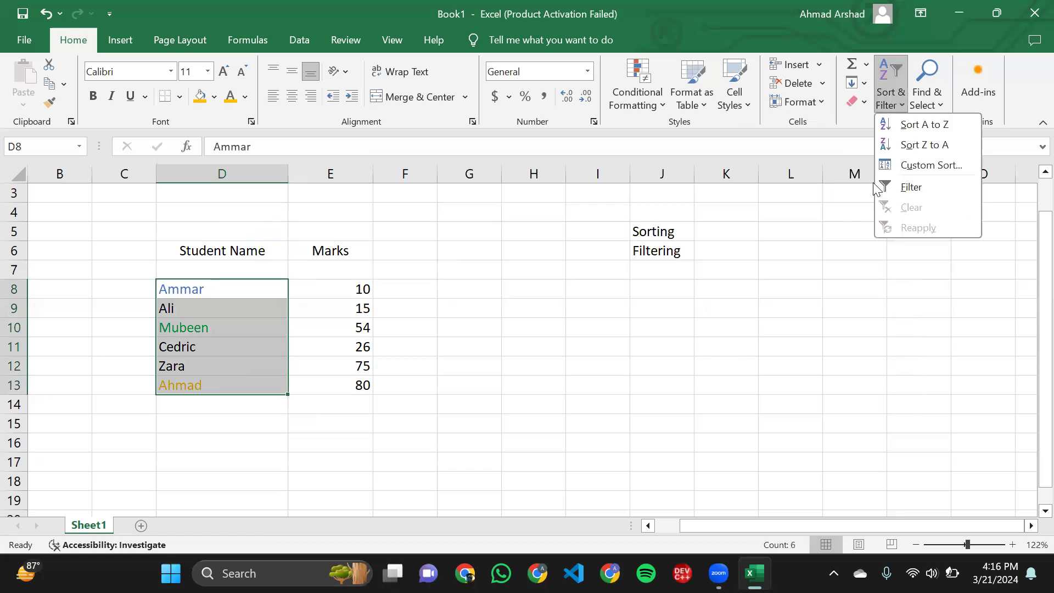
click(913, 164)
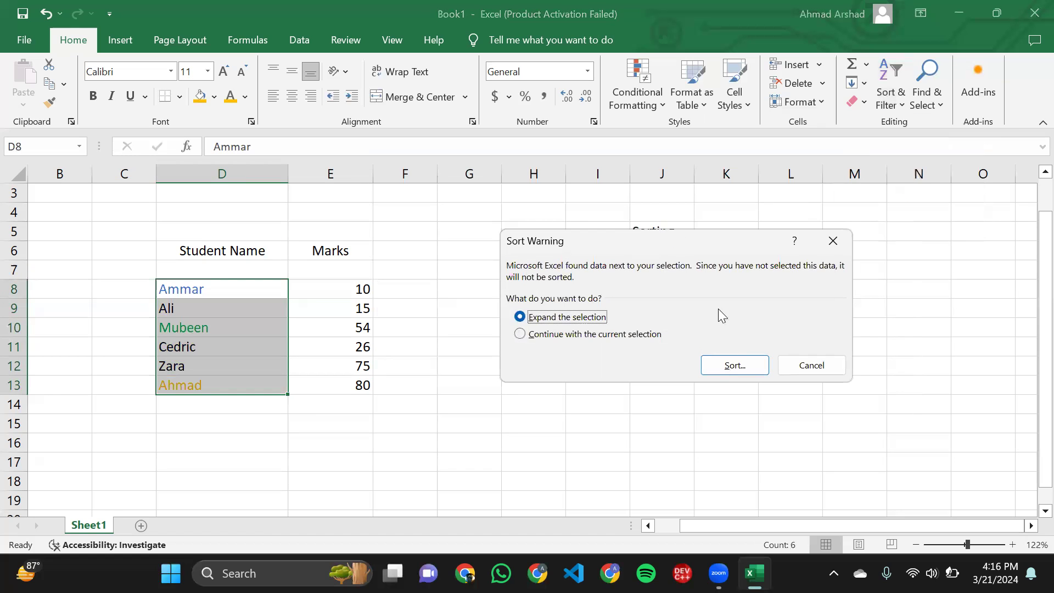
click(639, 337)
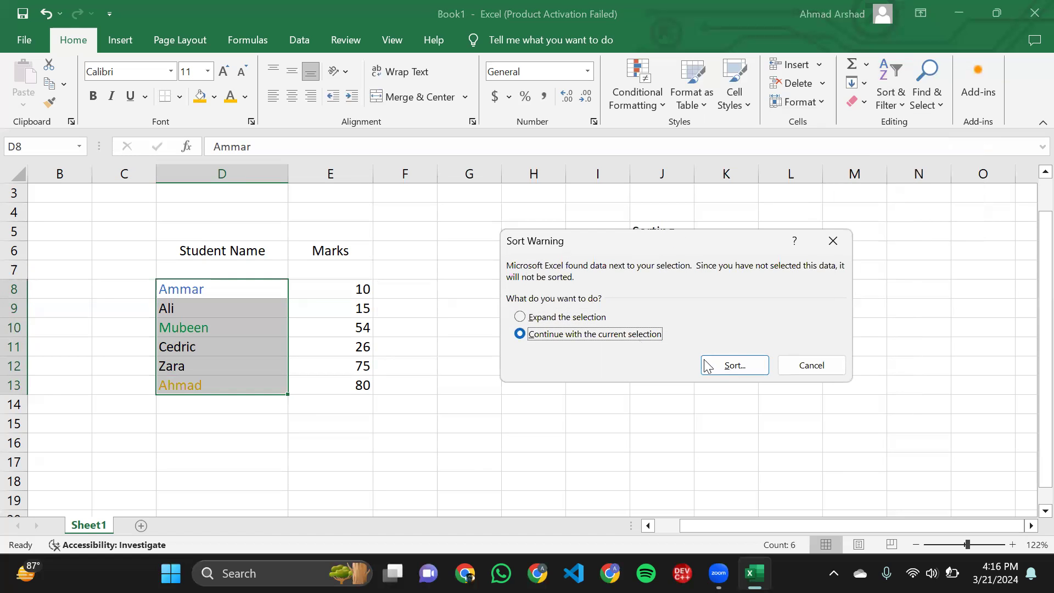
click(707, 365)
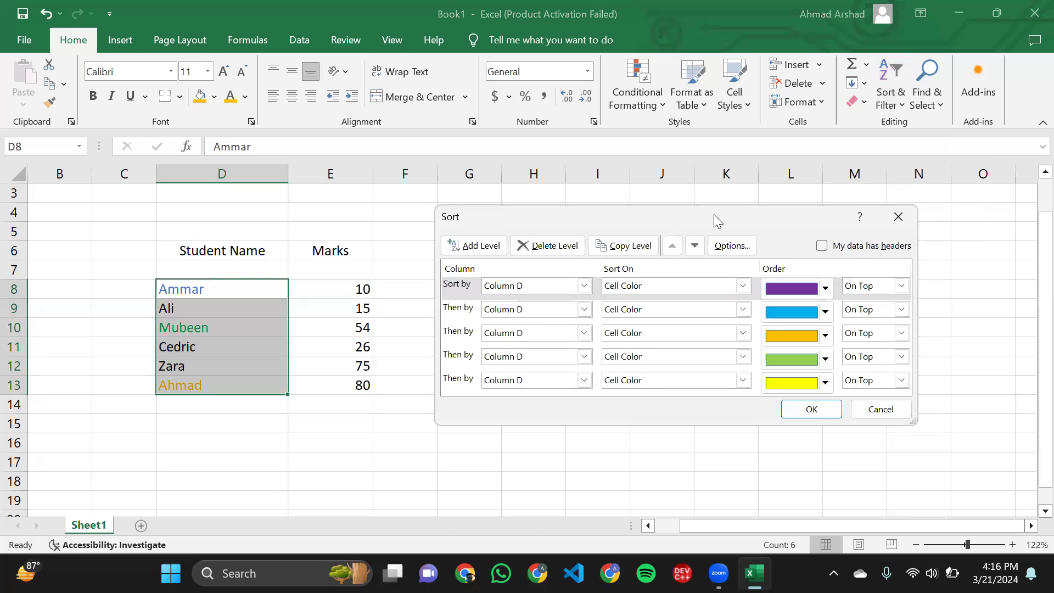
- Delete all the existing cell color levels from the custom sort
drag(714, 215, 651, 184)
click(432, 215)
click(517, 215)
click(517, 215)
click(518, 215)
click(518, 215)
click(517, 215)
click(518, 215)
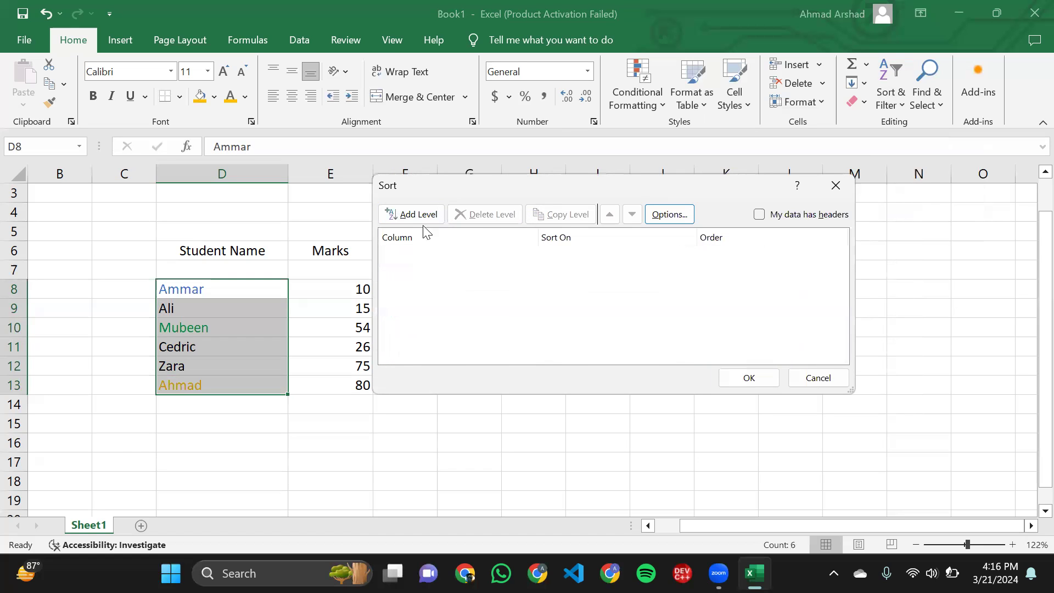
- Add a sort level for Column D on Font Color with green On Top
click(406, 215)
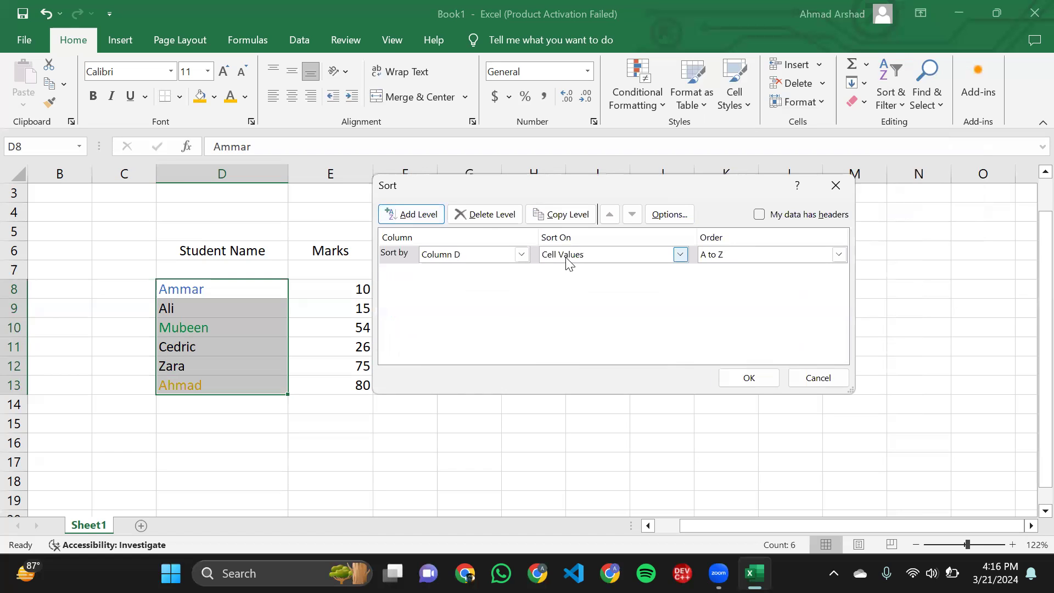
click(568, 260)
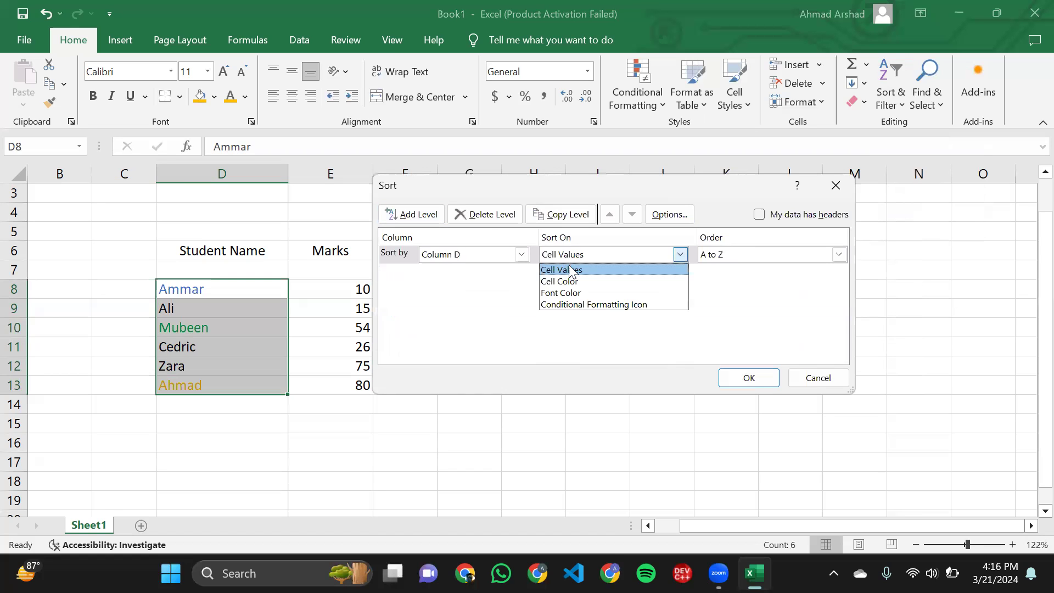
click(579, 292)
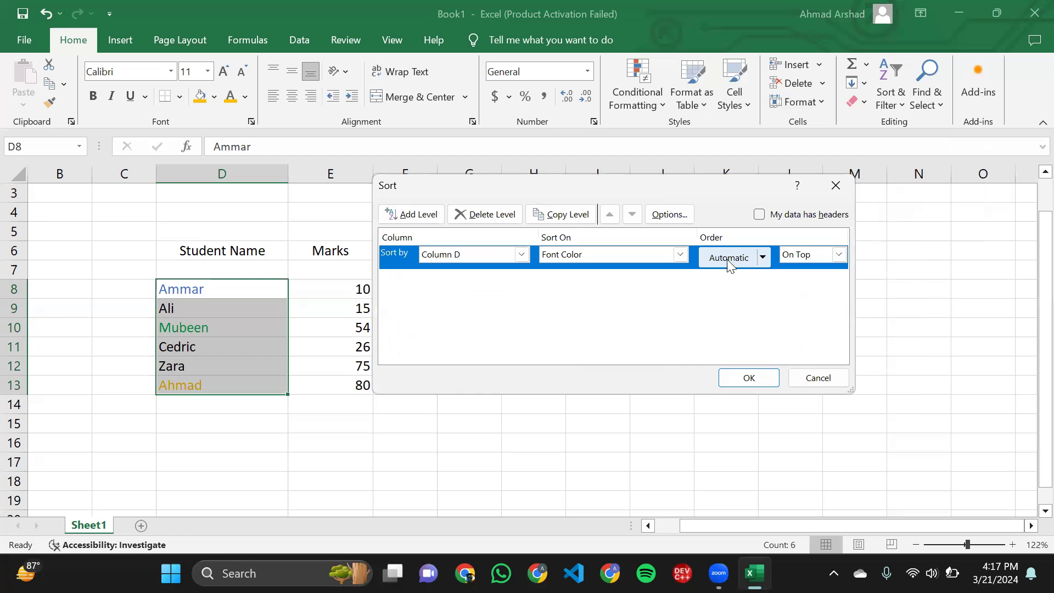
click(727, 259)
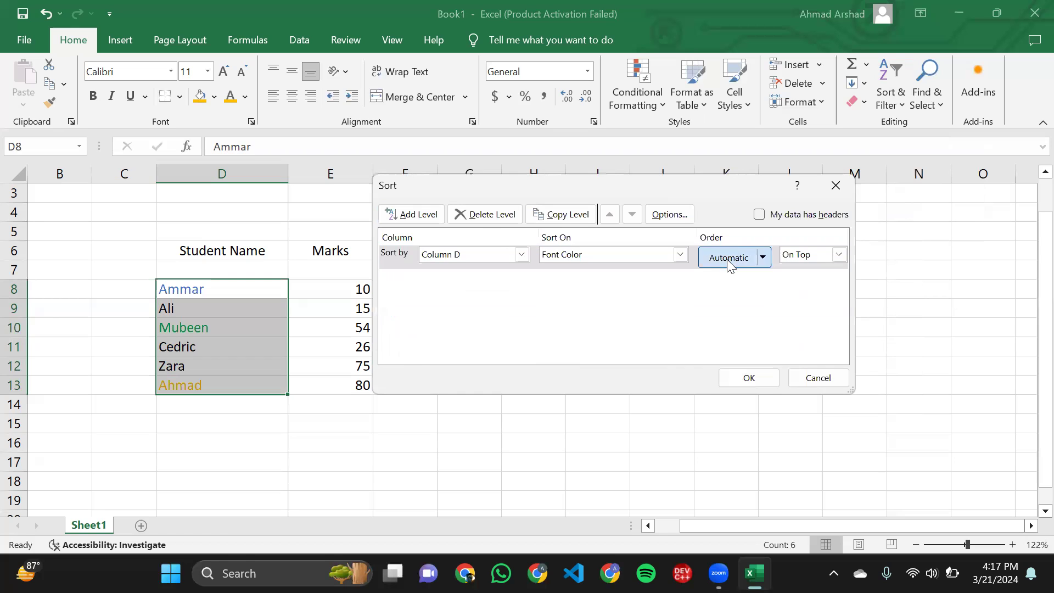
click(768, 258)
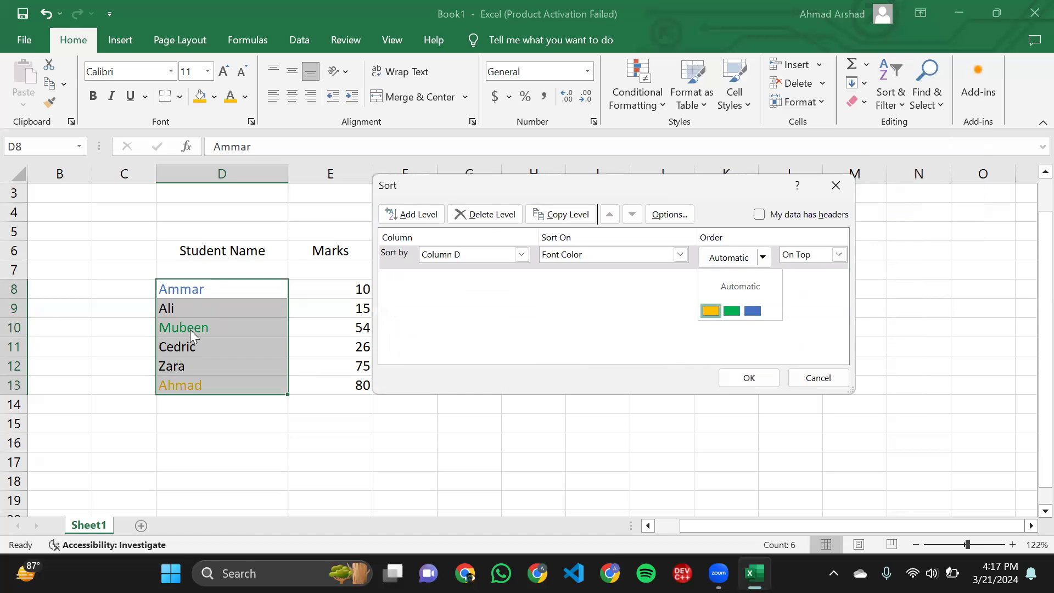
click(733, 311)
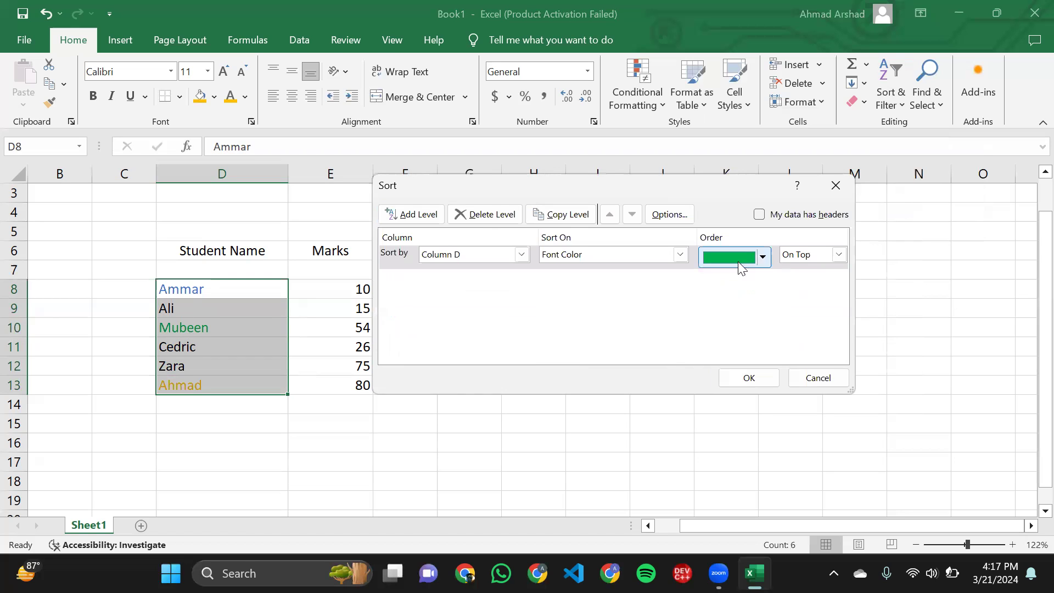
- Add a second sort level for Column D on Font Color with blue On Top, and apply the custom sort
click(433, 216)
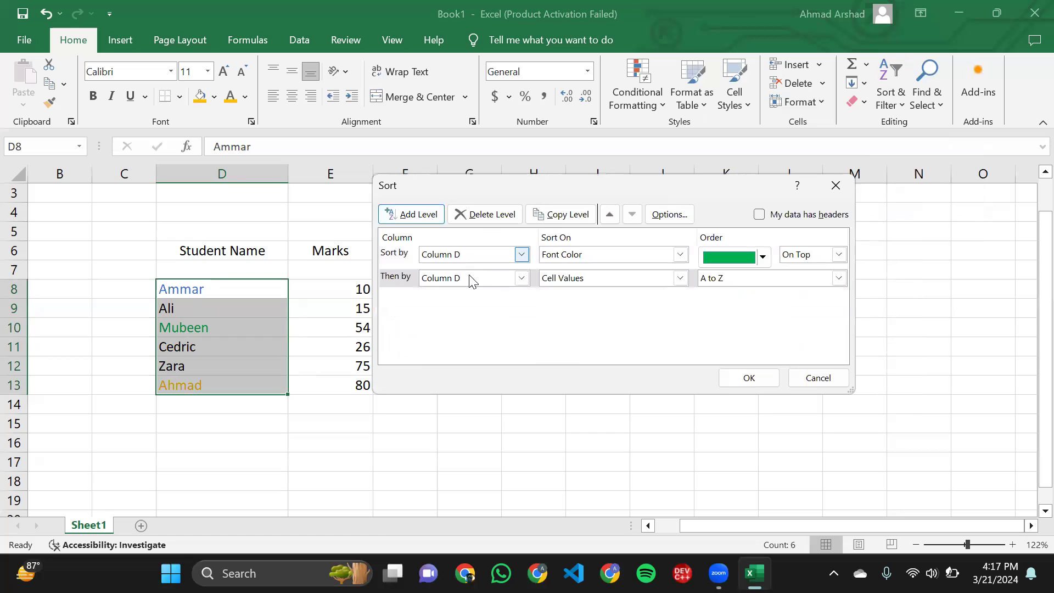
click(583, 279)
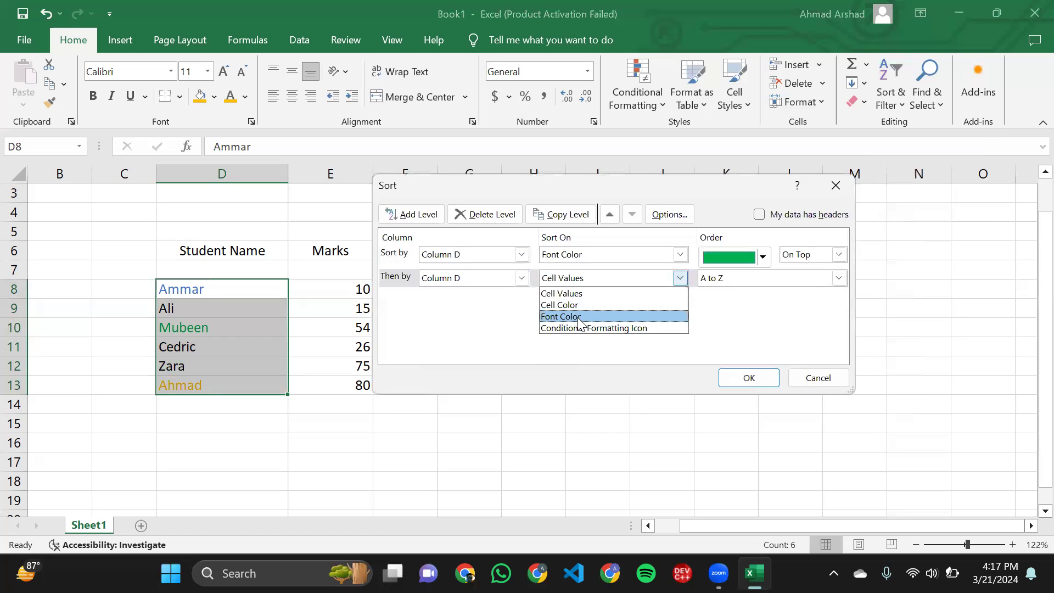
click(582, 311)
click(756, 278)
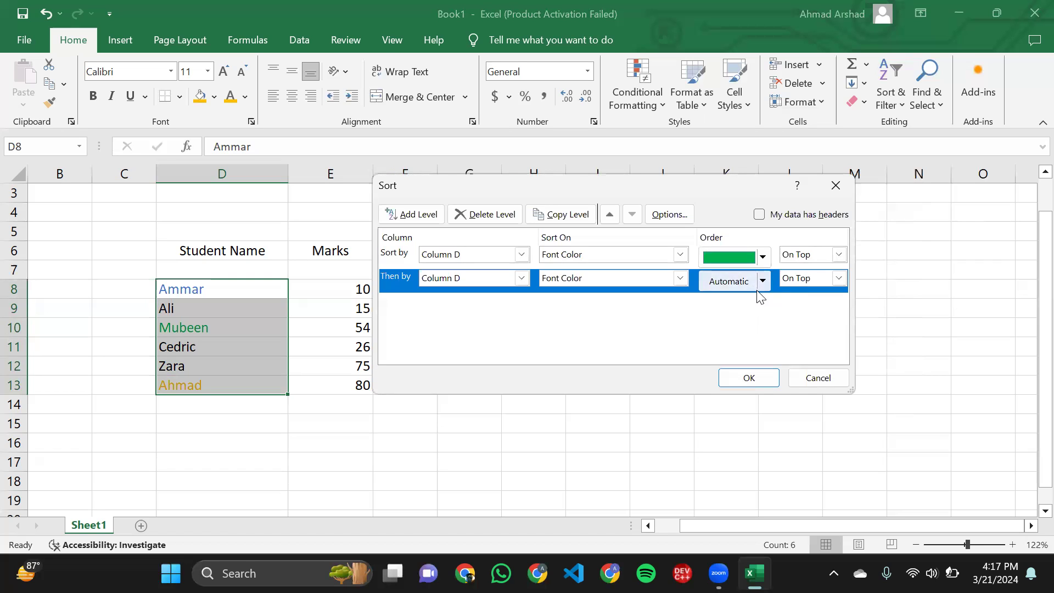
click(764, 281)
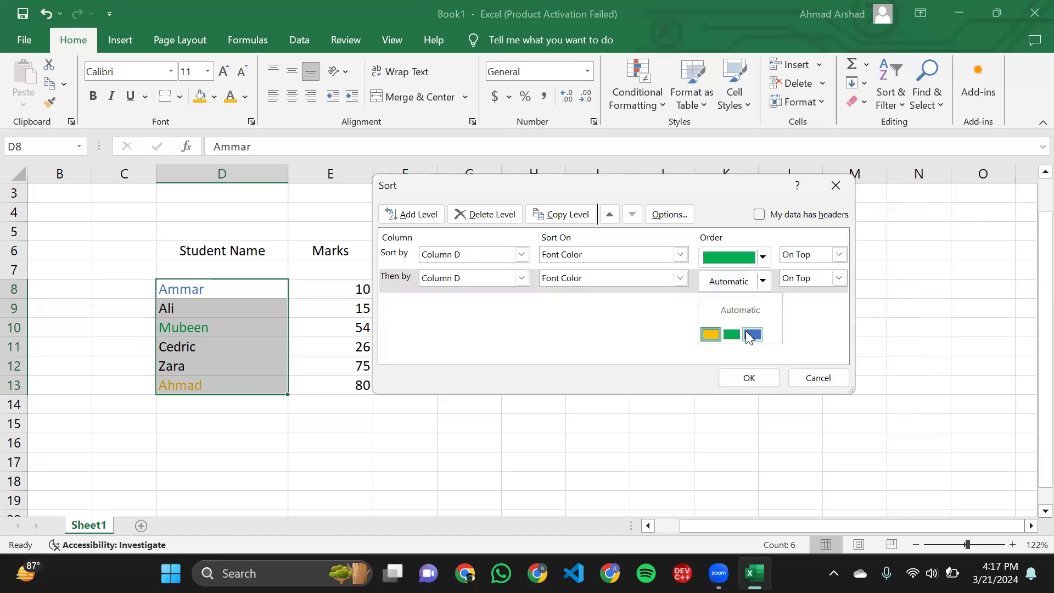
click(753, 335)
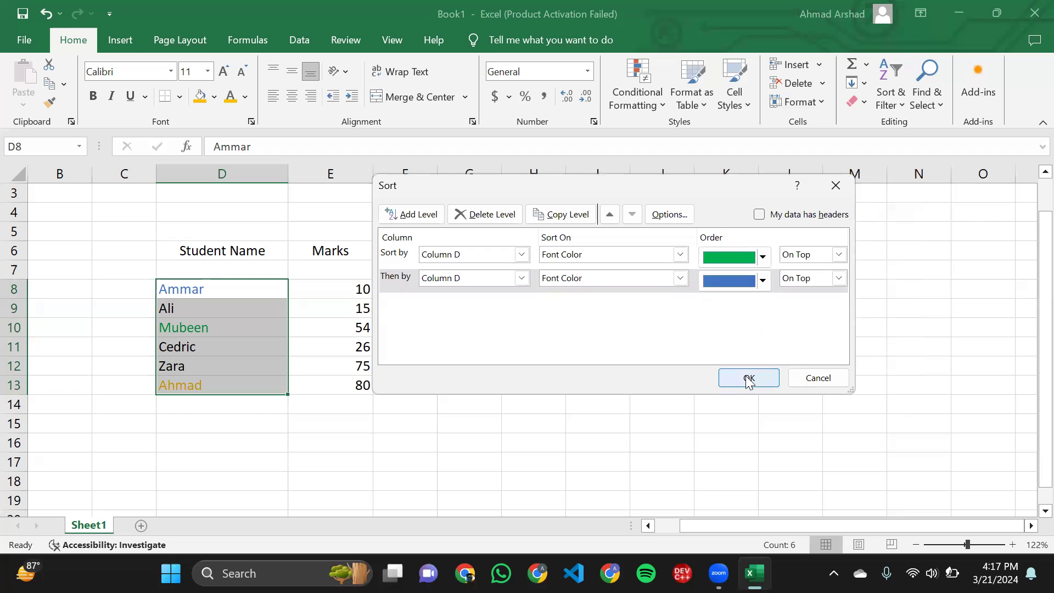
click(748, 379)
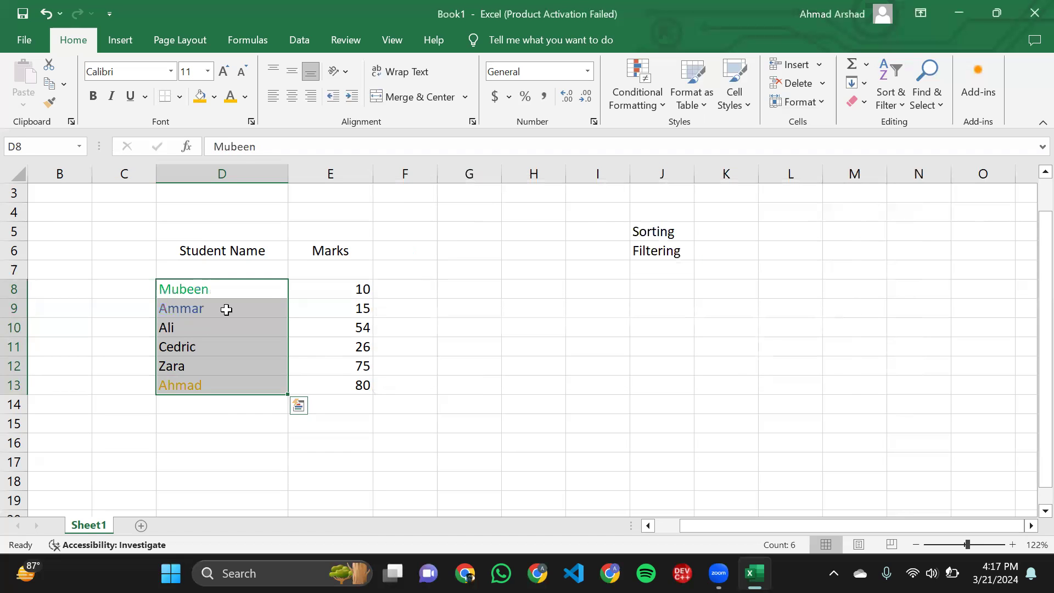
- Examine the font color order of the sorted student names in D8:D13
click(227, 309)
ctrl+scroll(226, 309, up, 5)
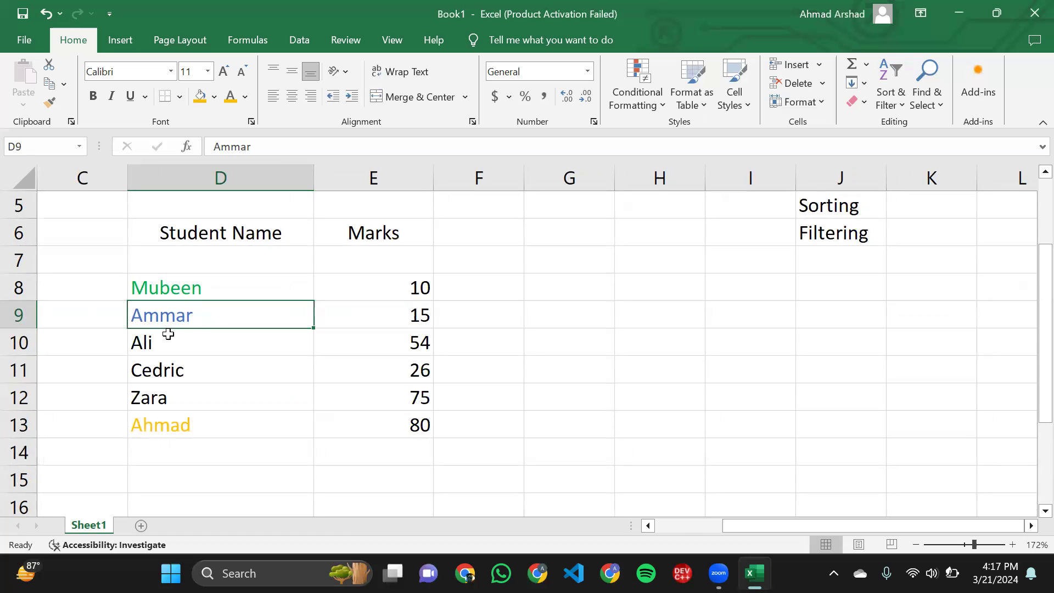
drag(169, 334, 157, 412)
click(157, 412)
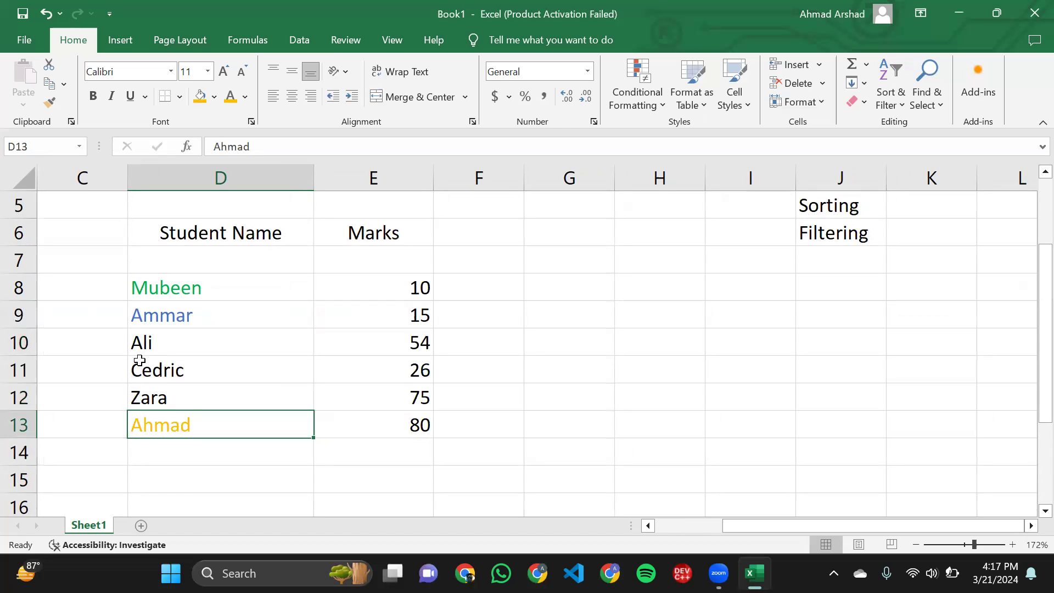
ctrl+scroll(139, 361, down, 4)
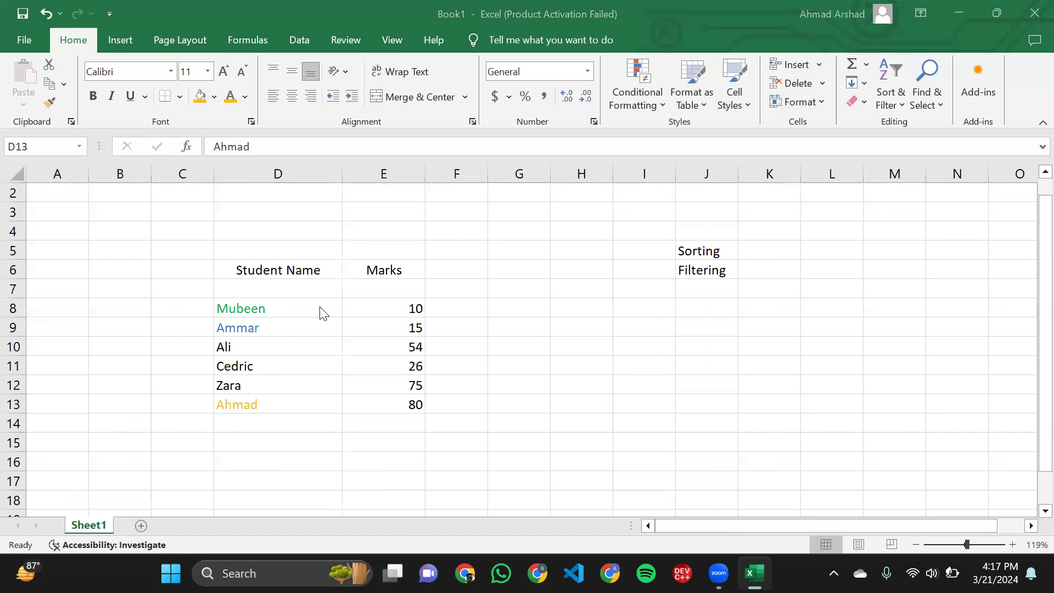
click(259, 382)
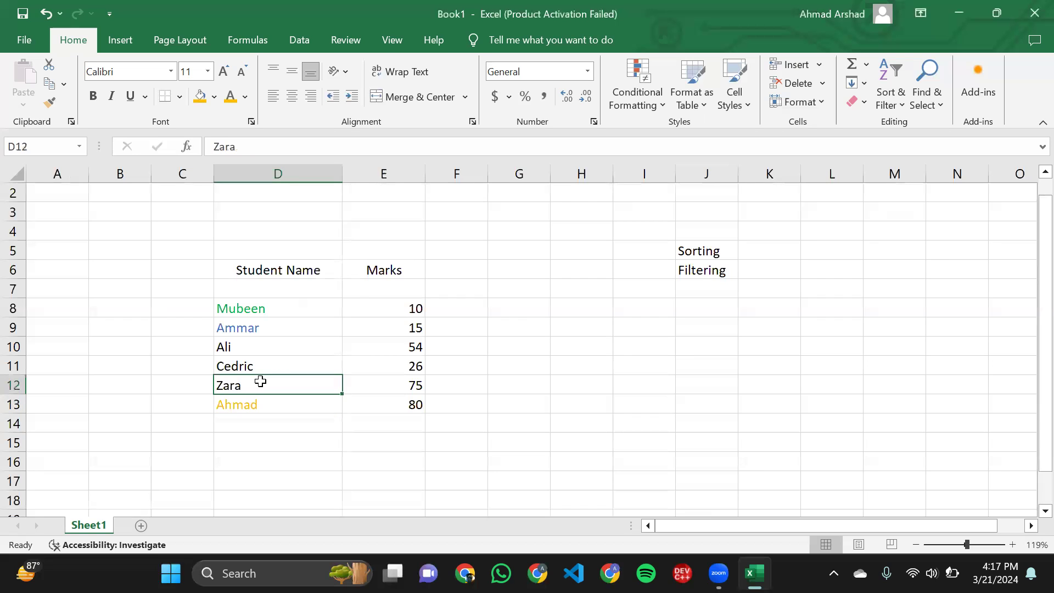
click(353, 295)
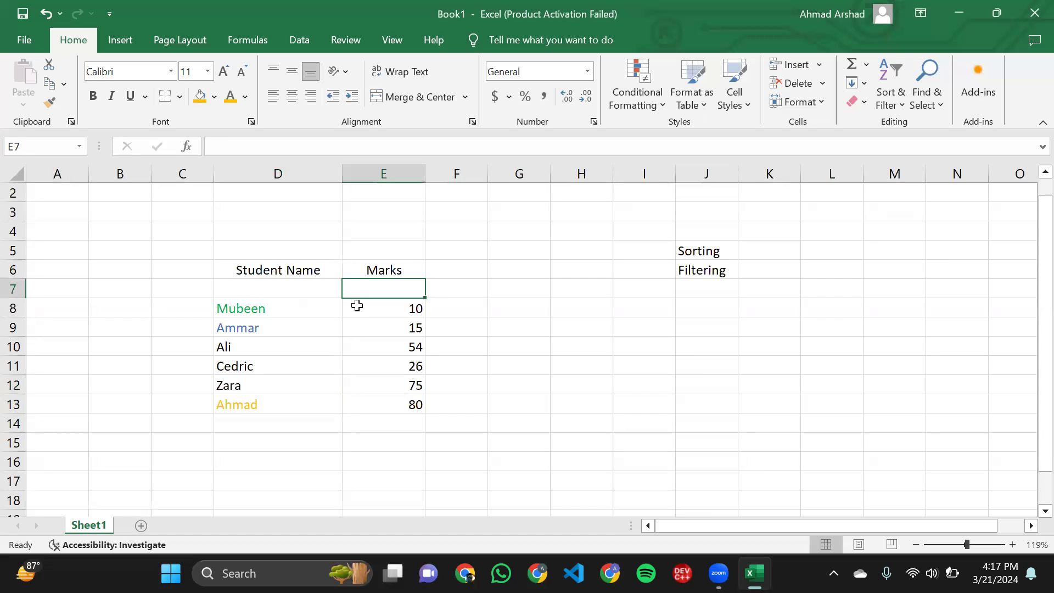
click(357, 304)
click(281, 312)
- Sort the marks in E8:E13 from smallest to largest, continuing with the current selection only
drag(365, 308, 394, 404)
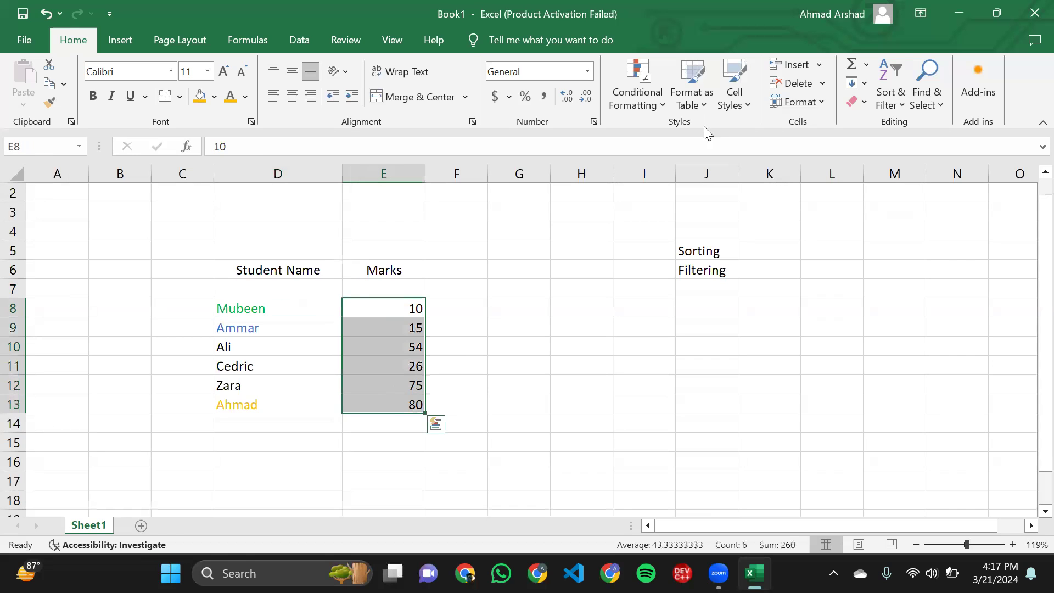
click(888, 104)
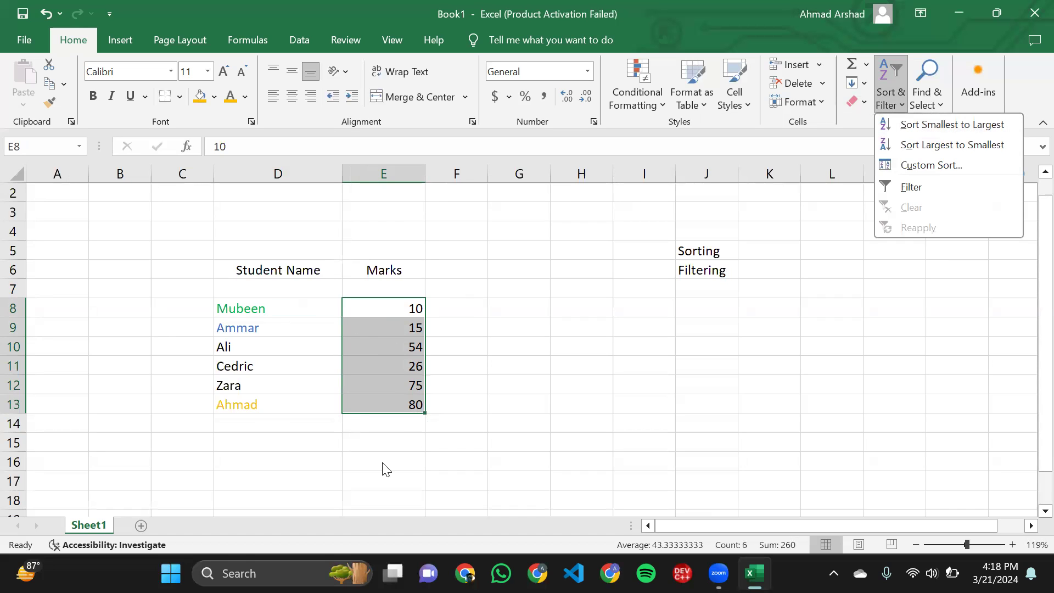
click(955, 126)
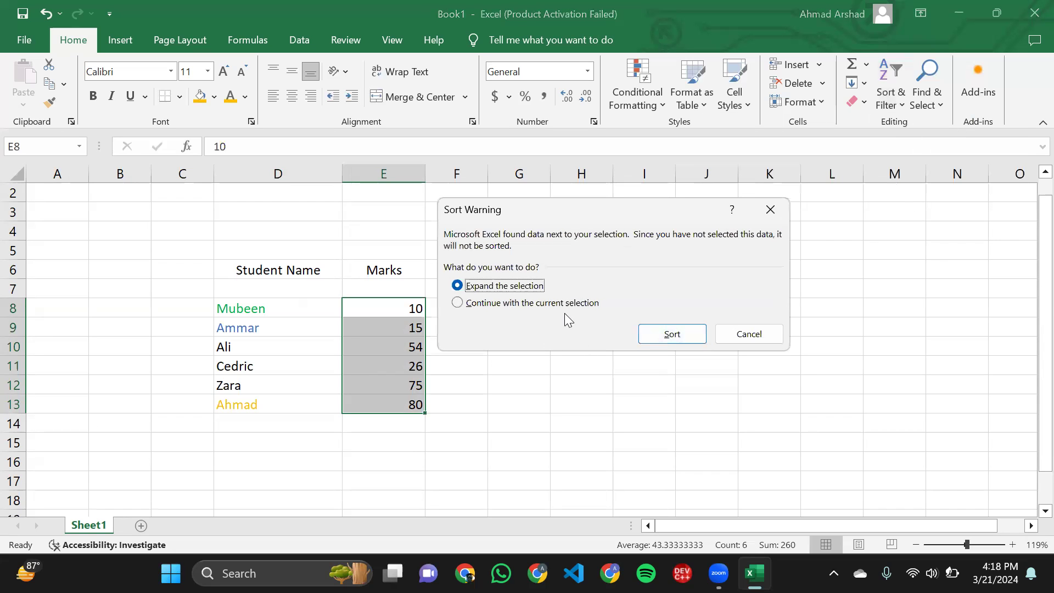
click(565, 304)
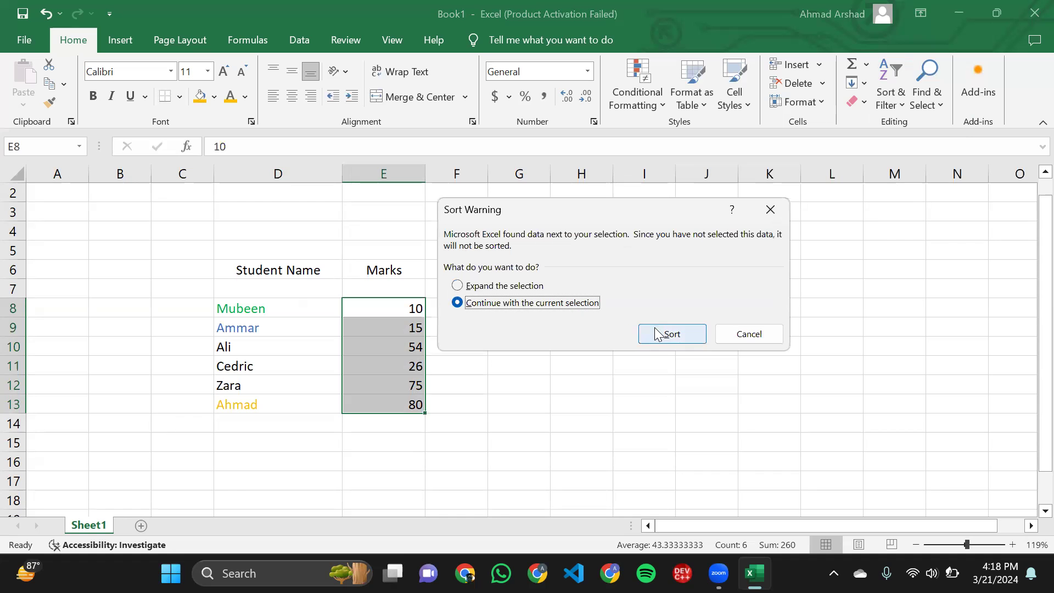
click(666, 333)
scroll(480, 362, down, 2)
click(480, 362)
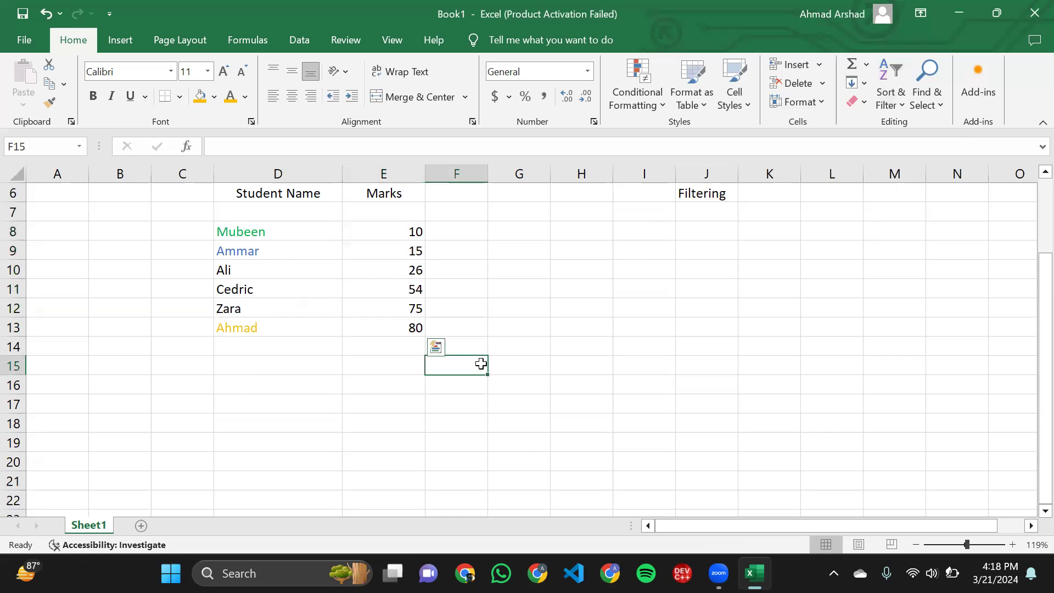
- Sort the marks in E8:E13 from largest to smallest without expanding the selection, and check the first and last marks
scroll(371, 283, up, 4)
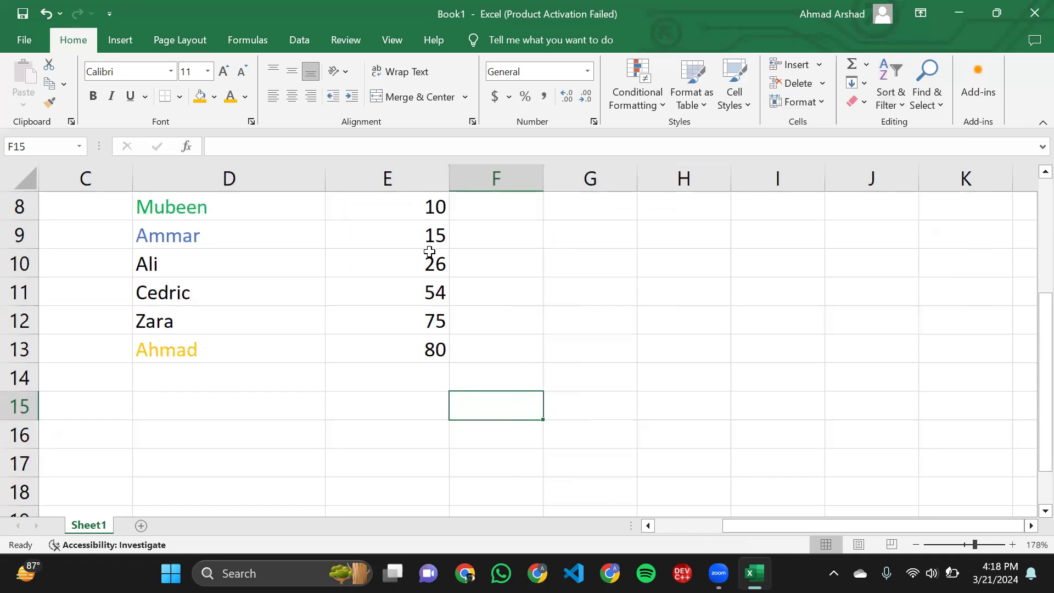
scroll(429, 252, up, 1)
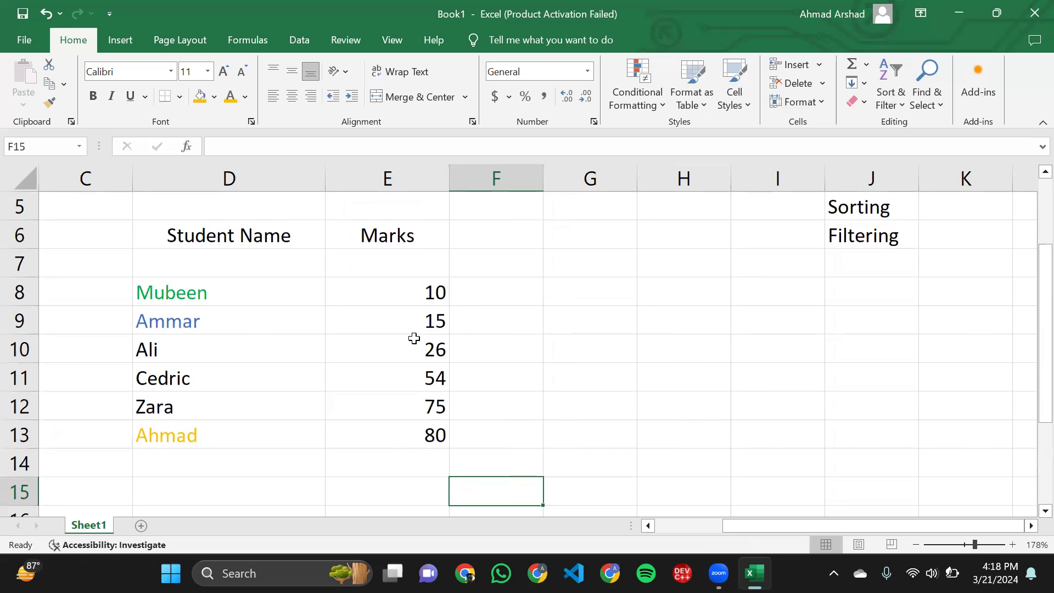
click(430, 435)
drag(430, 435, 438, 288)
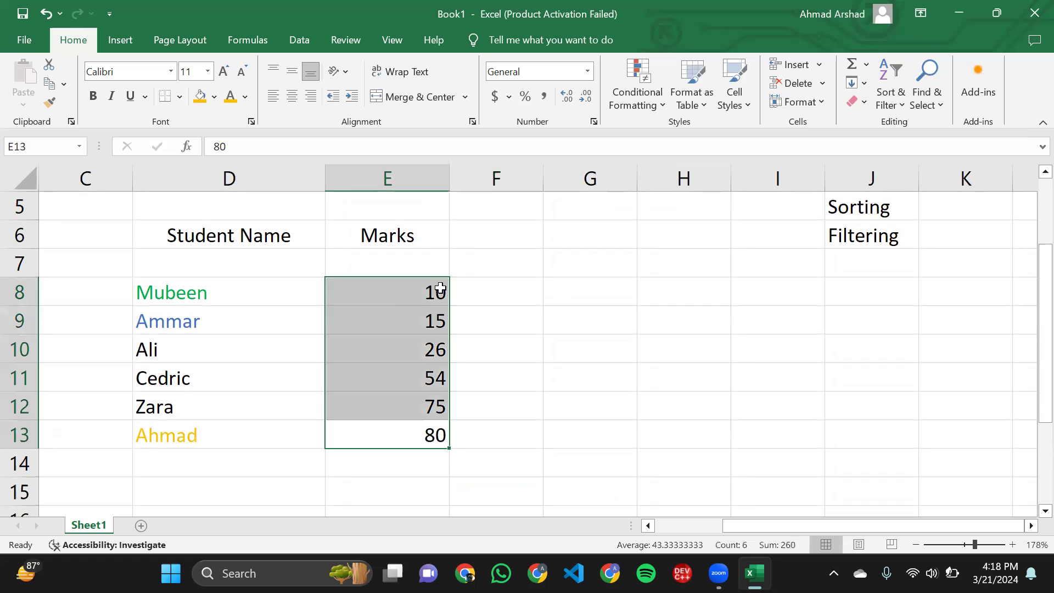
click(890, 109)
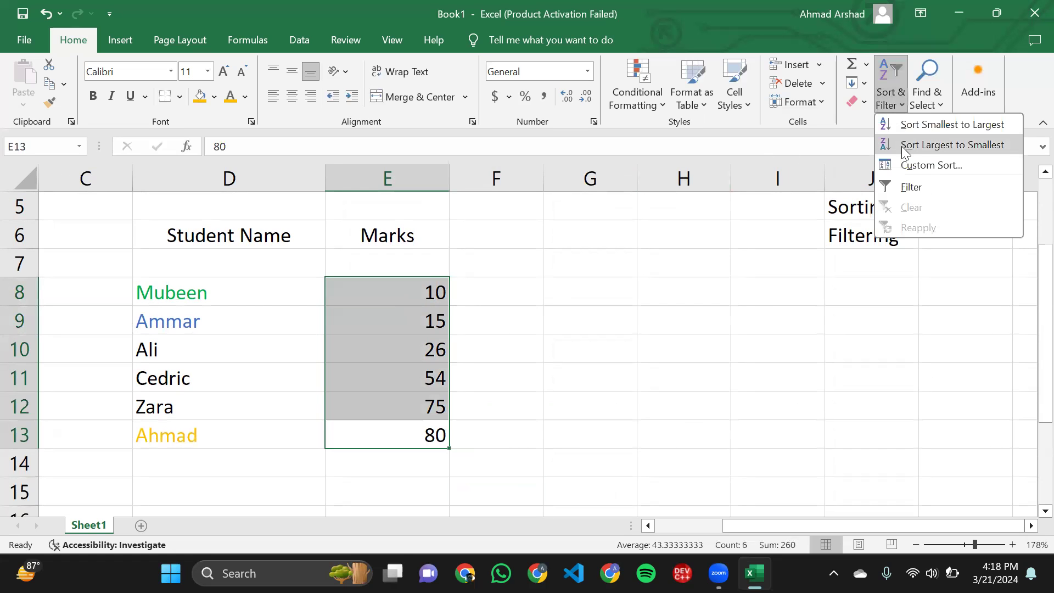
click(902, 146)
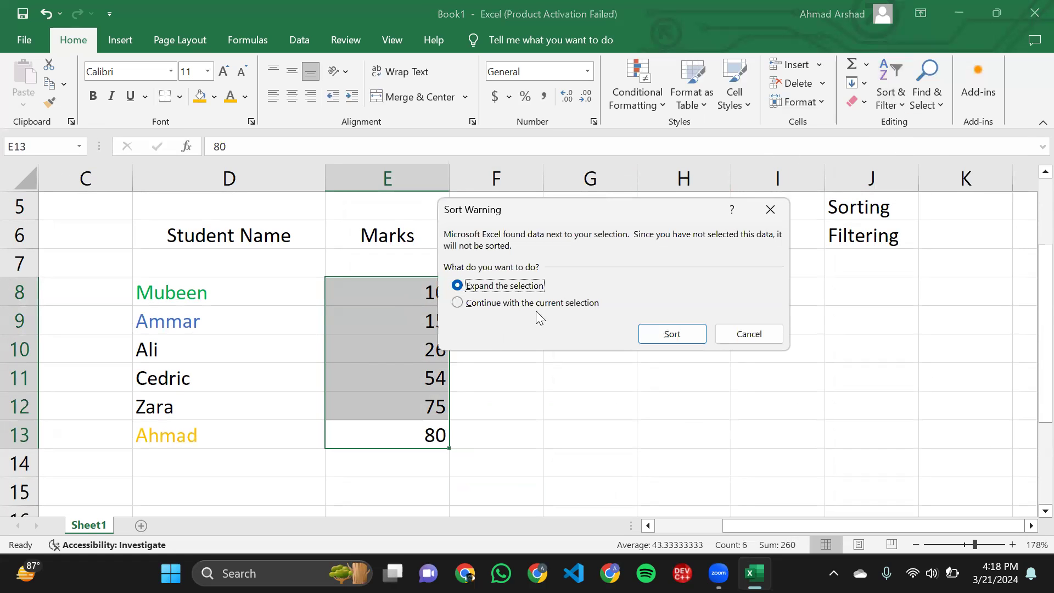
click(578, 305)
click(657, 334)
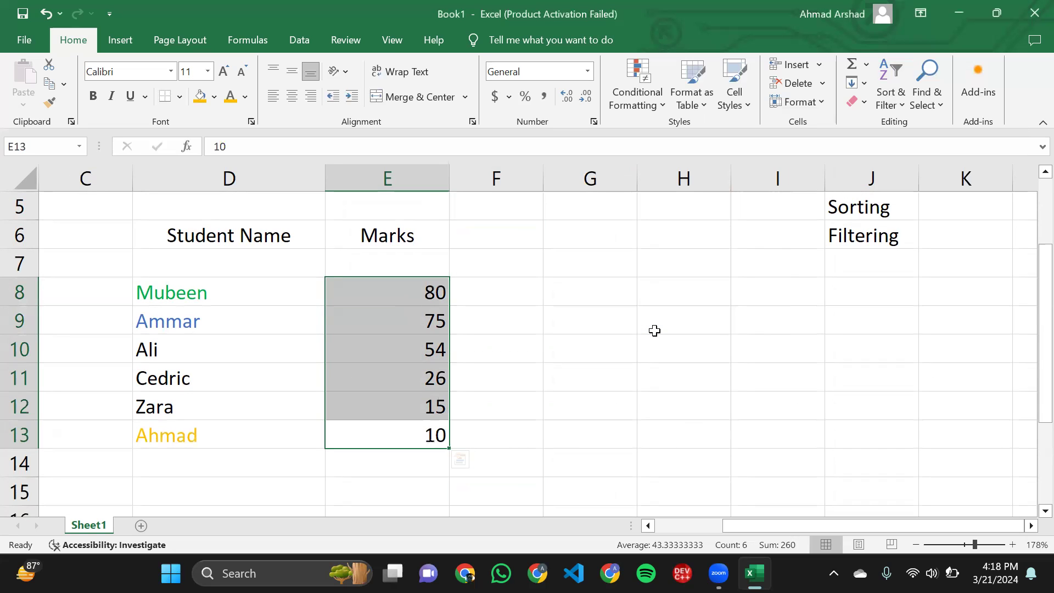
click(425, 293)
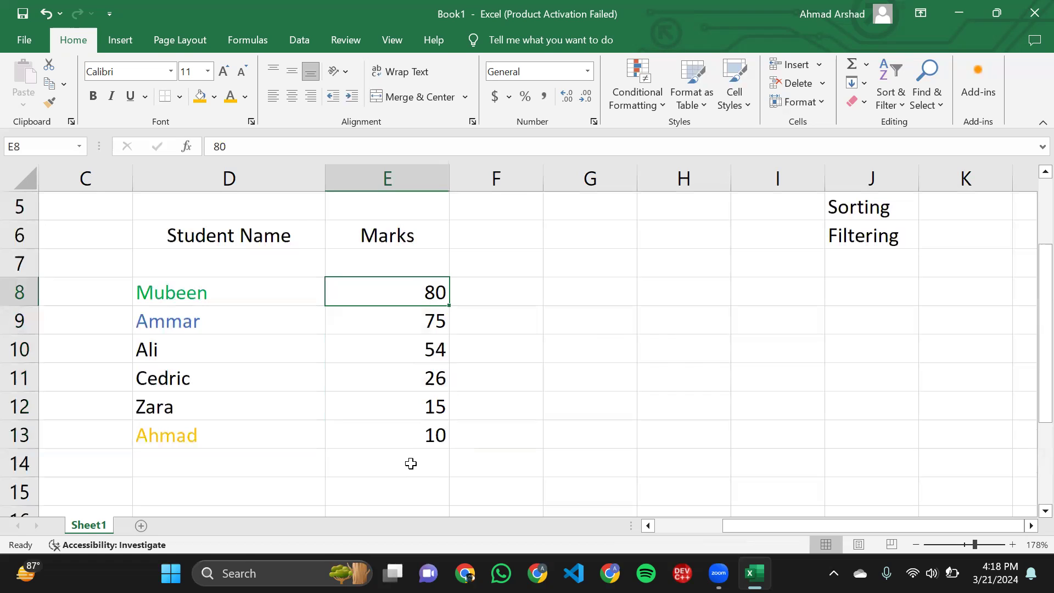
click(410, 436)
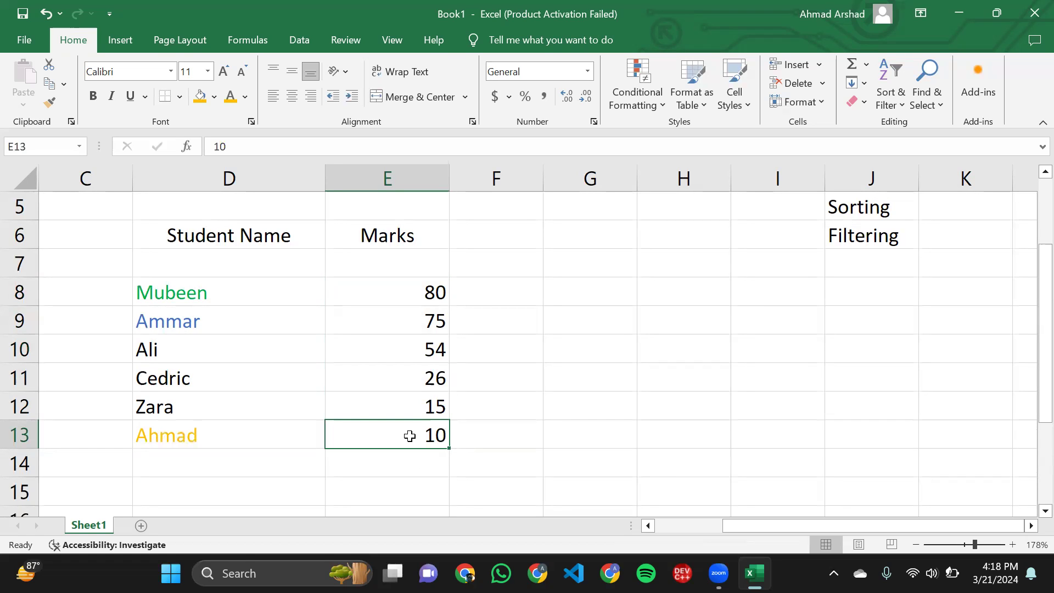
- Examine the Sort On and Order options of a custom sort for the current selection E8:E13, without applying it
mouse_move(410, 436)
mouse_down()
mouse_move(364, 287)
mouse_move(393, 435)
mouse_up()
click(363, 288)
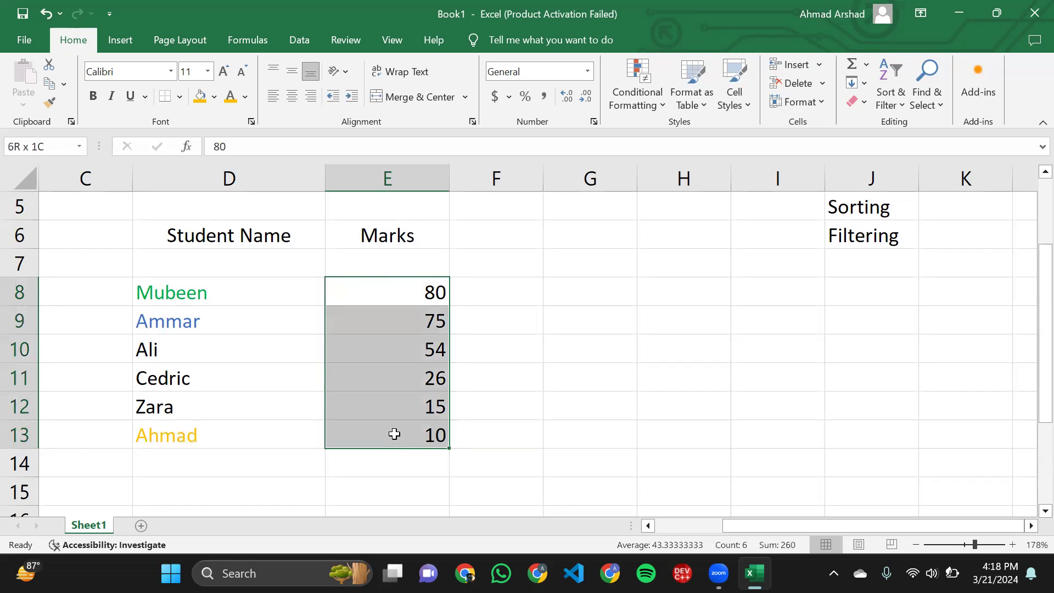
click(888, 107)
click(904, 162)
click(583, 303)
click(642, 334)
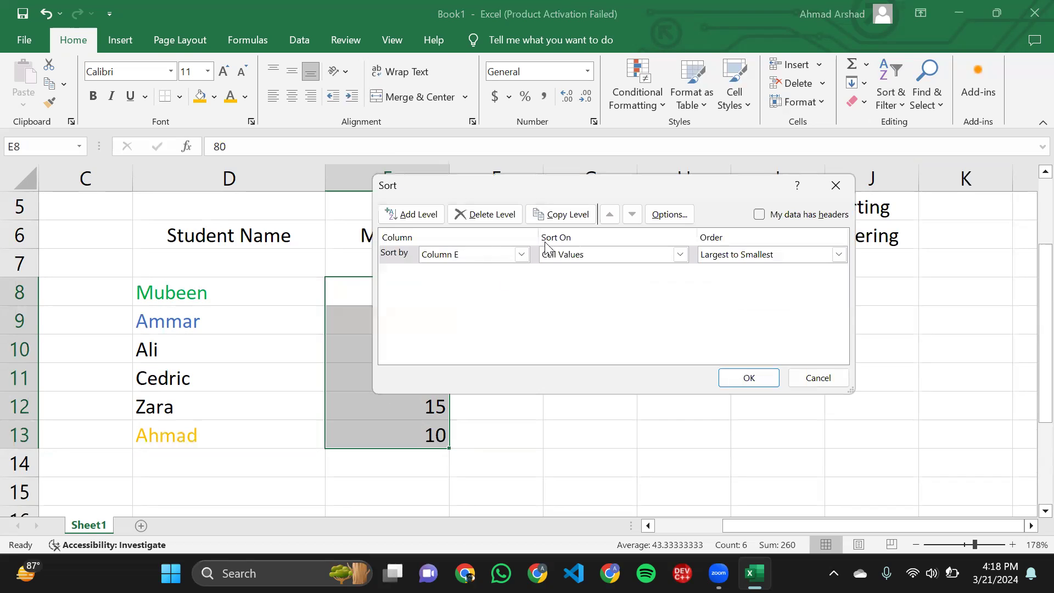
click(549, 254)
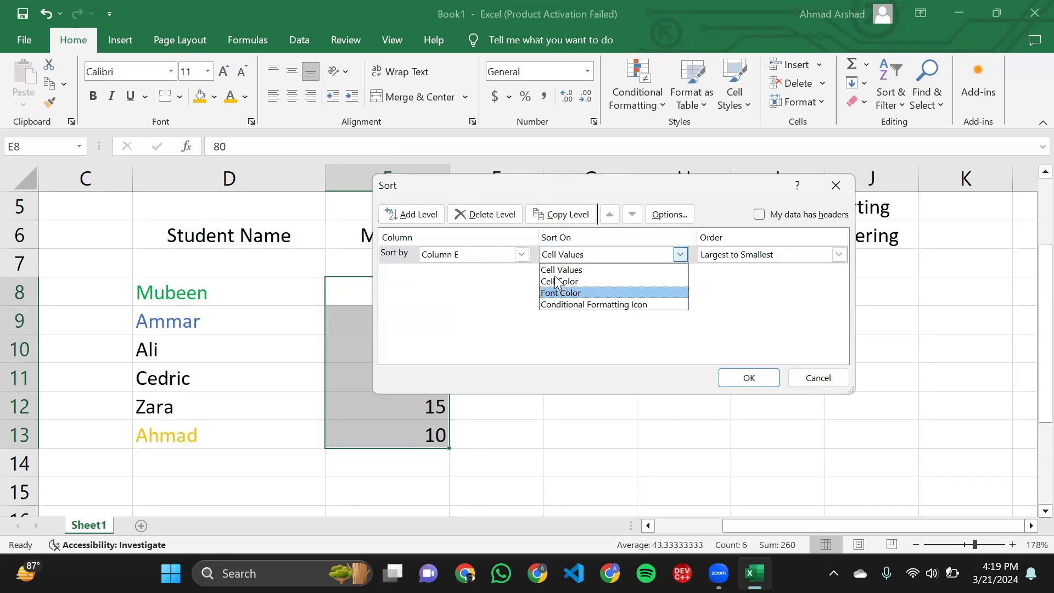
click(600, 182)
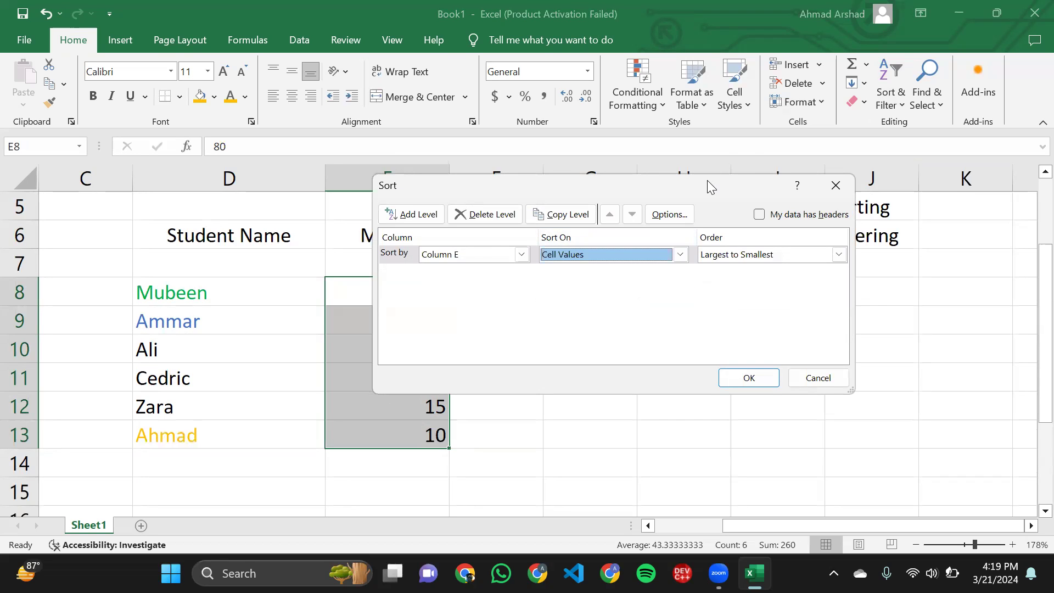
drag(708, 181, 841, 137)
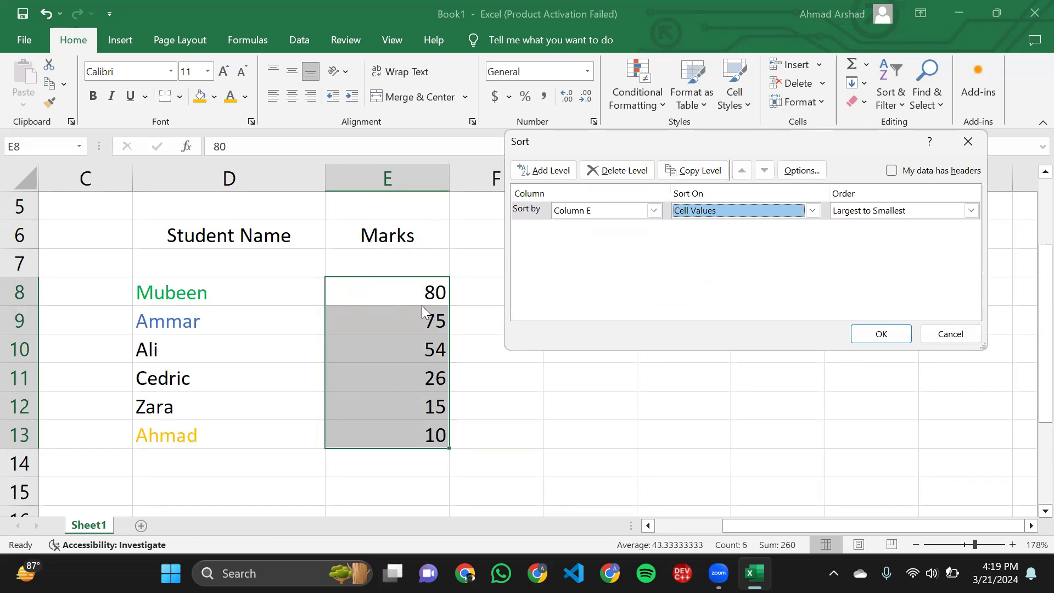
click(900, 214)
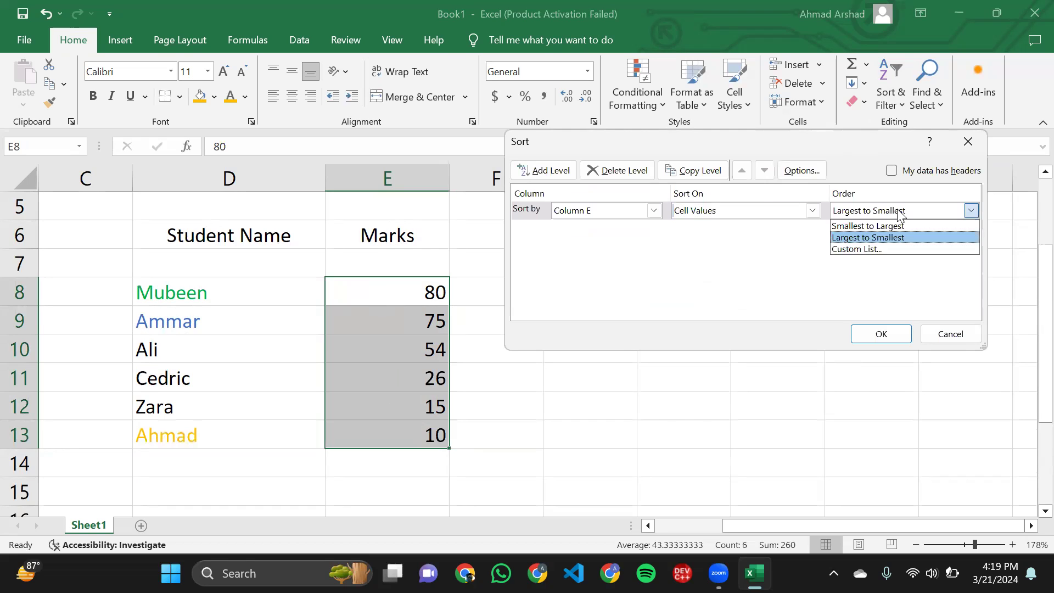
click(899, 214)
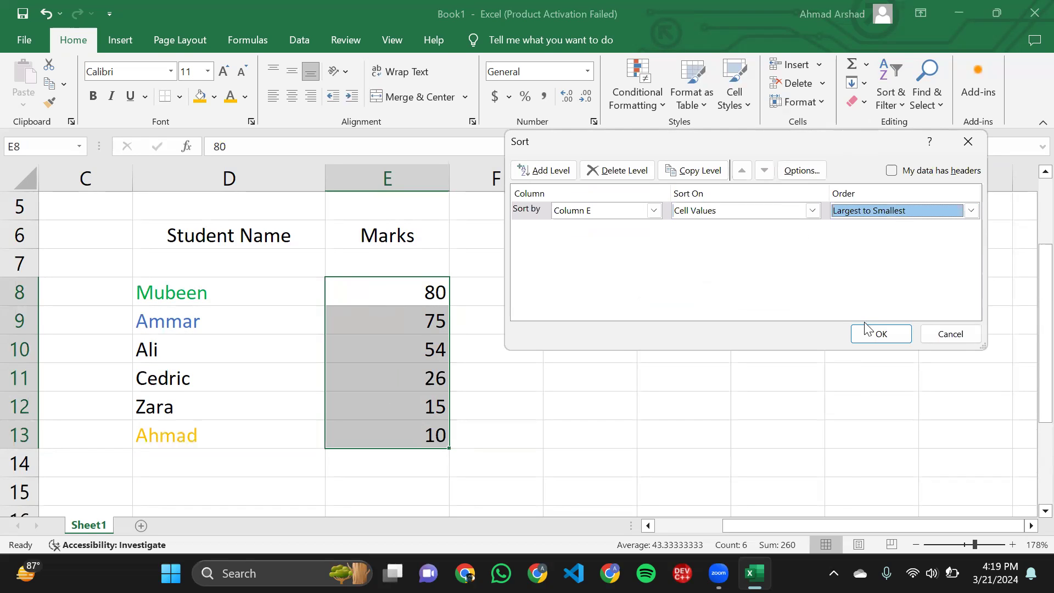
click(950, 333)
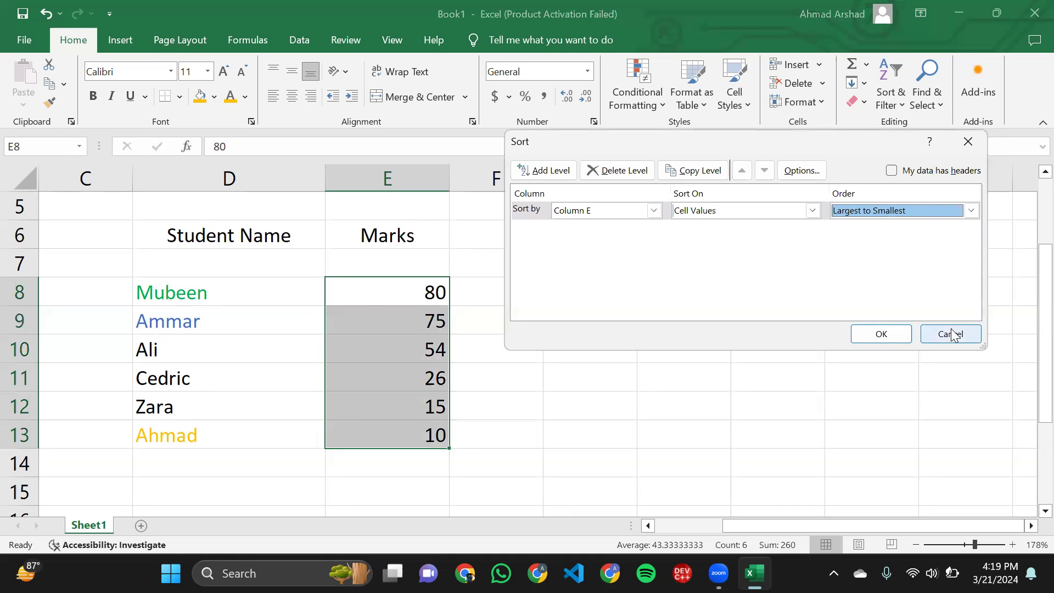
scroll(514, 346, down, 4)
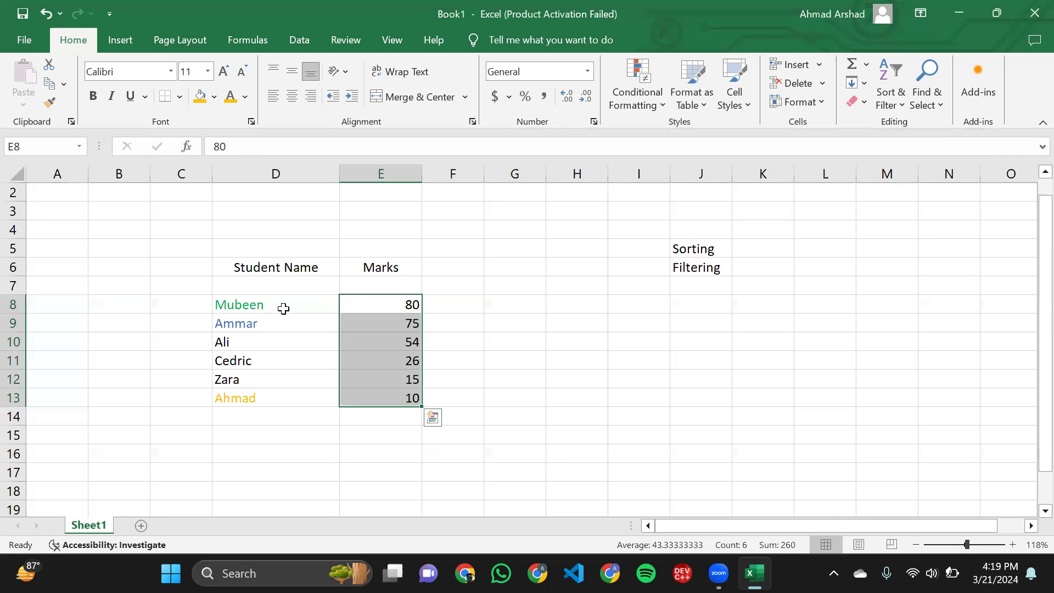
click(284, 309)
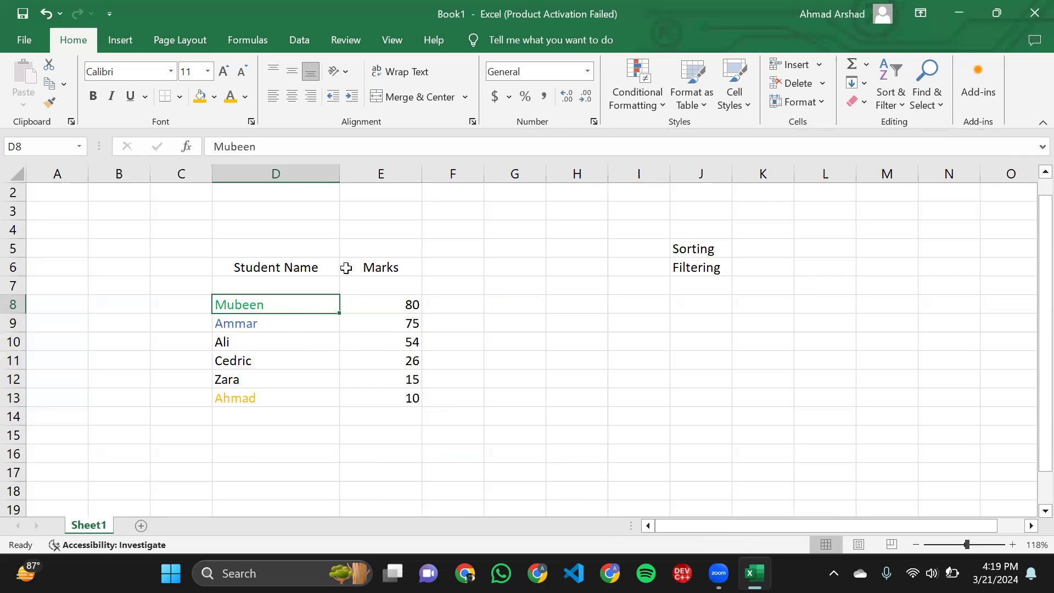
drag(222, 262, 283, 397)
click(283, 397)
mouse_move(226, 271)
mouse_down()
mouse_move(276, 394)
mouse_move(242, 268)
mouse_up()
click(275, 392)
click(241, 268)
click(384, 281)
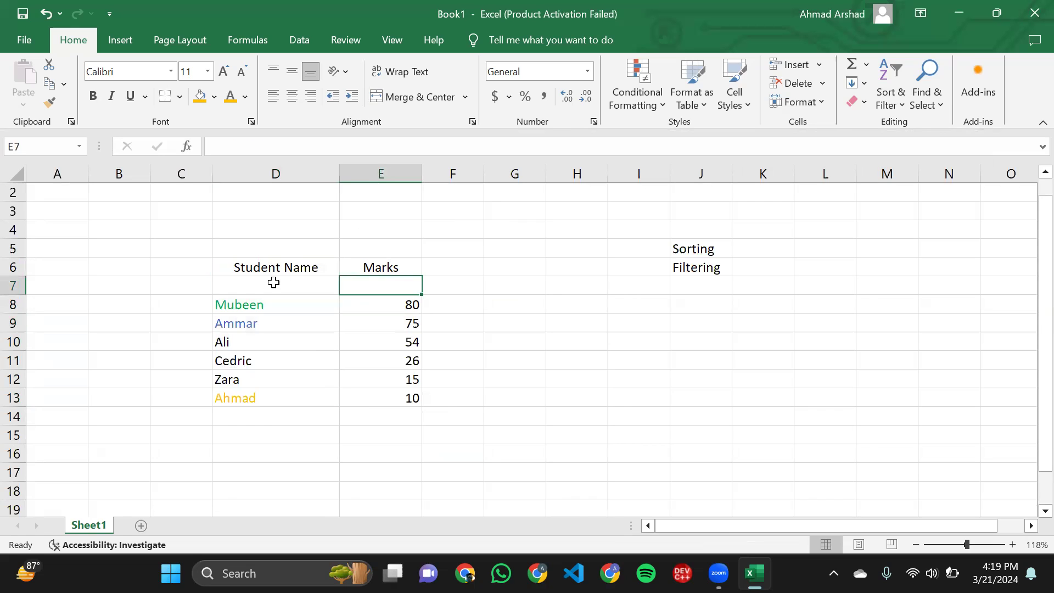
click(243, 269)
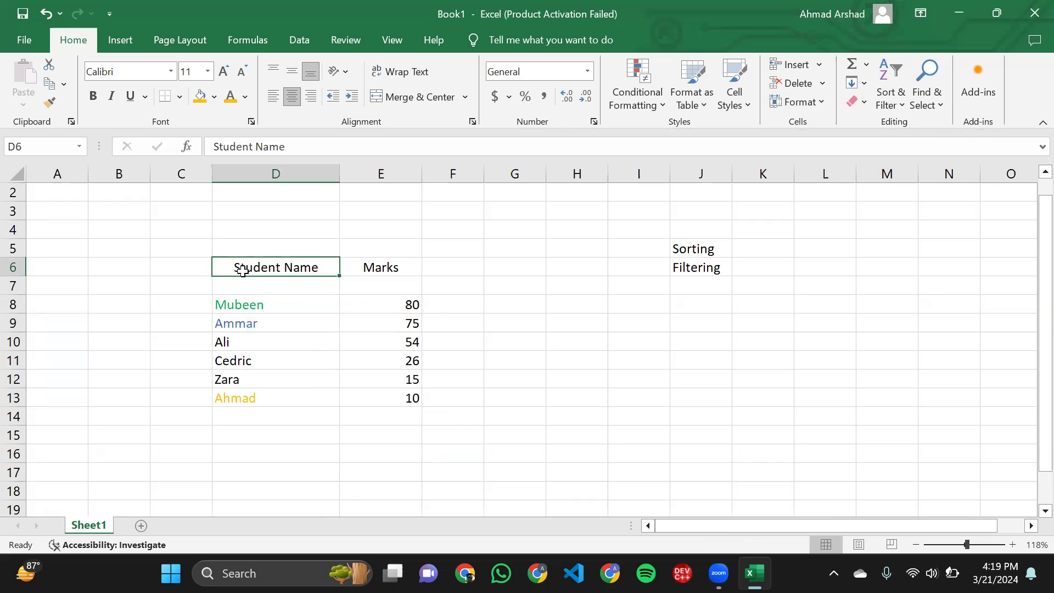
key(Down)
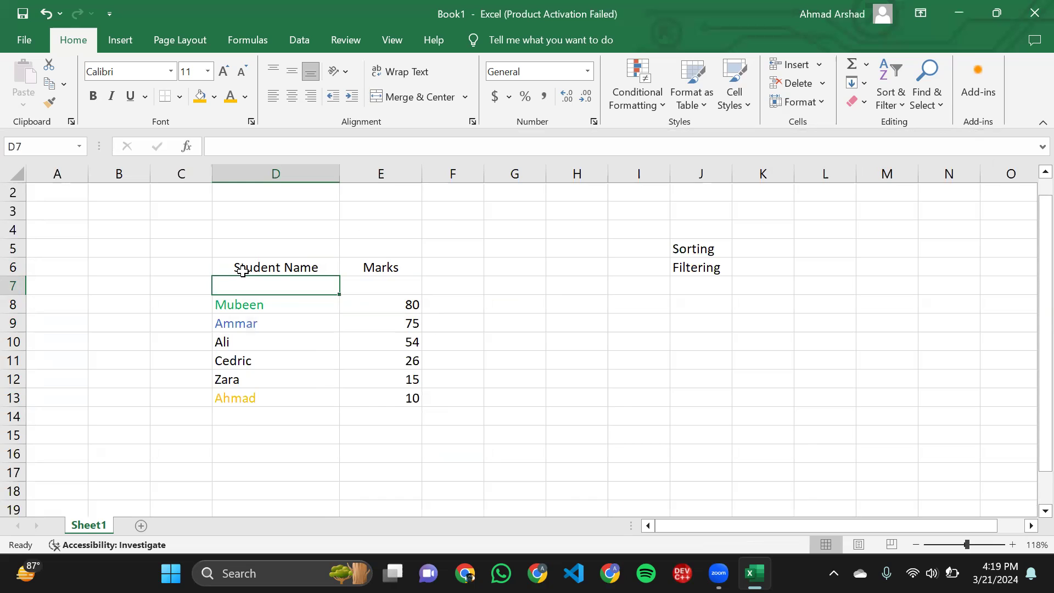
click(237, 268)
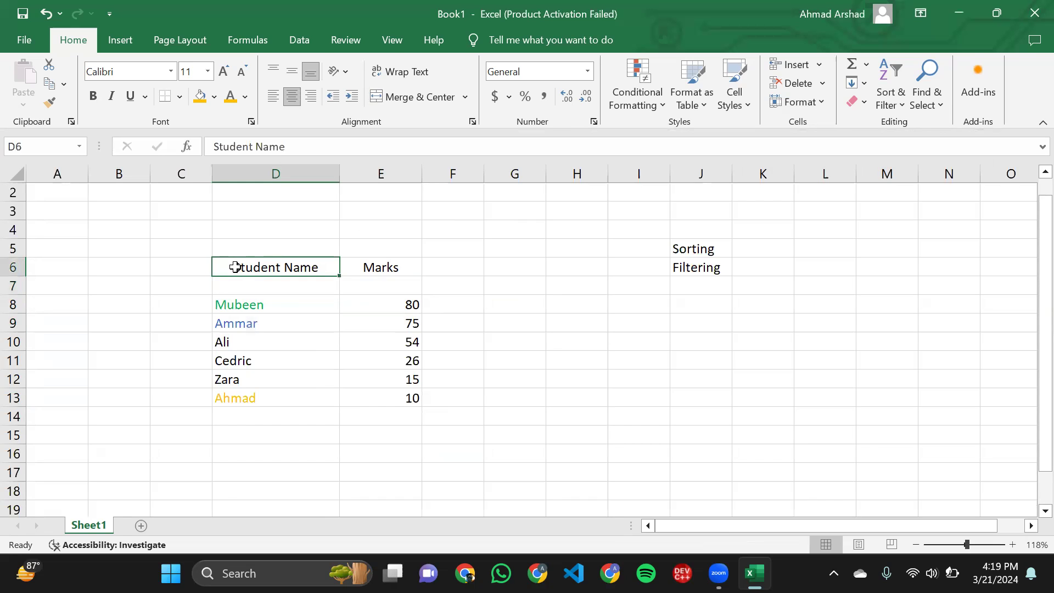
- Clear the formats of the student names in D8:D13
drag(231, 304, 266, 405)
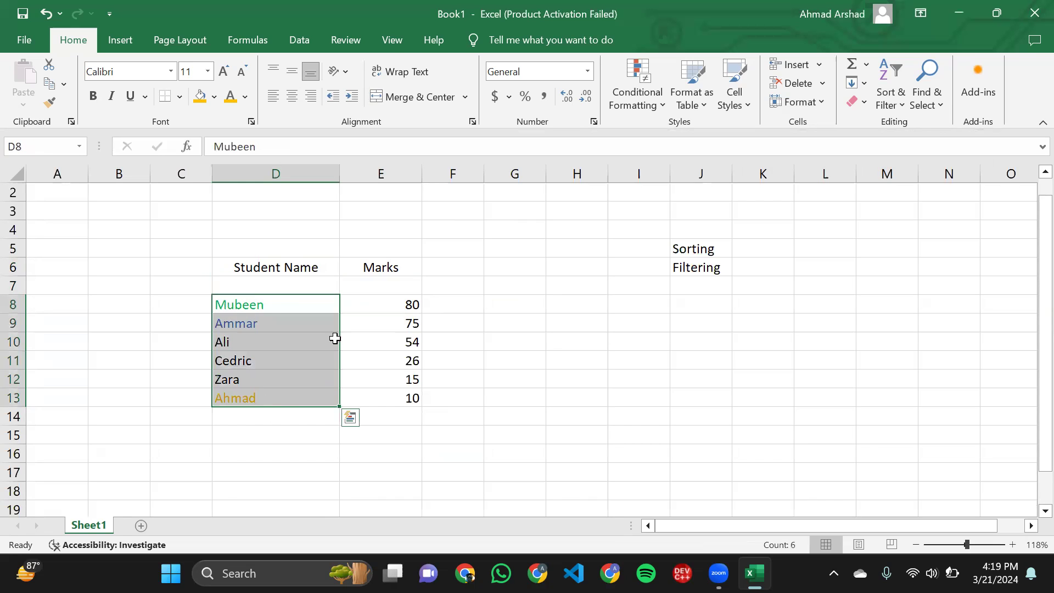
click(866, 102)
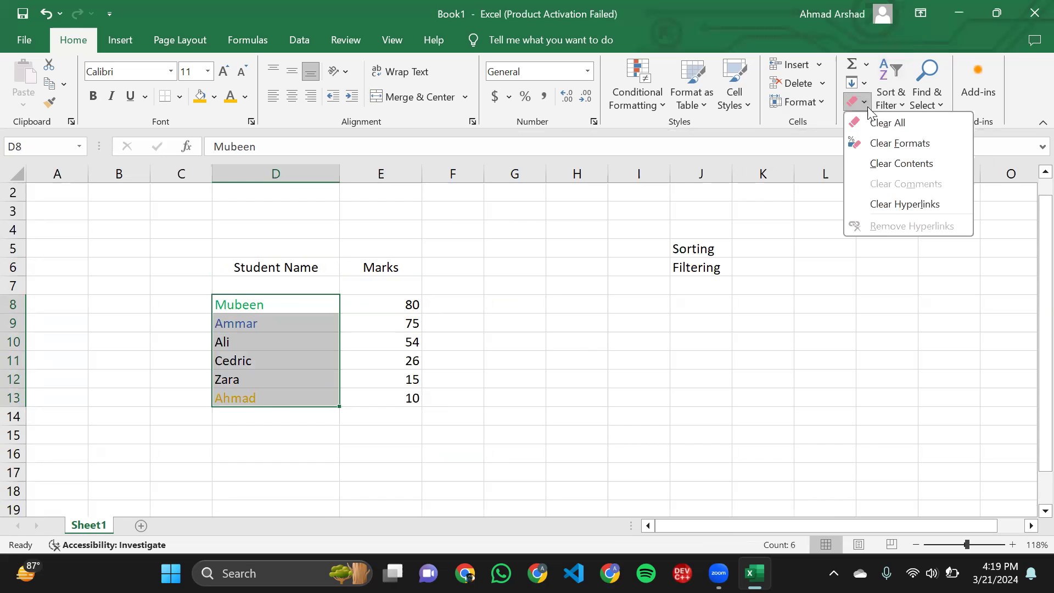
click(881, 145)
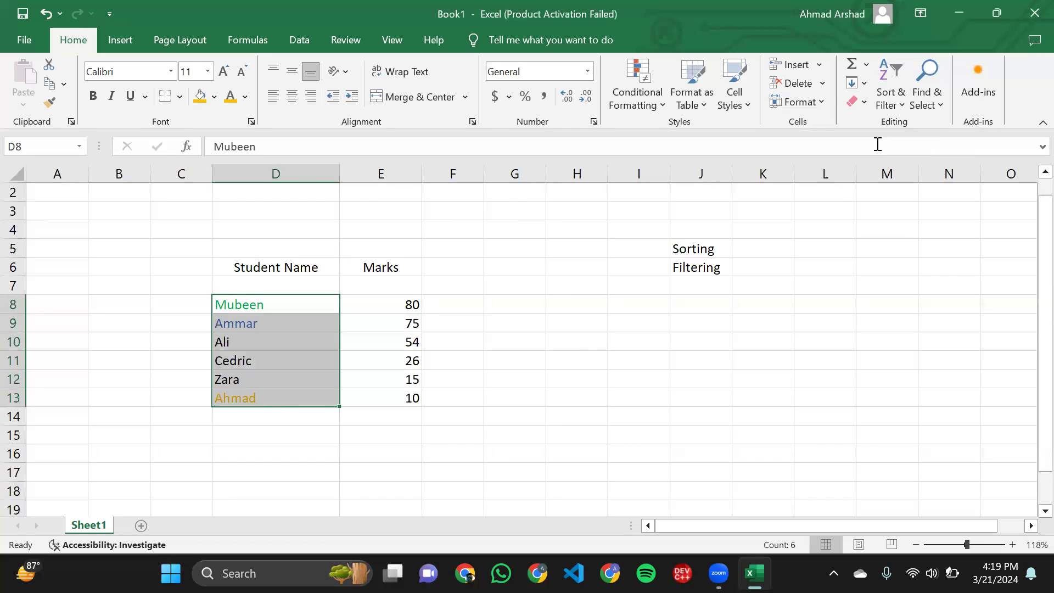
click(387, 341)
drag(245, 303, 275, 379)
click(411, 341)
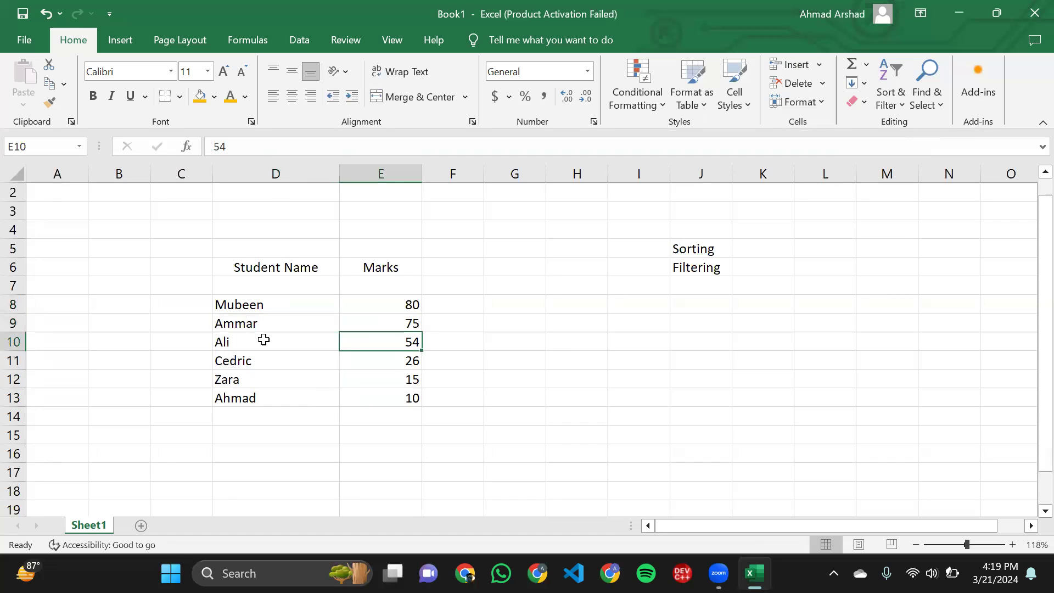
click(476, 329)
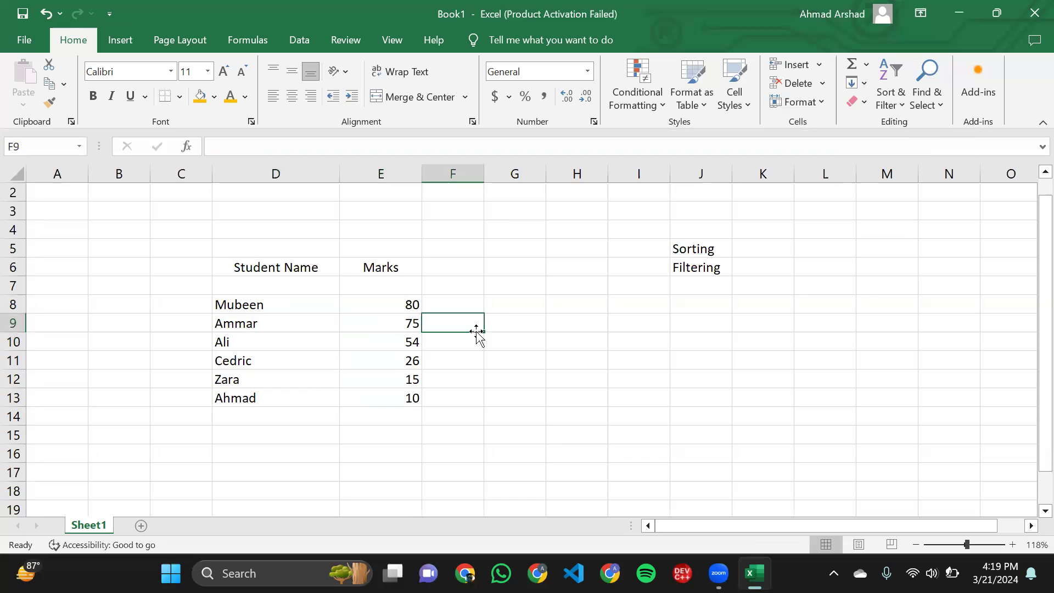
click(214, 267)
click(196, 259)
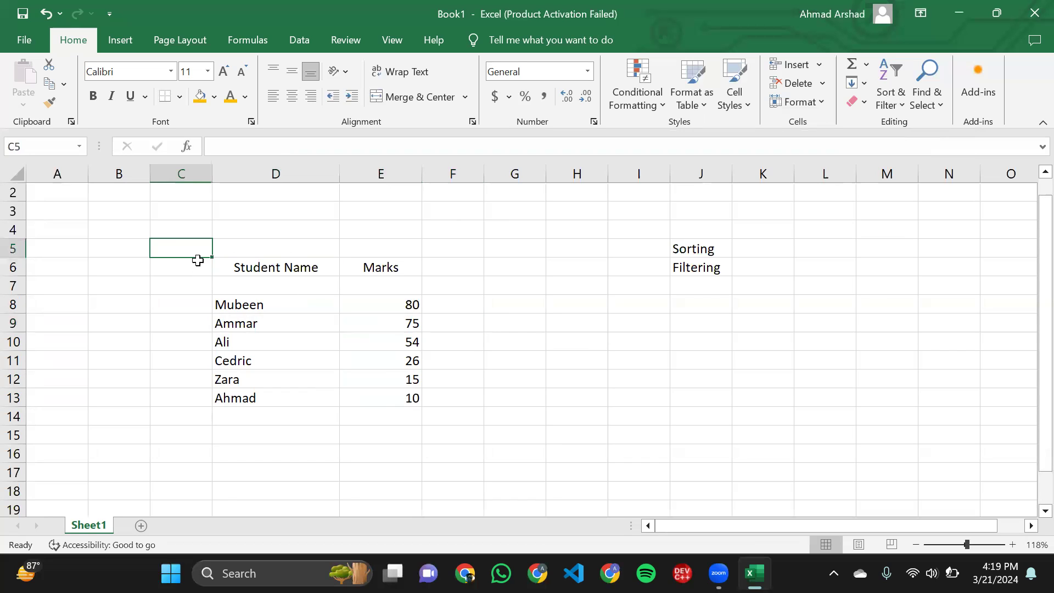
- Add a filter to the Student Name column over the range D6:D13
click(225, 267)
drag(225, 270, 263, 396)
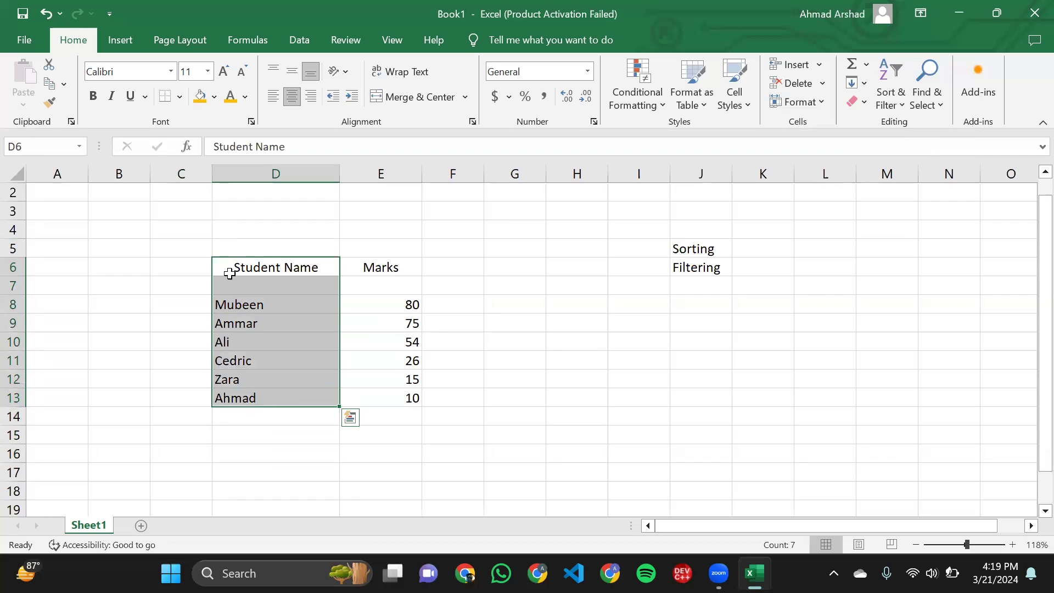
click(222, 243)
click(226, 276)
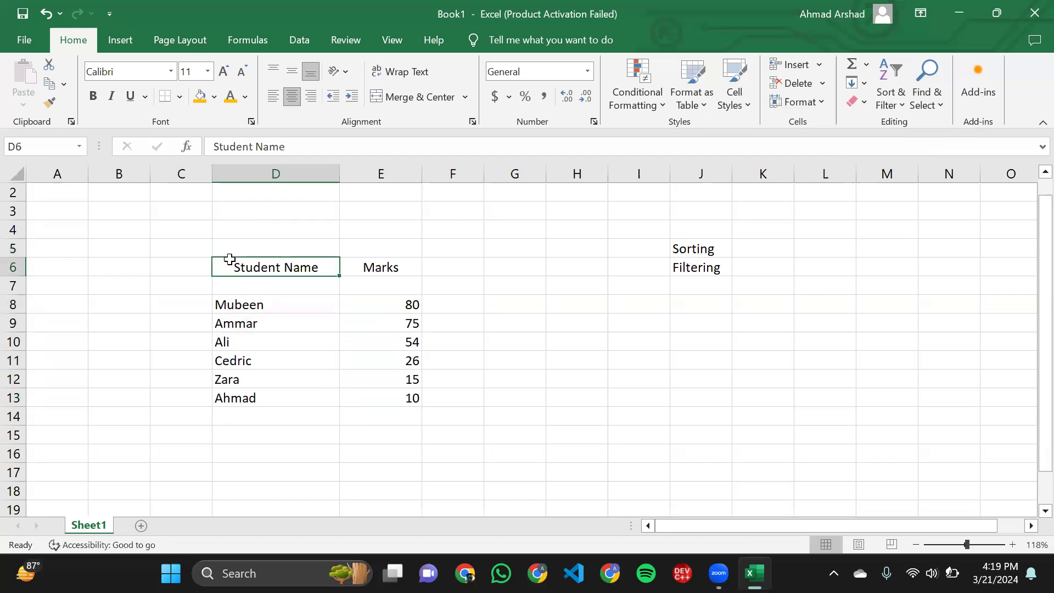
drag(248, 336, 282, 400)
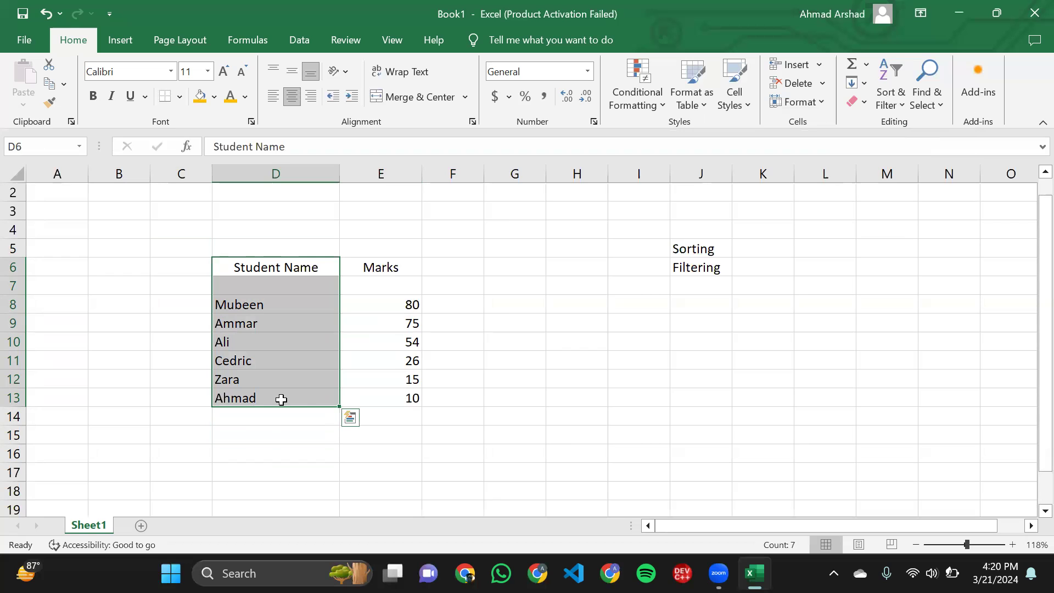
click(902, 88)
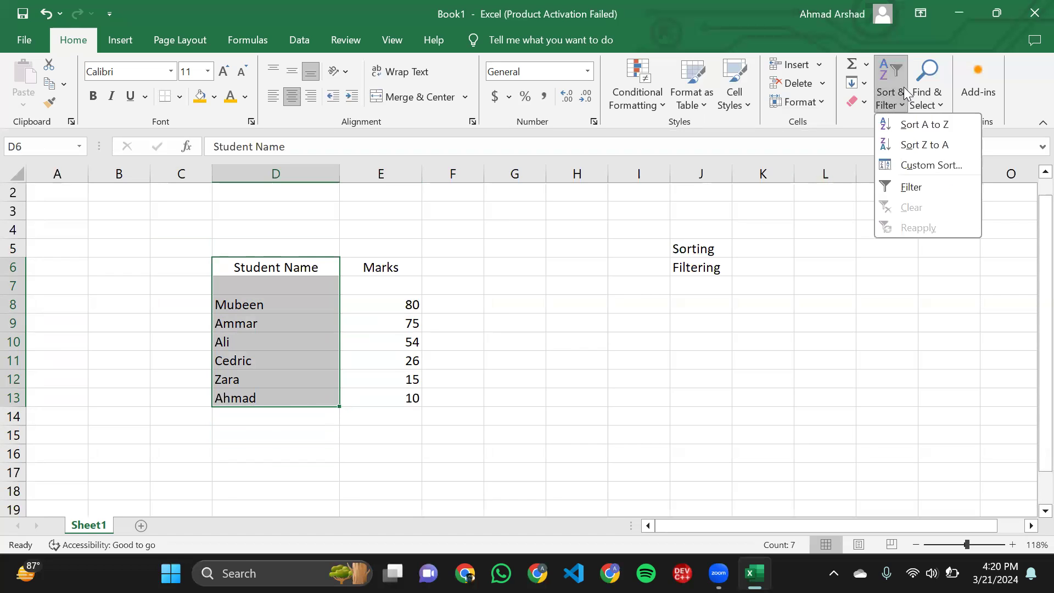
click(906, 188)
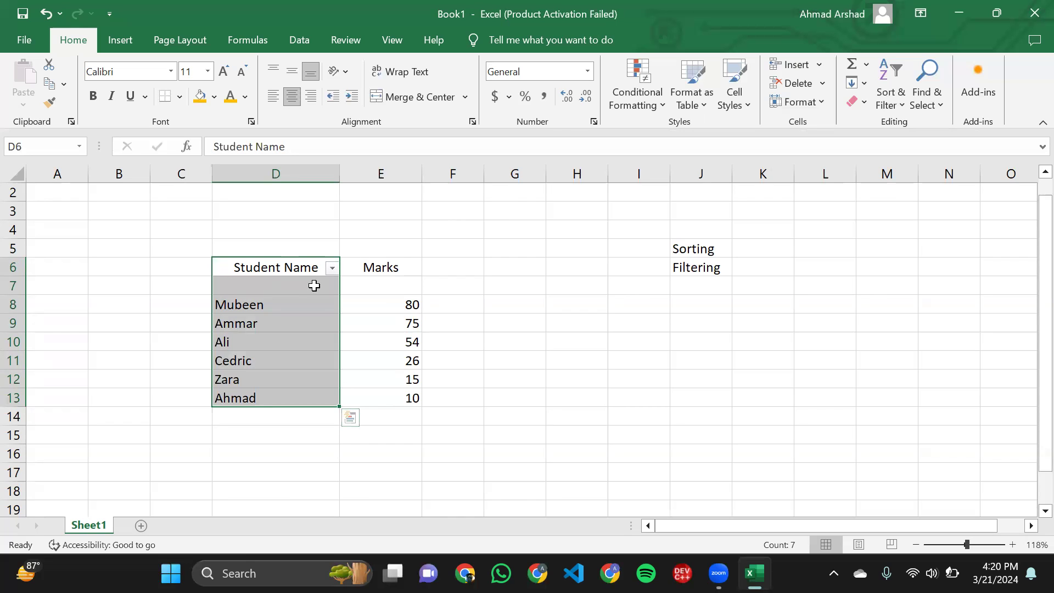
- Filter the Student Name column to show only the three students listed in D11:D13, leaving out the blanks
ctrl+scroll(314, 286, up, 3)
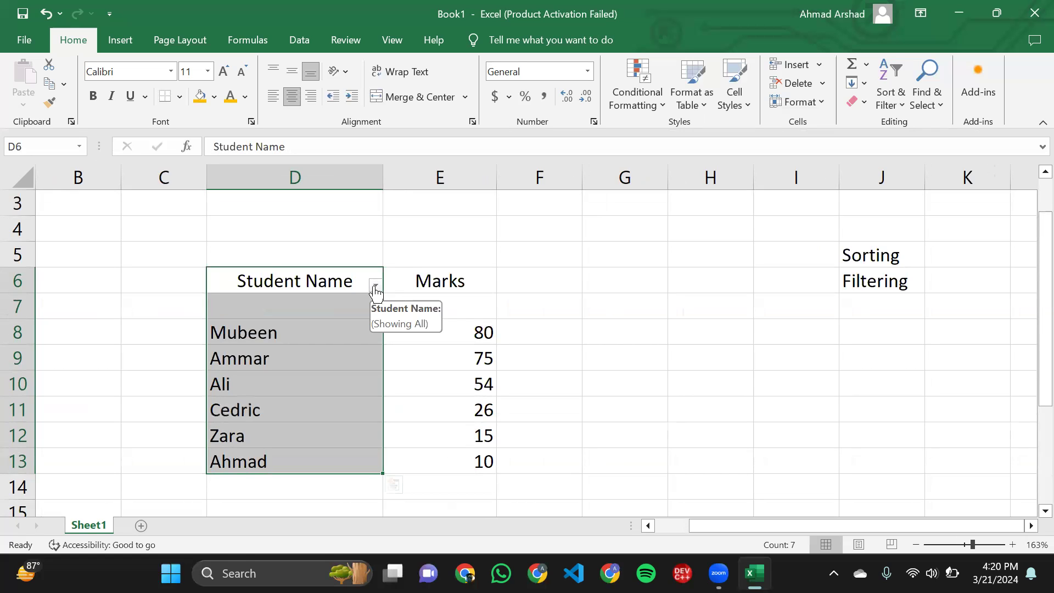
click(374, 285)
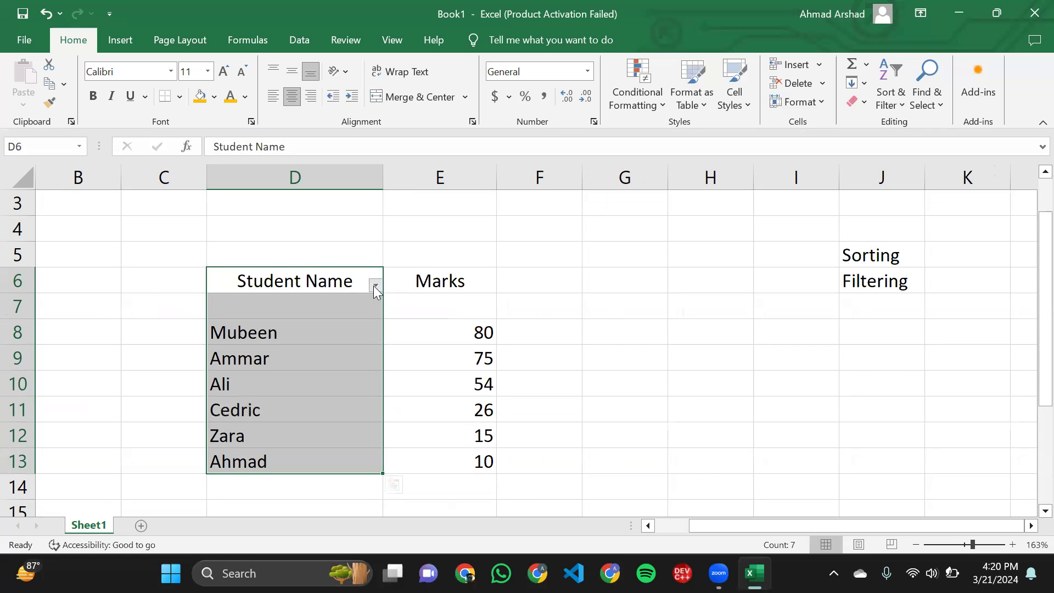
mouse_move(307, 256)
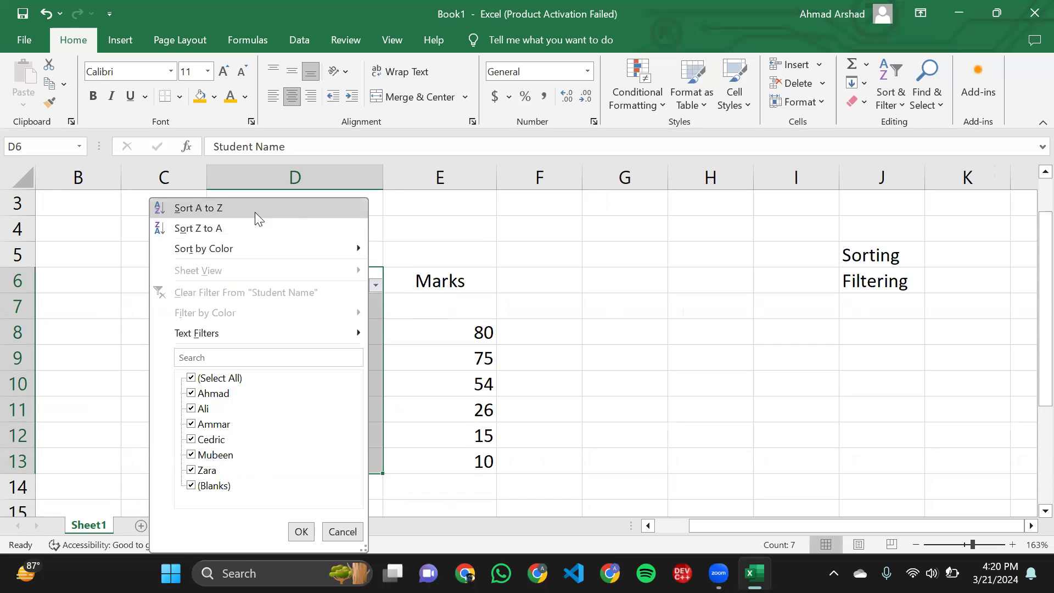
mouse_move(245, 243)
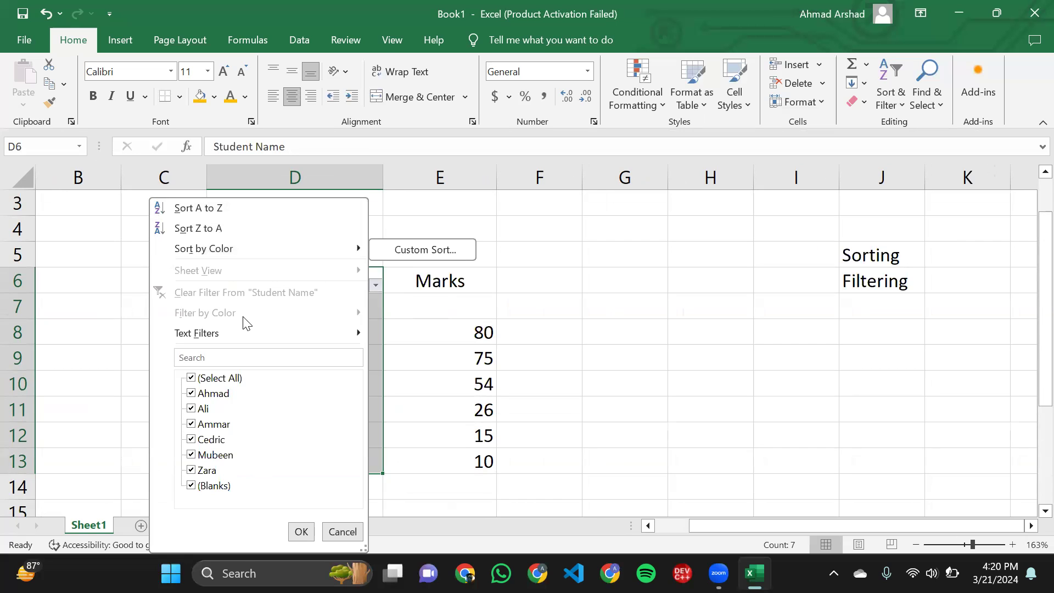
mouse_move(235, 336)
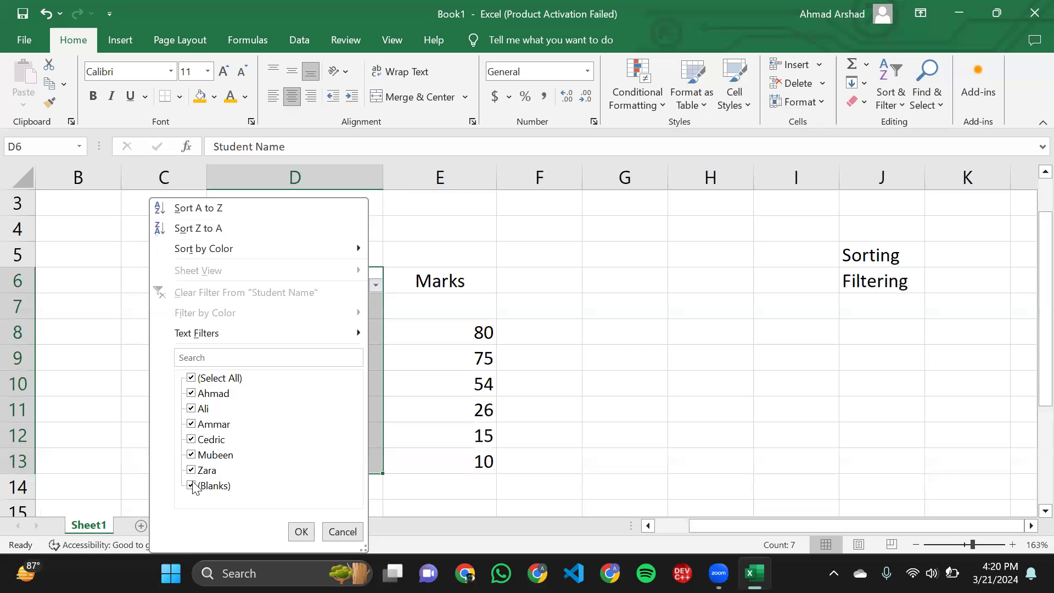
click(189, 379)
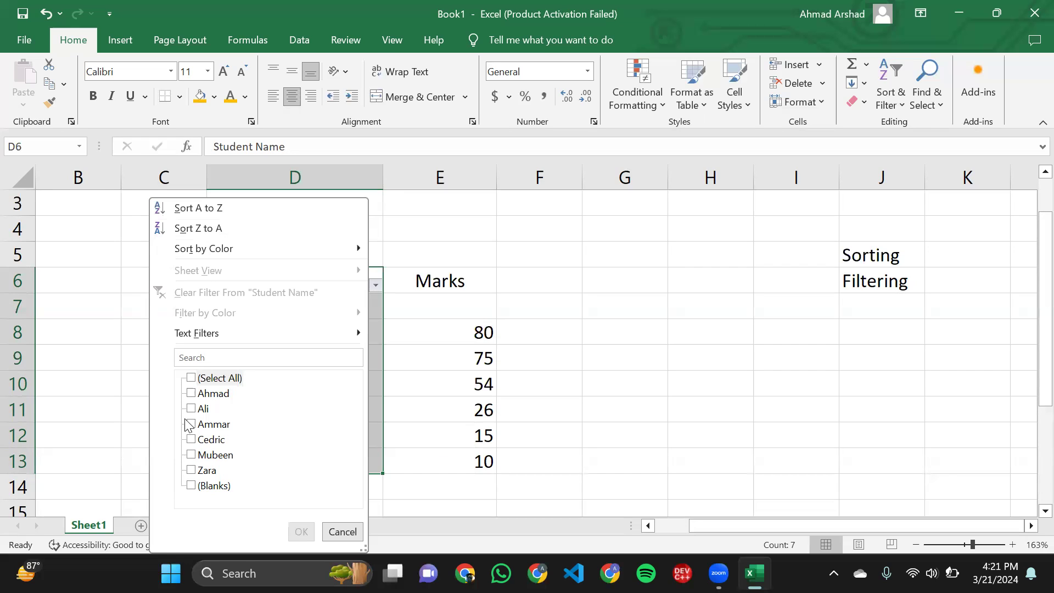
click(191, 440)
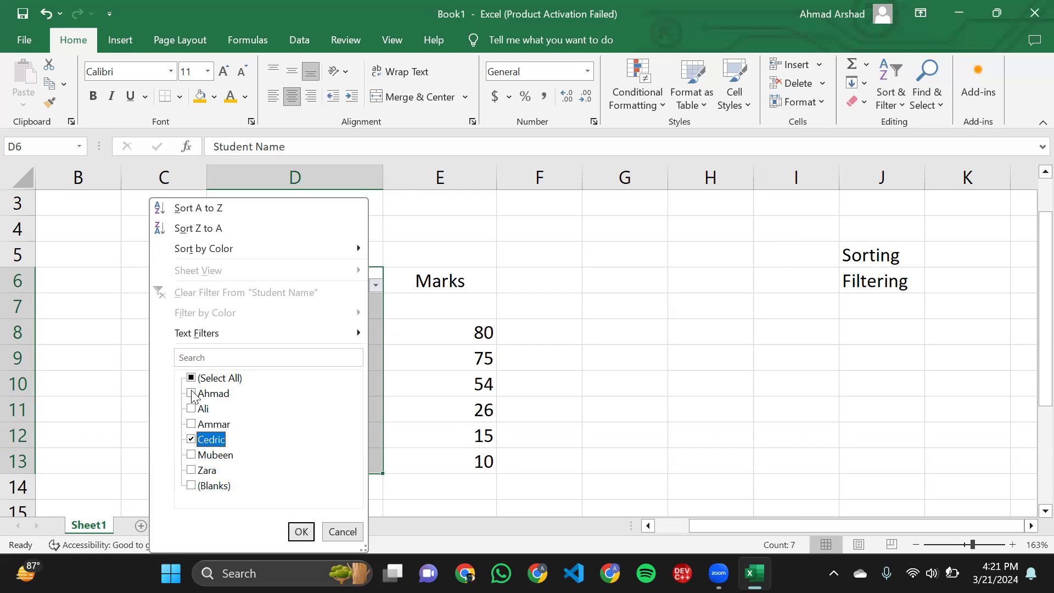
click(192, 393)
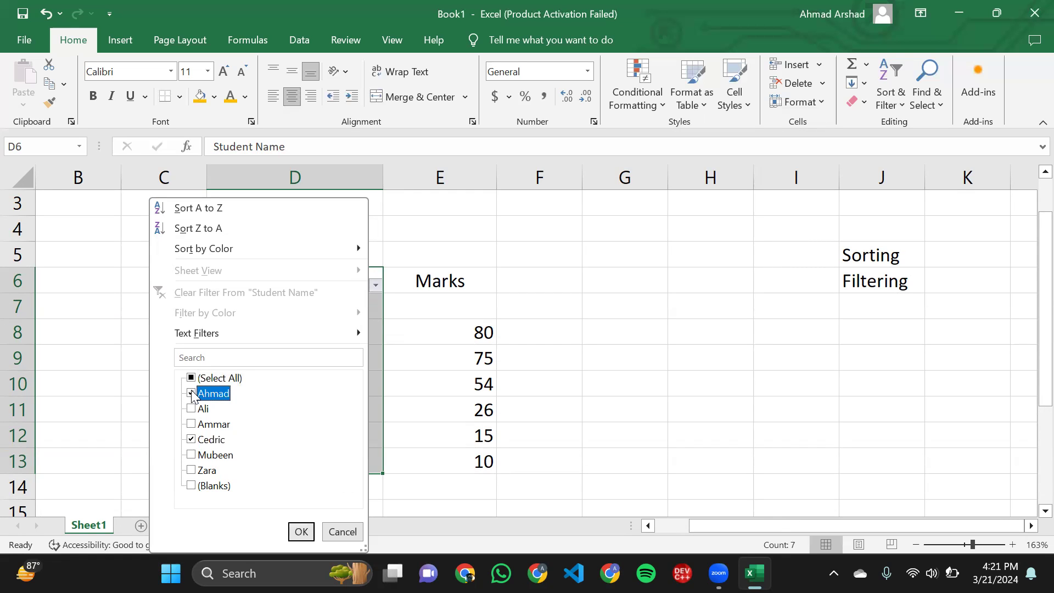
click(192, 471)
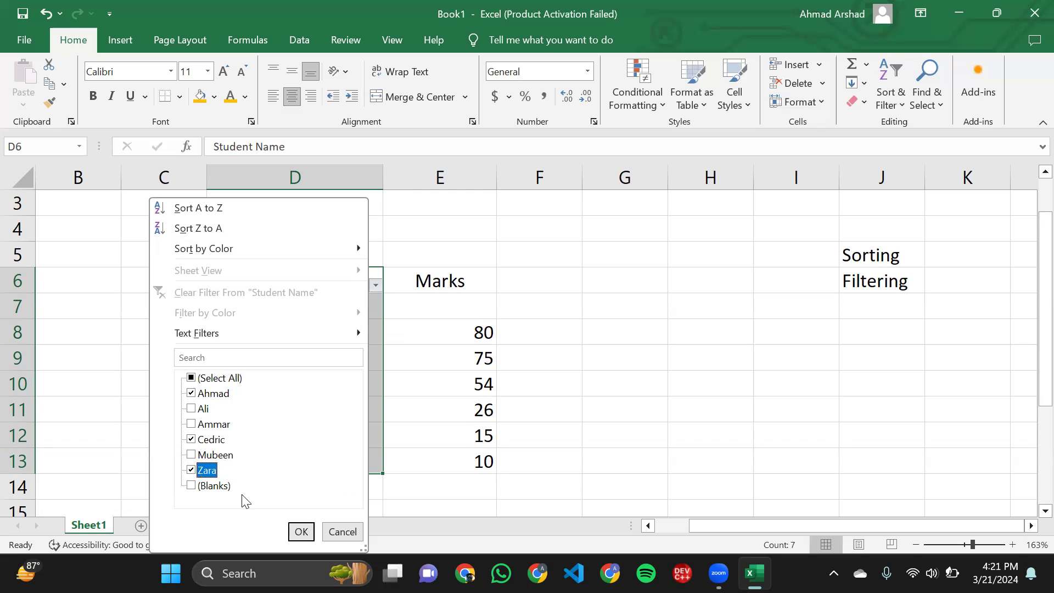
click(299, 537)
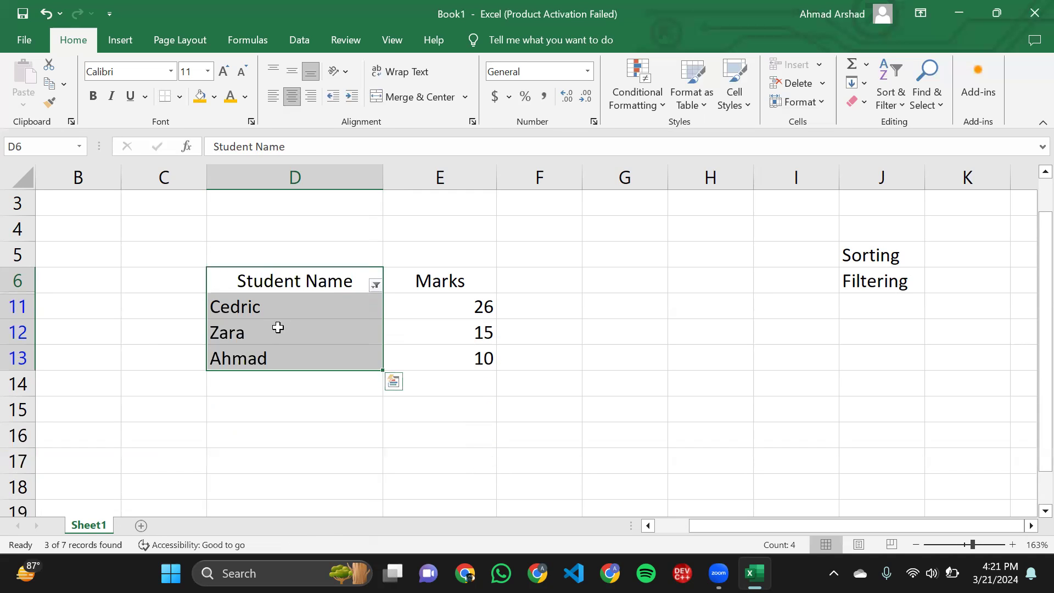
click(263, 329)
click(273, 309)
click(266, 332)
click(375, 286)
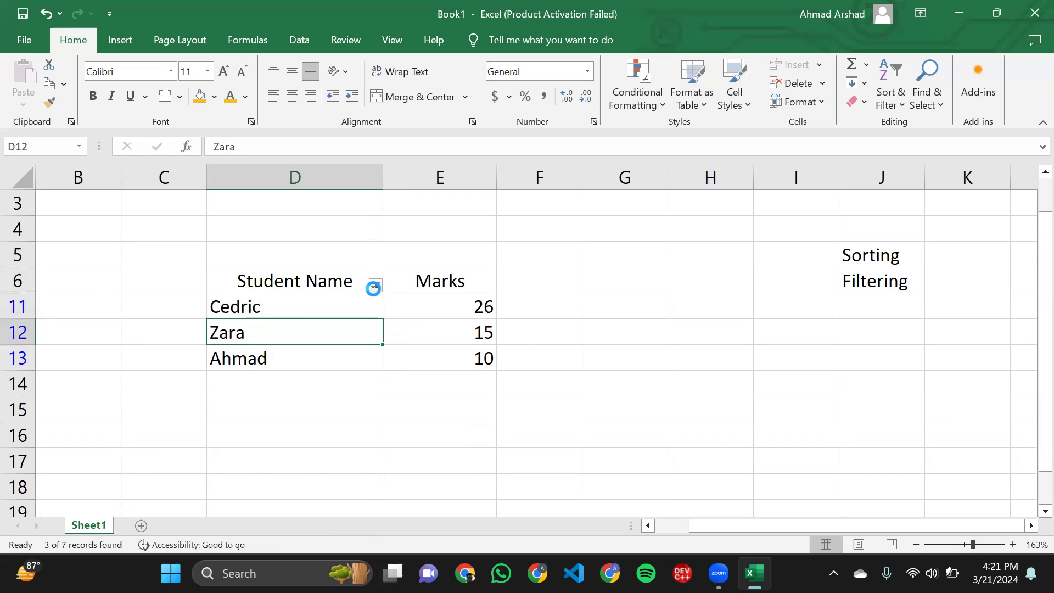
click(397, 311)
drag(266, 302, 274, 311)
drag(228, 275, 268, 358)
- Change the Student Name filter to show only the three students in D9, D12 and D13
click(377, 286)
click(196, 425)
click(192, 456)
click(192, 439)
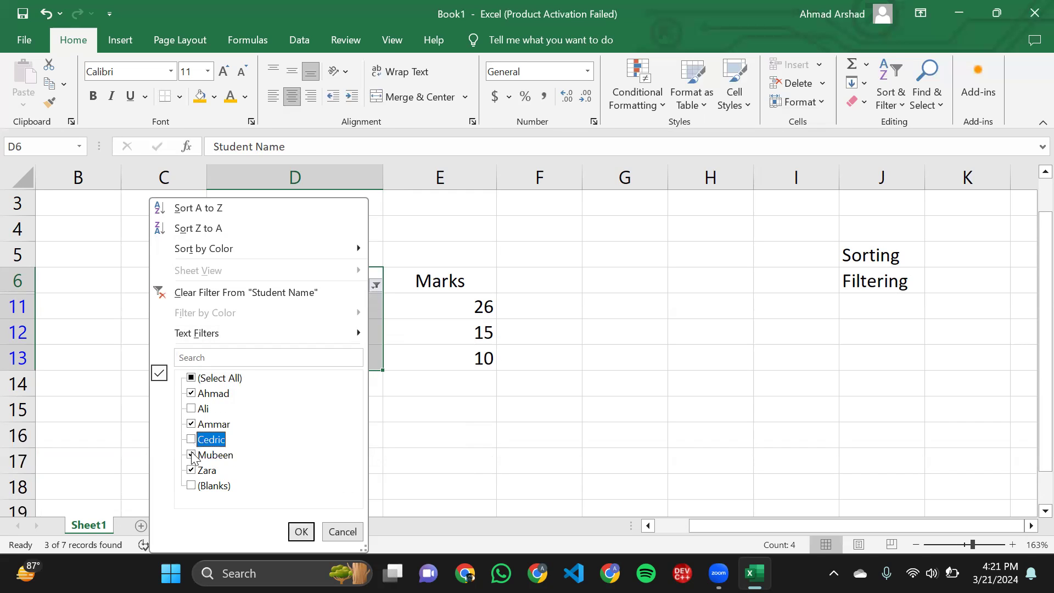
click(192, 456)
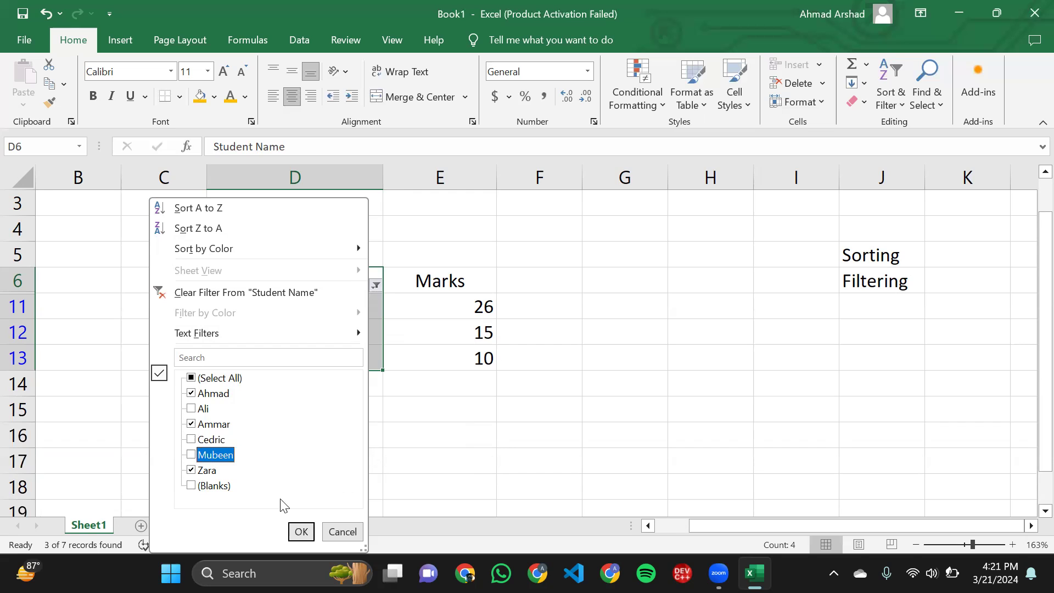
click(301, 532)
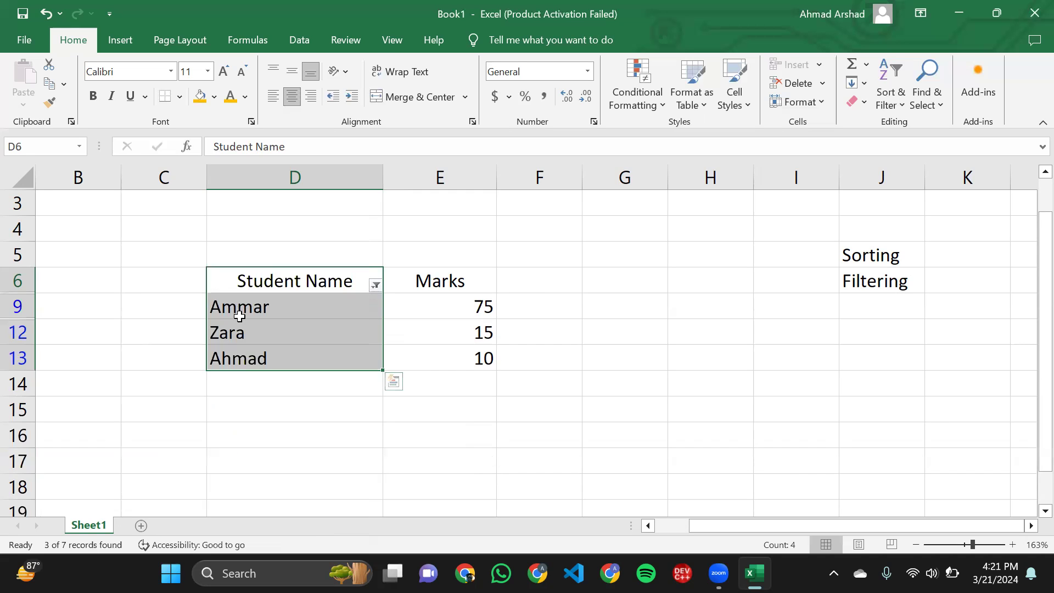
- Review the filtered student names together with their marks
click(239, 316)
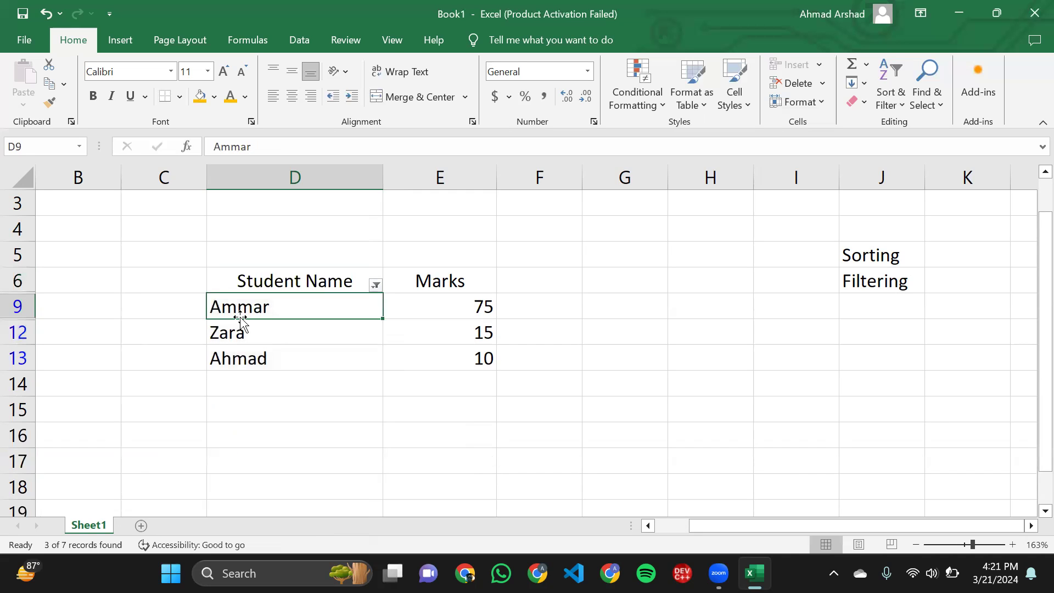
click(409, 304)
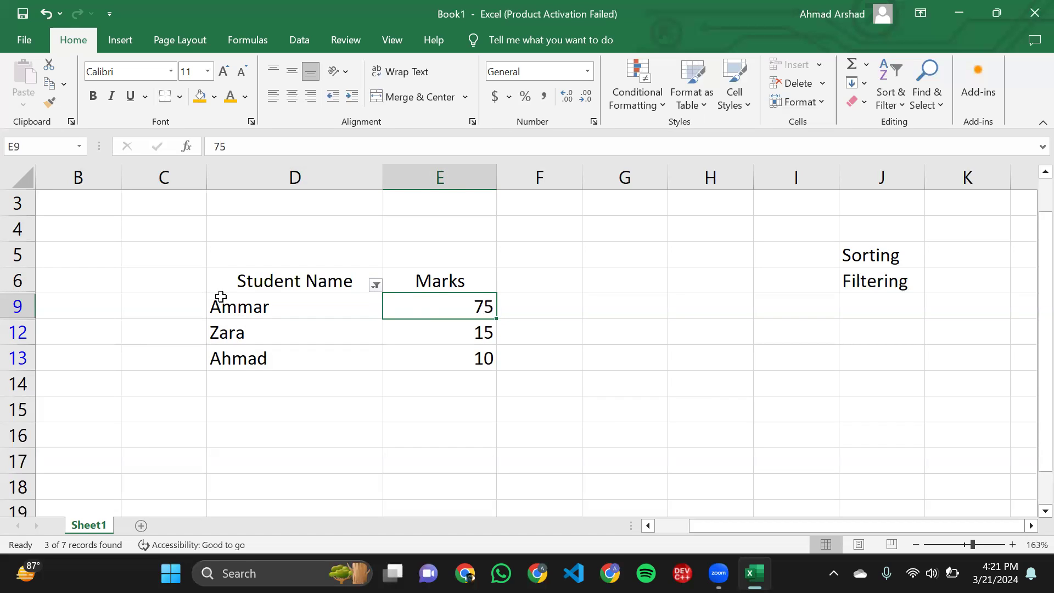
drag(216, 275, 264, 358)
click(264, 357)
click(425, 282)
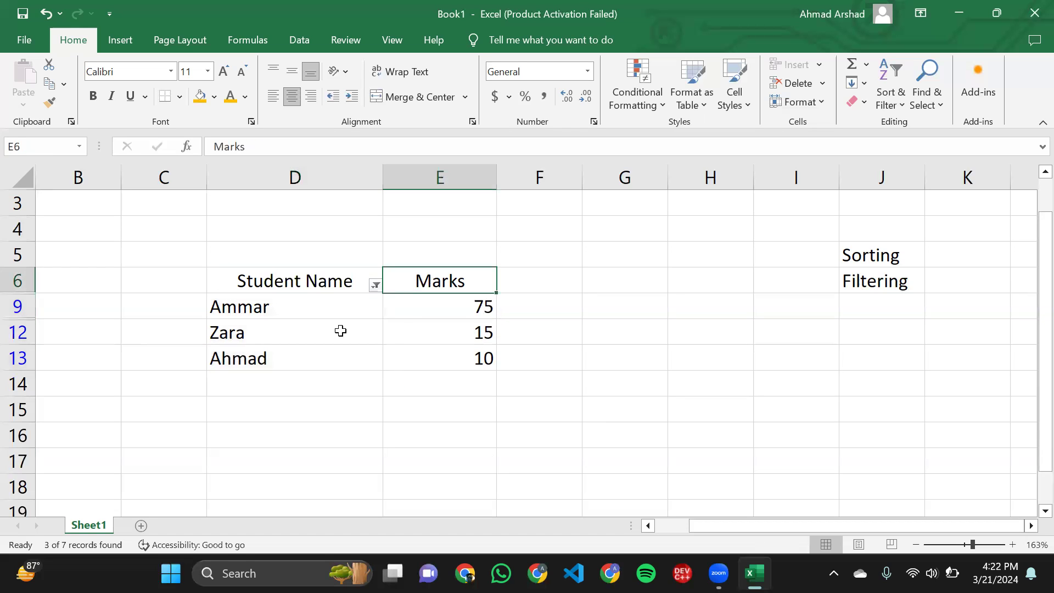
click(341, 332)
drag(223, 276, 286, 343)
click(294, 335)
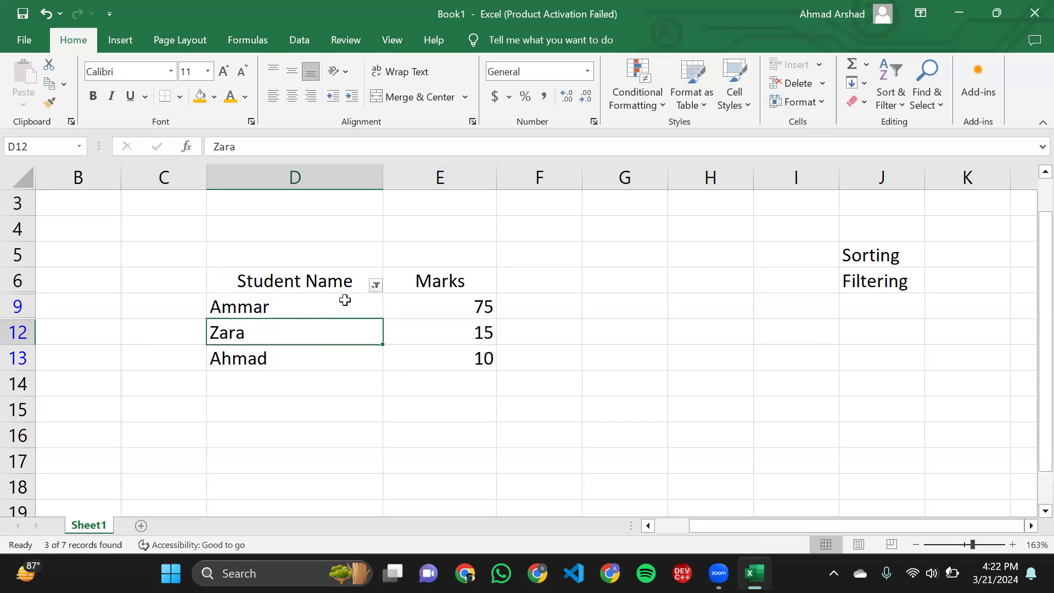
- Extend the Student Name filter to also show the students in D8 and D11
click(375, 284)
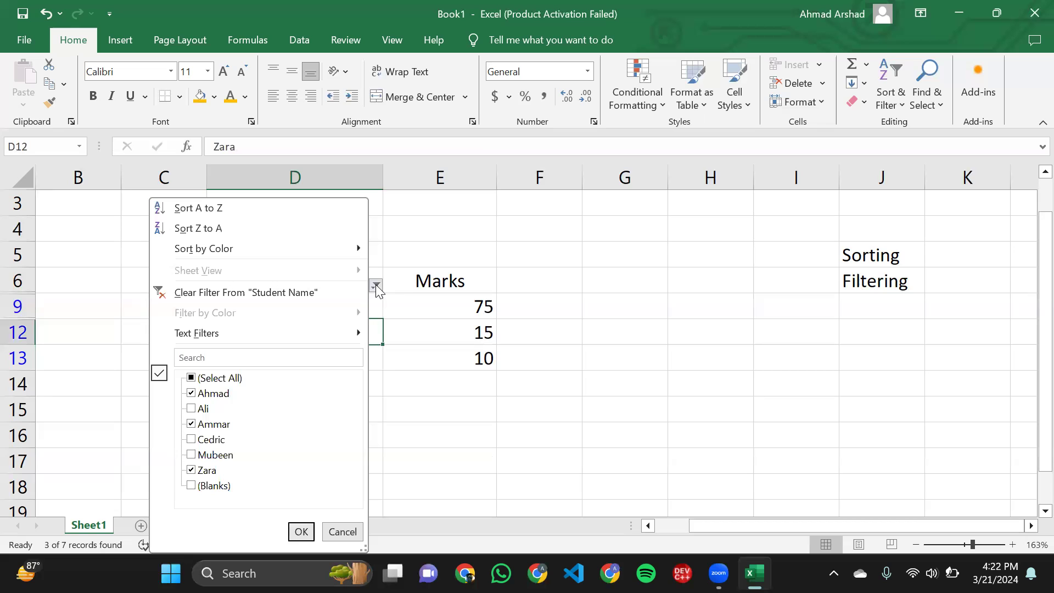
click(191, 441)
click(192, 455)
click(192, 440)
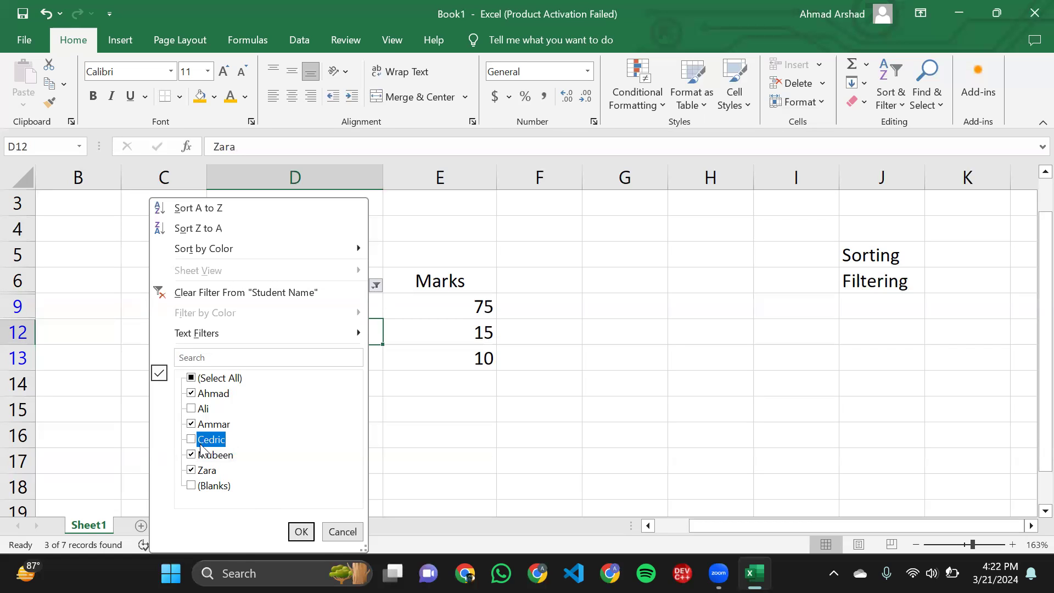
click(301, 532)
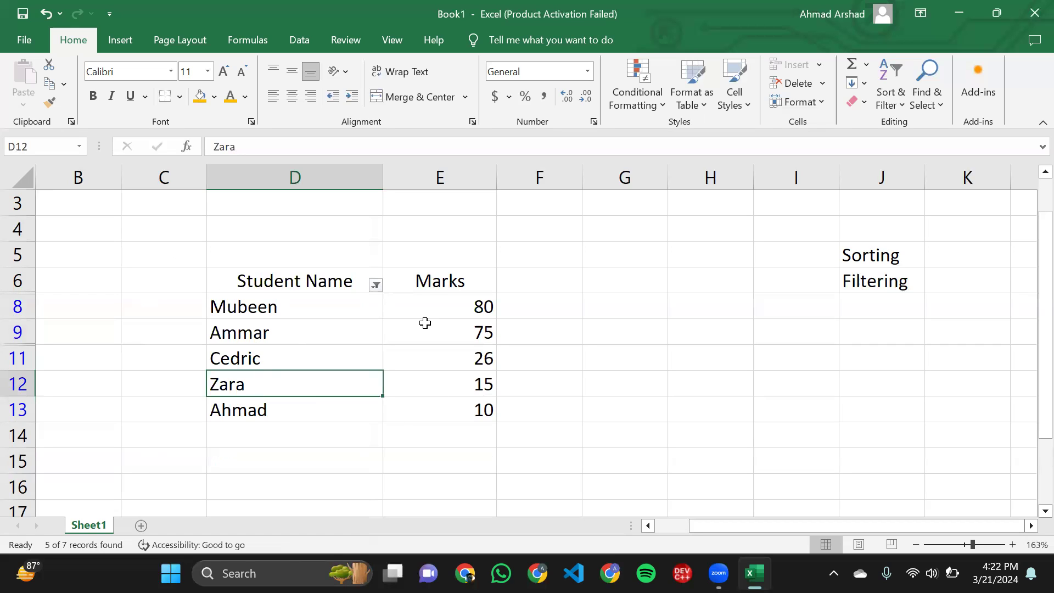
- Apply an Equals text filter to the Student Name column, using the student's name in D8 as the criterion
click(374, 284)
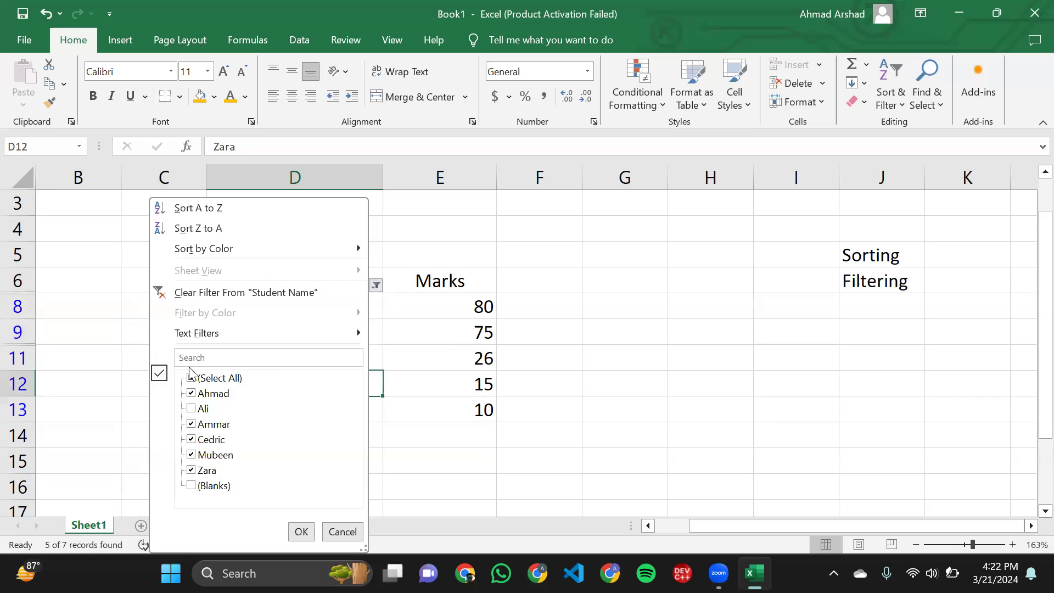
click(192, 393)
click(192, 379)
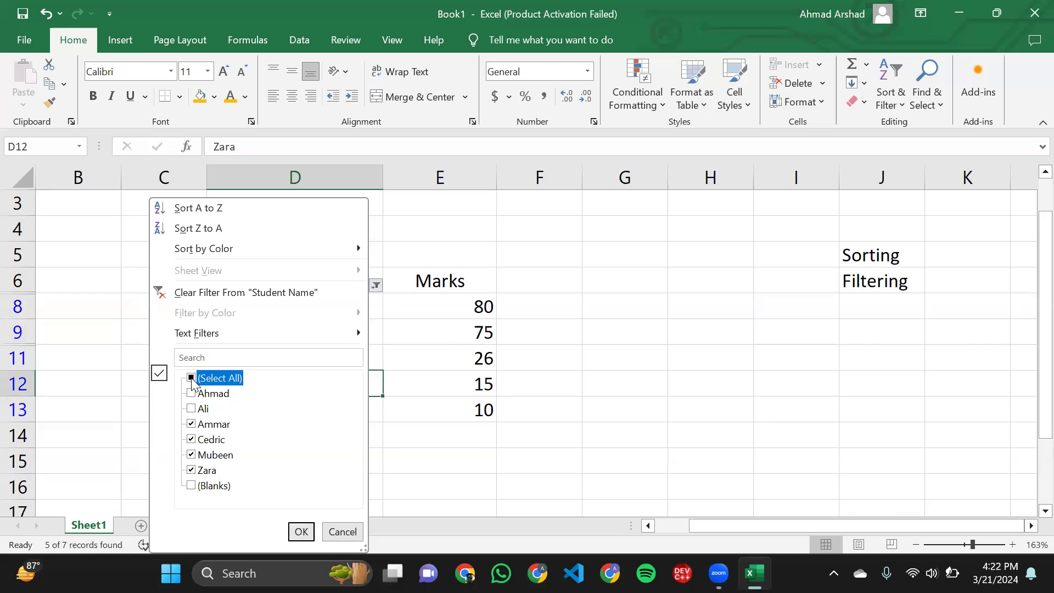
click(192, 380)
click(191, 379)
mouse_move(239, 337)
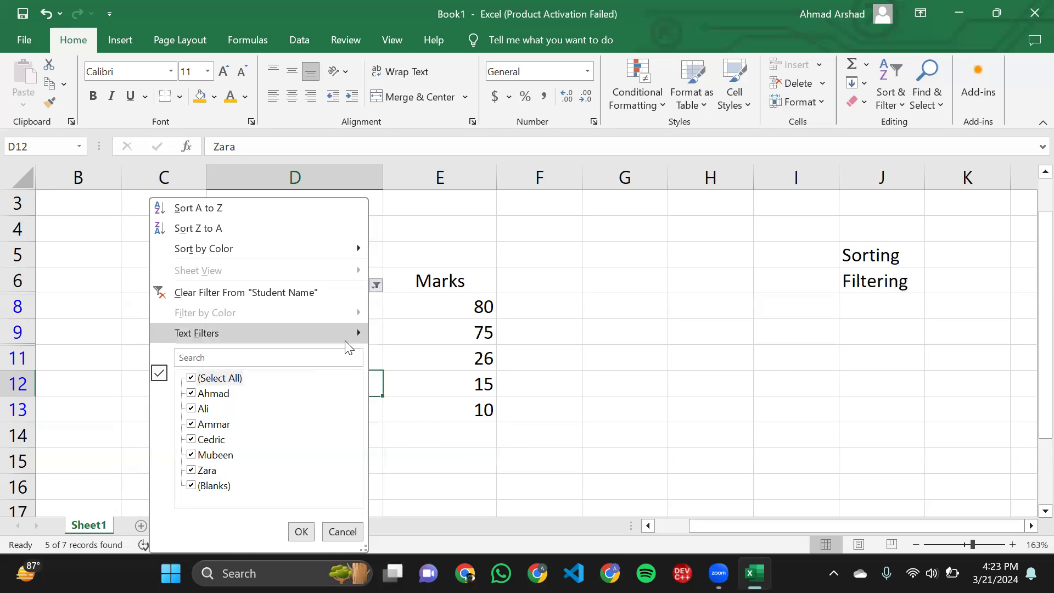
mouse_move(345, 340)
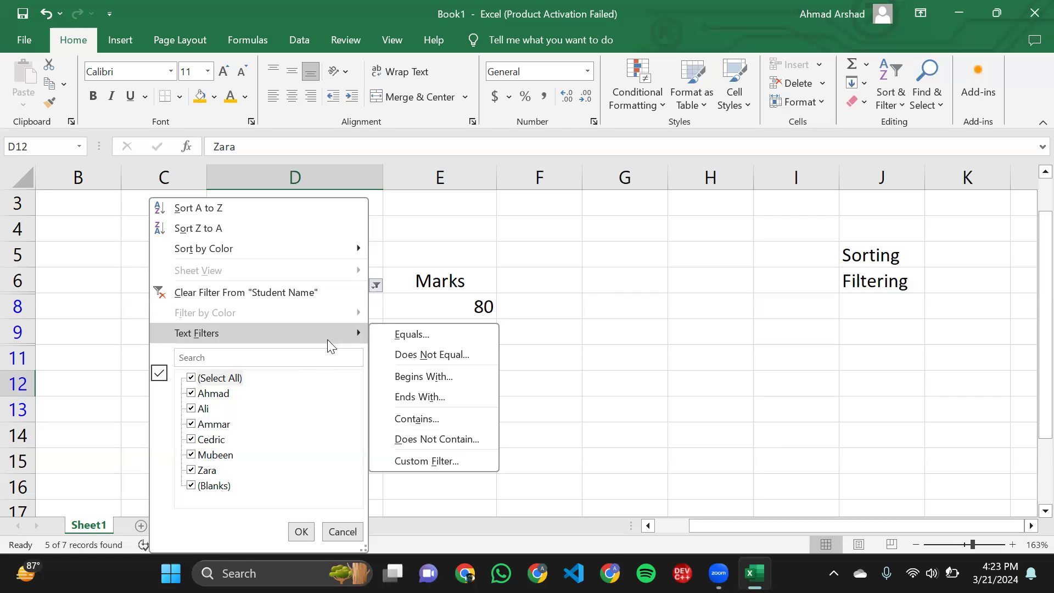
click(440, 338)
click(691, 235)
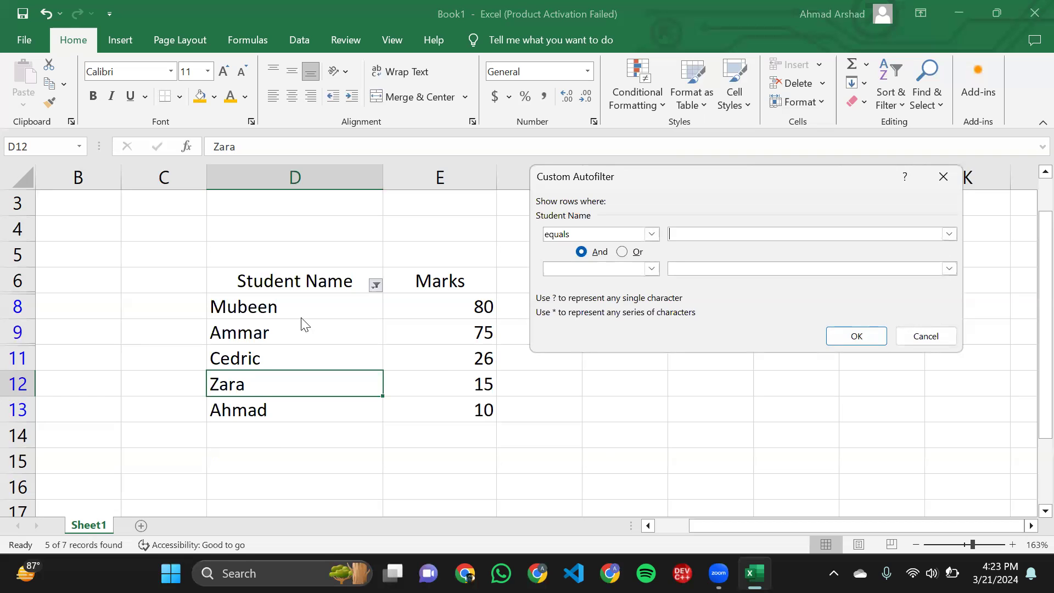
text(Mubeen)
click(865, 345)
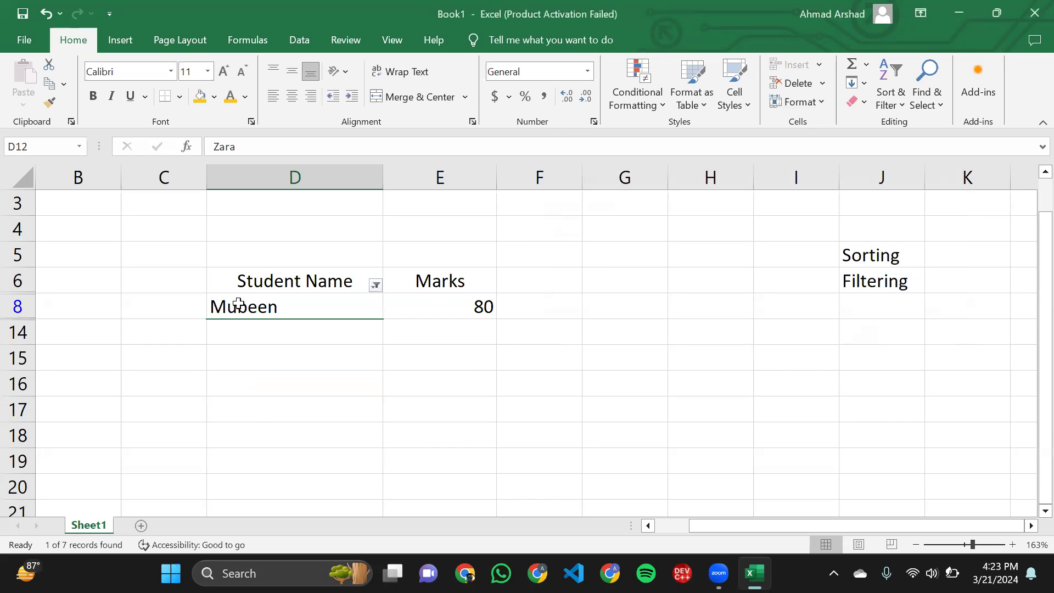
click(441, 315)
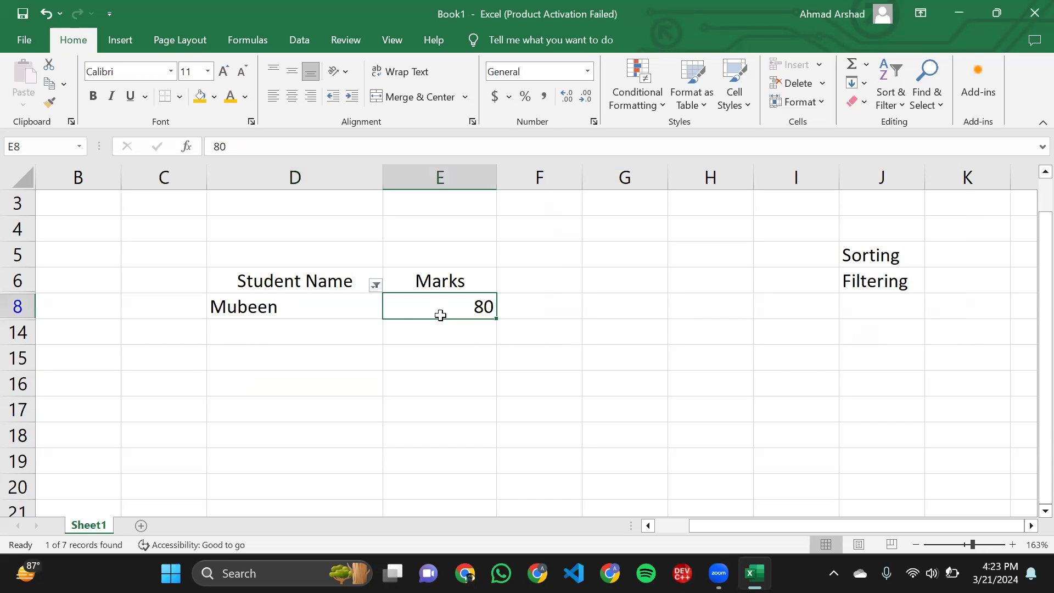
click(335, 337)
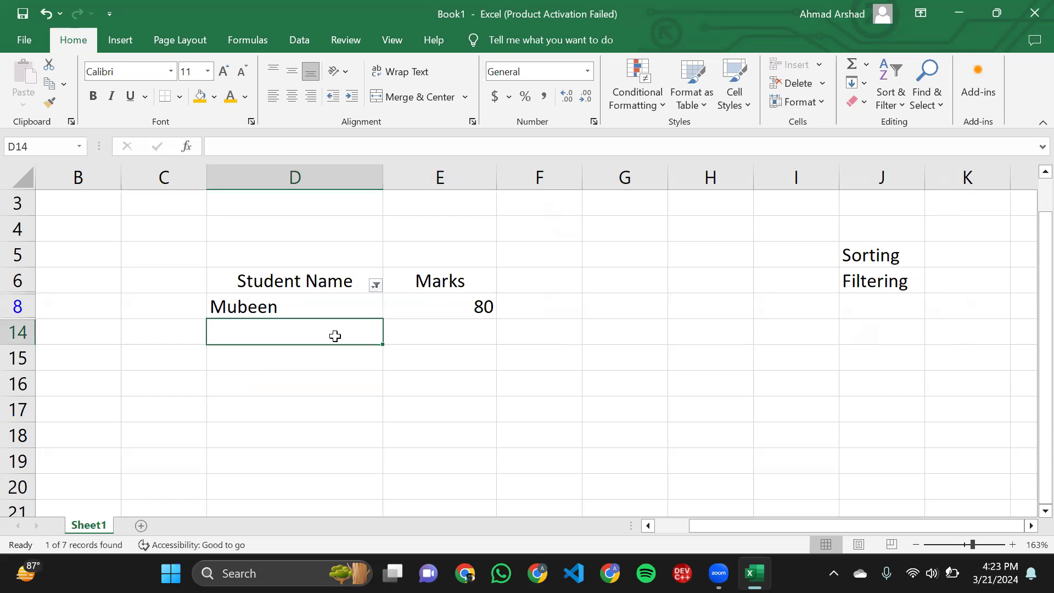
click(341, 309)
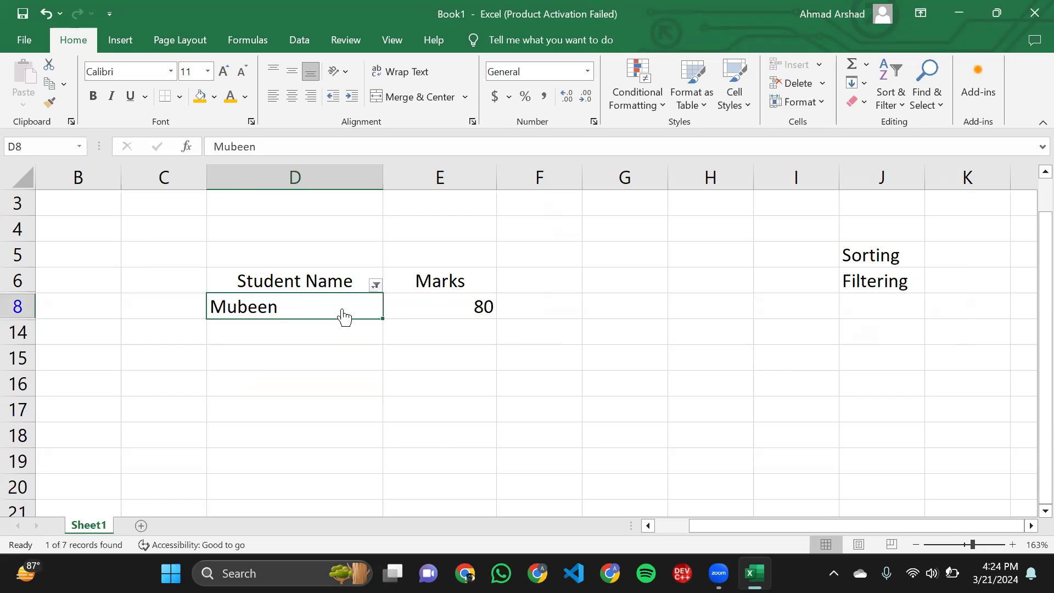
click(376, 285)
mouse_move(299, 338)
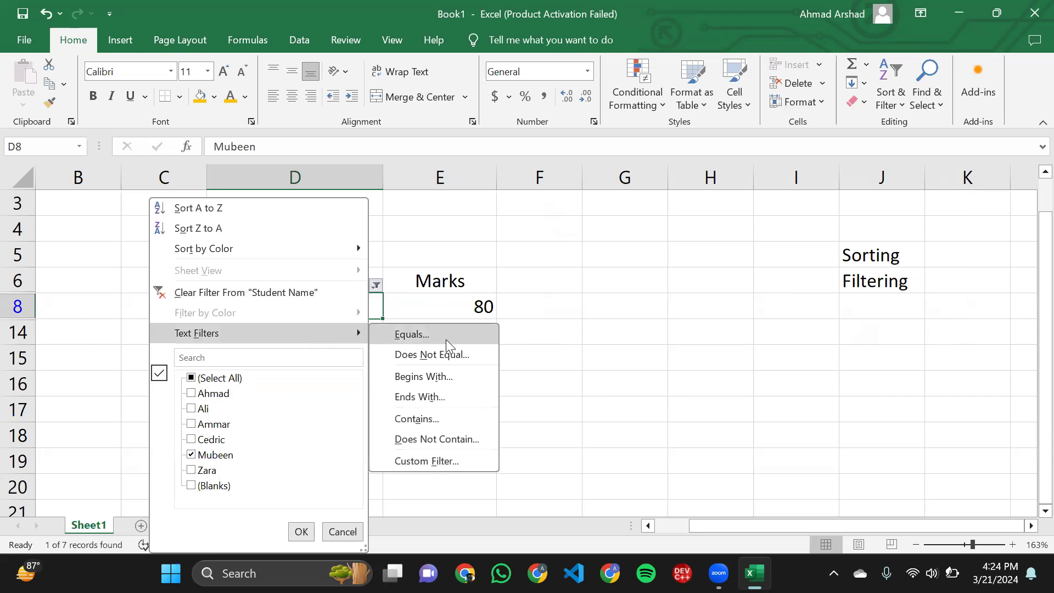
click(443, 321)
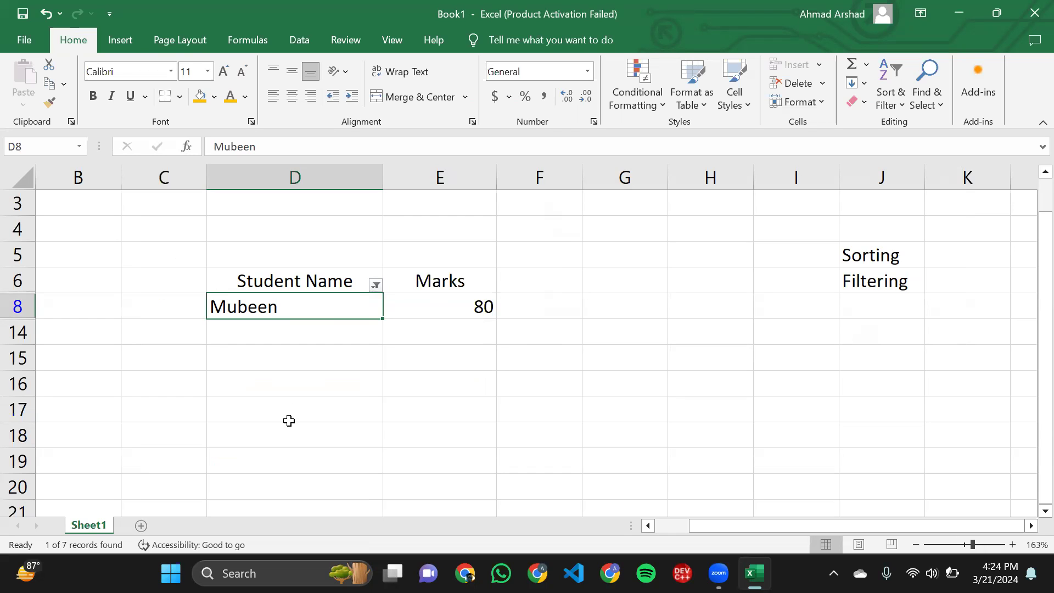
click(376, 286)
mouse_move(312, 328)
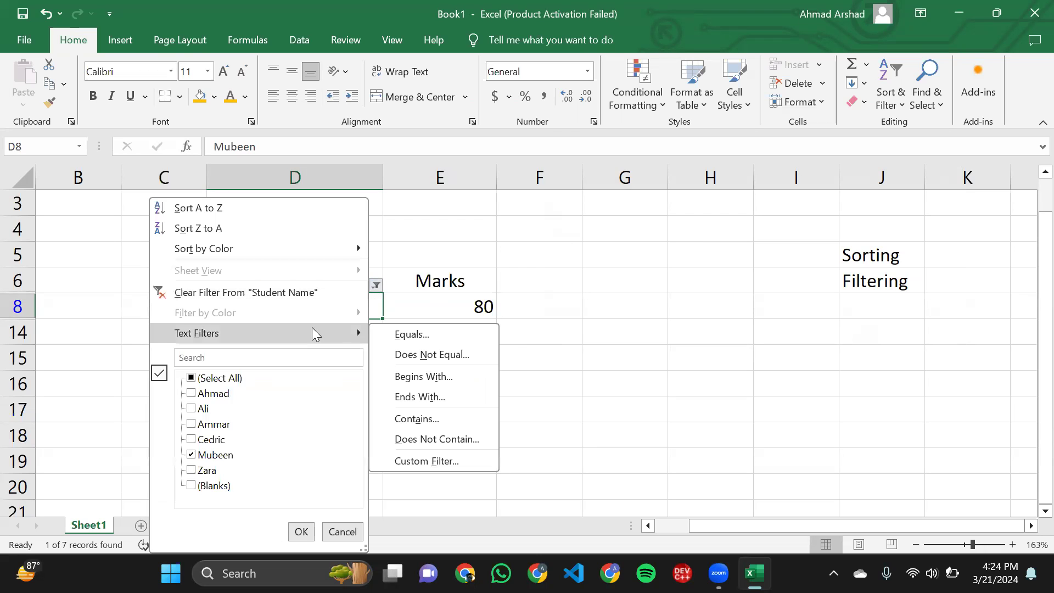
click(439, 356)
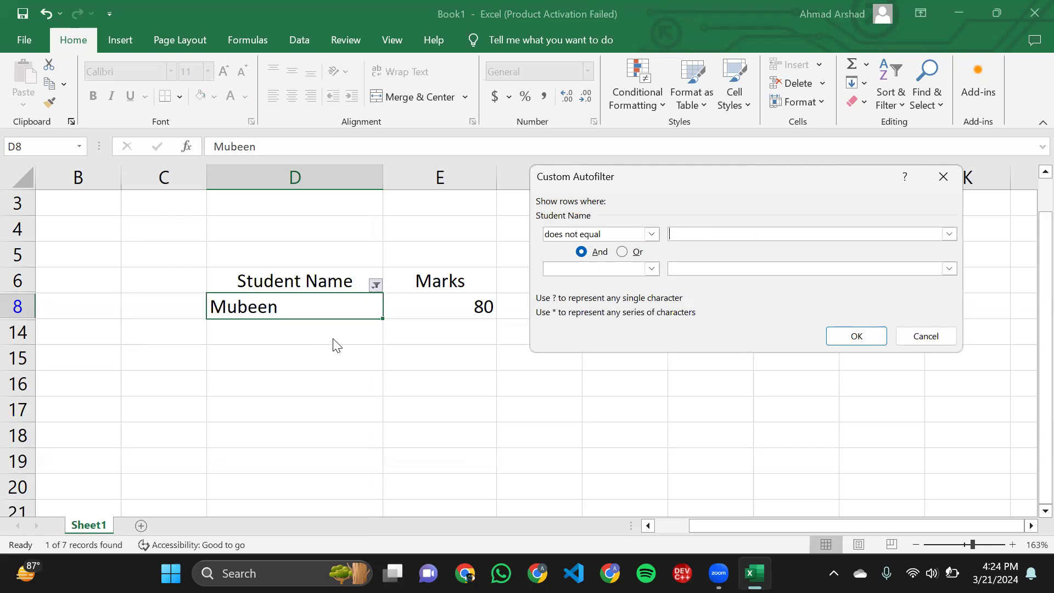
click(904, 333)
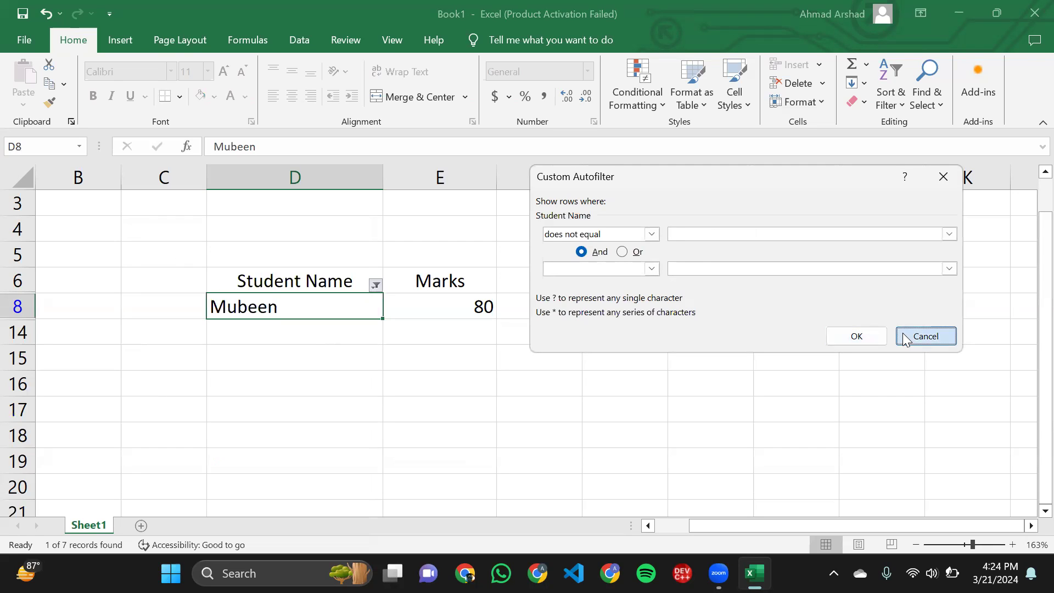
- Undo the Equals text filter on the Student Name column
click(473, 305)
key(ctrl+z)
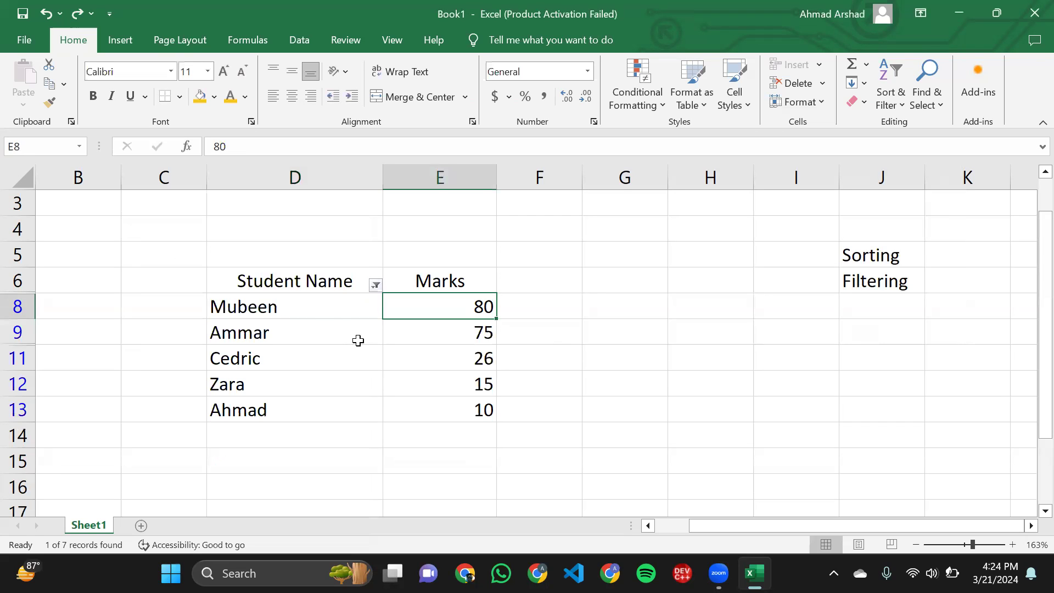
click(321, 322)
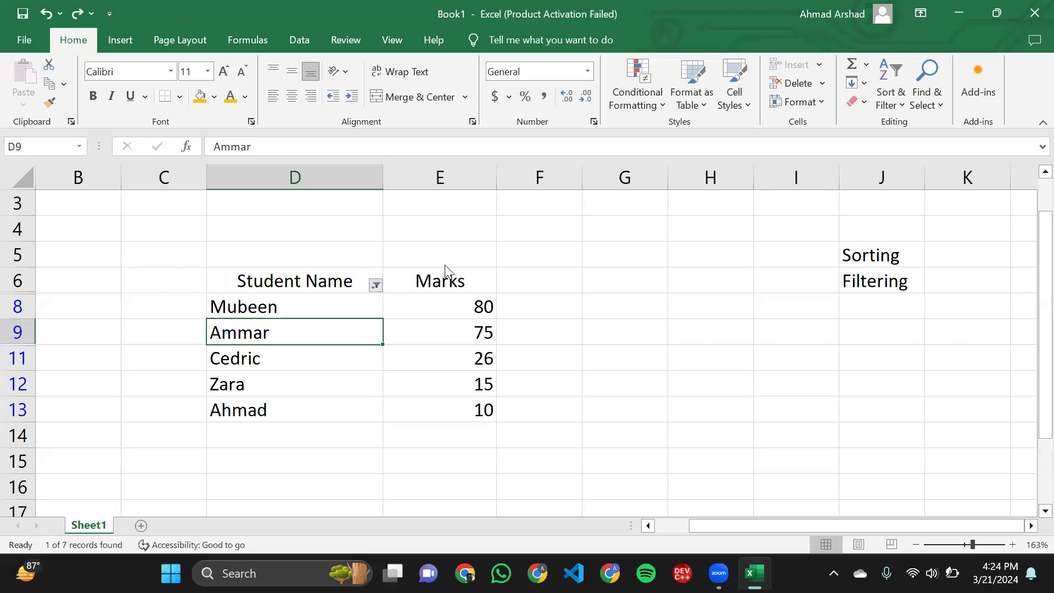
- Apply a Does Not Equal text filter to the Student Name column, excluding the student named in D11
click(376, 285)
mouse_move(302, 332)
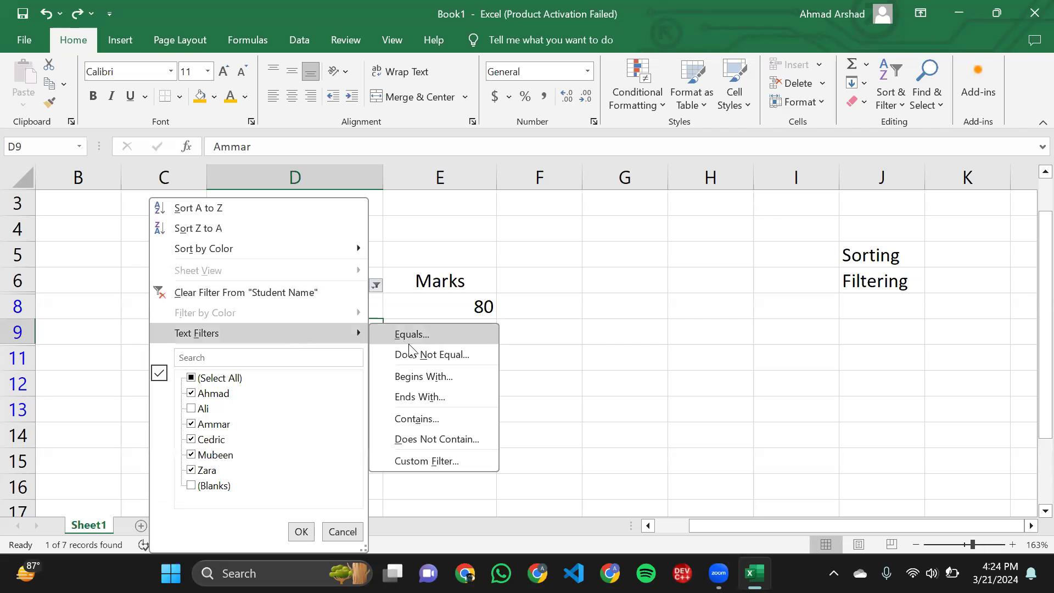
click(429, 355)
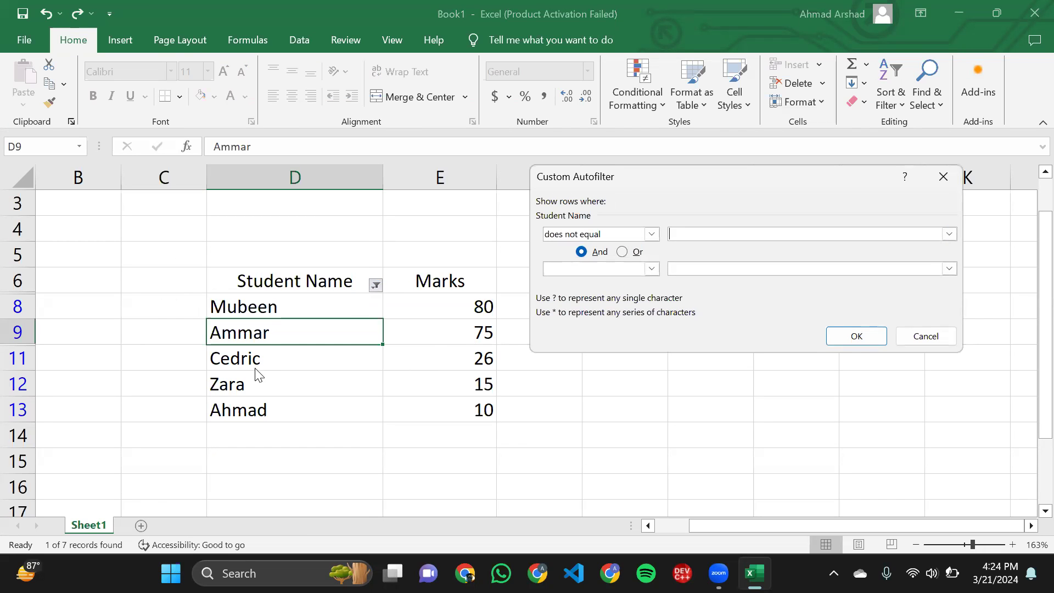
text(Ce)
text(drc)
text(c)
click(671, 235)
double_click(694, 235)
click(705, 236)
click(866, 338)
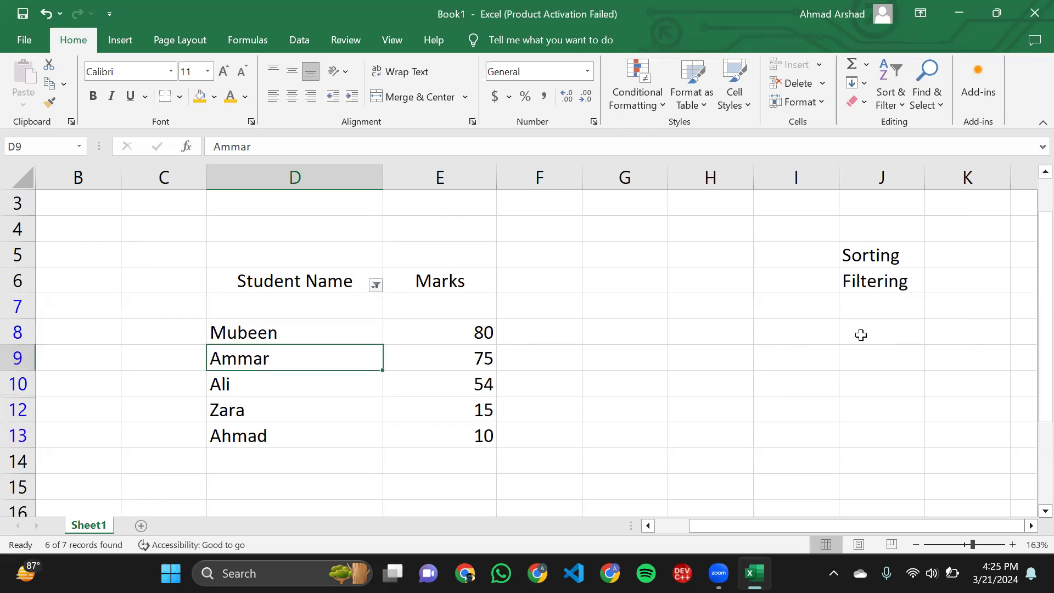
click(256, 328)
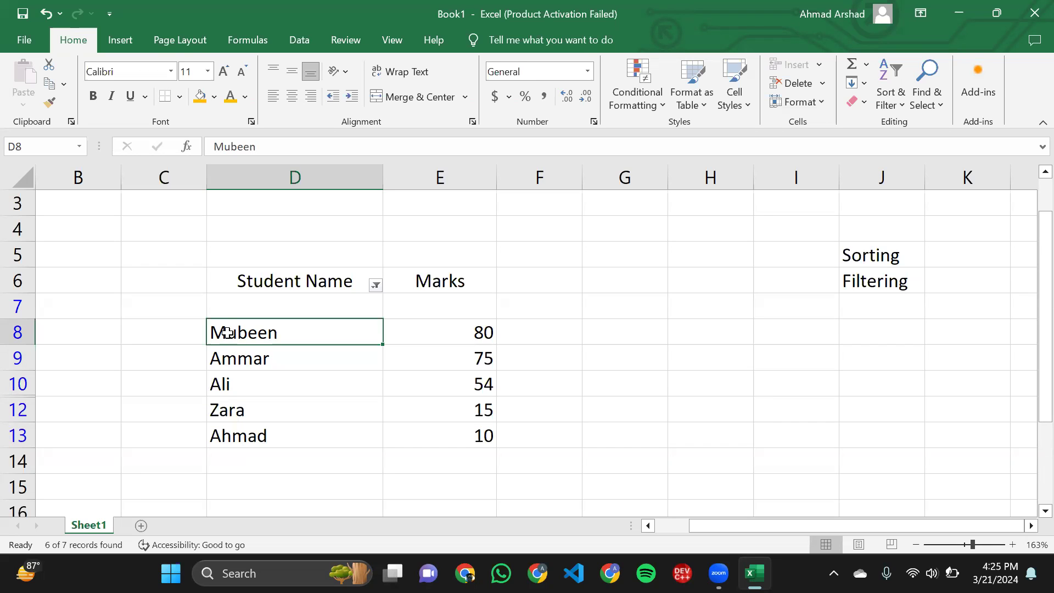
drag(219, 332, 266, 435)
click(266, 435)
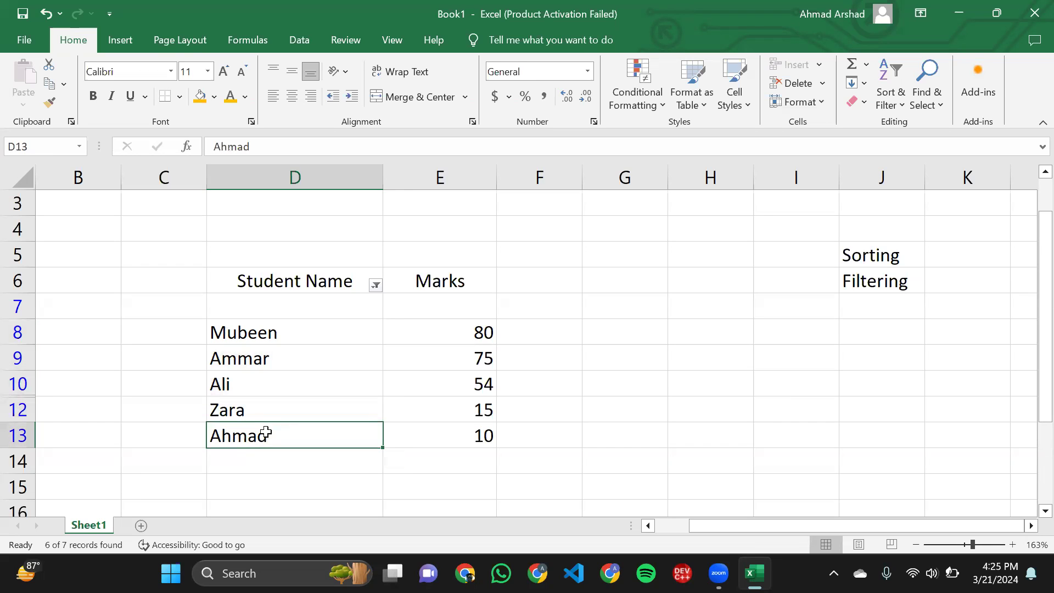
- Undo the Does Not Equal text filter on the Student Name column
key(ctrl+z)
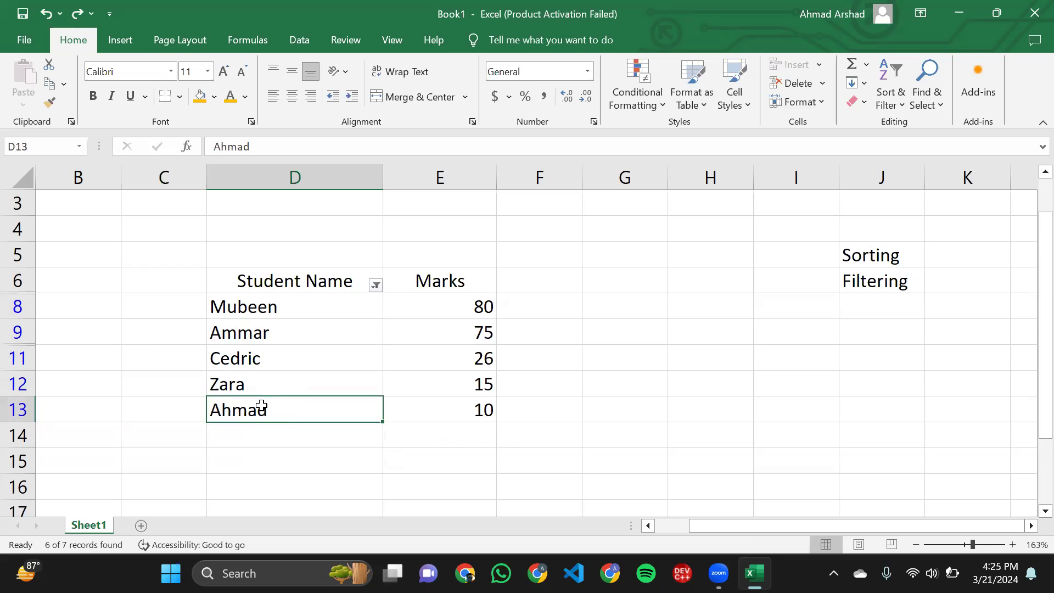
click(280, 459)
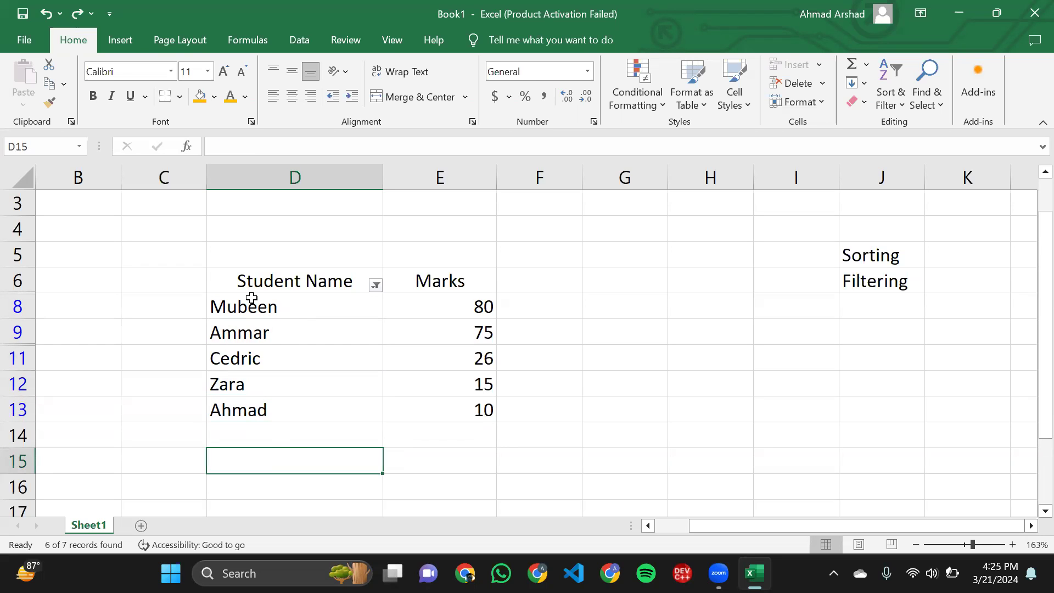
- Apply a Begins With text filter to the Student Name column, using the letter Z as the criterion
click(378, 285)
mouse_move(292, 335)
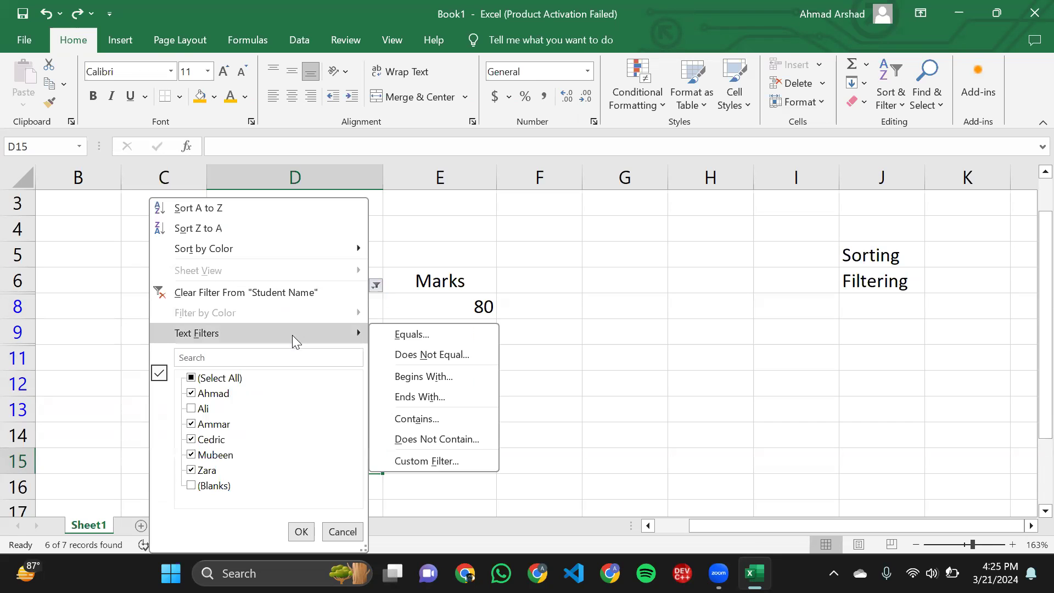
click(437, 379)
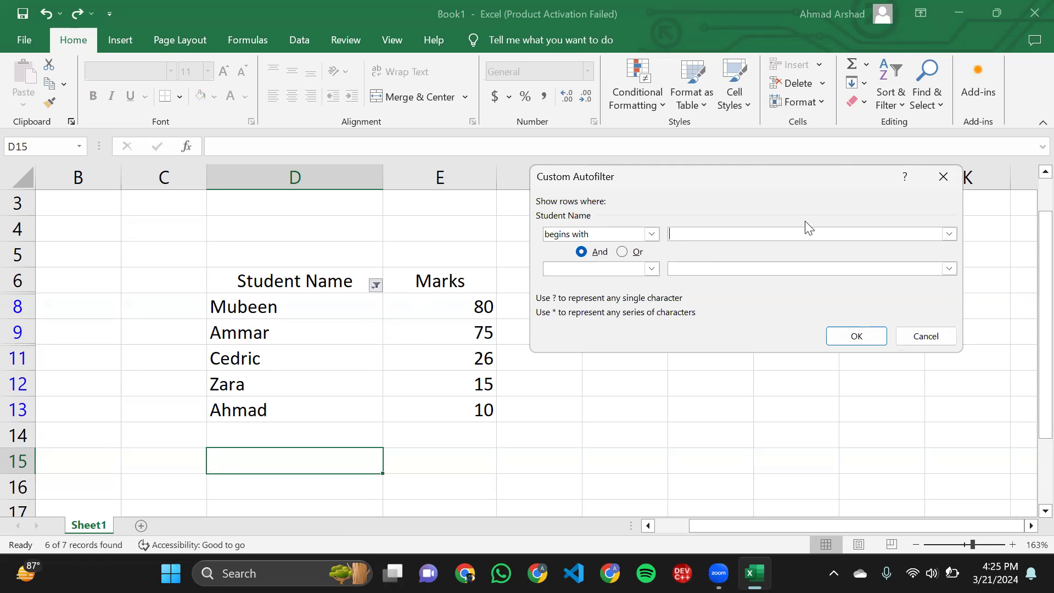
text(Z)
click(836, 339)
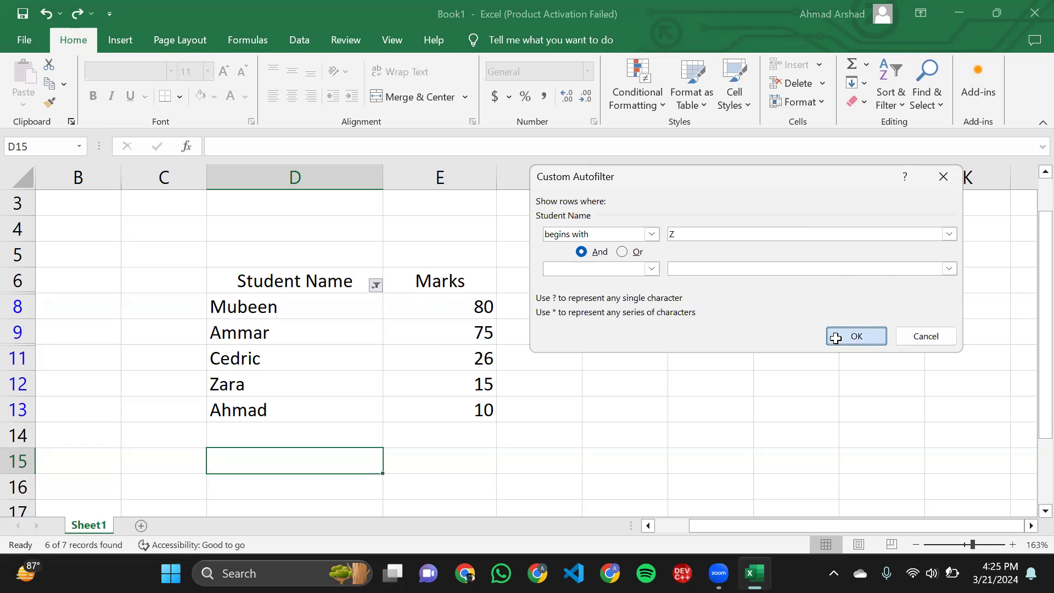
- Extend the Begins With criterion on the Student Name column to the full name of the student in D12
click(373, 299)
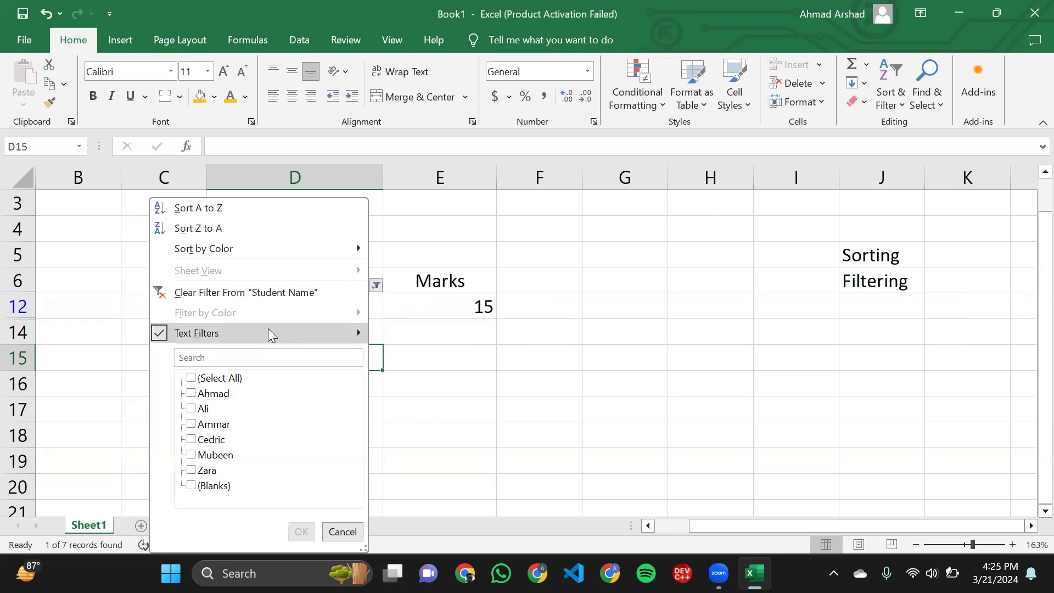
mouse_move(269, 332)
click(388, 377)
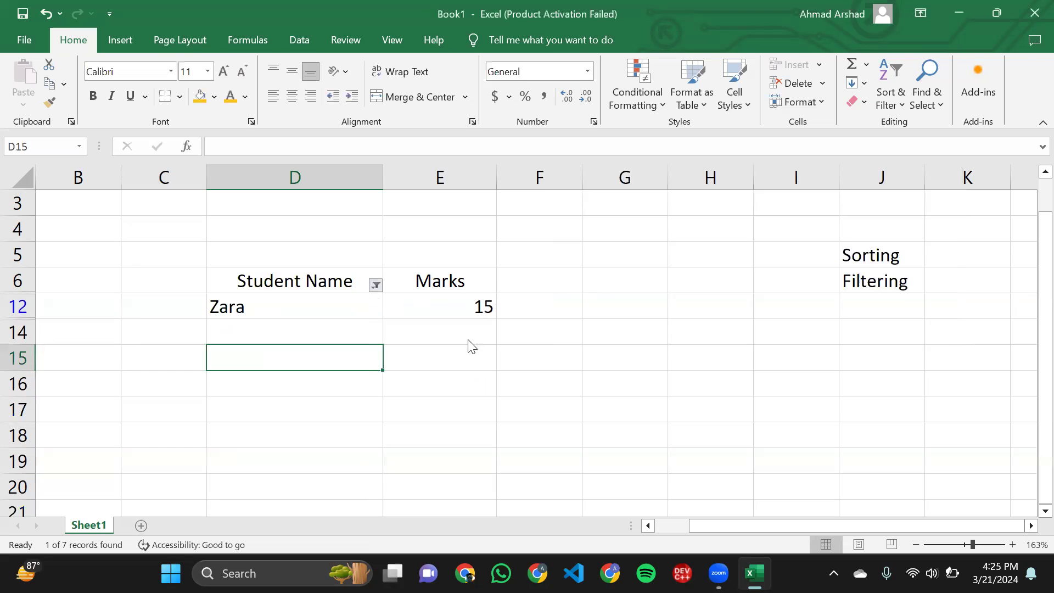
click(708, 232)
text(ar)
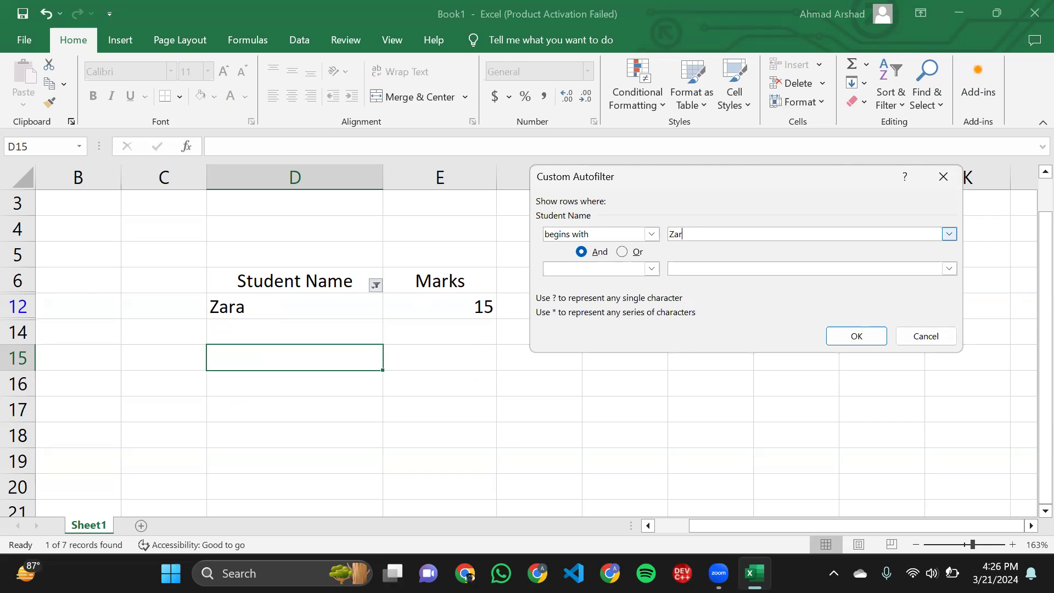
text(a)
click(836, 341)
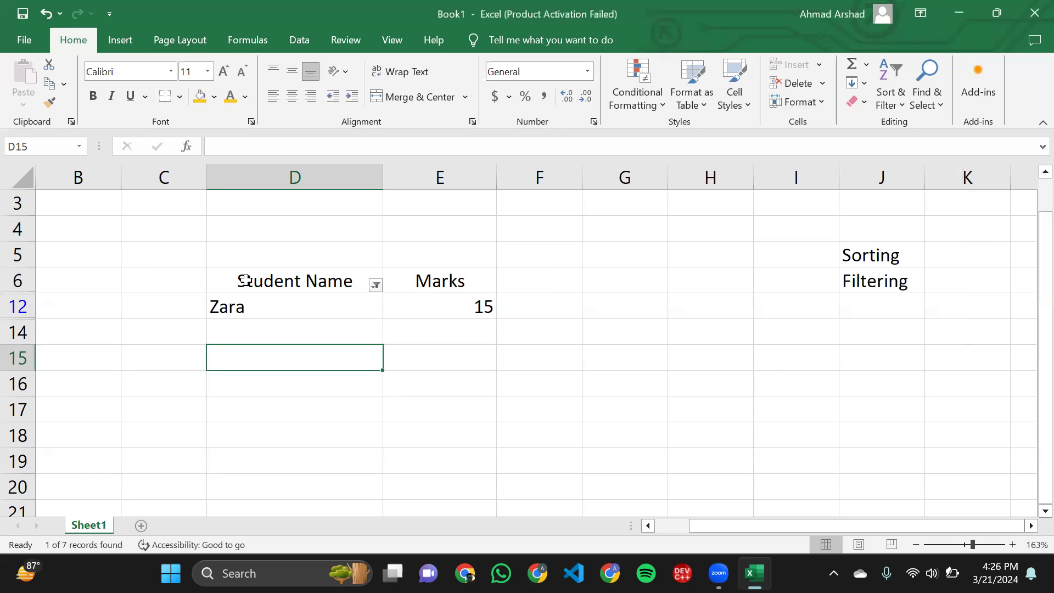
- Undo the Begins With text filter on the Student Name column
click(438, 317)
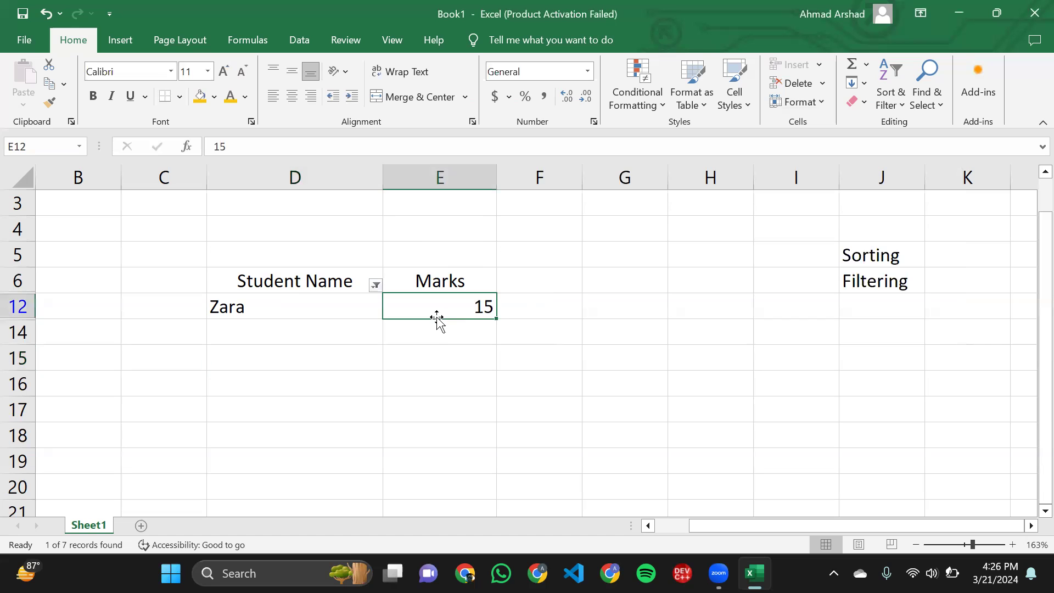
key(ctrl+z)
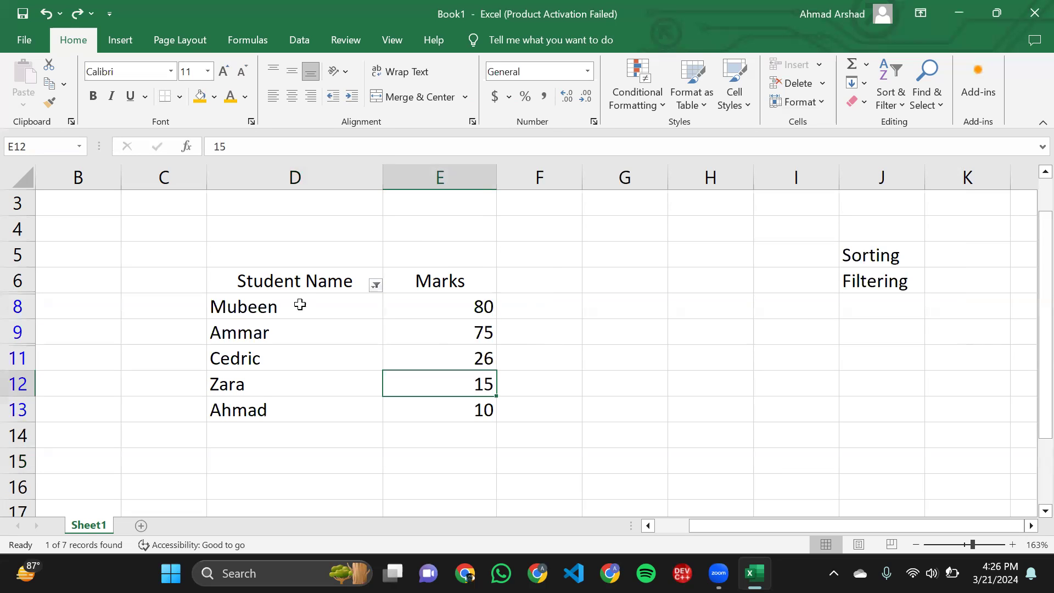
- Apply an Ends With text filter to the Student Name column, using the letter r as the criterion
click(319, 303)
click(376, 285)
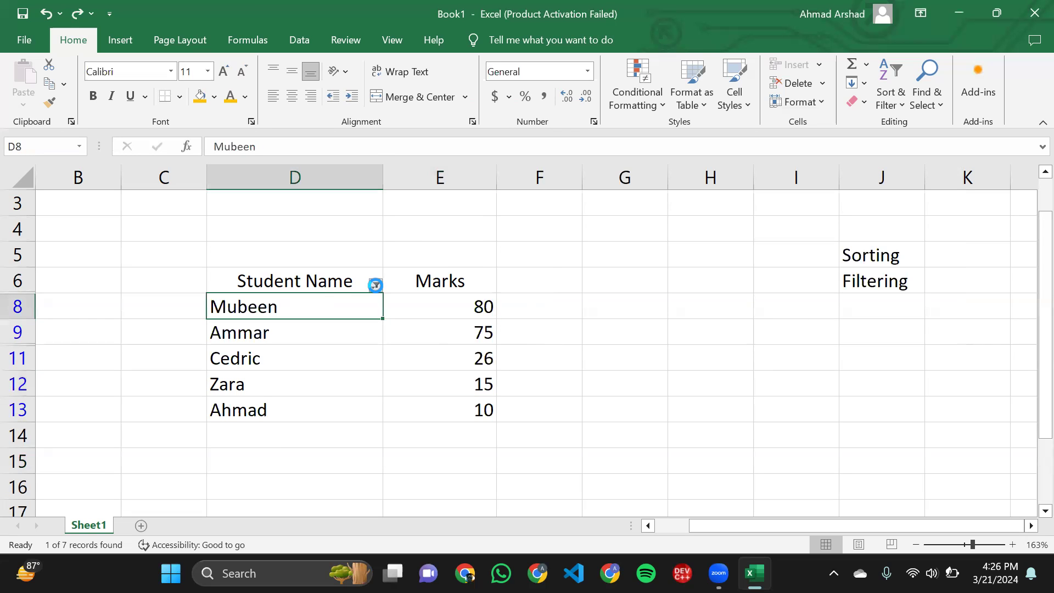
mouse_move(318, 335)
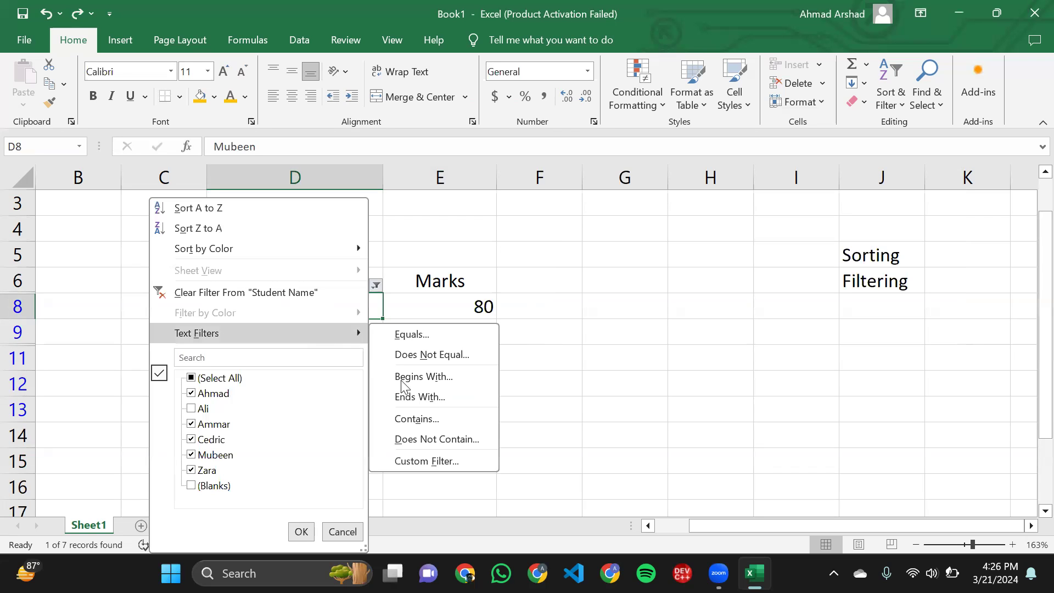
click(427, 397)
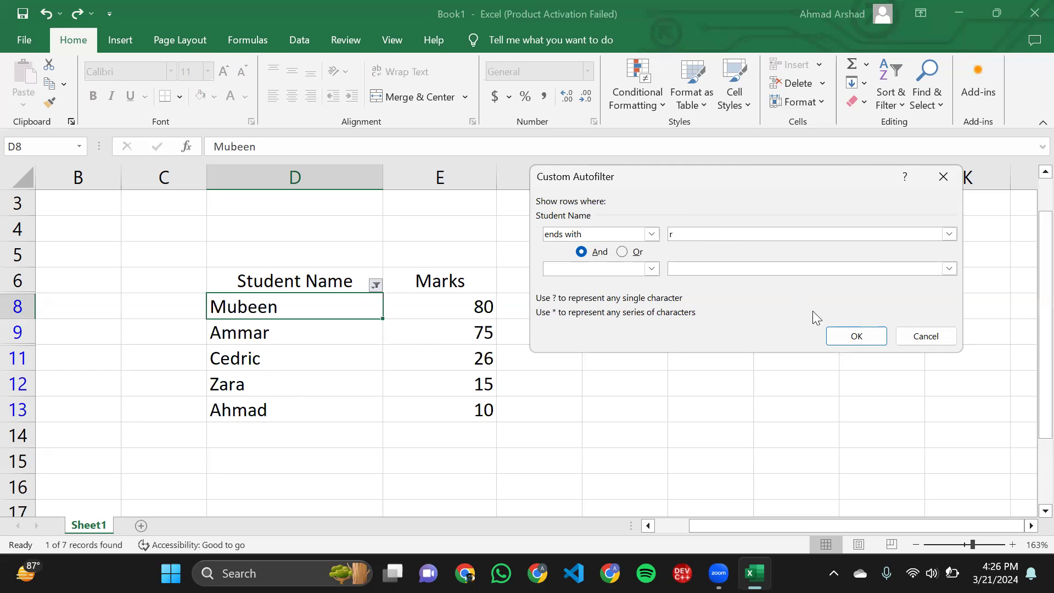
click(853, 340)
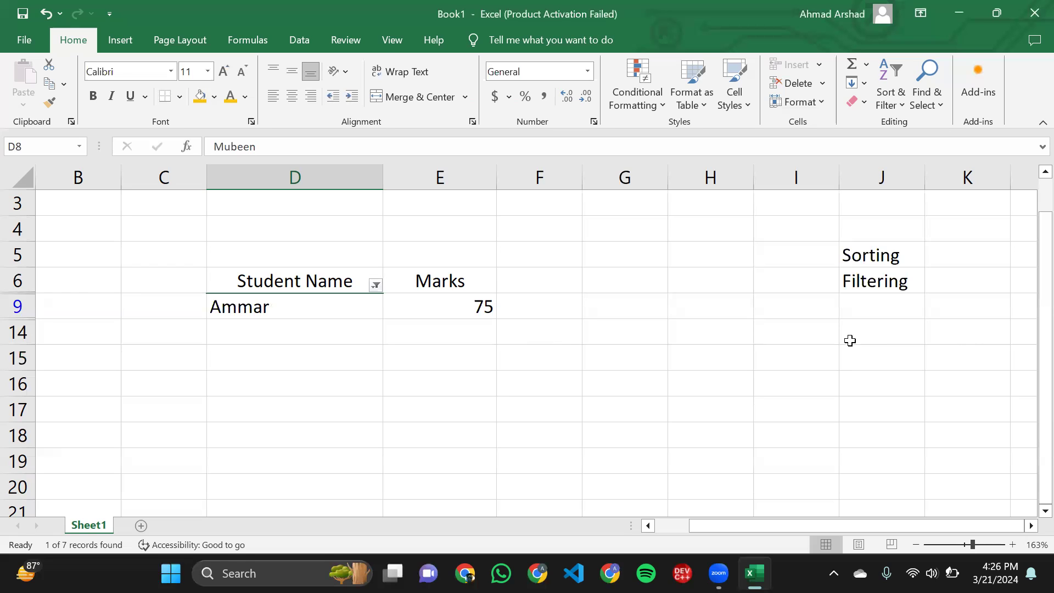
click(249, 287)
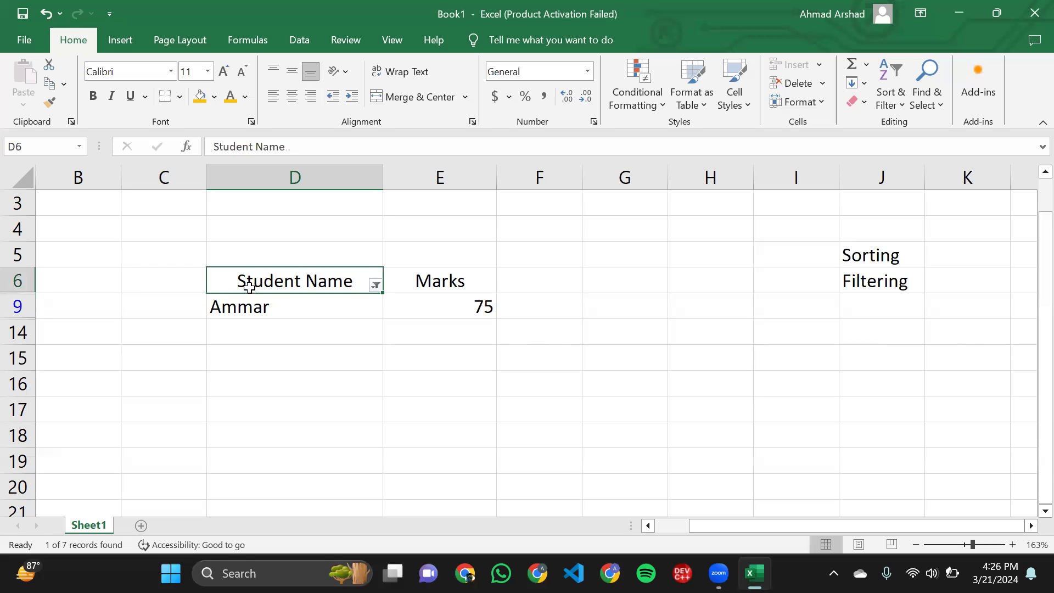
drag(249, 286, 358, 304)
click(360, 304)
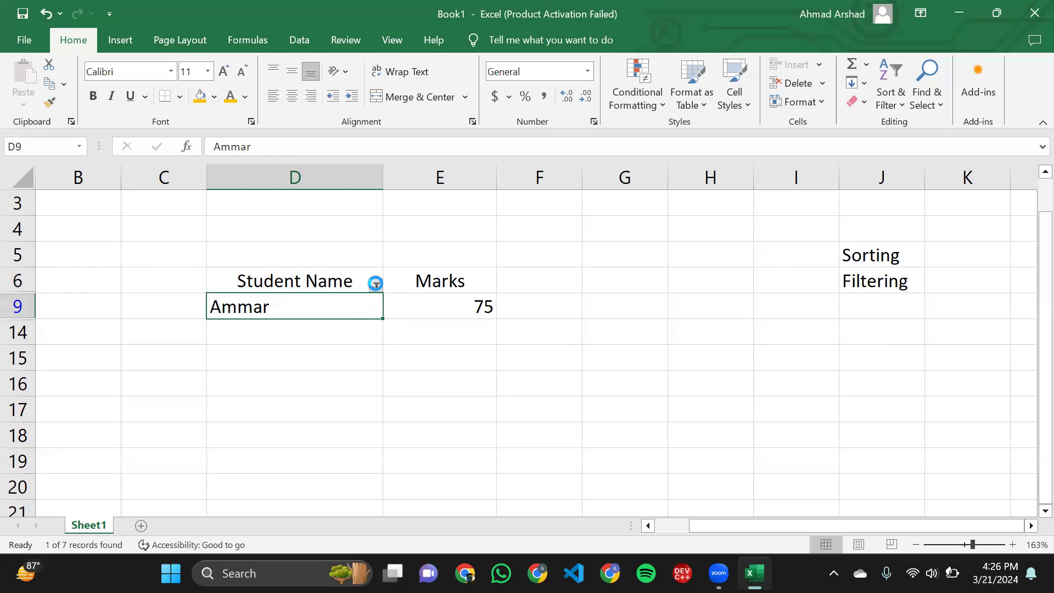
click(376, 284)
mouse_move(299, 339)
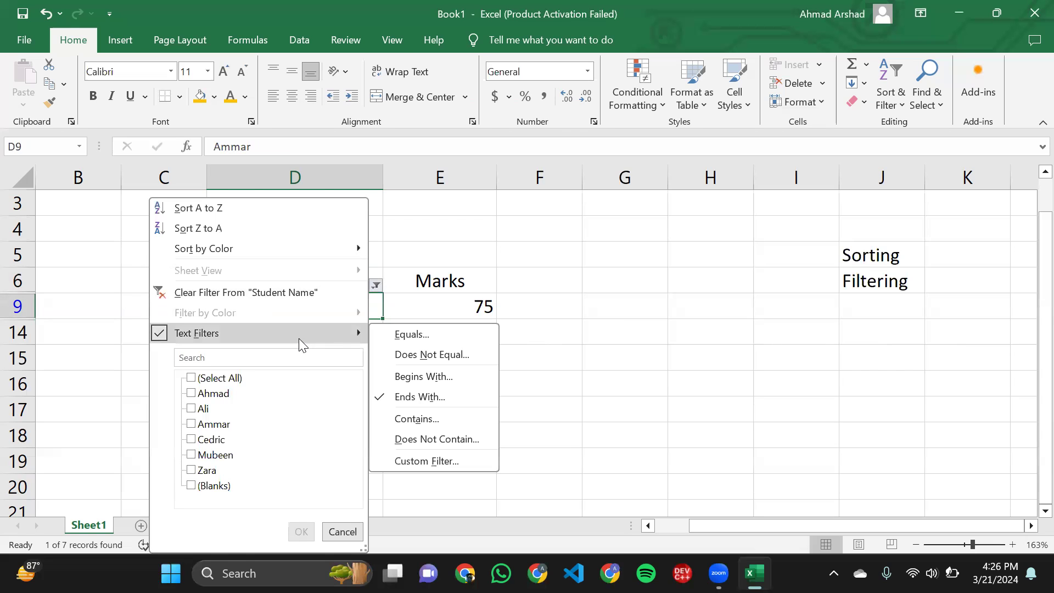
click(442, 421)
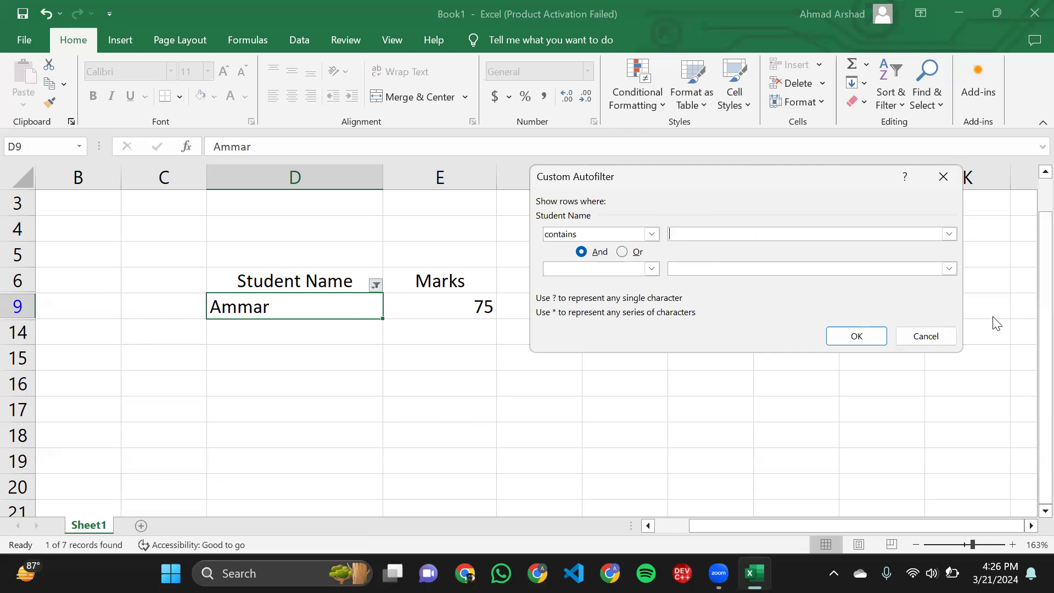
click(941, 338)
- Undo the Ends With text filter on the Student Name column
click(552, 371)
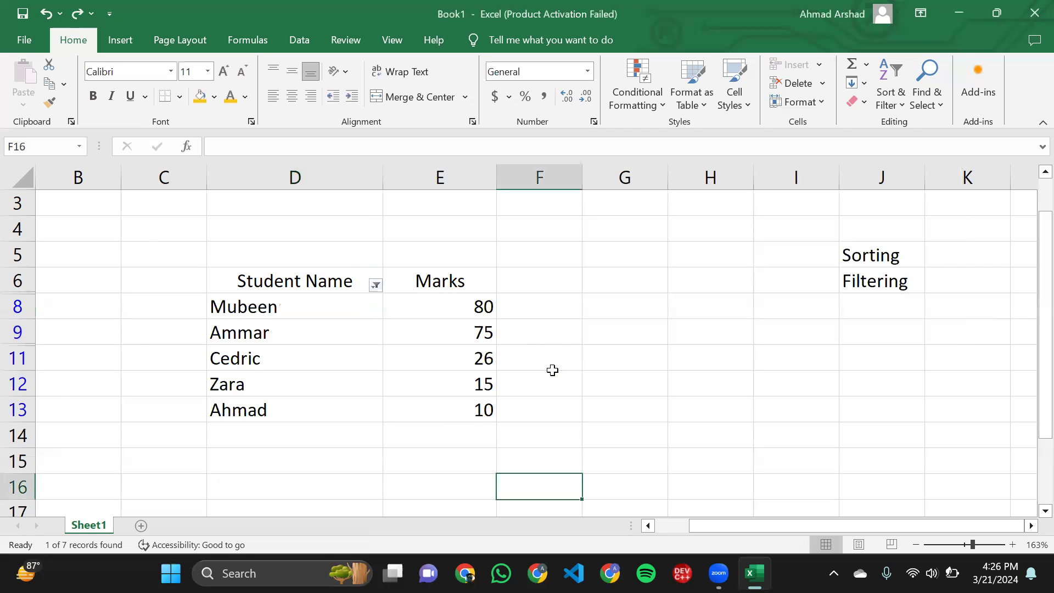
key(ctrl+z)
- Apply a Contains text filter to the Student Name column with the criterion ee, and check the matching row
click(375, 288)
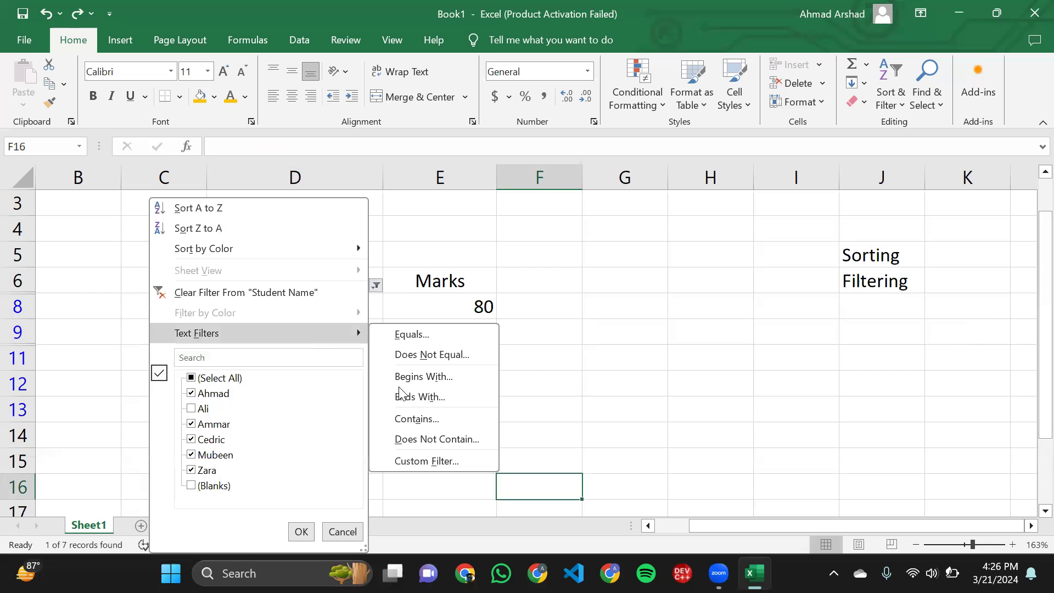
click(417, 420)
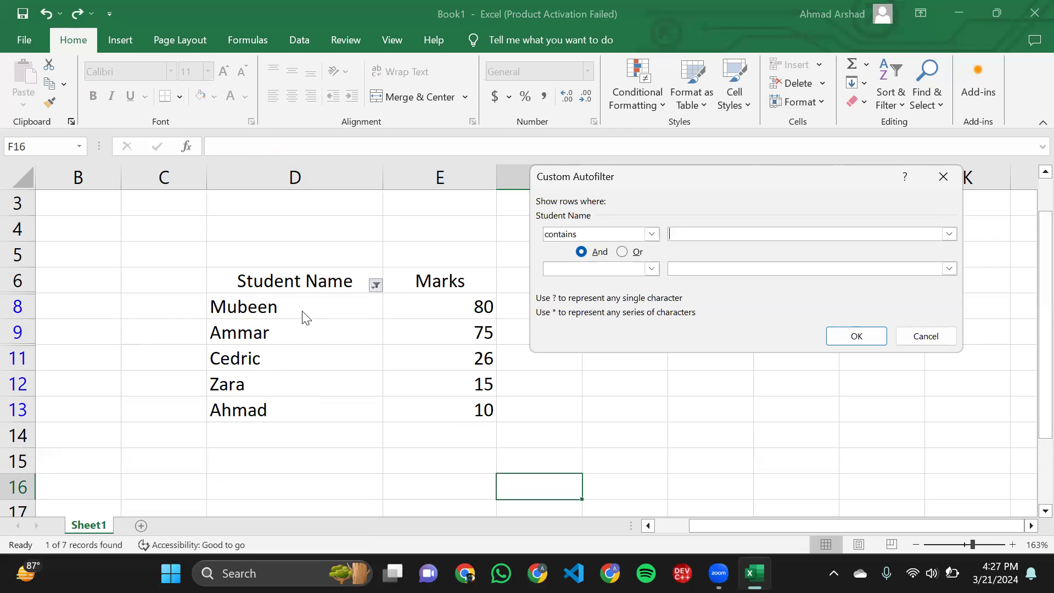
text(ee)
click(852, 337)
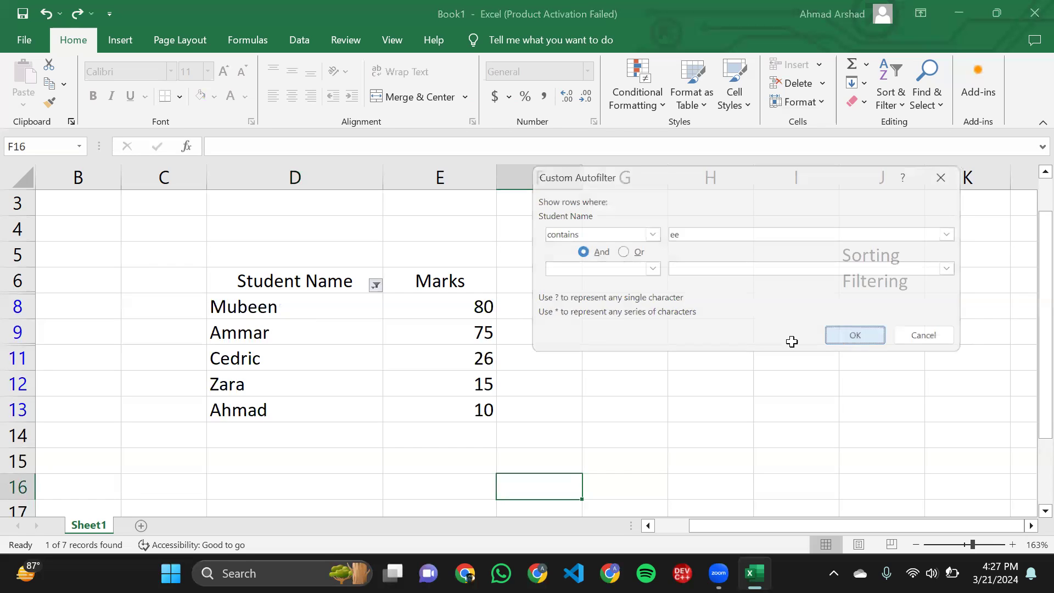
drag(245, 307, 461, 313)
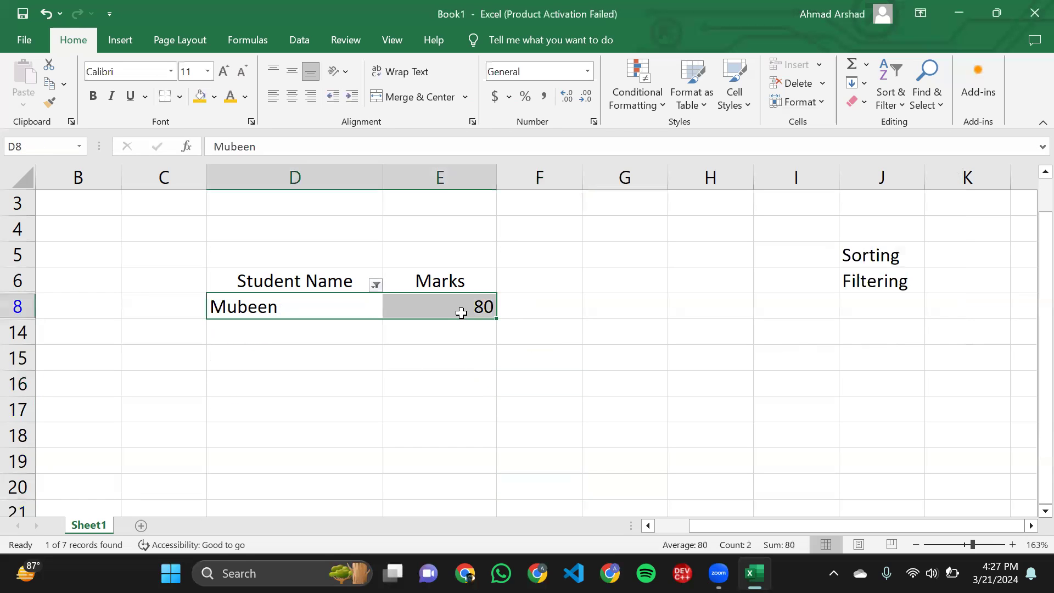
click(462, 313)
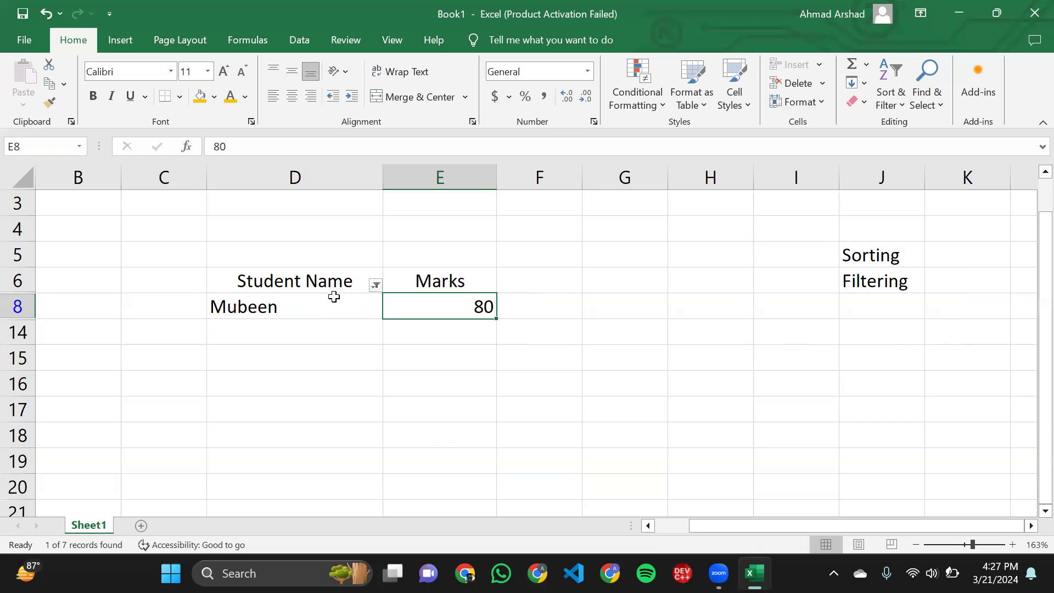
click(318, 300)
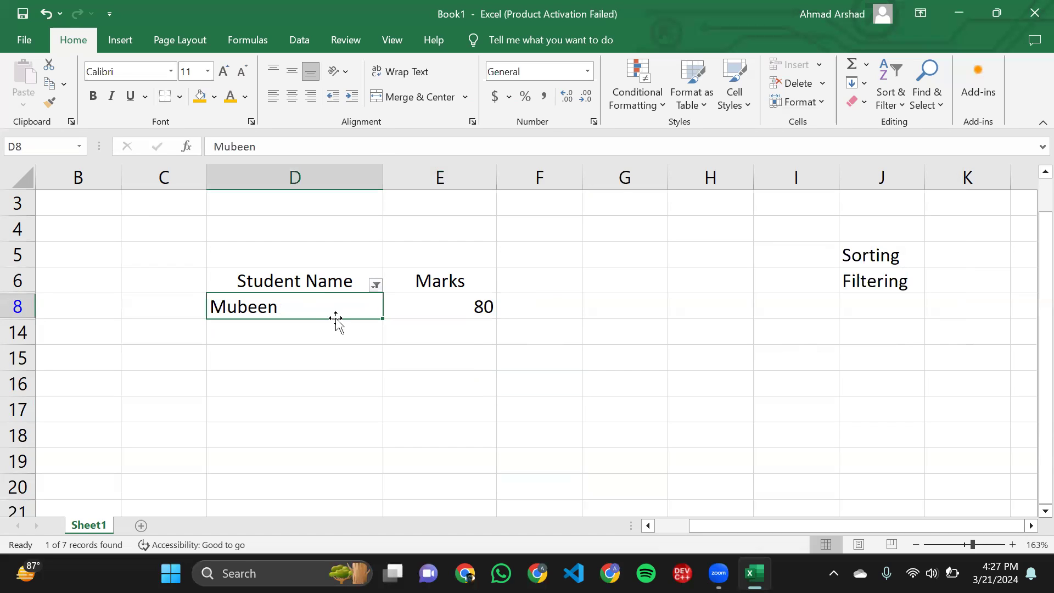
- Undo the Contains text filter on the Student Name column
key(ctrl+z)
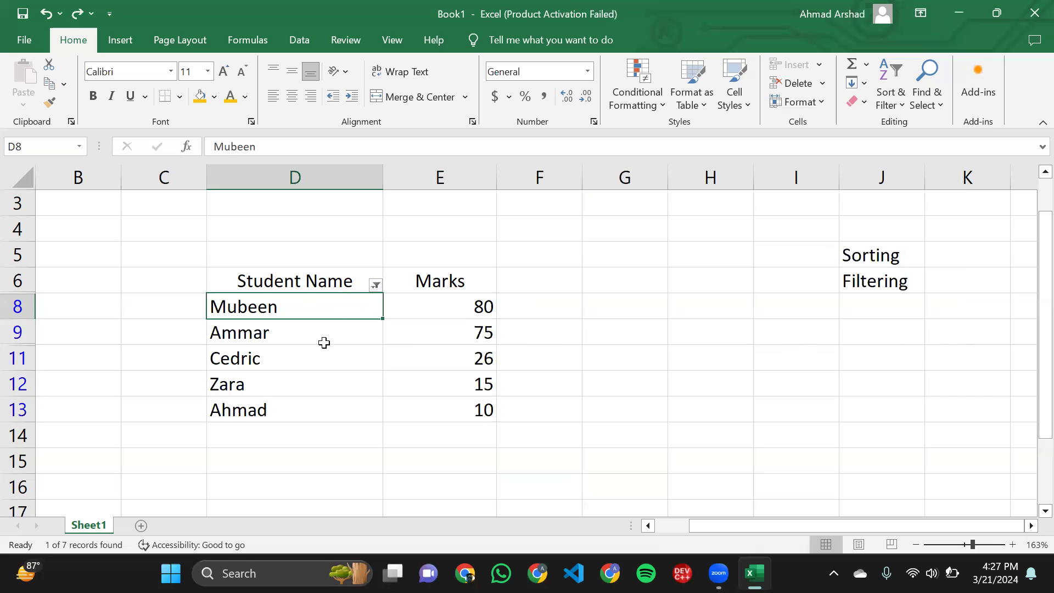
click(413, 343)
drag(397, 306, 440, 416)
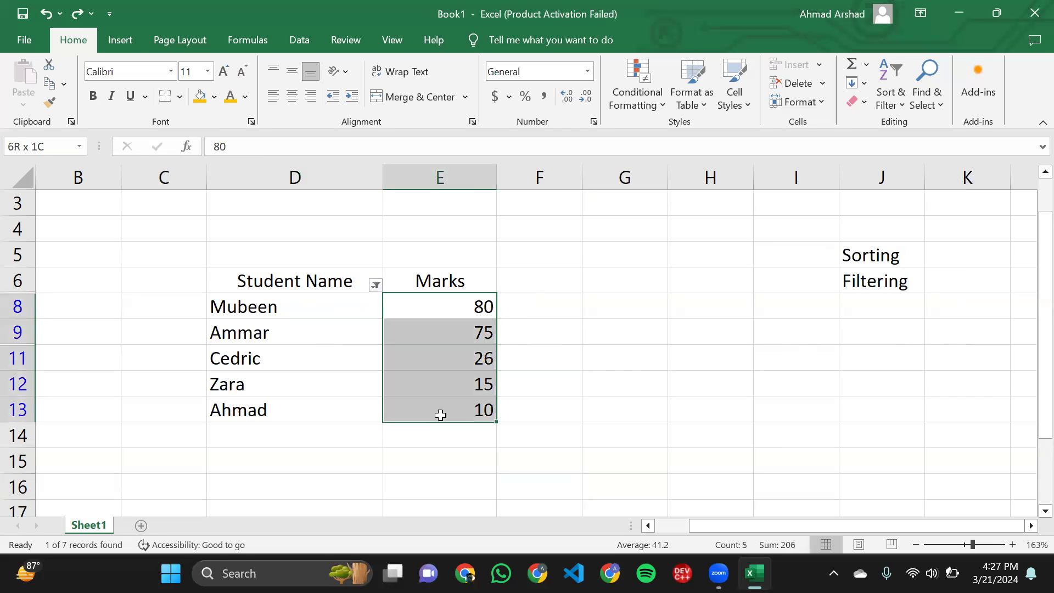
click(440, 415)
- Remove the filter from the Student Name column and turn on filtering for the Marks column, E6:E13, instead
drag(401, 280, 428, 406)
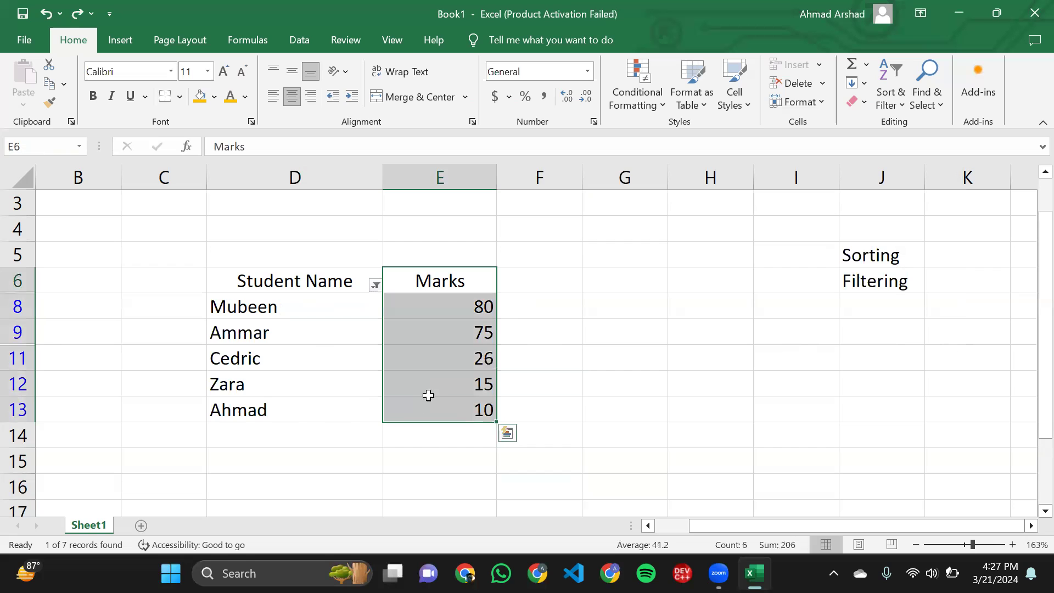
click(881, 108)
click(899, 186)
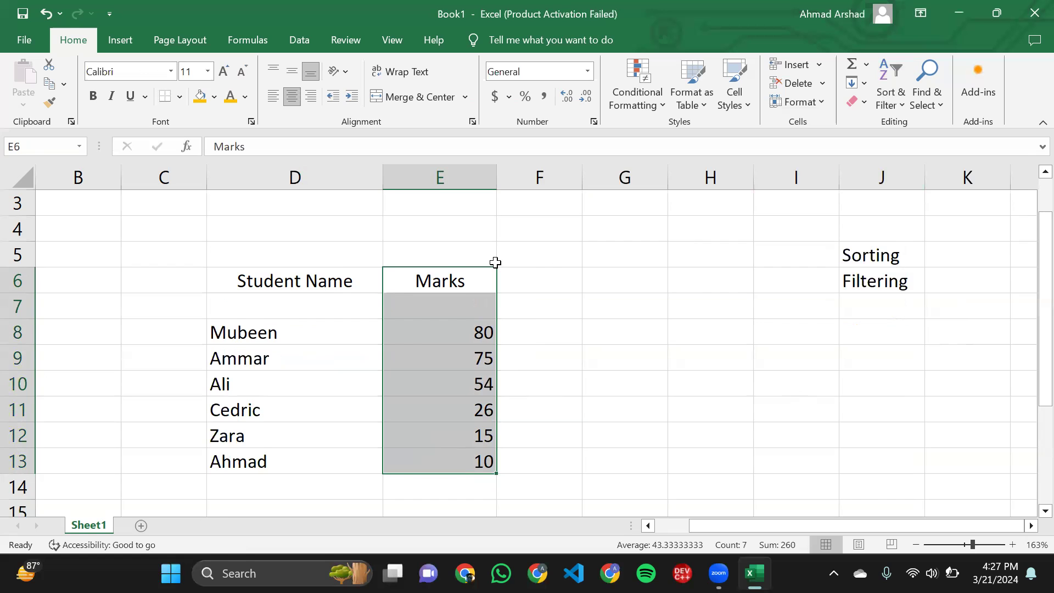
scroll(495, 263, down, 1)
click(899, 88)
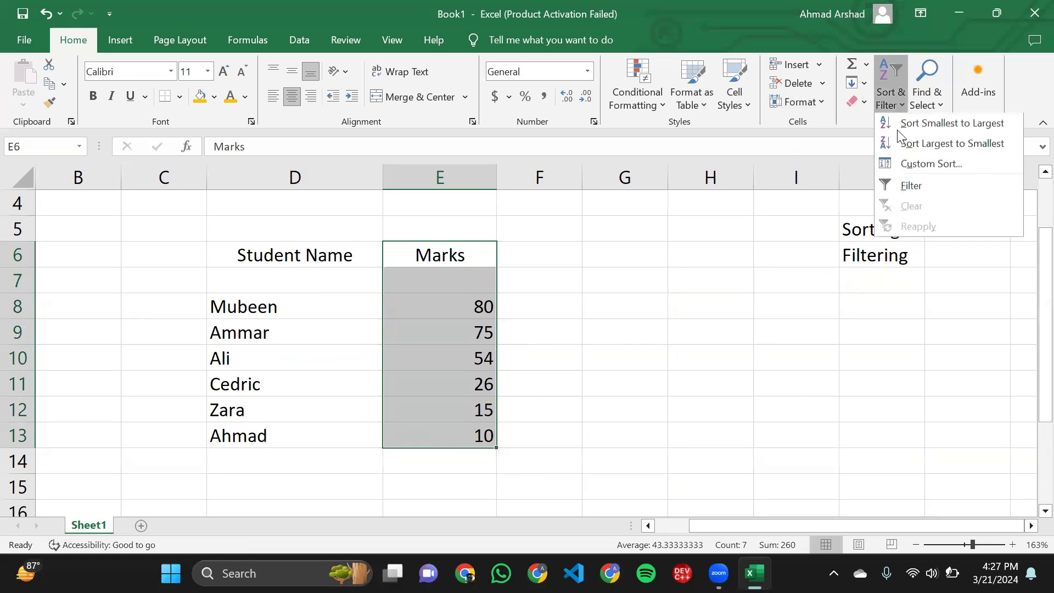
click(907, 186)
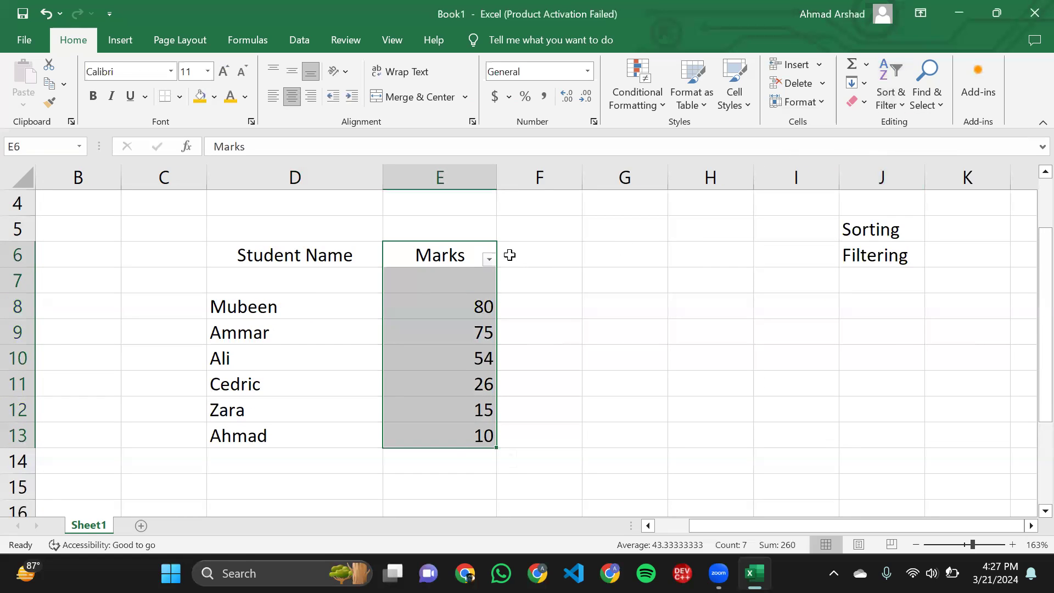
- Filter the Marks column to show only the values 26 and 54
click(489, 260)
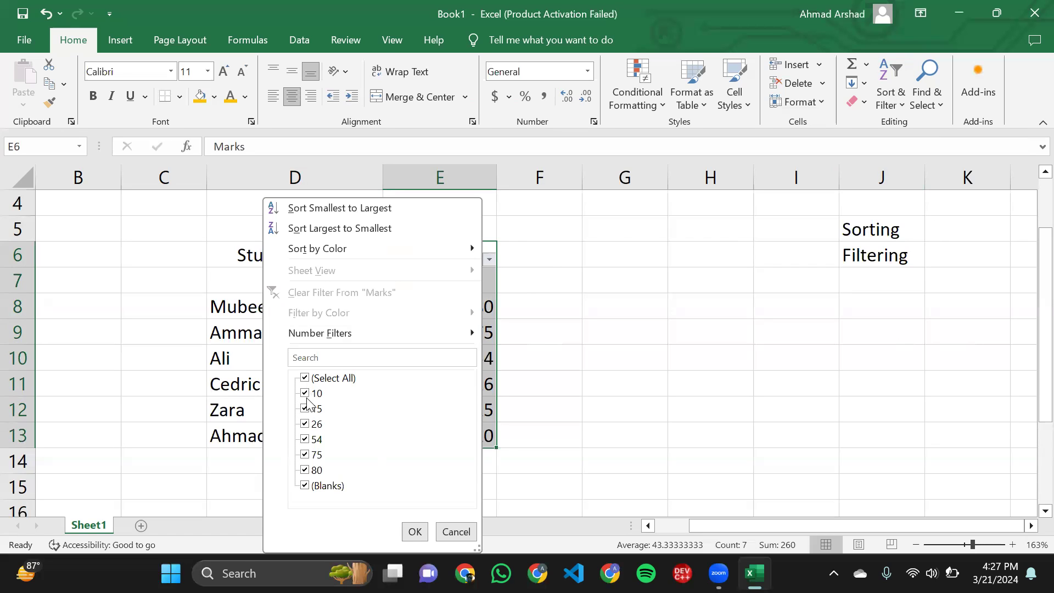
click(305, 485)
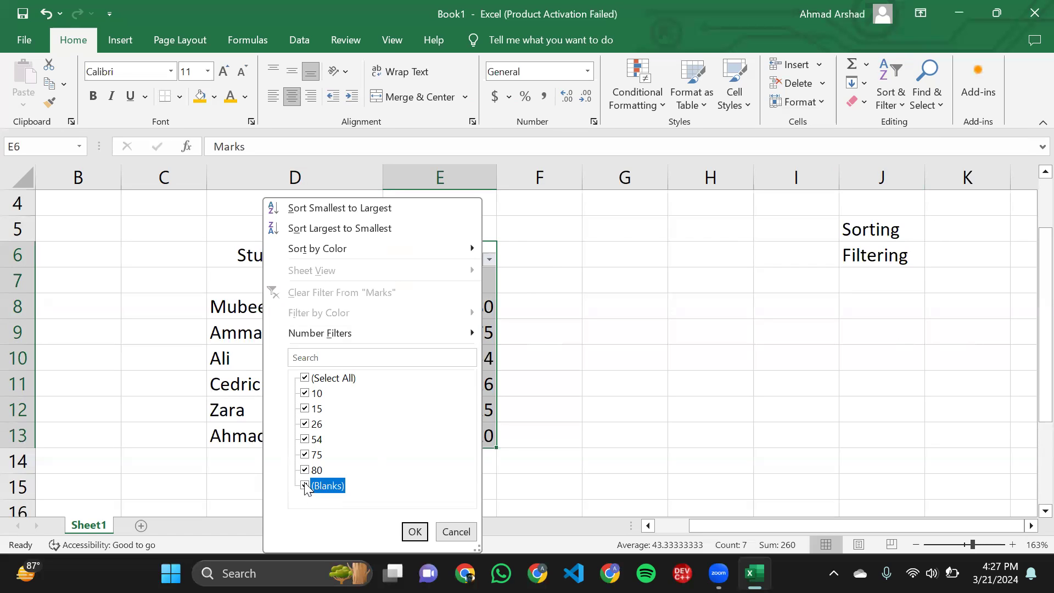
click(305, 378)
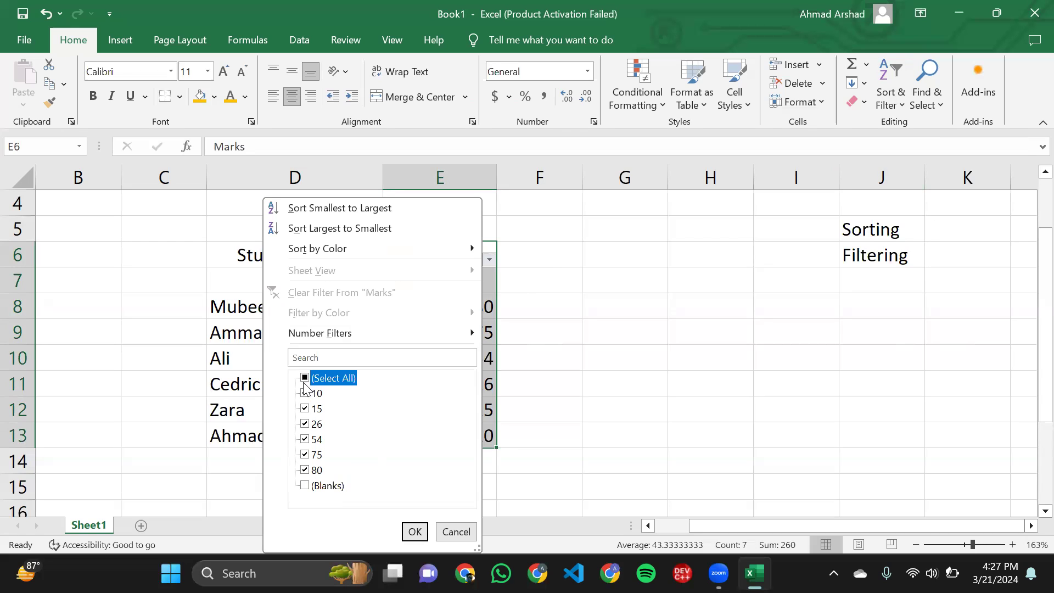
click(305, 379)
click(305, 425)
click(305, 439)
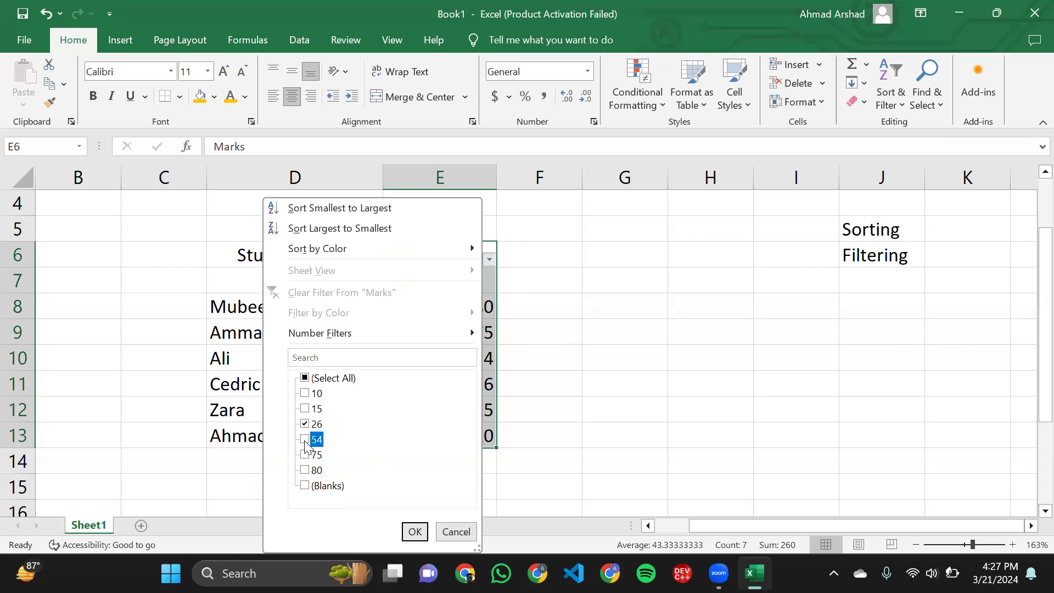
click(415, 533)
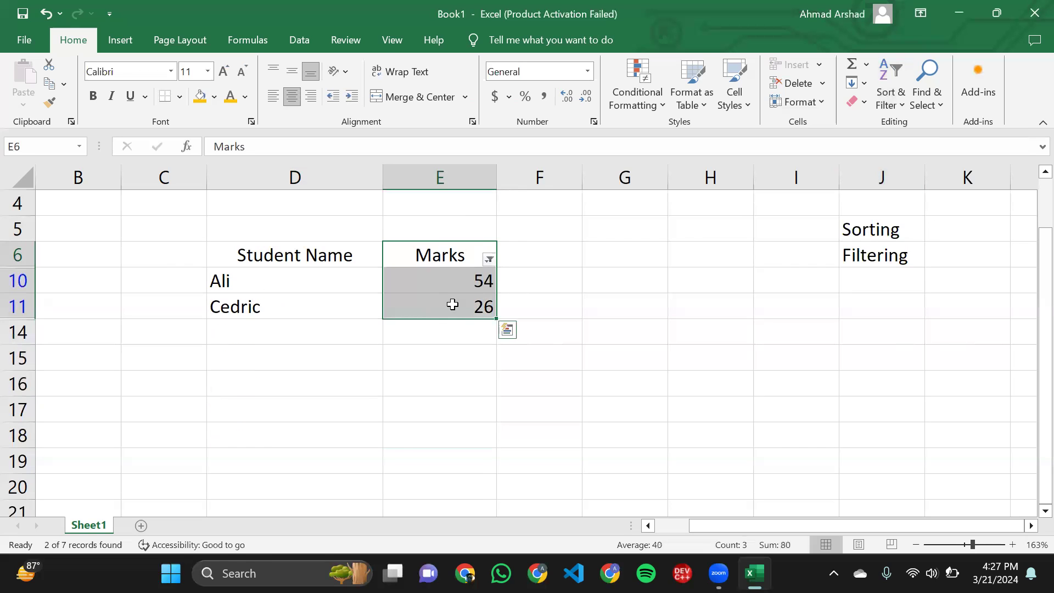
- Undo the value filter on the Marks column
click(452, 303)
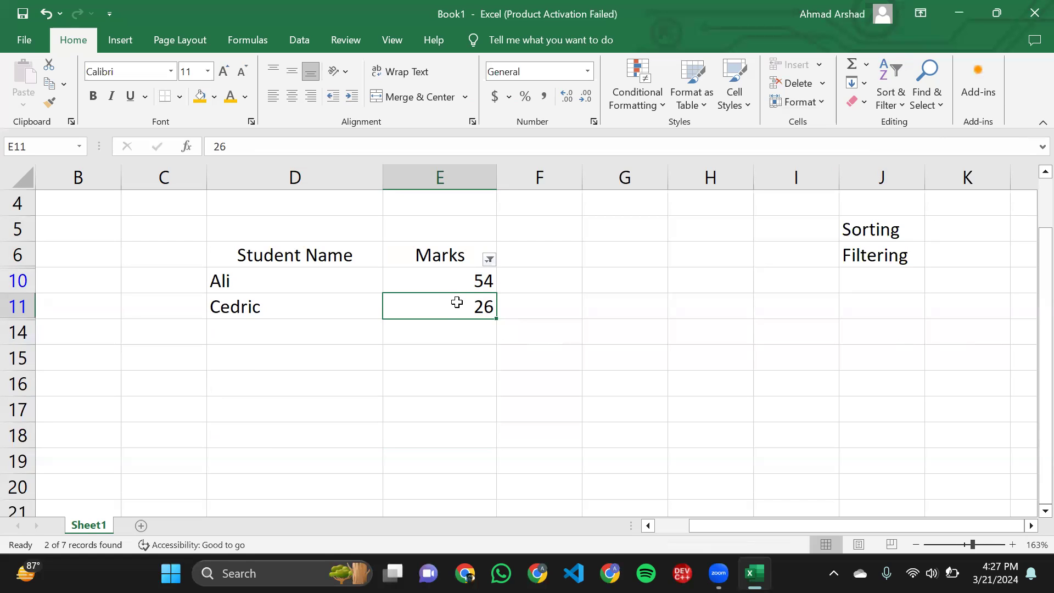
key(ctrl+z)
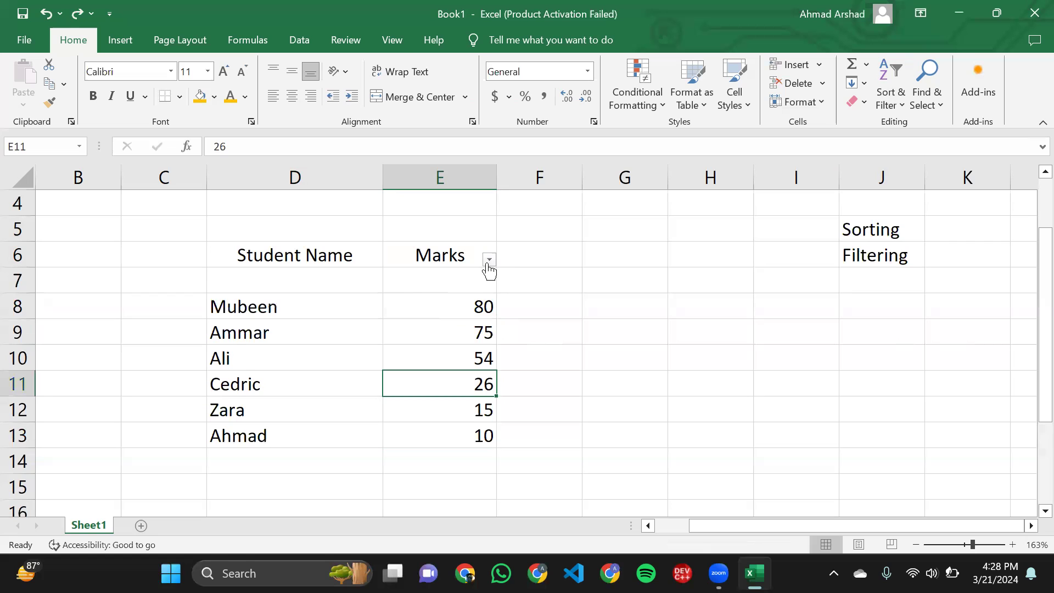
click(403, 301)
drag(407, 256, 449, 422)
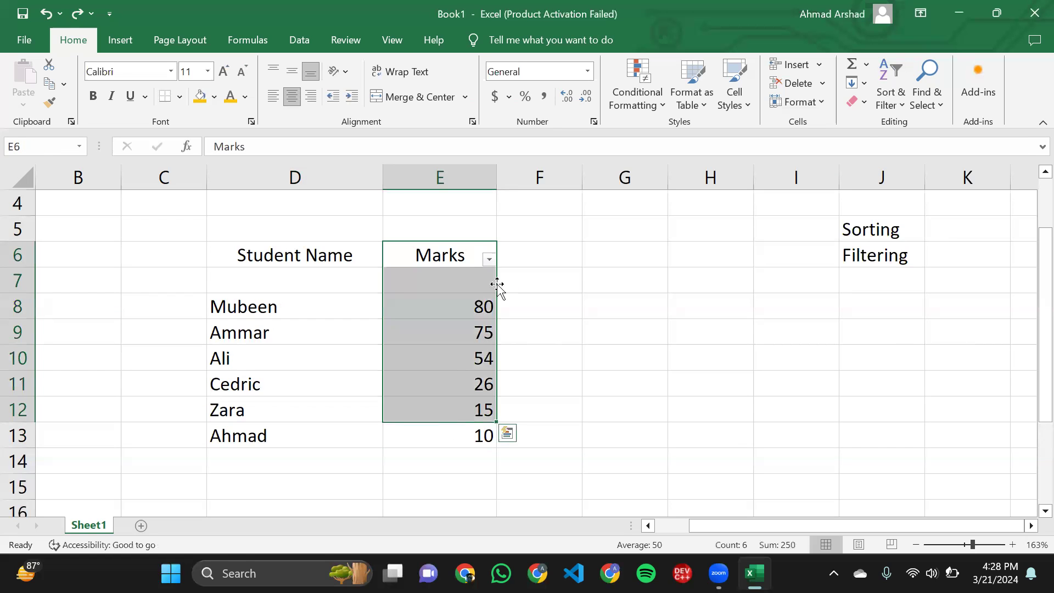
click(546, 221)
- Bring up the number filter conditions for the Marks column
click(489, 259)
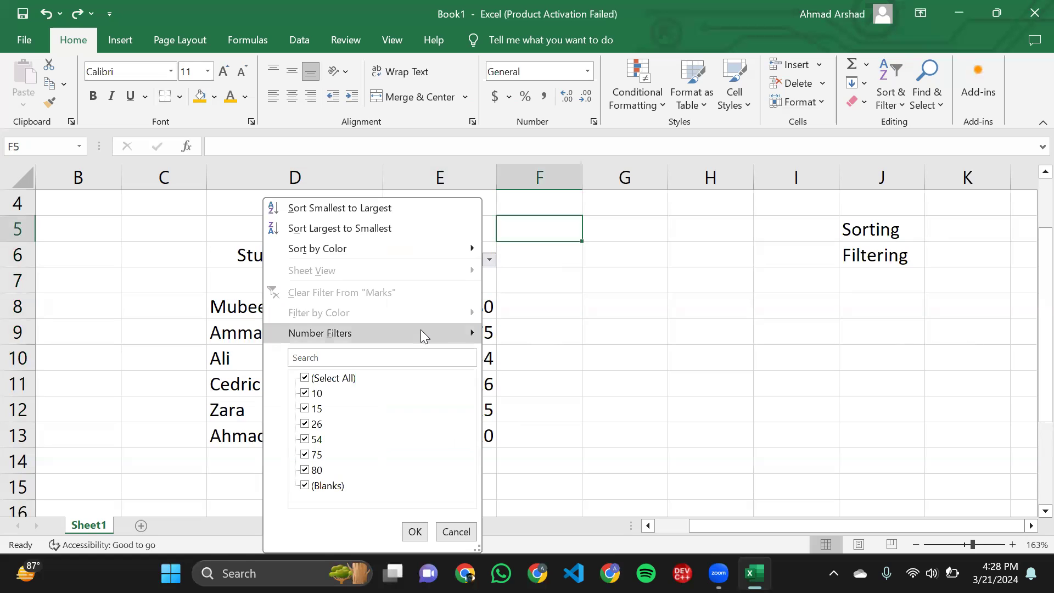
mouse_move(421, 332)
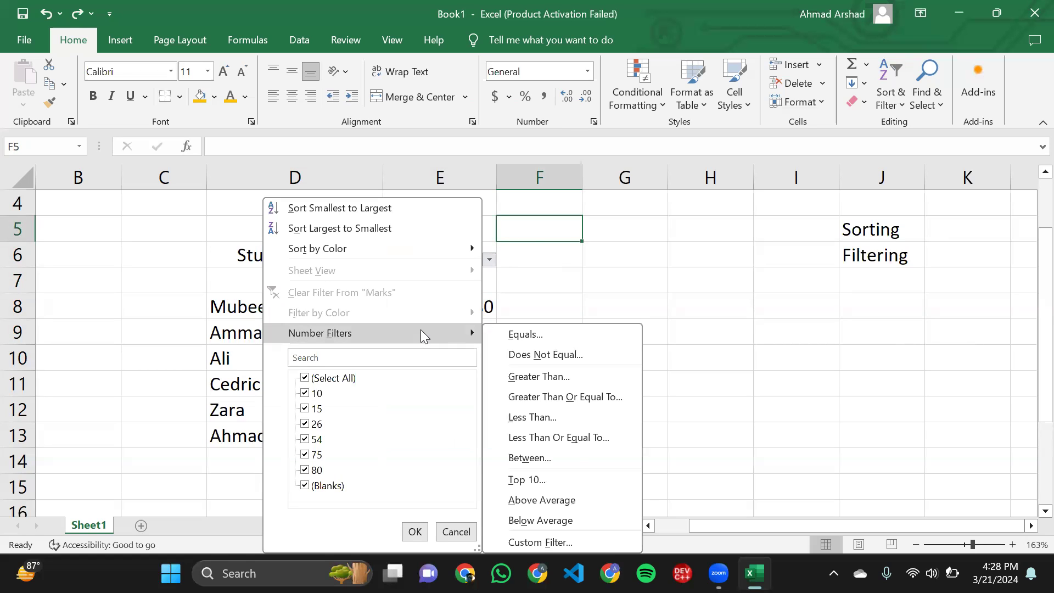
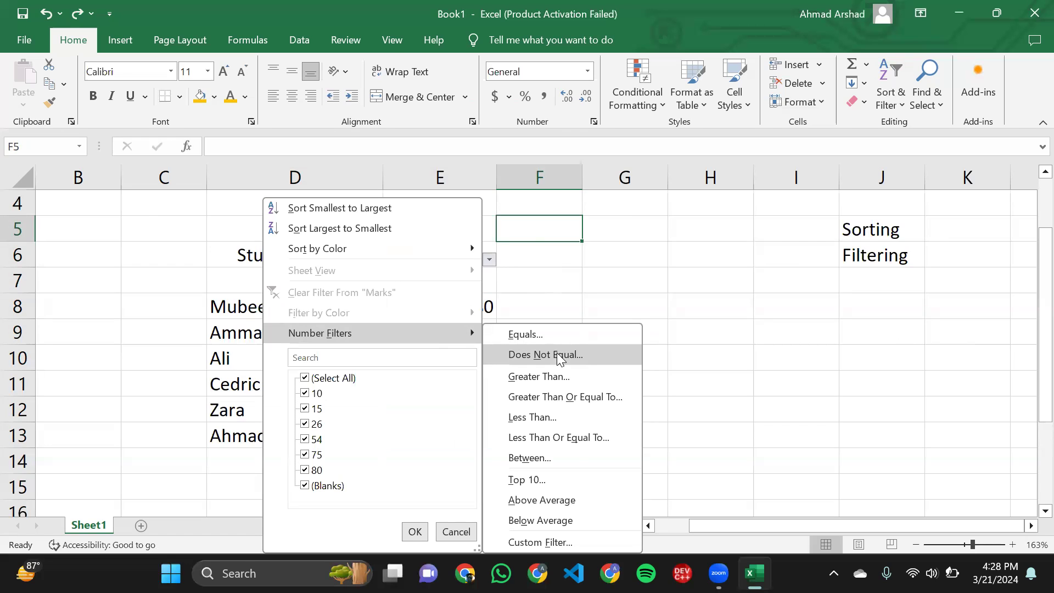
- Filter the Marks column to show only rows whose value does not equal 75
click(557, 354)
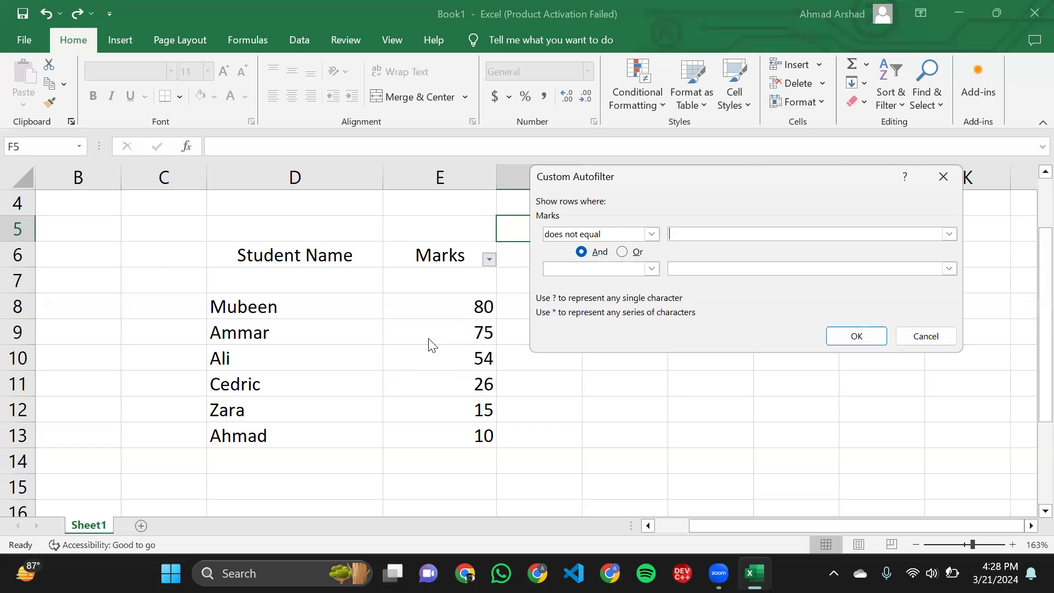
text(75)
click(881, 338)
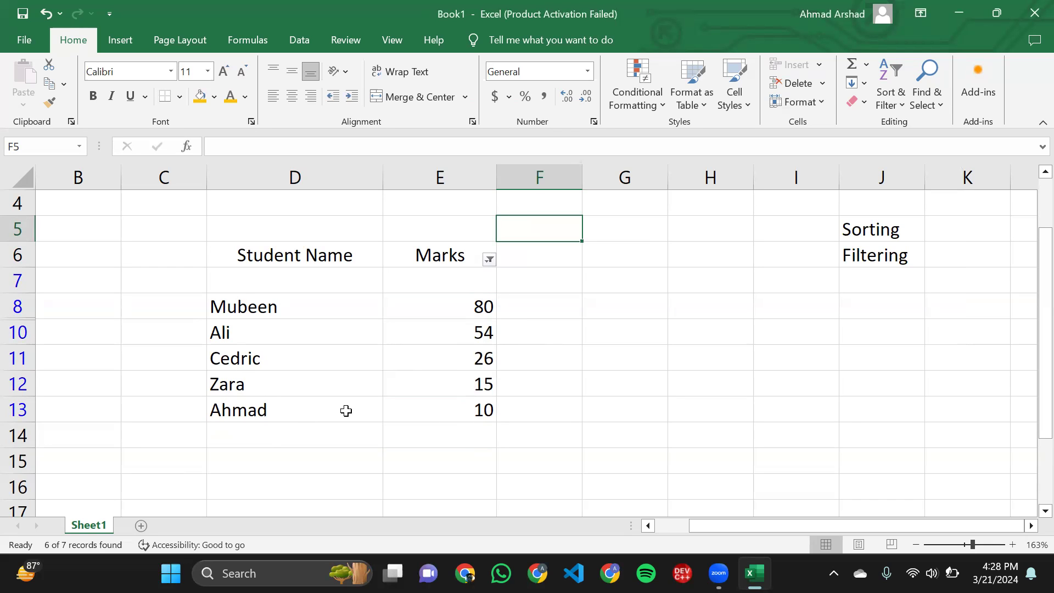
- Undo the does-not-equal filter on the Marks column
click(489, 260)
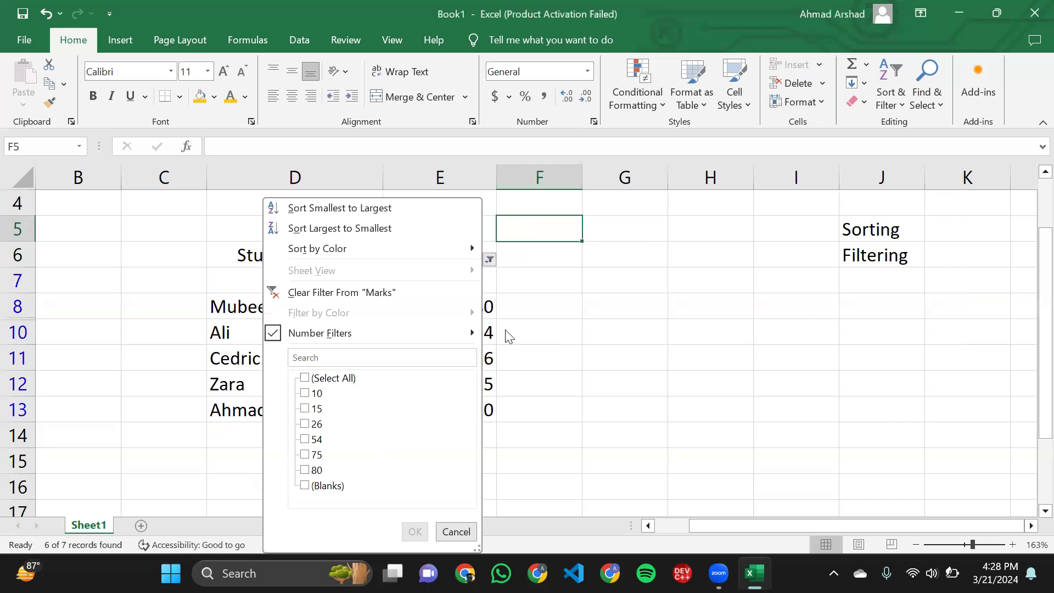
click(484, 370)
key(ctrl+z)
- Start a custom number filter on the Marks column with the is greater than condition
click(489, 260)
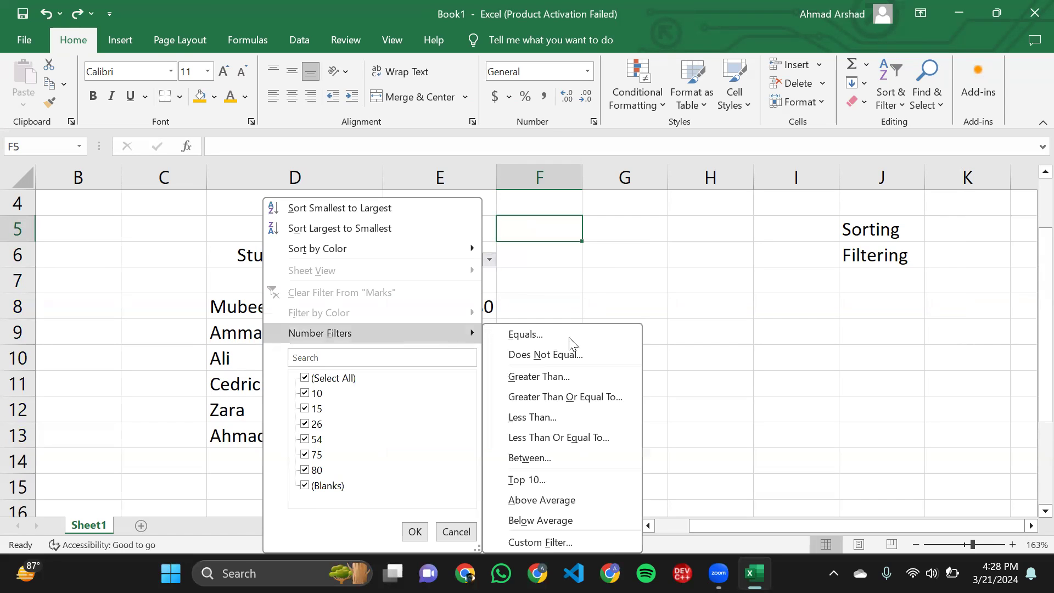
click(568, 377)
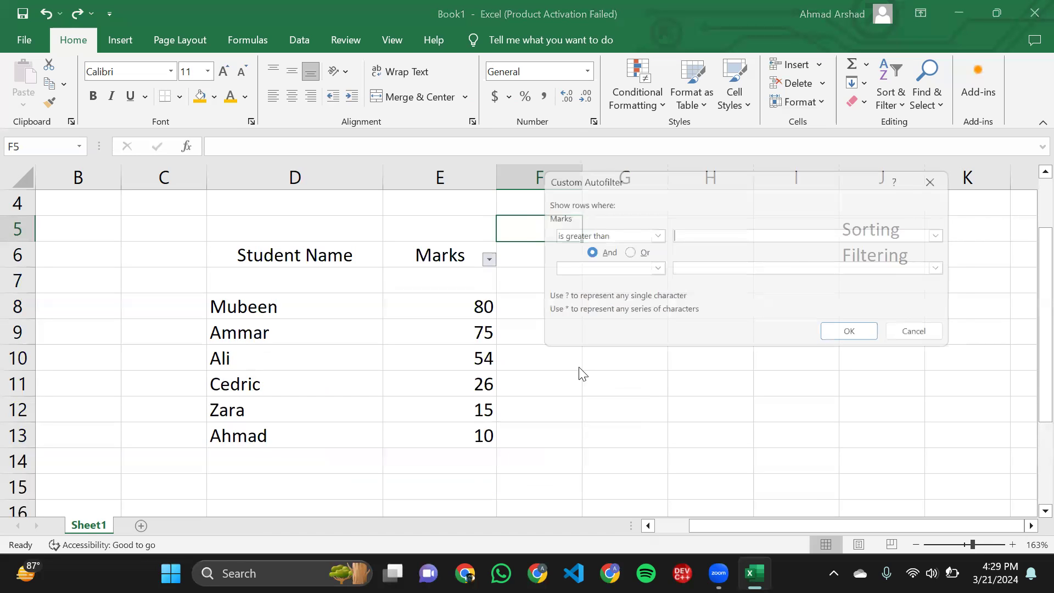
click(723, 234)
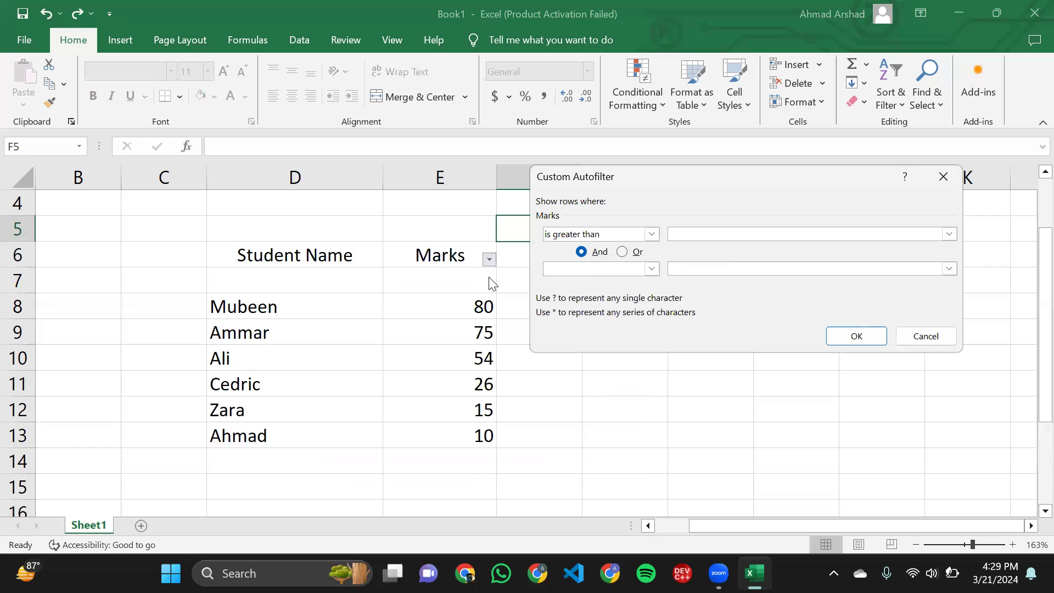
click(632, 269)
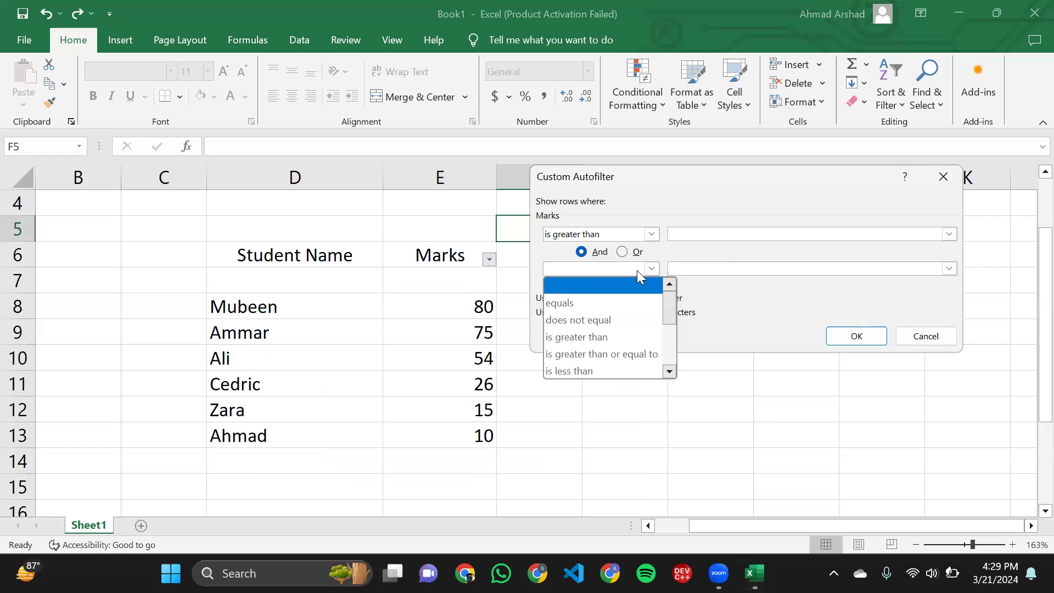
click(637, 271)
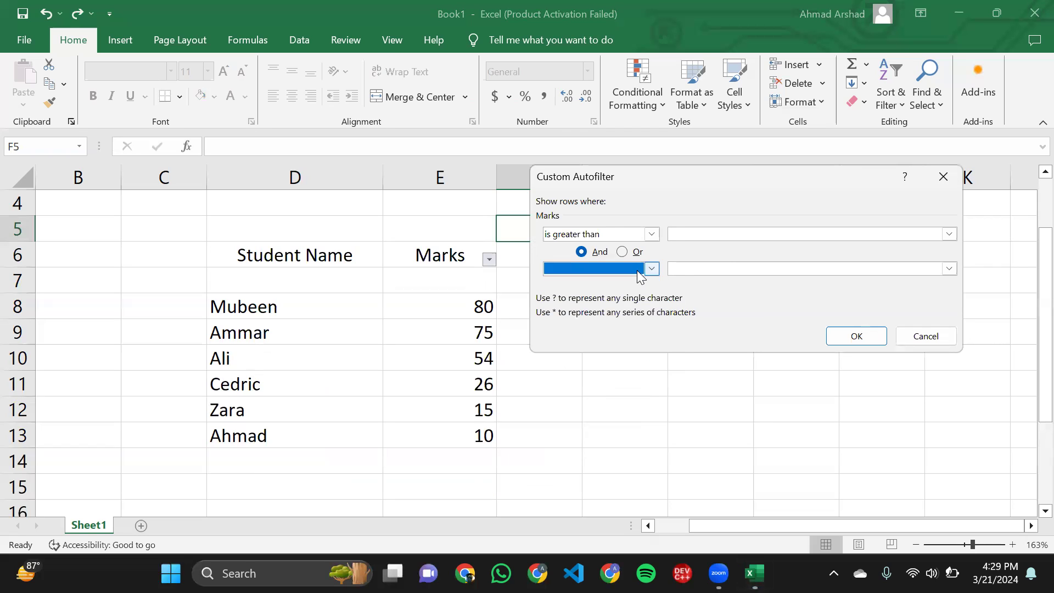
click(651, 234)
click(651, 234)
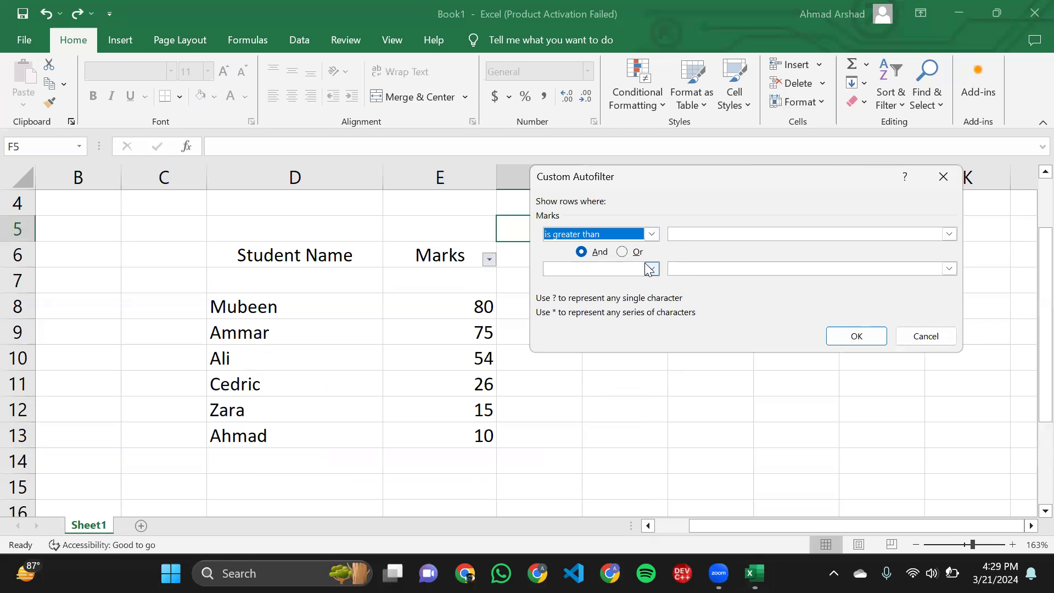
click(650, 269)
click(650, 269)
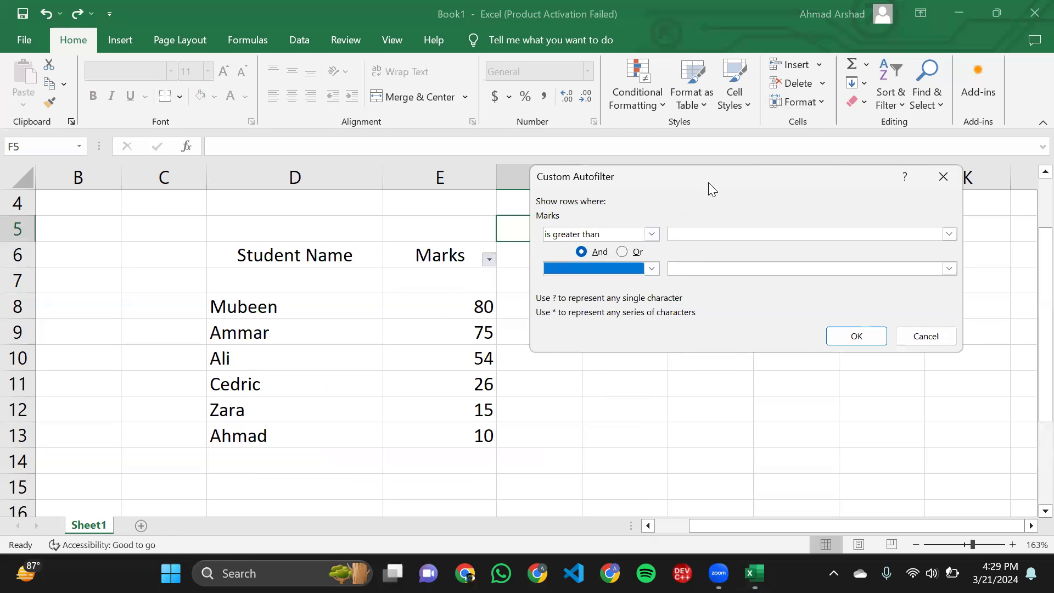
drag(708, 183, 733, 187)
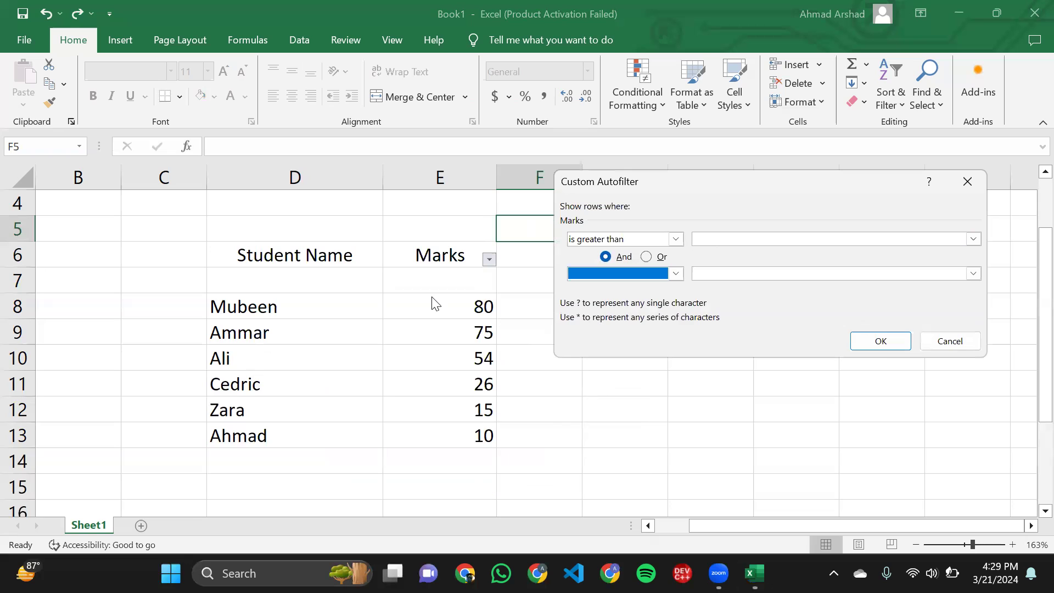
- Set the greater-than limit to 26 and apply the filter to the Marks column
click(701, 240)
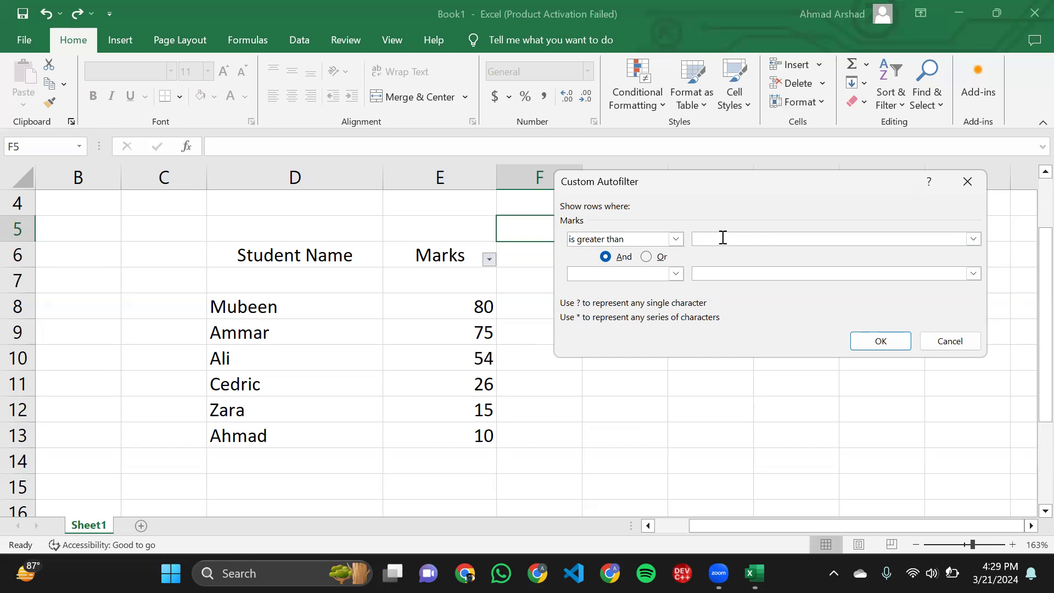
text(26)
click(876, 341)
- Examine the student names and marks in the rows left by the greater-than filter
click(449, 322)
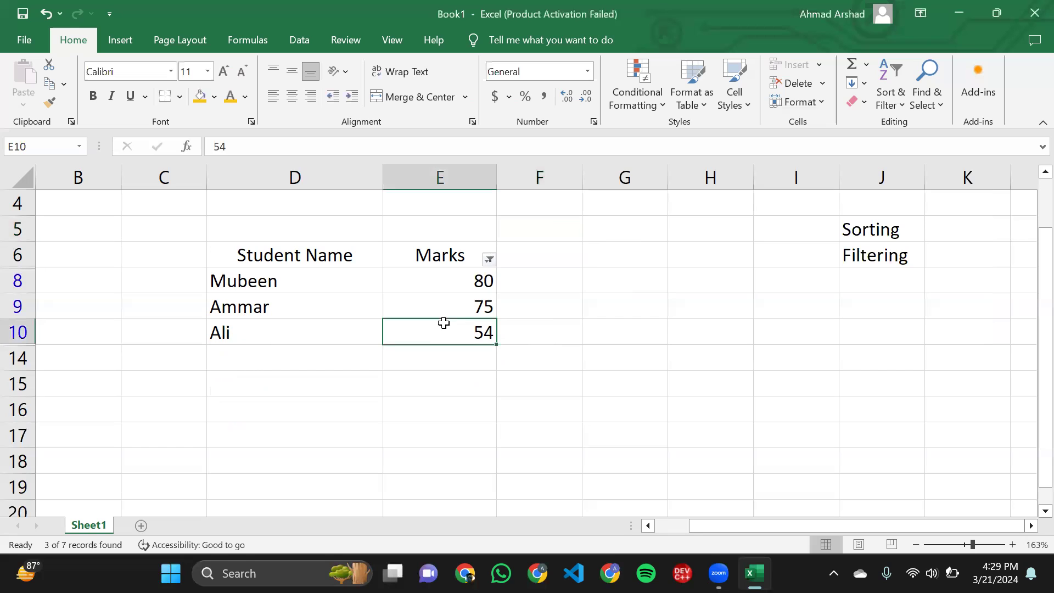
click(467, 292)
drag(467, 293, 422, 286)
click(471, 332)
click(396, 287)
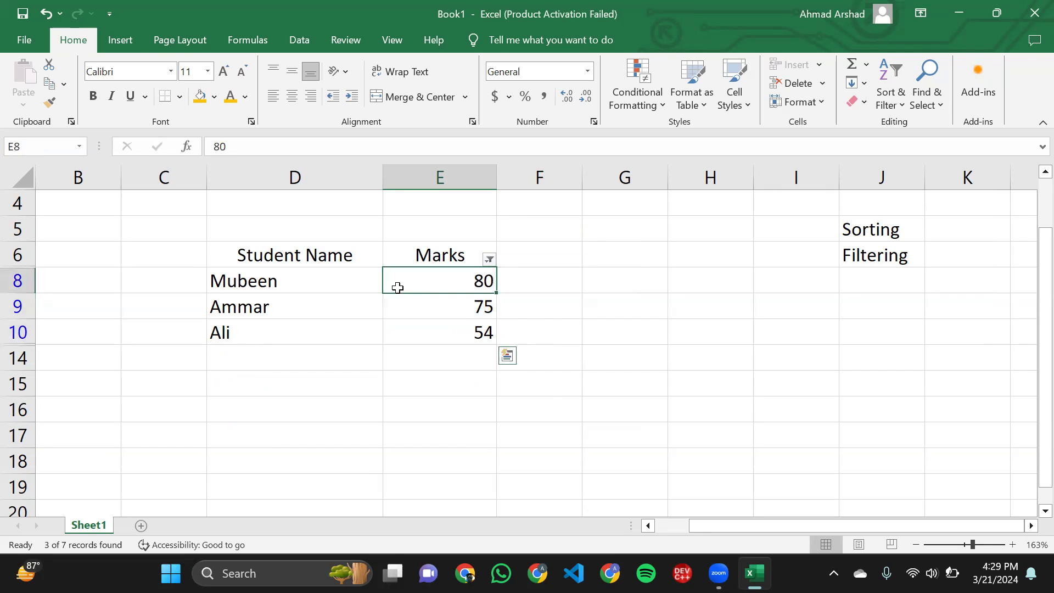
drag(209, 278, 415, 340)
click(415, 339)
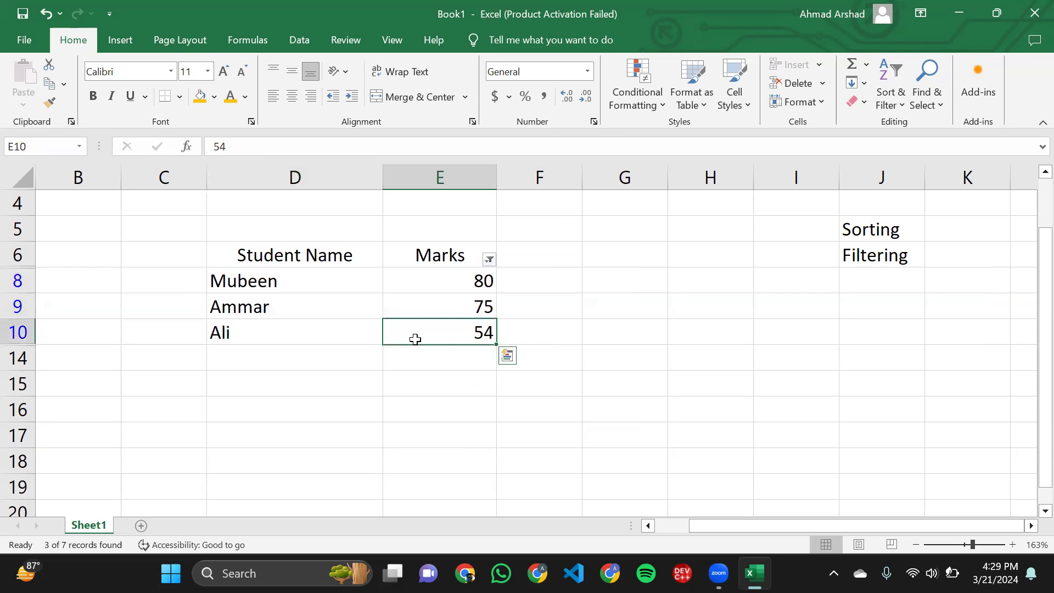
click(386, 299)
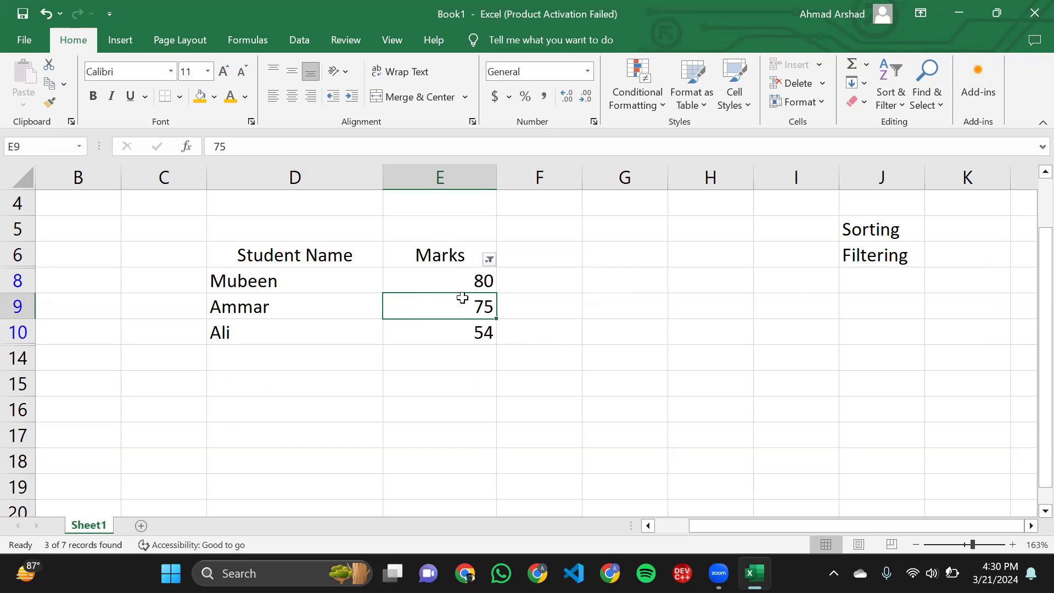
click(441, 282)
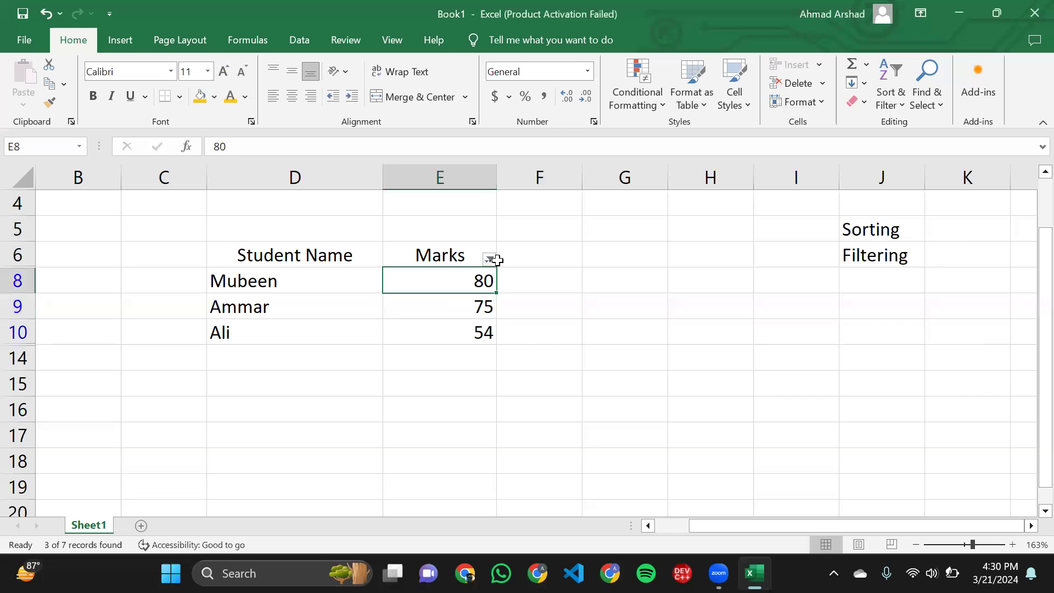
click(481, 254)
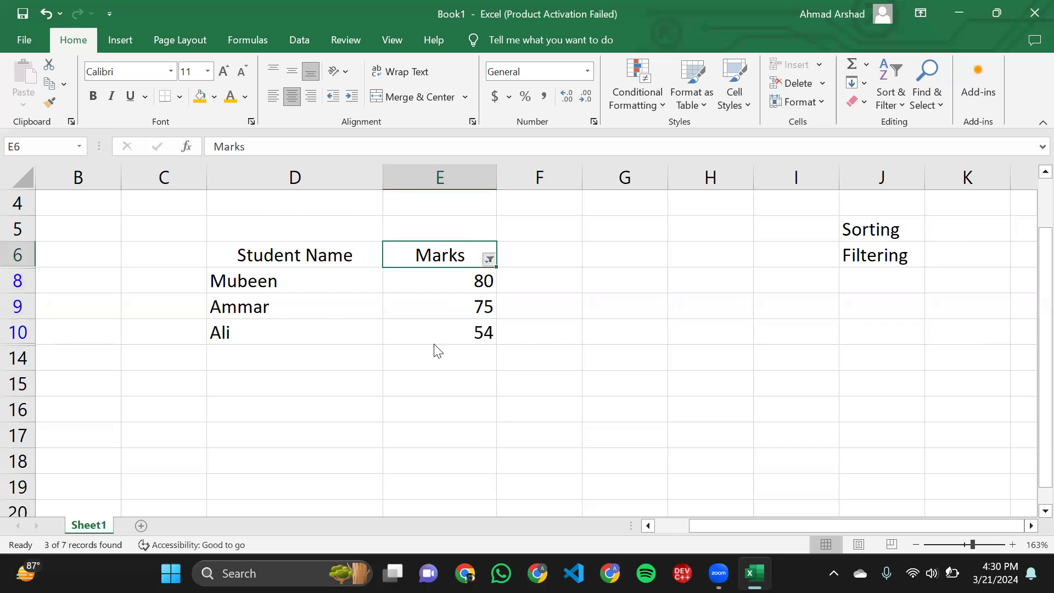
key(alt+Down)
mouse_move(433, 341)
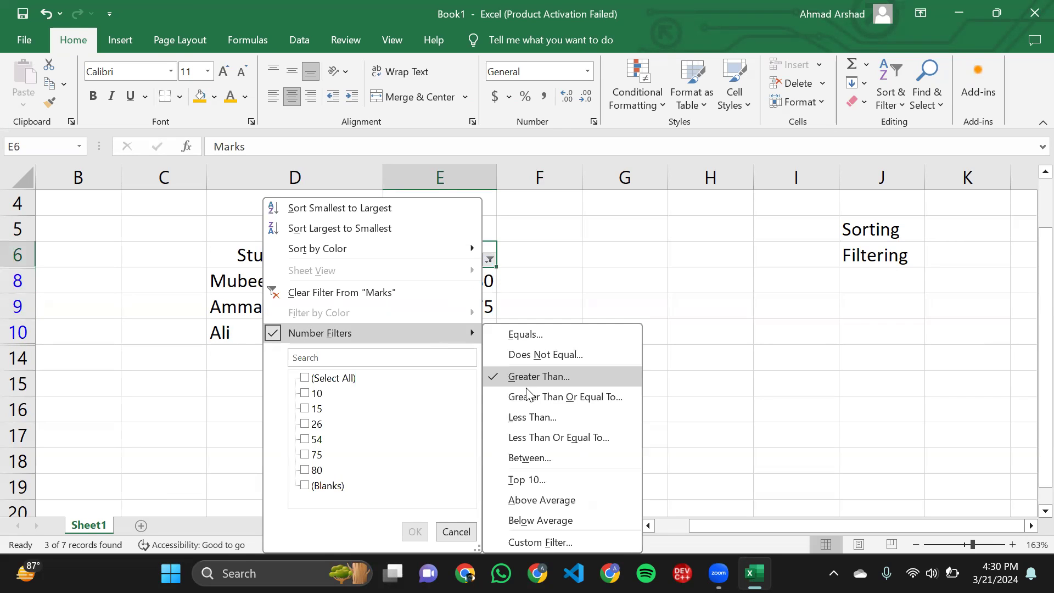
click(554, 403)
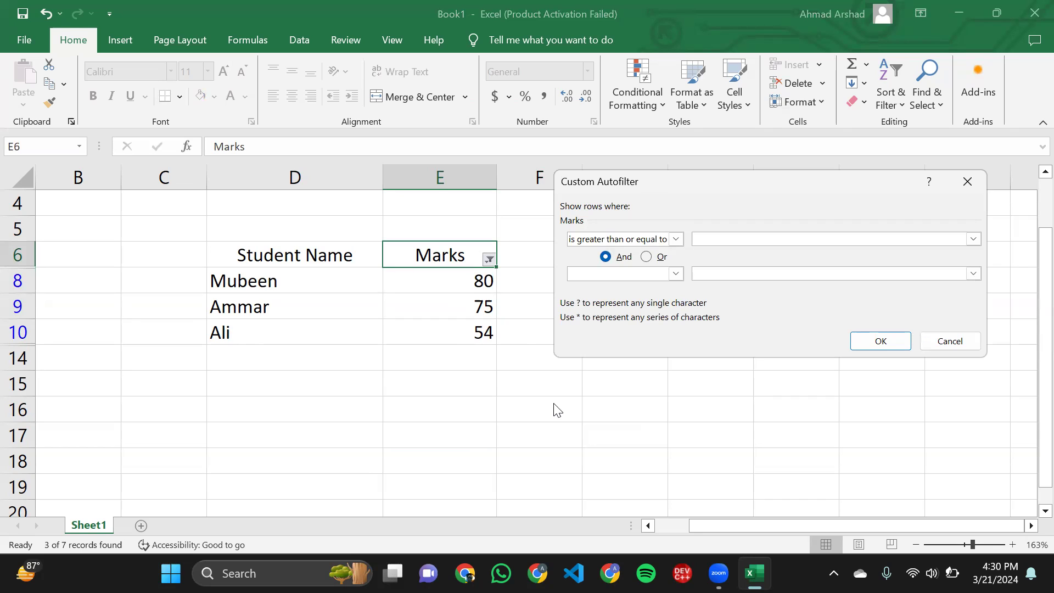
text(2)
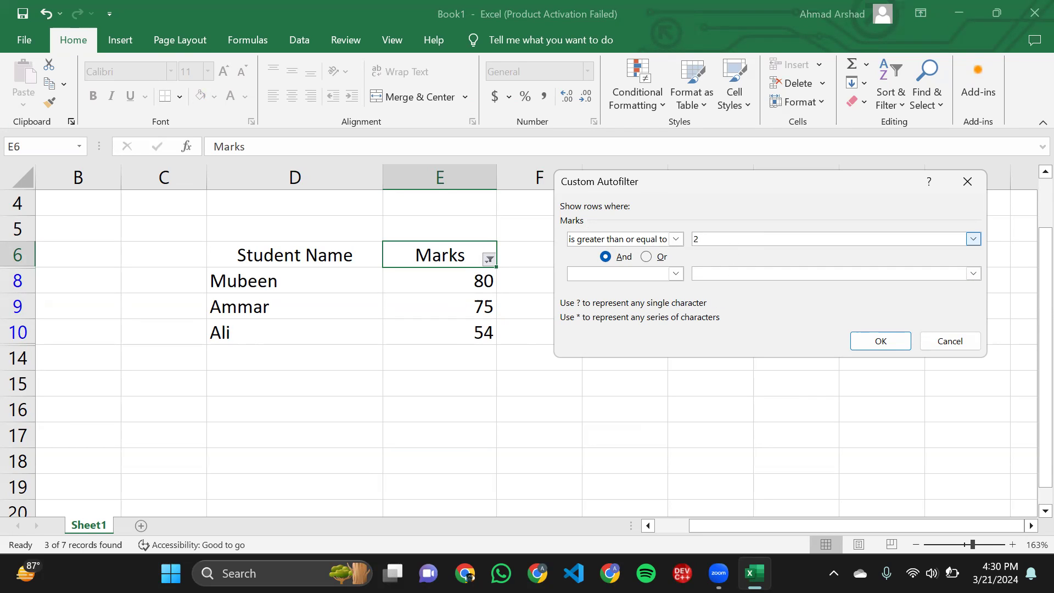
click(961, 345)
- Undo the greater-than filter on the Marks column
click(568, 355)
key(ctrl+z)
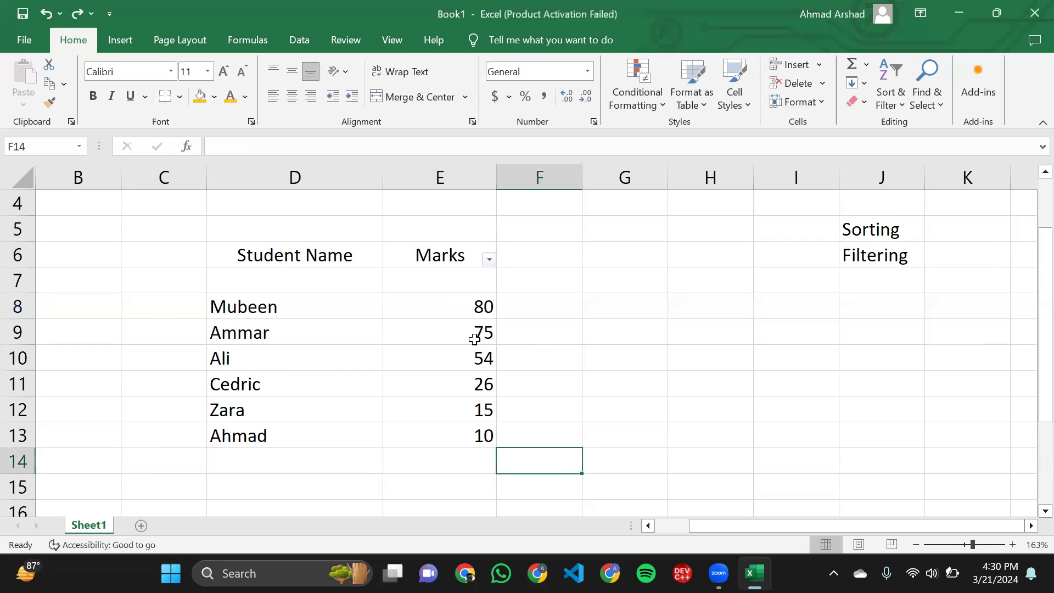
- Filter the Marks column to show only values greater than or equal to 26
click(491, 258)
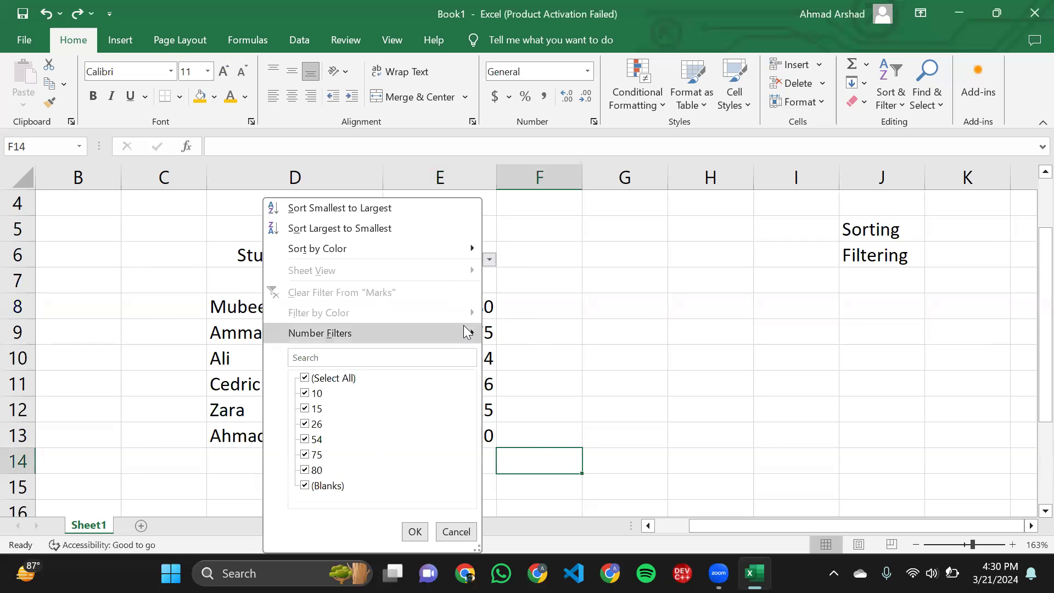
mouse_move(464, 325)
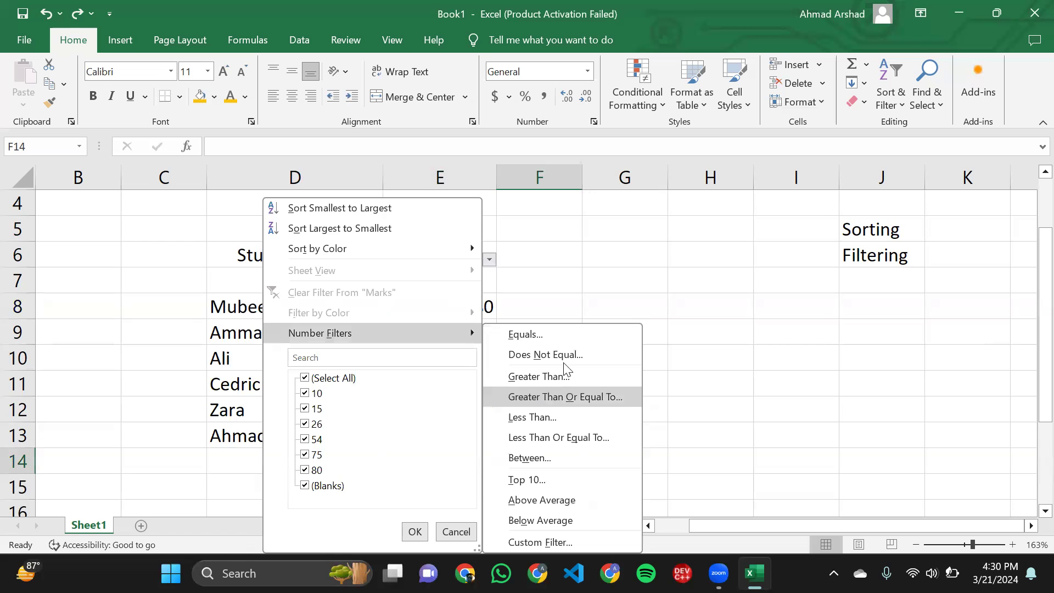
click(546, 397)
text(26)
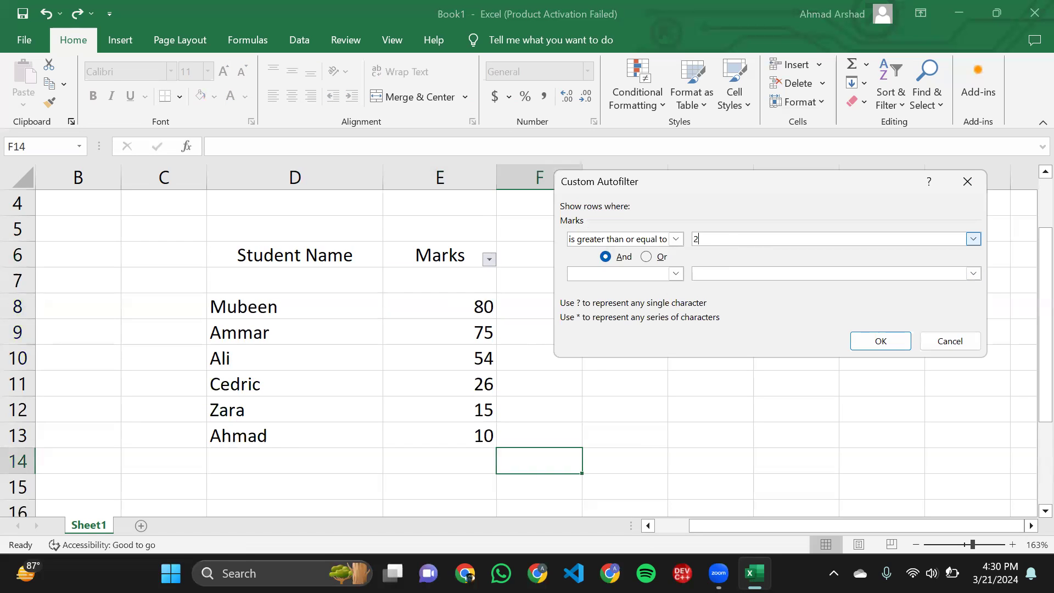
click(896, 342)
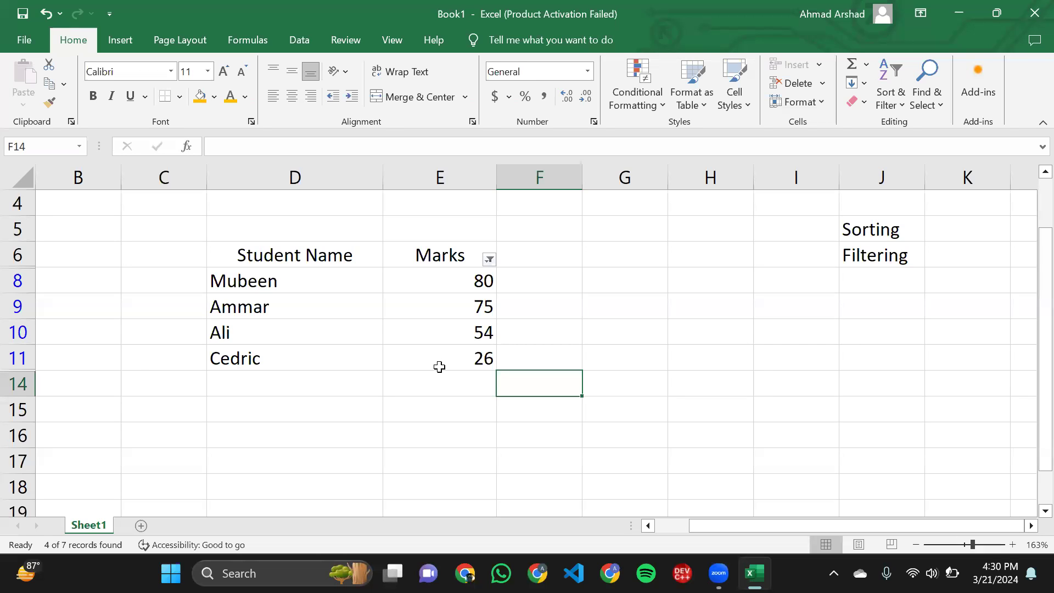
- Check the remaining student rows and undo the greater-than-or-equal filter on the Marks column
drag(439, 366, 323, 298)
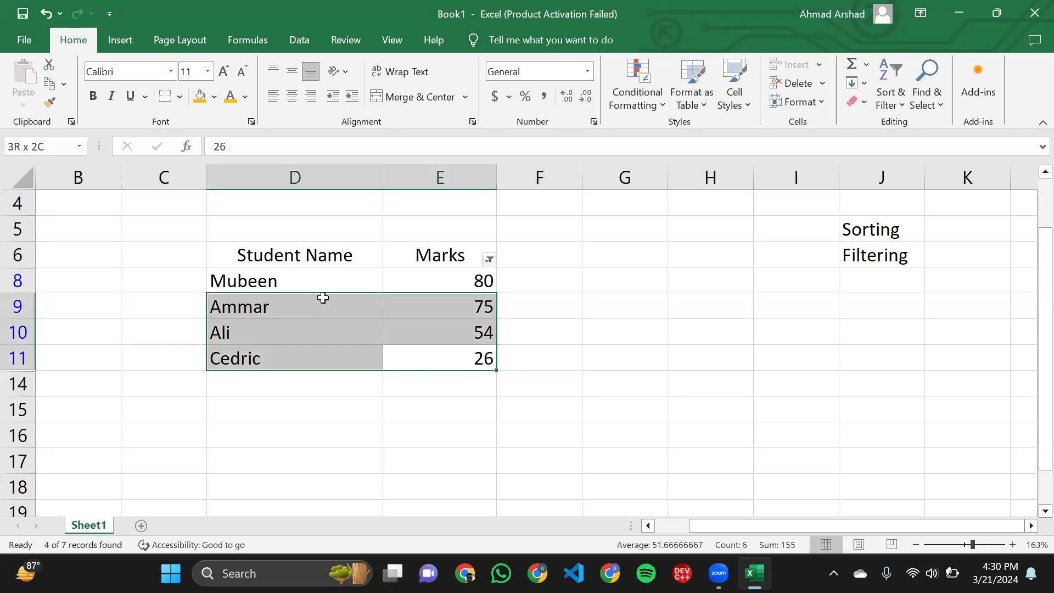
click(310, 298)
click(276, 287)
shift+click(428, 357)
click(431, 358)
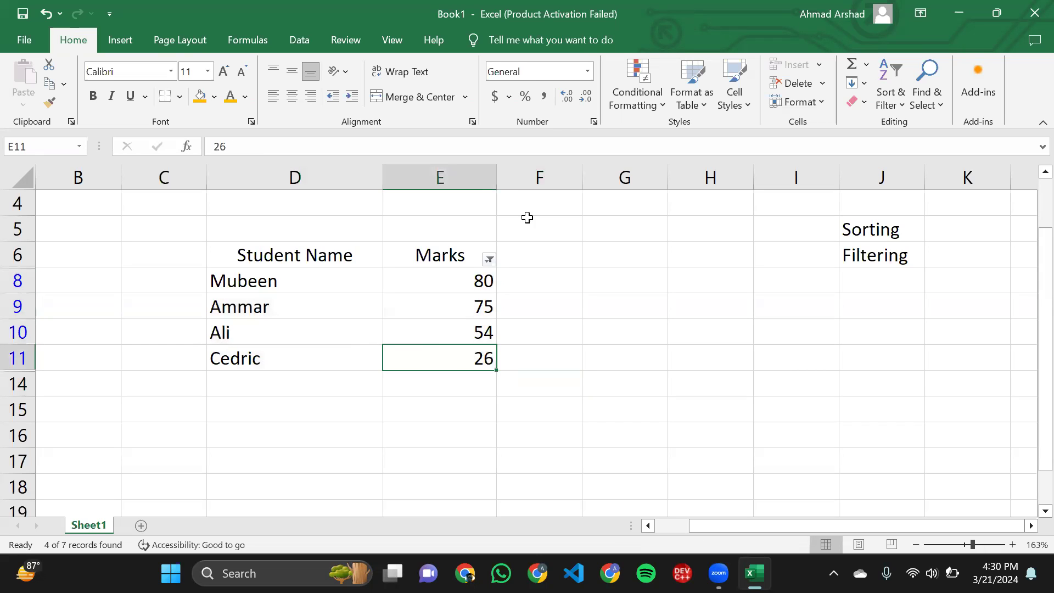
key(ctrl+z)
- Filter the Marks column to show only values less than or equal to 15
click(489, 258)
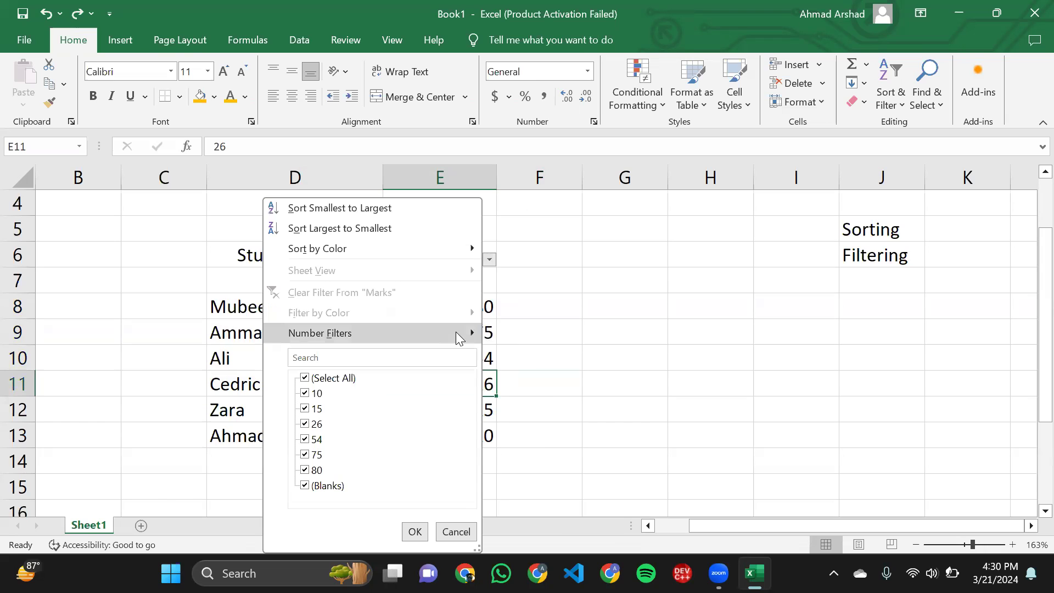
mouse_move(456, 331)
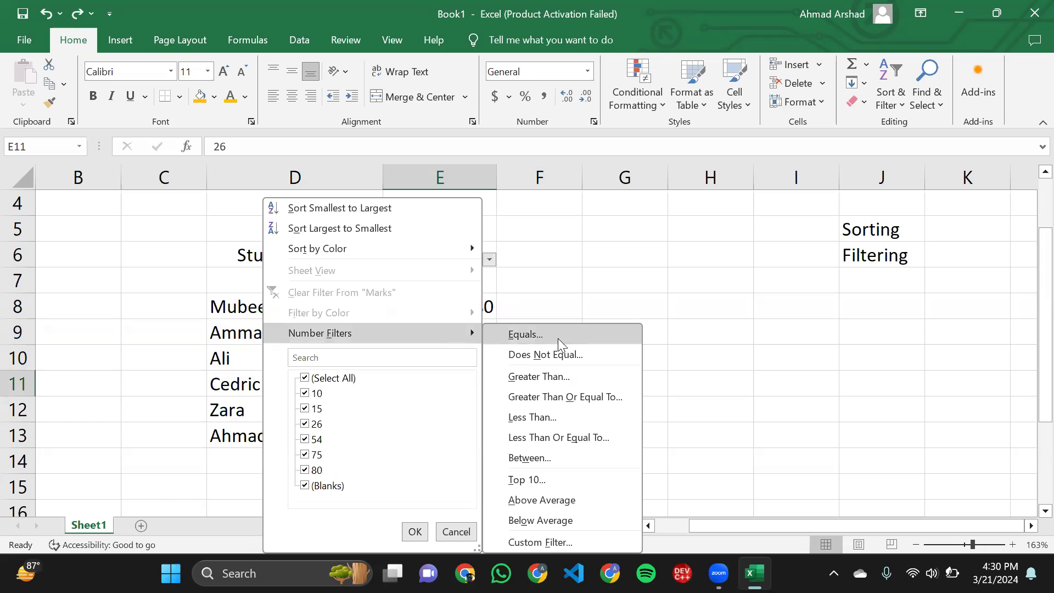
click(571, 437)
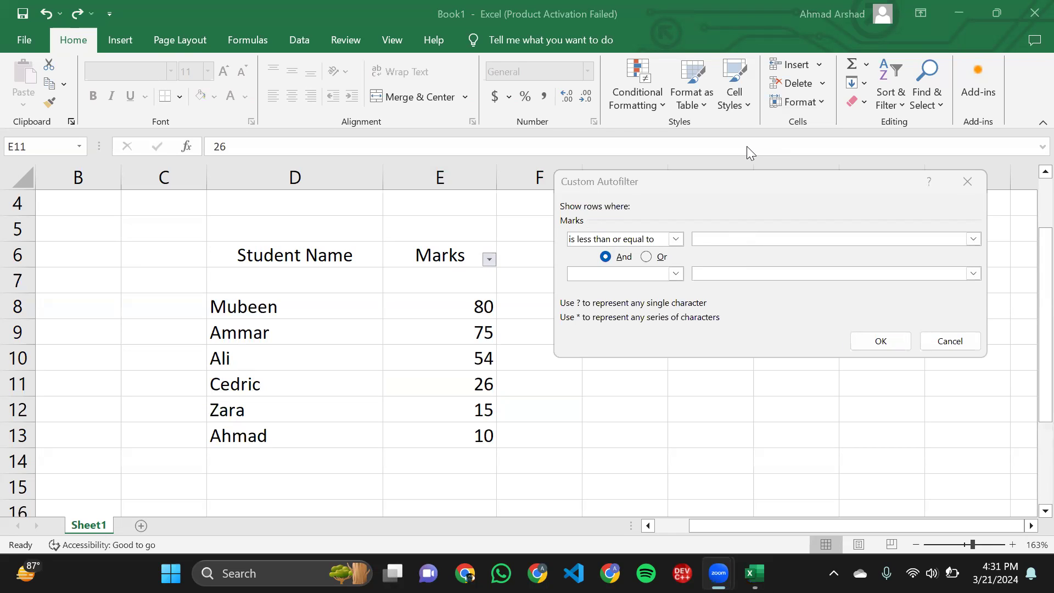
click(714, 241)
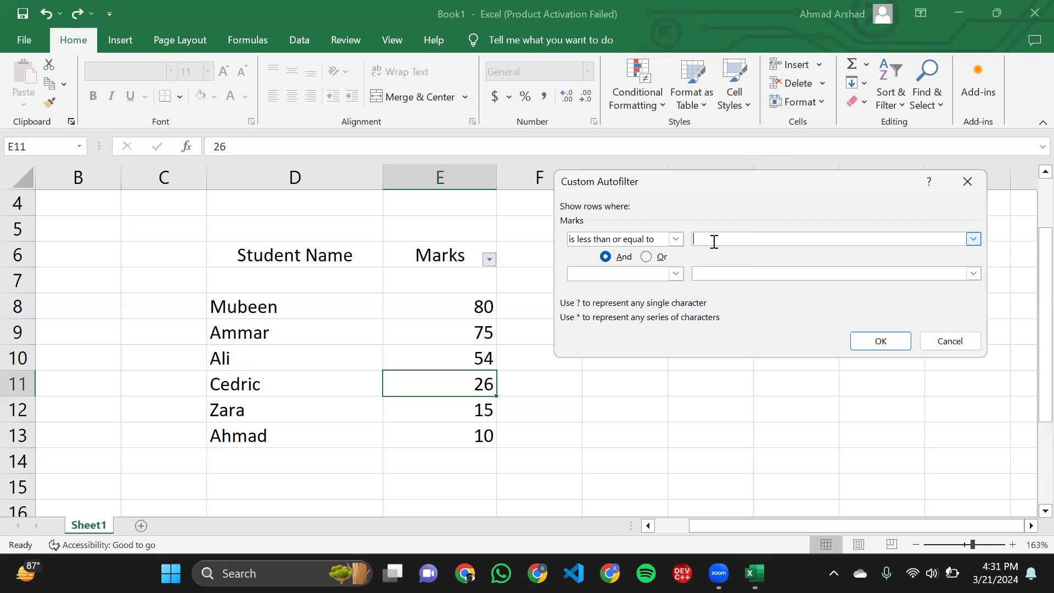
text(15)
click(873, 340)
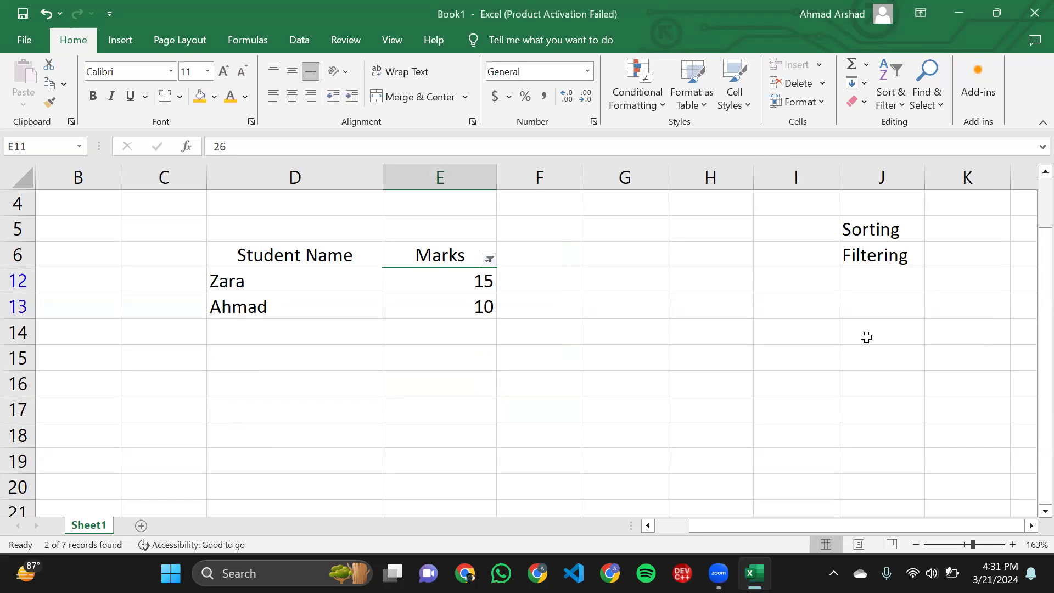
click(431, 273)
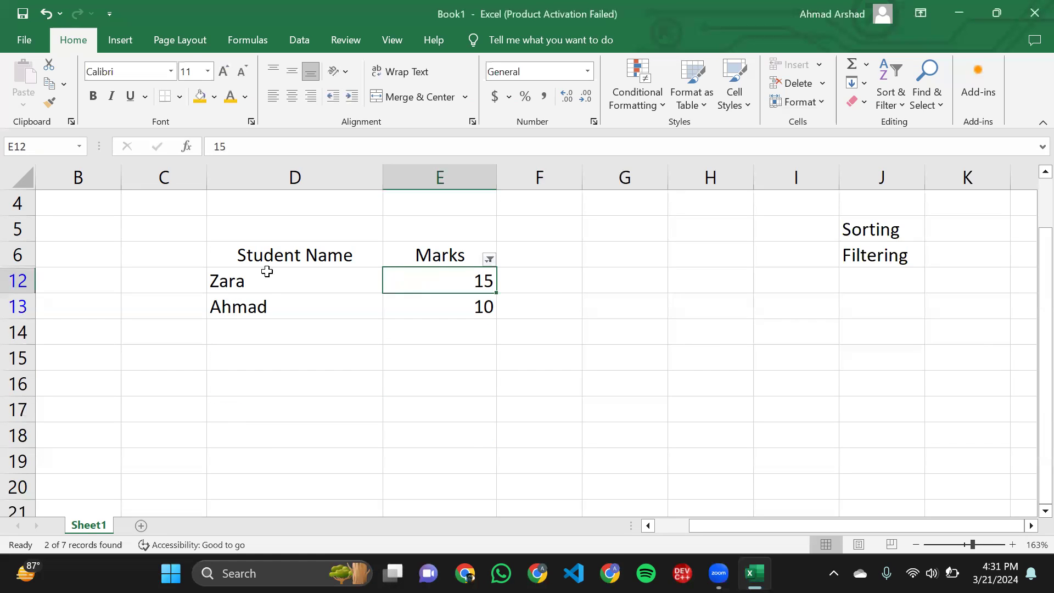
click(247, 279)
drag(246, 279, 467, 321)
click(565, 315)
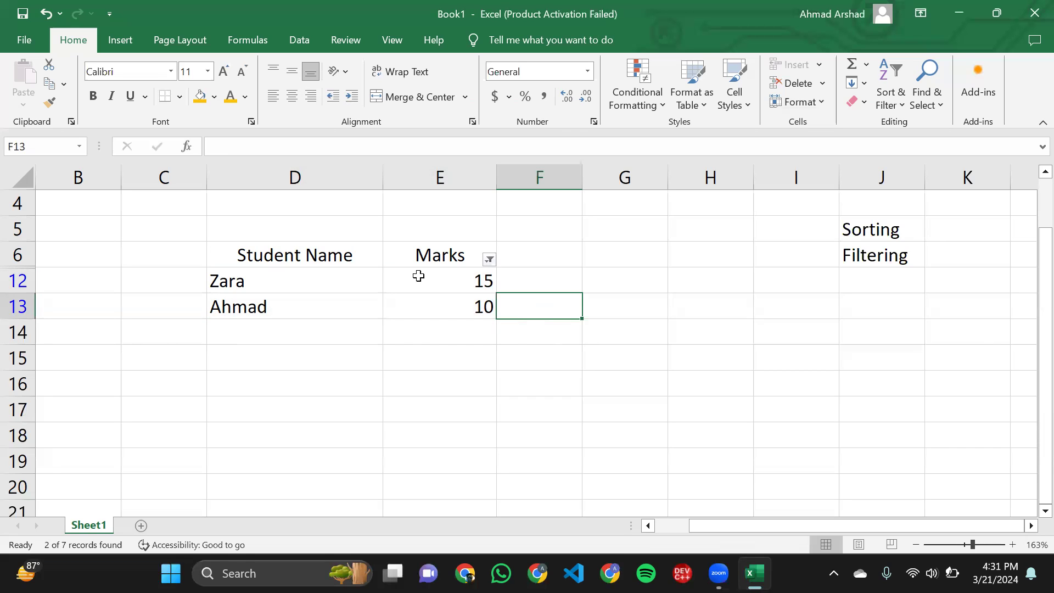
- Check the remaining student rows and undo the less-than-or-equal filter on the Marks column
drag(419, 278, 449, 309)
click(544, 282)
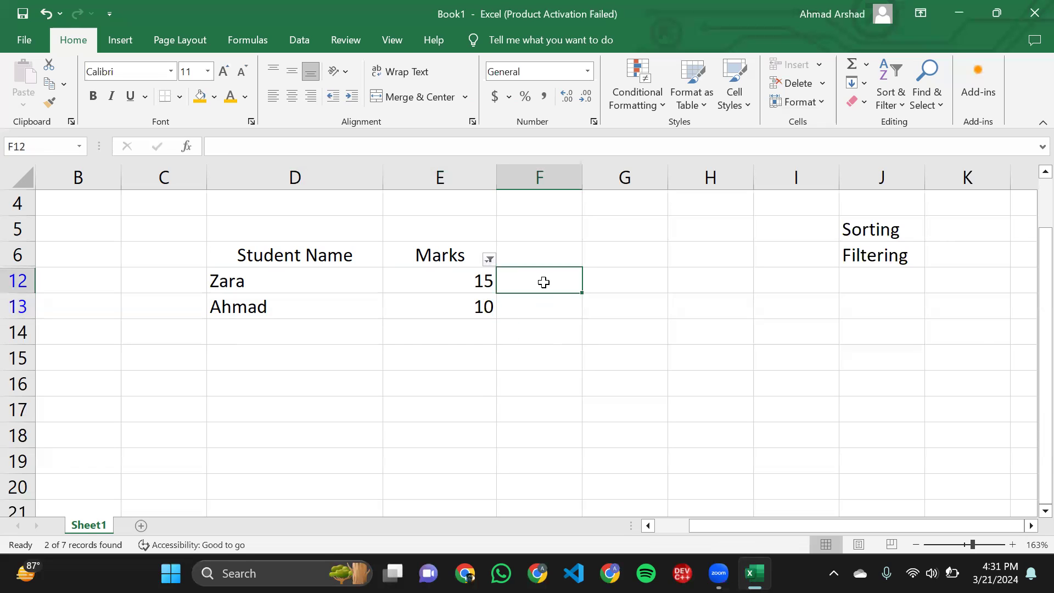
key(ctrl+z)
- Filter the Marks column to show only values between 15 and 54
click(490, 262)
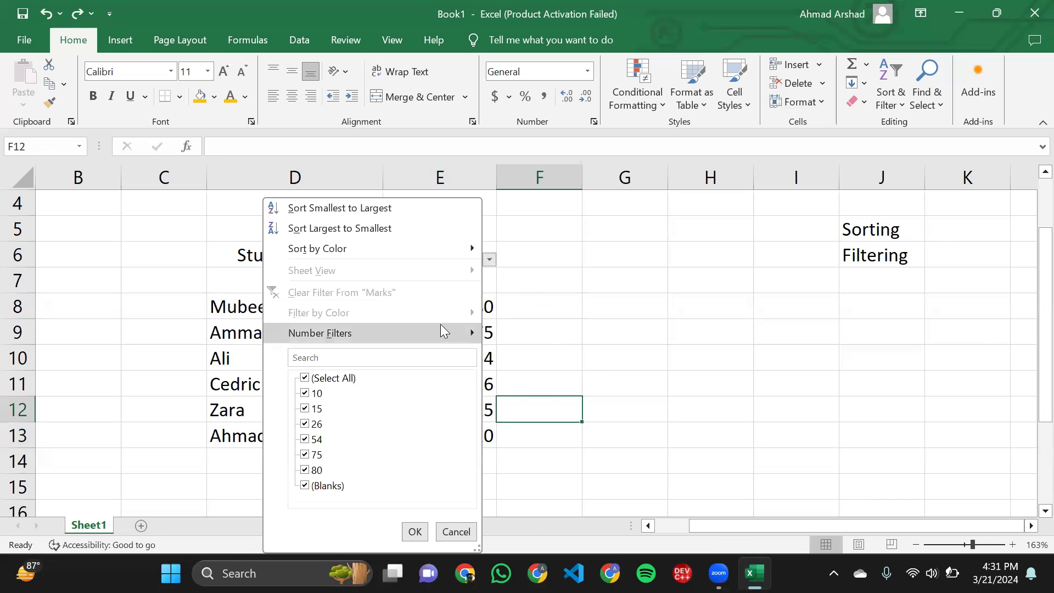
mouse_move(439, 333)
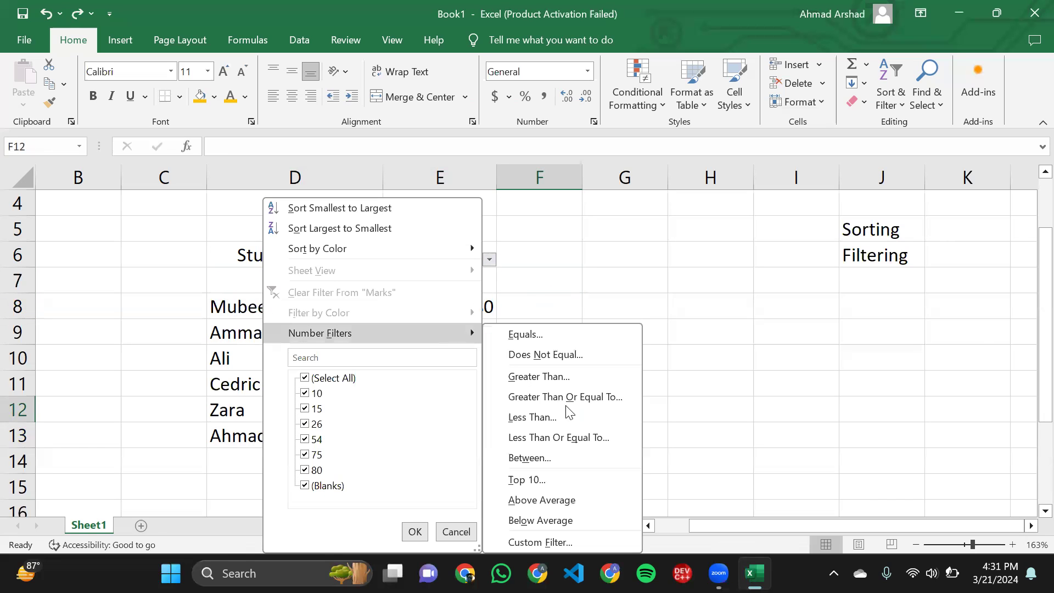
click(553, 460)
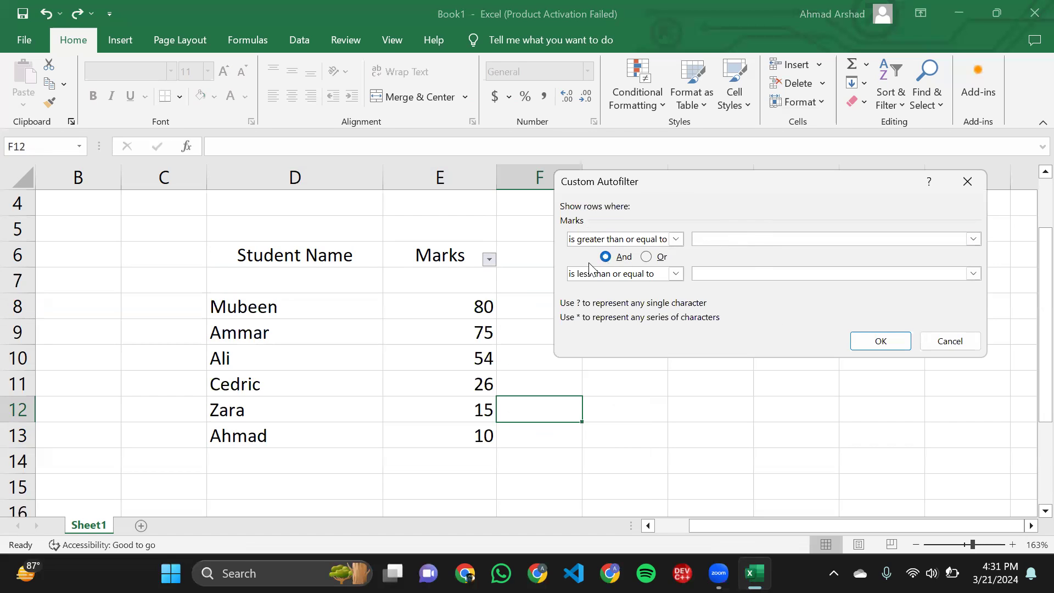
click(695, 273)
click(718, 240)
text(15)
click(704, 273)
text(54)
click(855, 342)
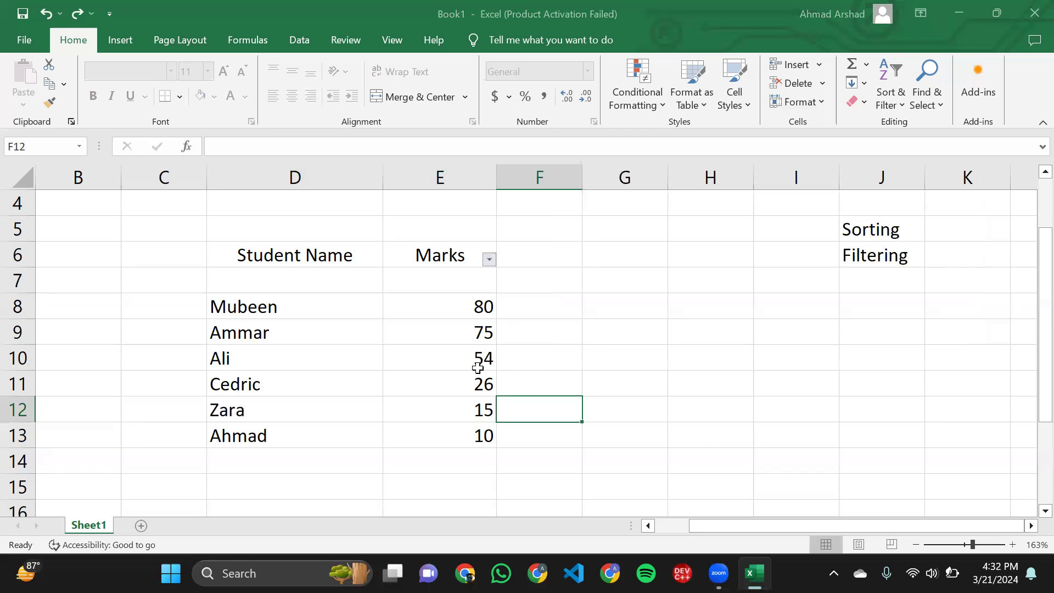
- Examine the student names and marks that remain under the between filter
drag(454, 330, 440, 287)
click(440, 287)
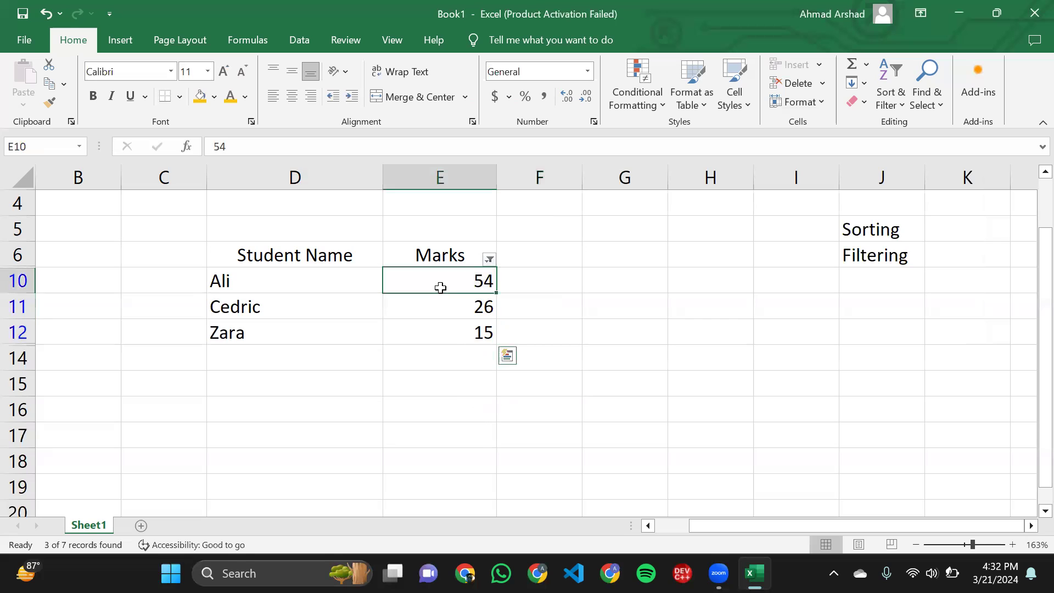
click(454, 324)
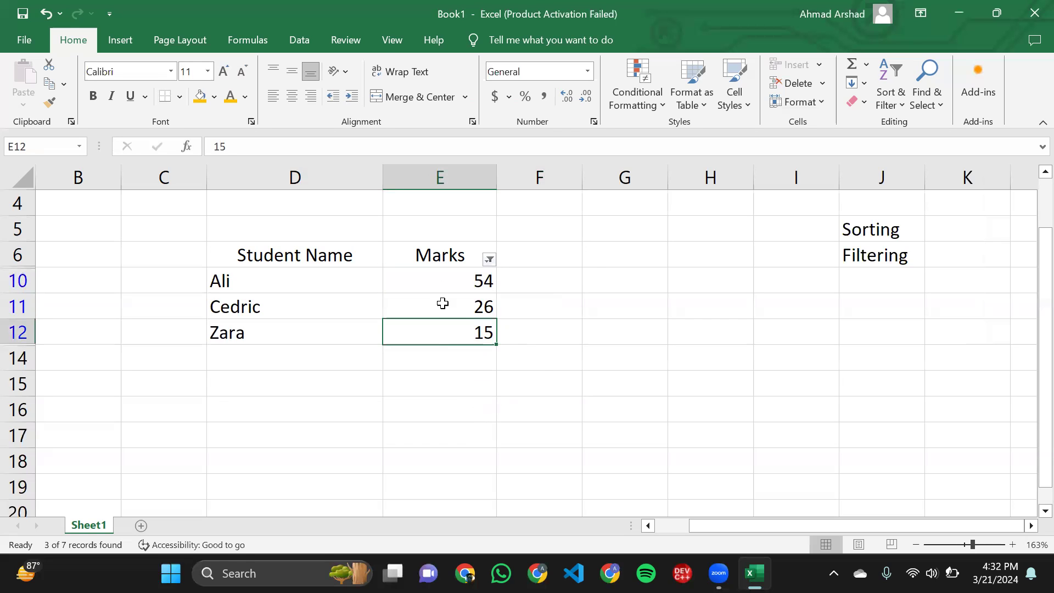
click(433, 271)
drag(220, 275, 285, 280)
click(470, 341)
click(285, 280)
drag(219, 253, 393, 335)
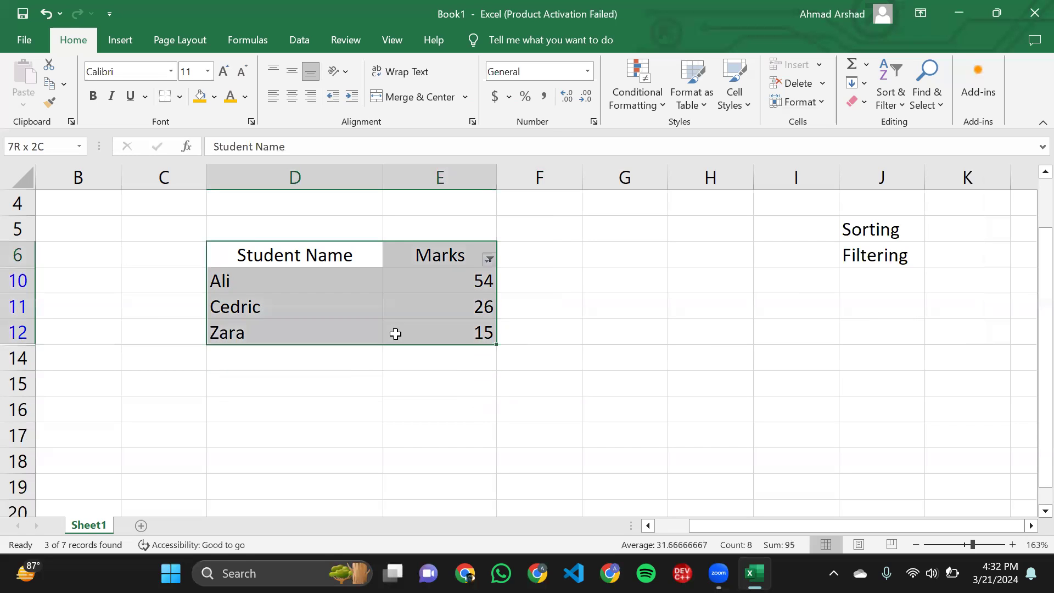
click(491, 336)
scroll(609, 332, down, 4)
click(609, 331)
click(308, 308)
click(285, 331)
double_click(277, 341)
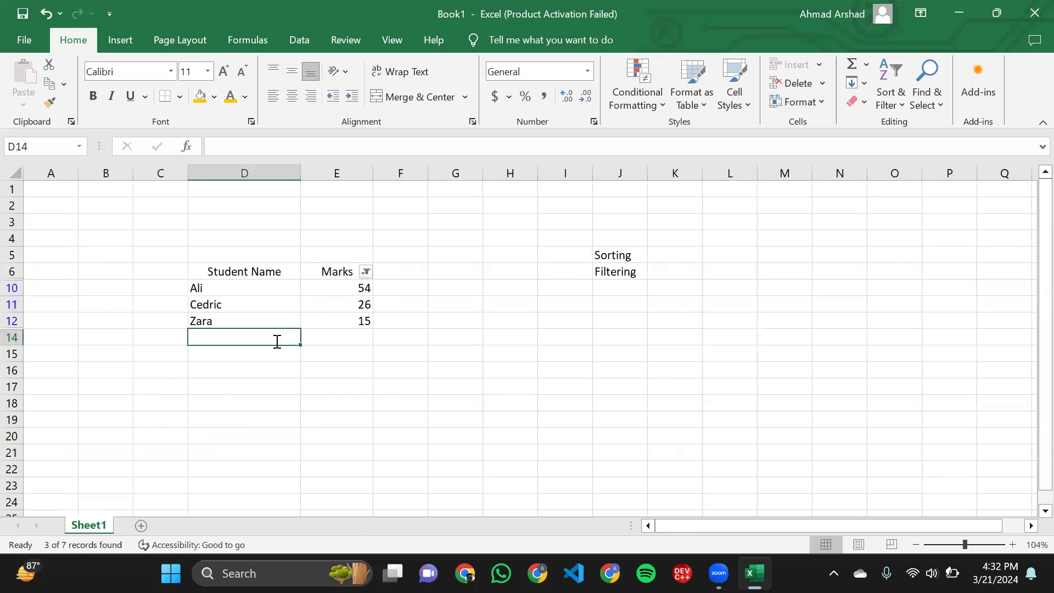
click(229, 342)
click(242, 372)
click(240, 341)
double_click(243, 353)
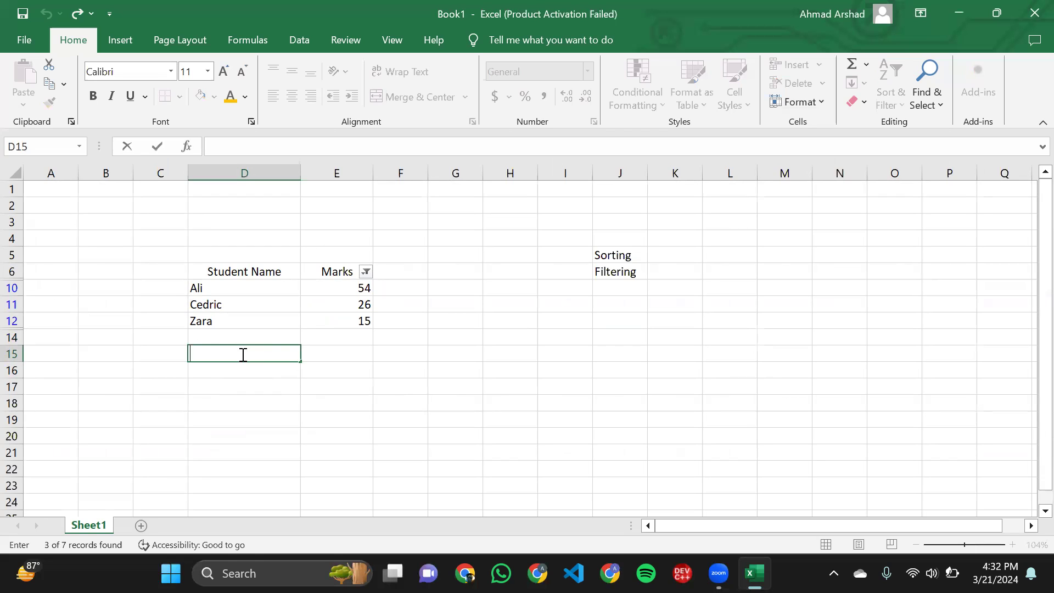
click(244, 337)
click(243, 357)
click(253, 373)
click(252, 389)
drag(254, 395, 255, 384)
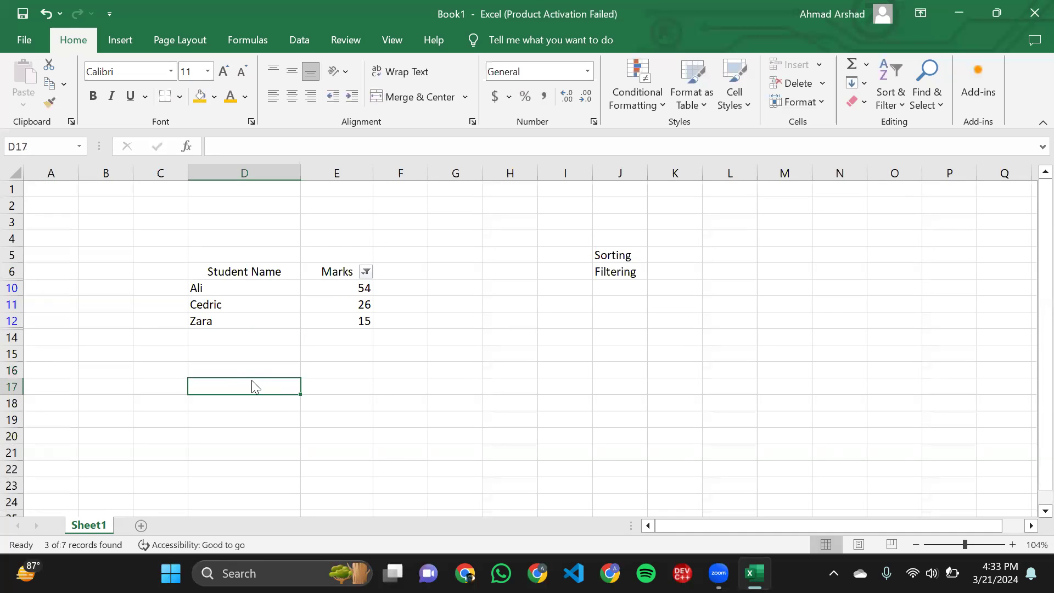
drag(614, 256, 607, 346)
click(608, 351)
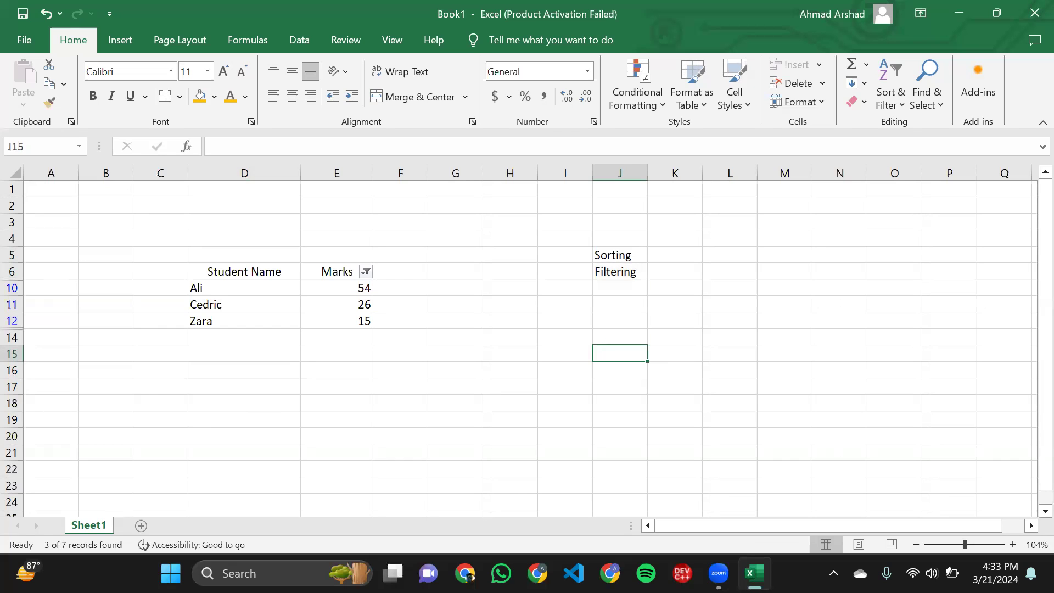
click(429, 513)
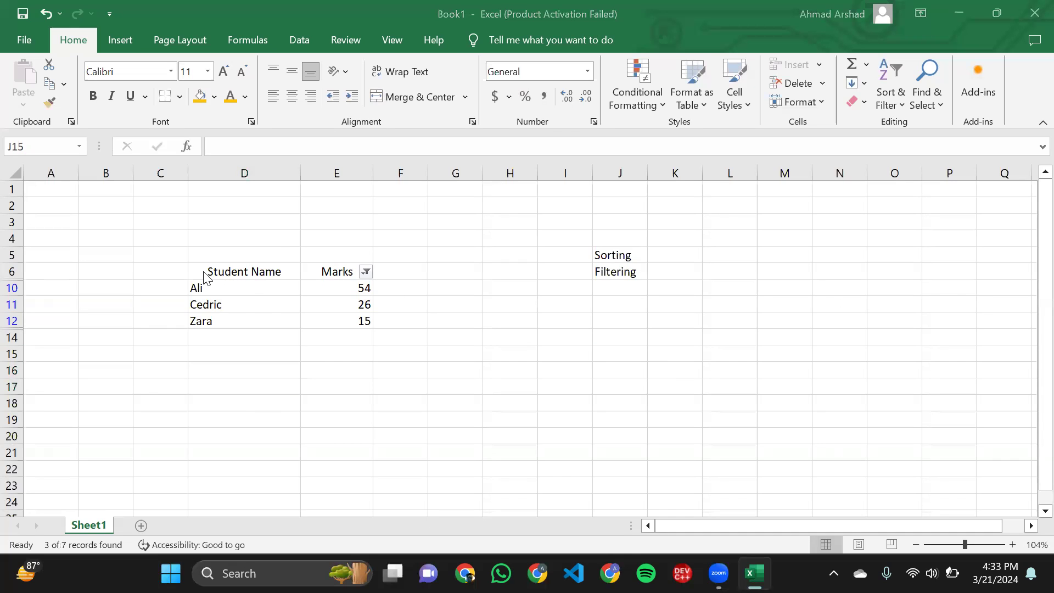
click(258, 298)
click(207, 271)
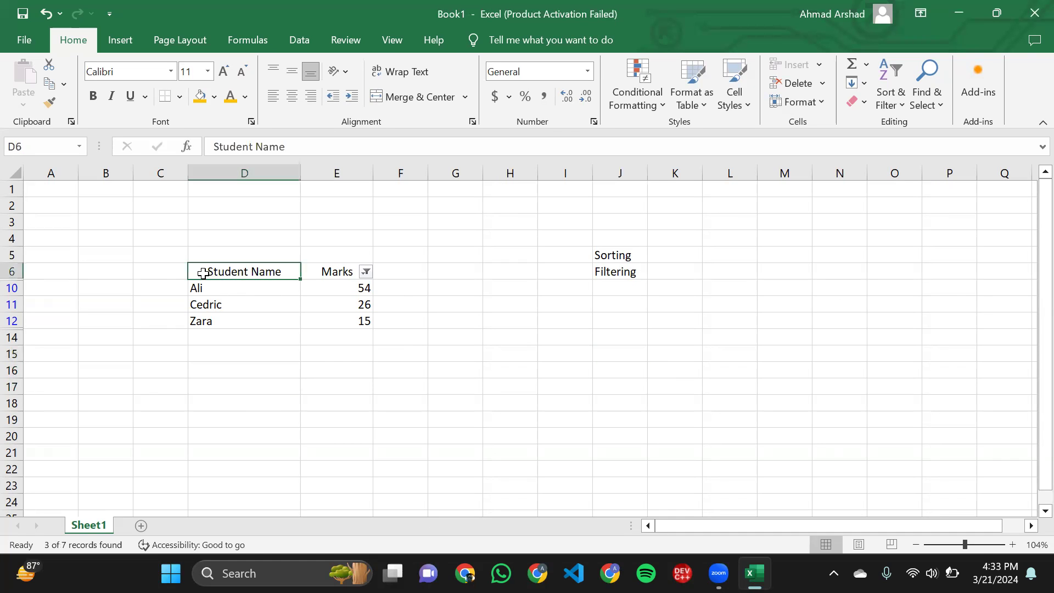
click(160, 271)
drag(196, 275, 219, 334)
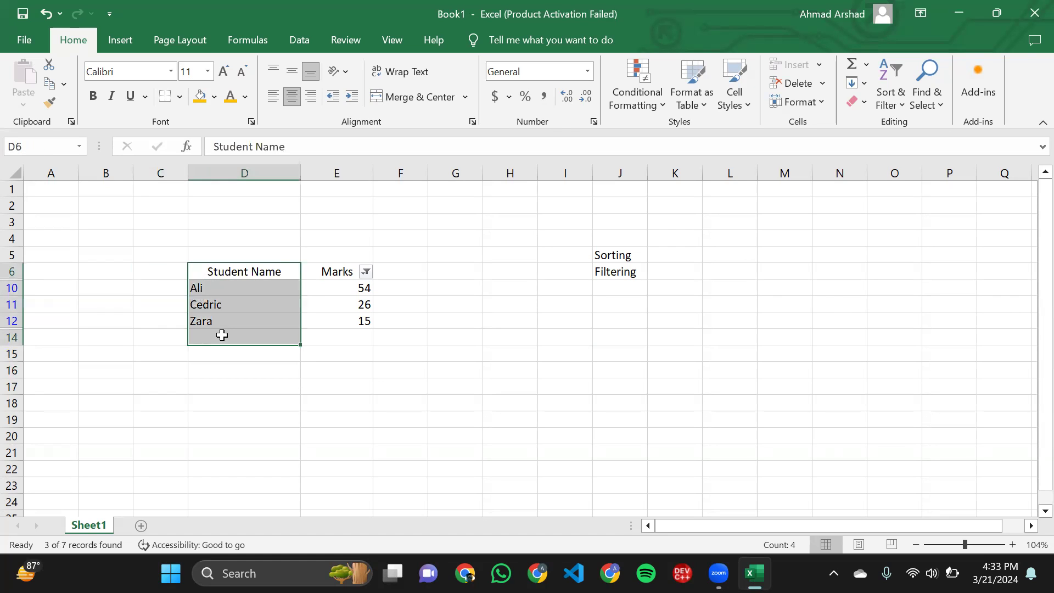
click(219, 335)
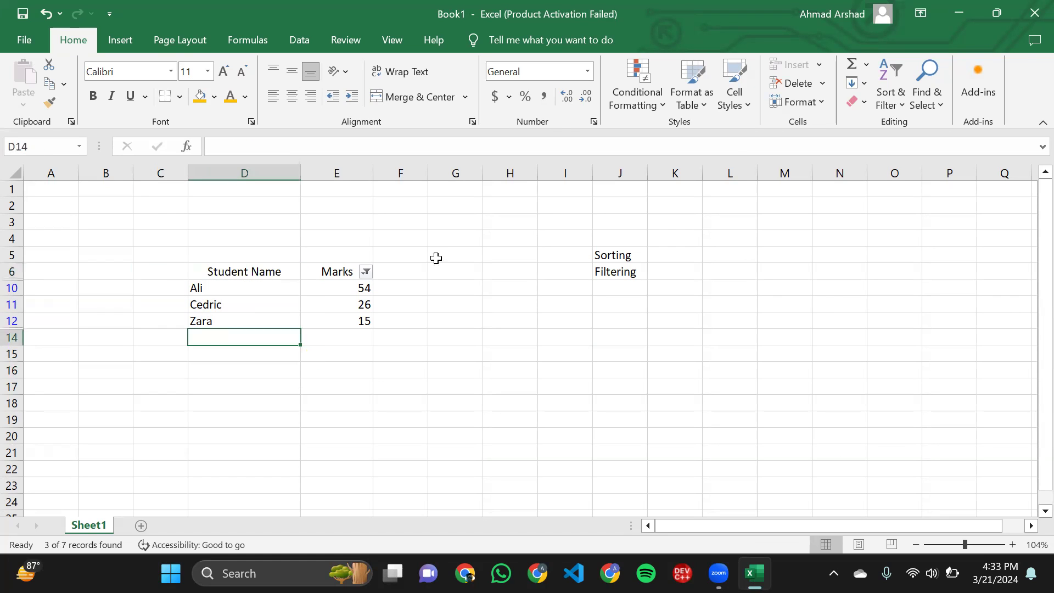
click(896, 111)
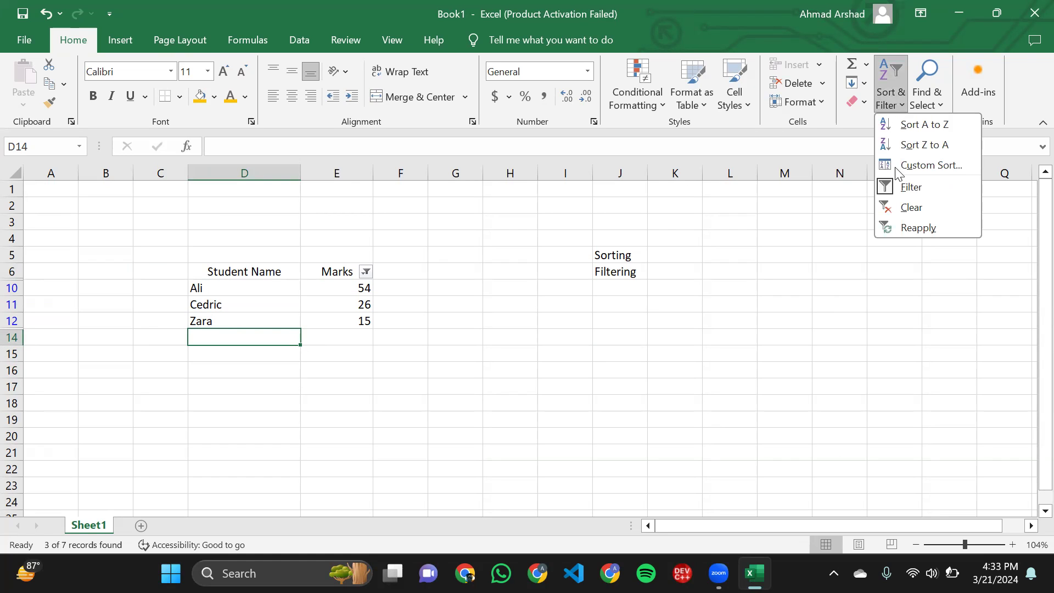
click(901, 112)
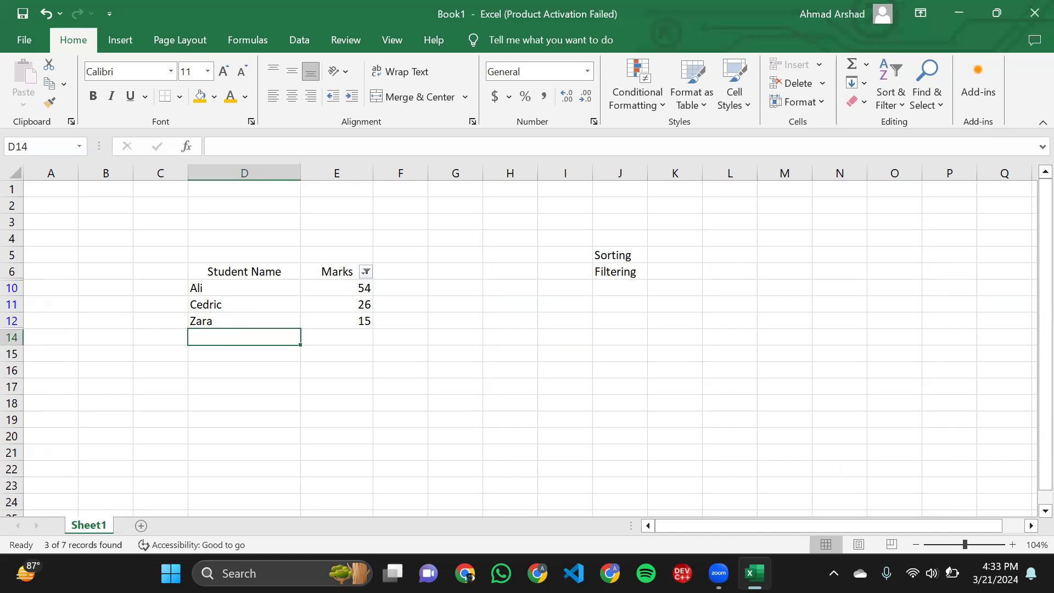
- Undo the between filter and the filter setup on the Marks column
click(468, 380)
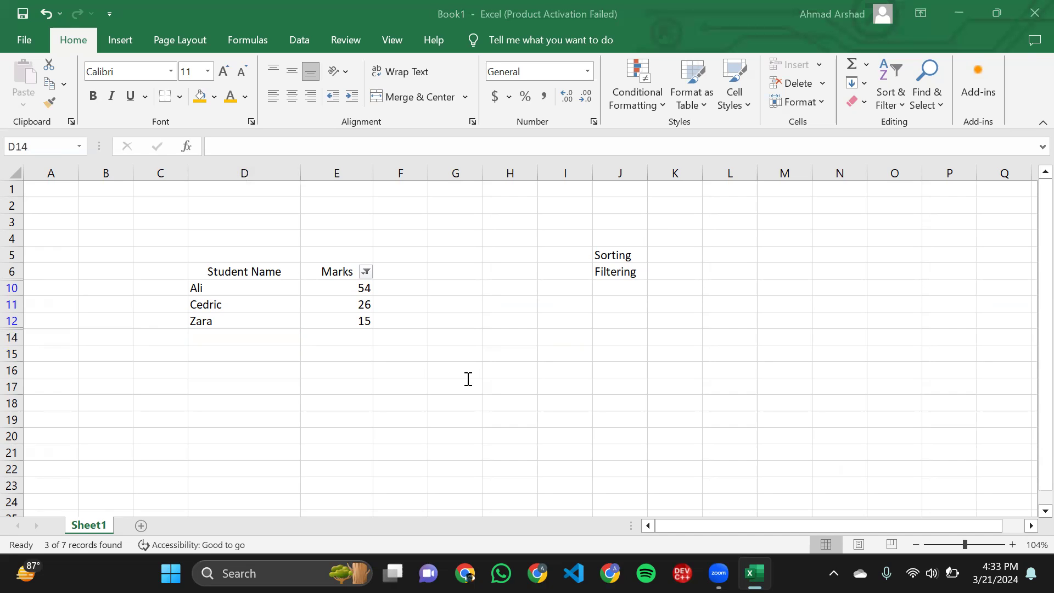
click(304, 240)
key(ctrl+z)
key(ctrl+z)
scroll(304, 240, up, 4)
key(ctrl+z)
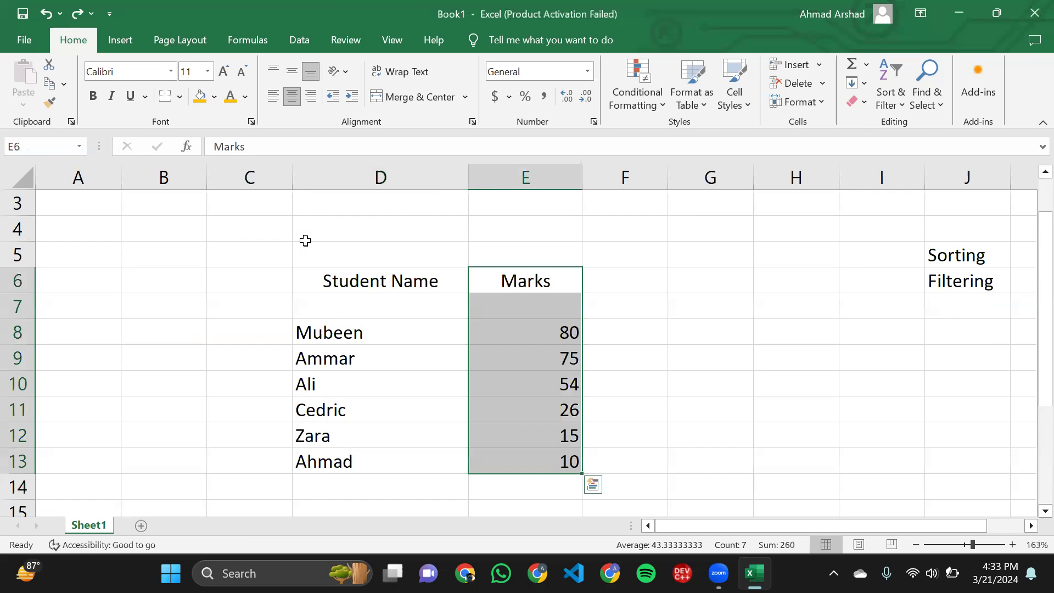
- Turn on filtering for the Student Name column, covering the header and all student rows
scroll(284, 364, down, 4)
click(284, 364)
scroll(219, 346, up, 2)
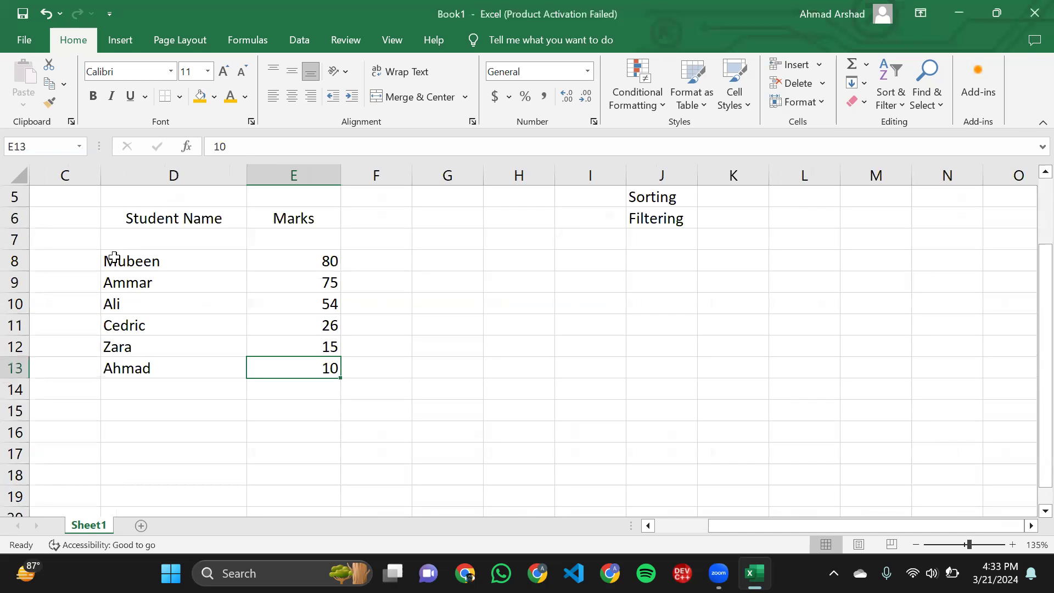
click(124, 371)
drag(129, 217, 180, 360)
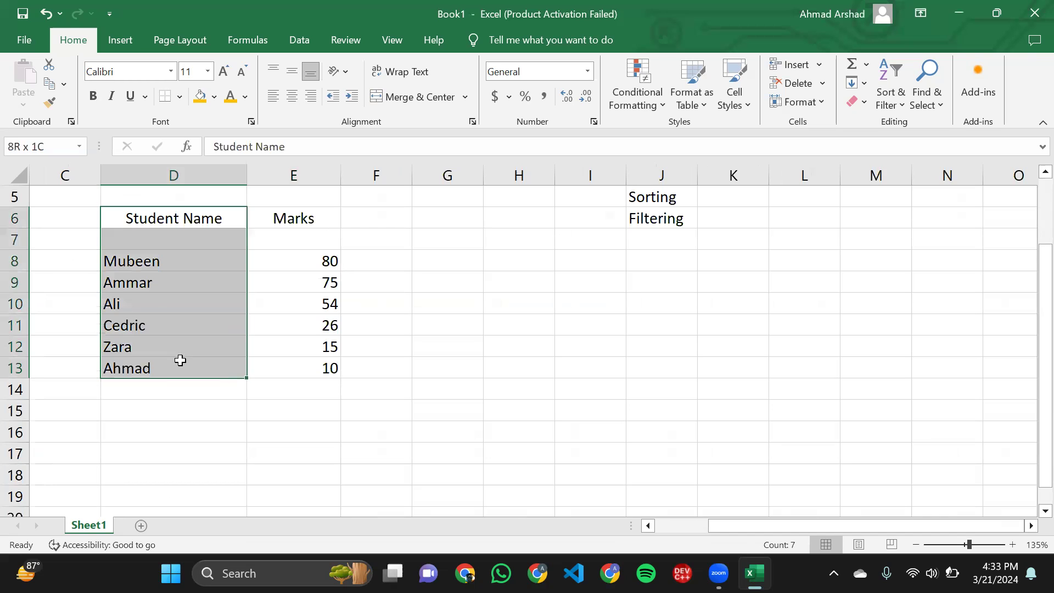
click(901, 101)
click(911, 187)
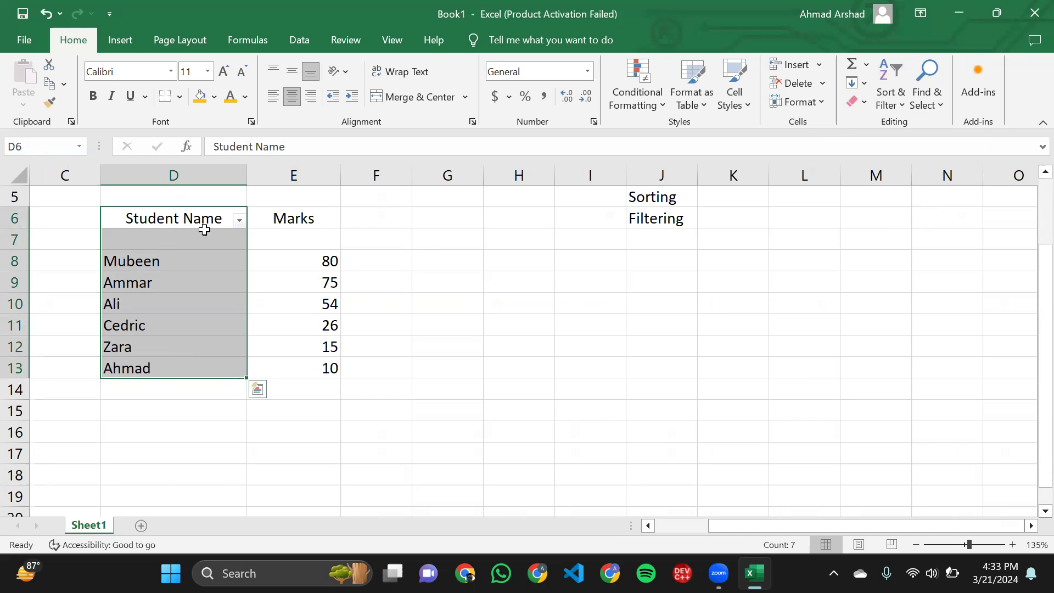
- Try an Equals text filter on the Student Name column with a student's name, and undo it
click(241, 220)
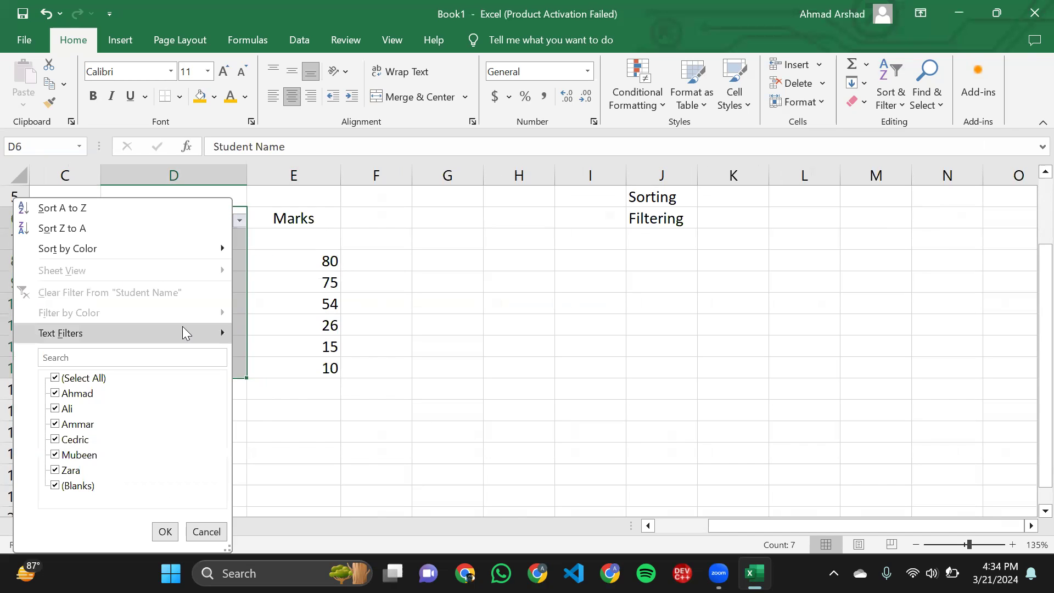
mouse_move(183, 327)
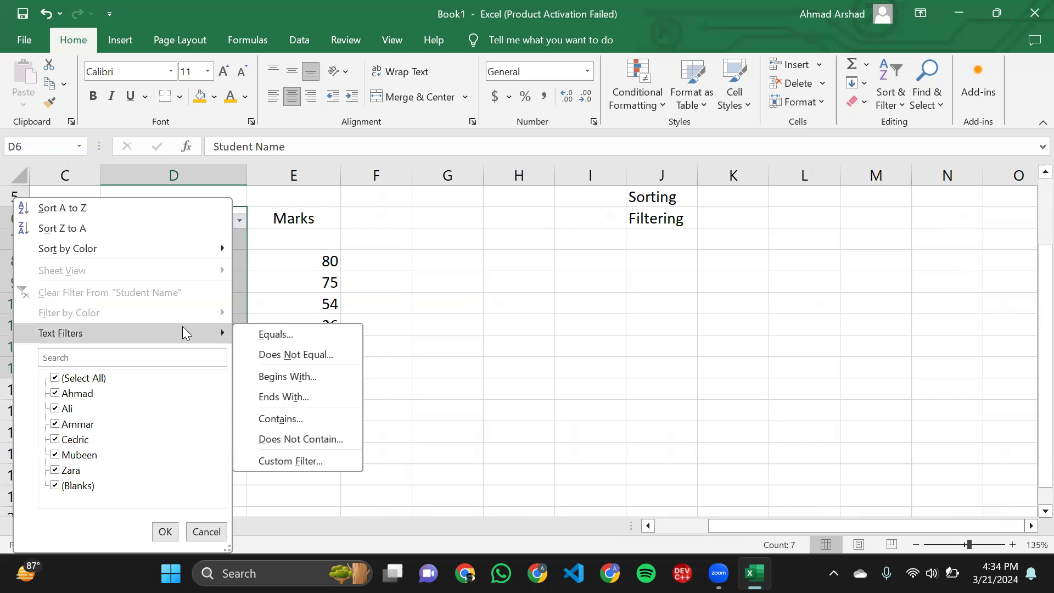
click(297, 335)
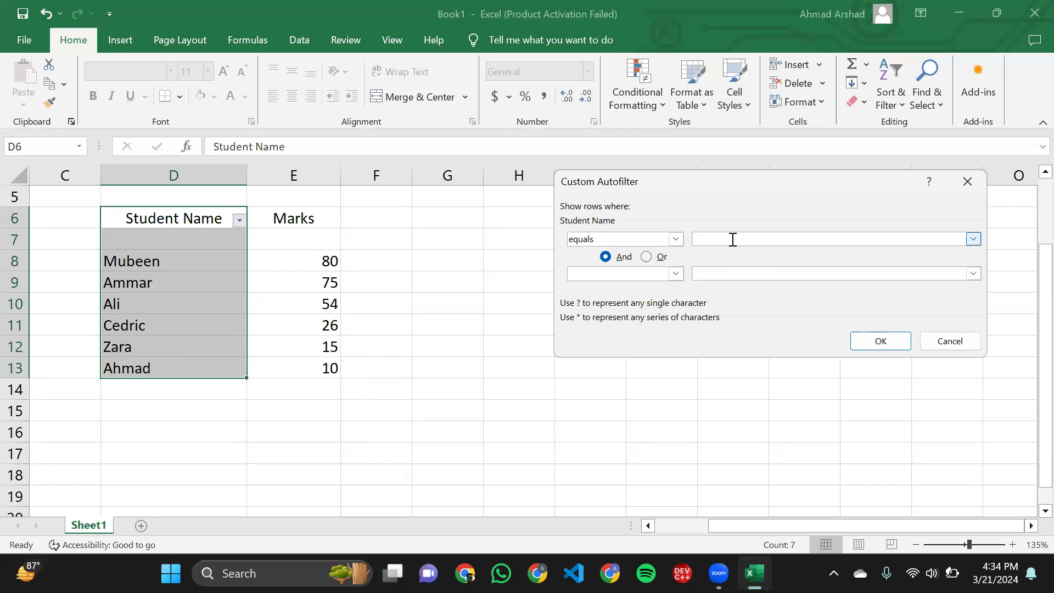
text(Rahman)
click(856, 345)
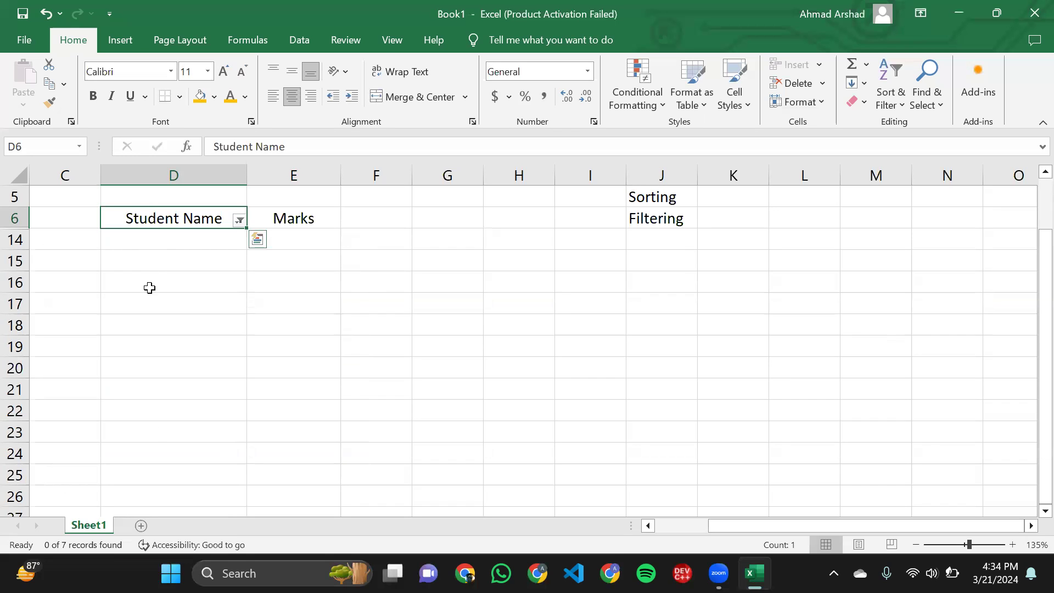
key(ctrl+z)
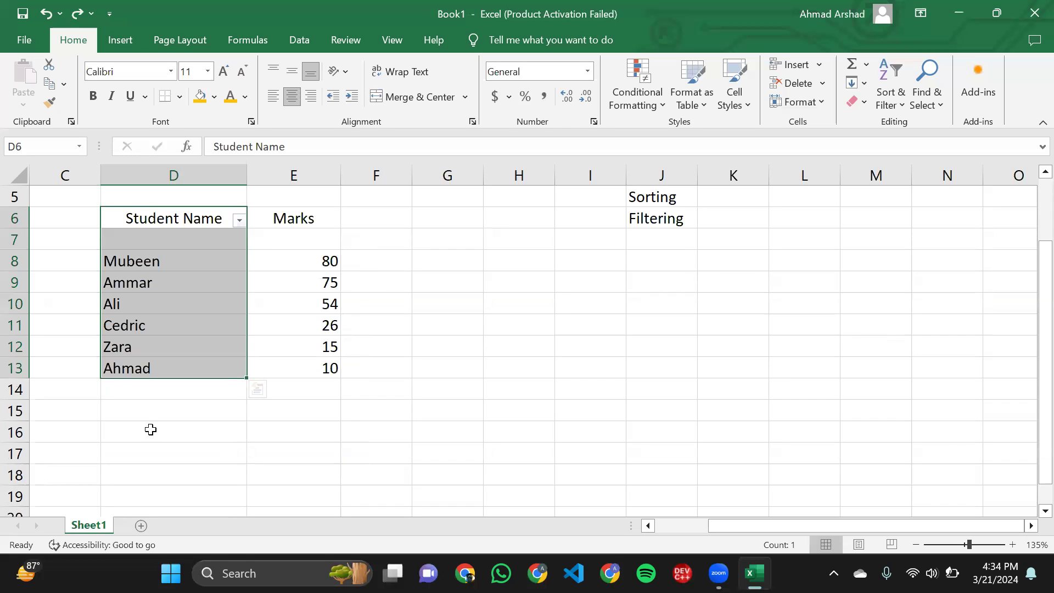
- Try an Equals text filter on the Student Name column for the student in row 12
click(240, 220)
mouse_move(202, 327)
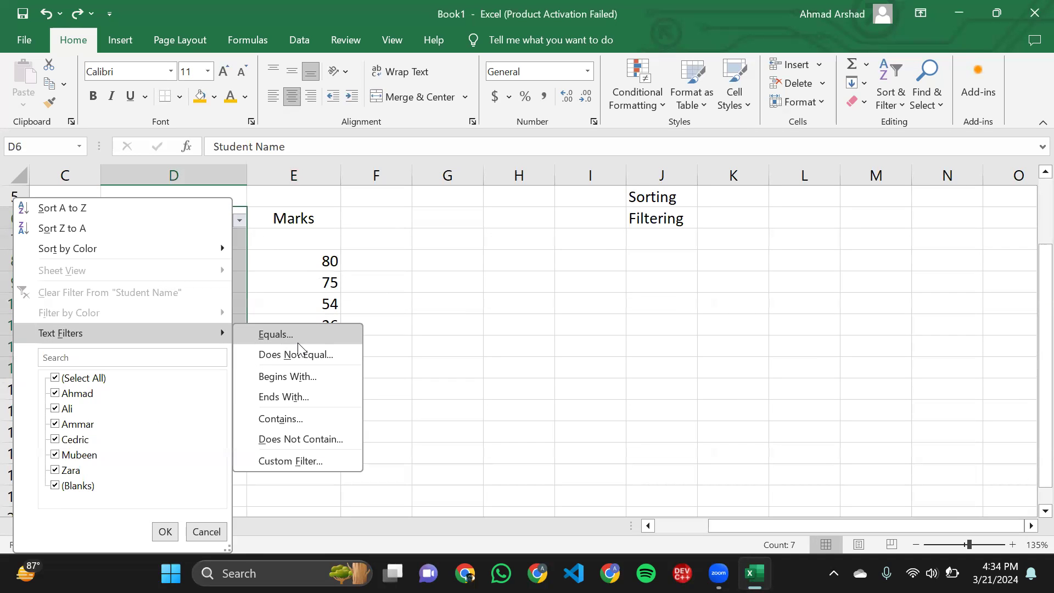
click(276, 334)
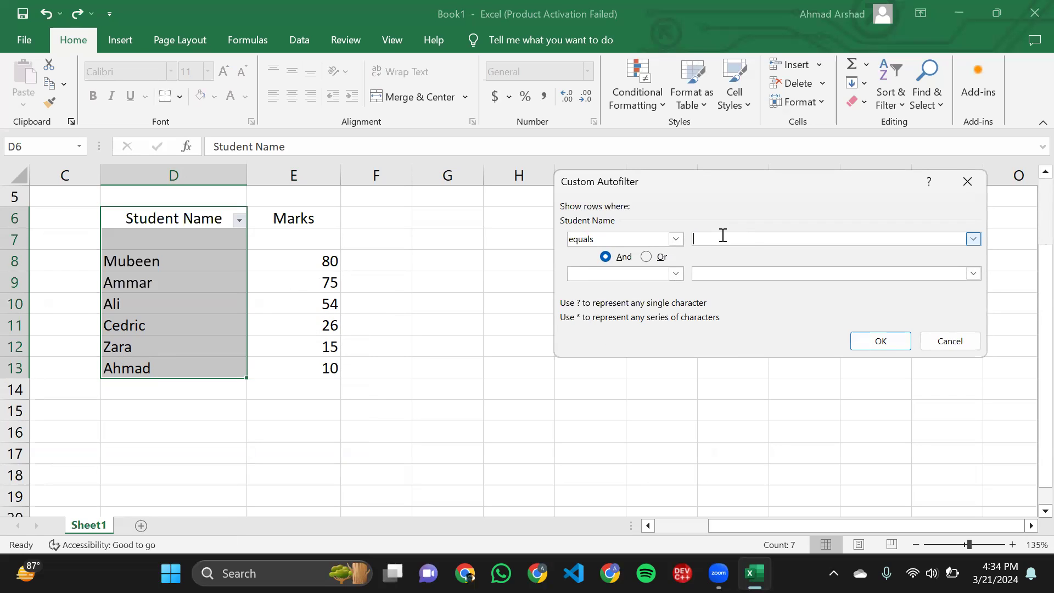
text(Zaraa)
click(868, 338)
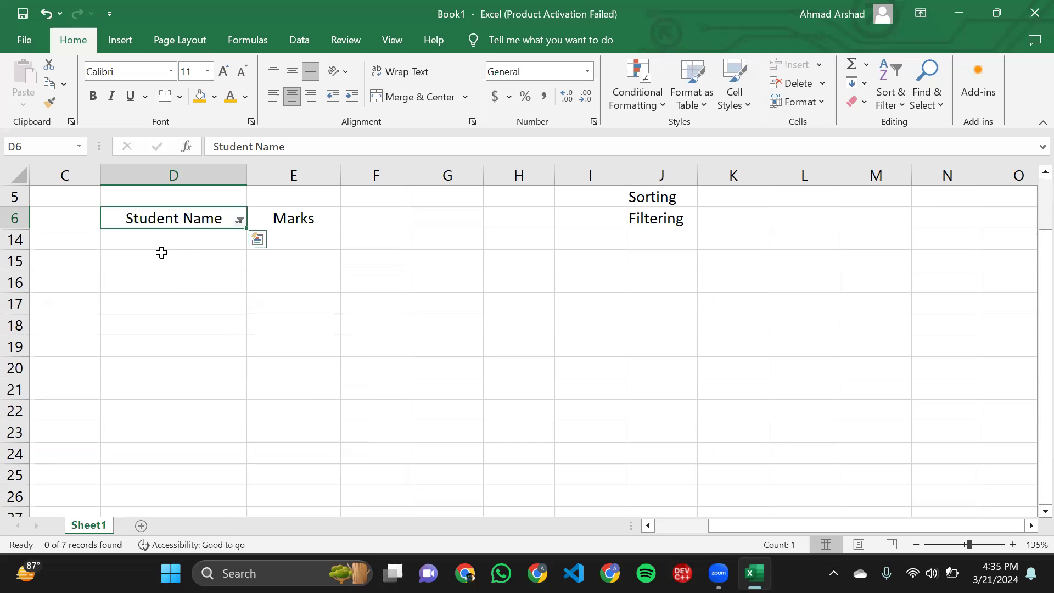
- Undo the last Equals text filter on the Student Name column
key(ctrl+q)
click(443, 337)
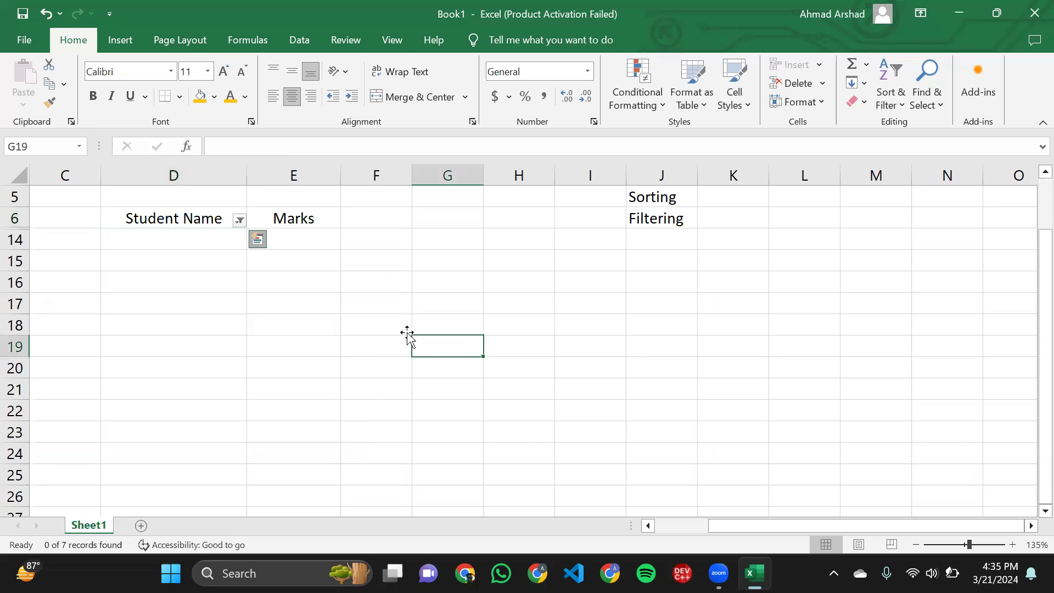
key(ctrl+z)
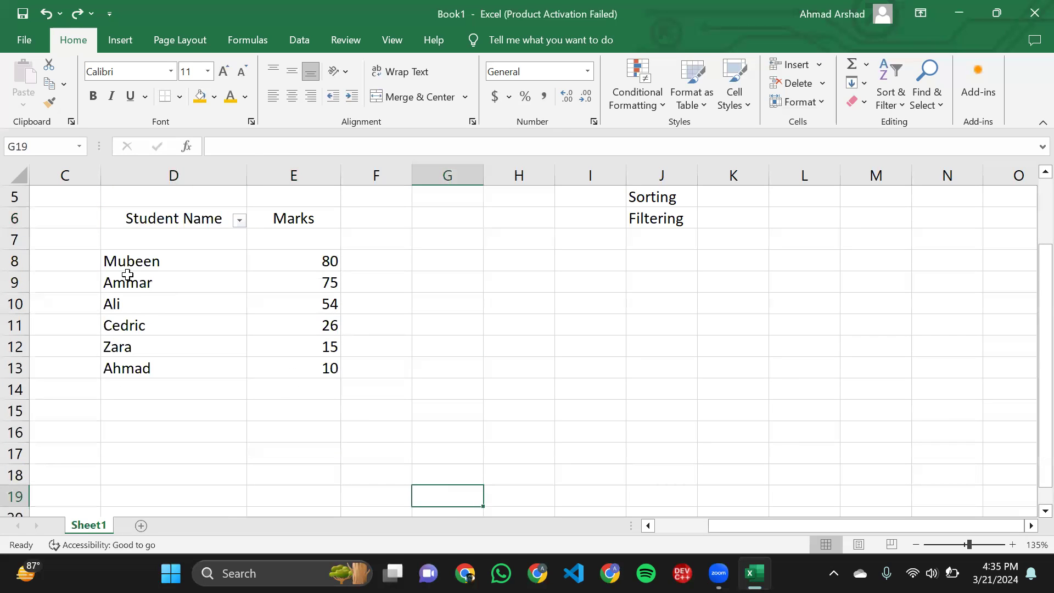
- Apply an Equals text filter to the Student Name column using the name of the student in row 12
drag(119, 263, 172, 341)
click(171, 341)
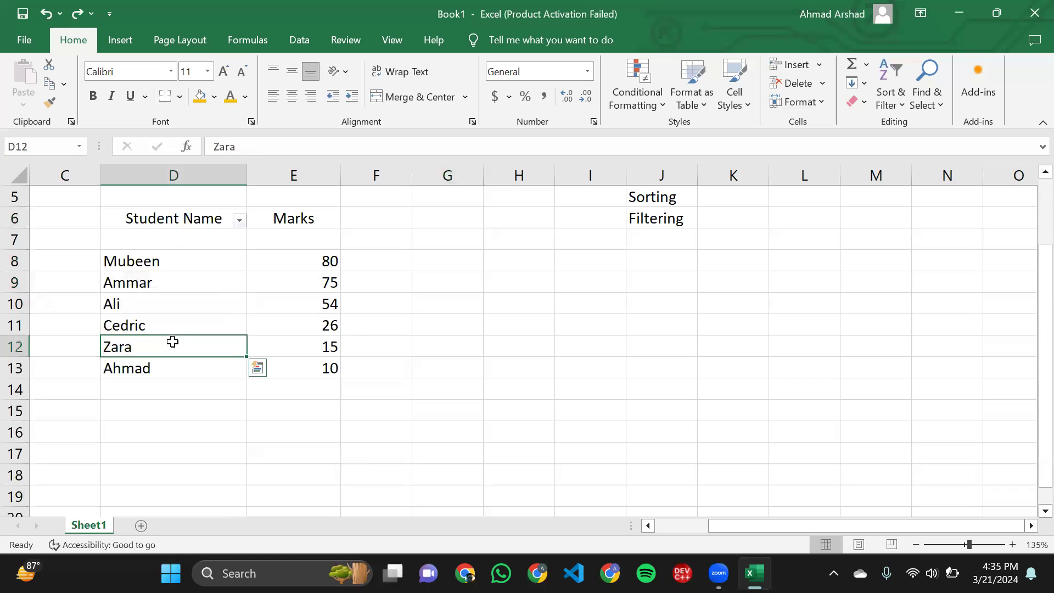
click(239, 220)
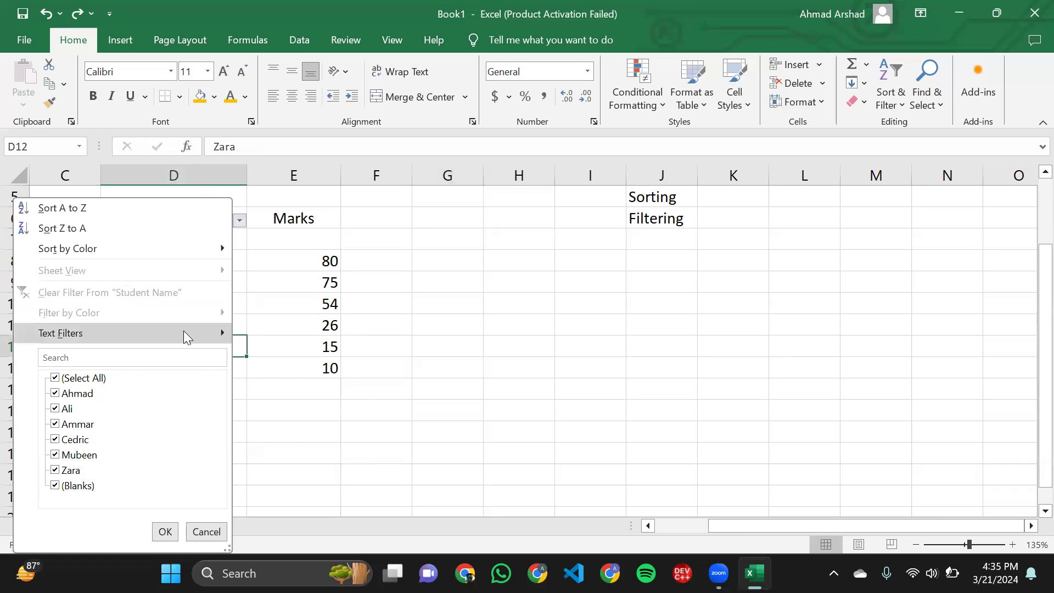
mouse_move(183, 332)
click(258, 334)
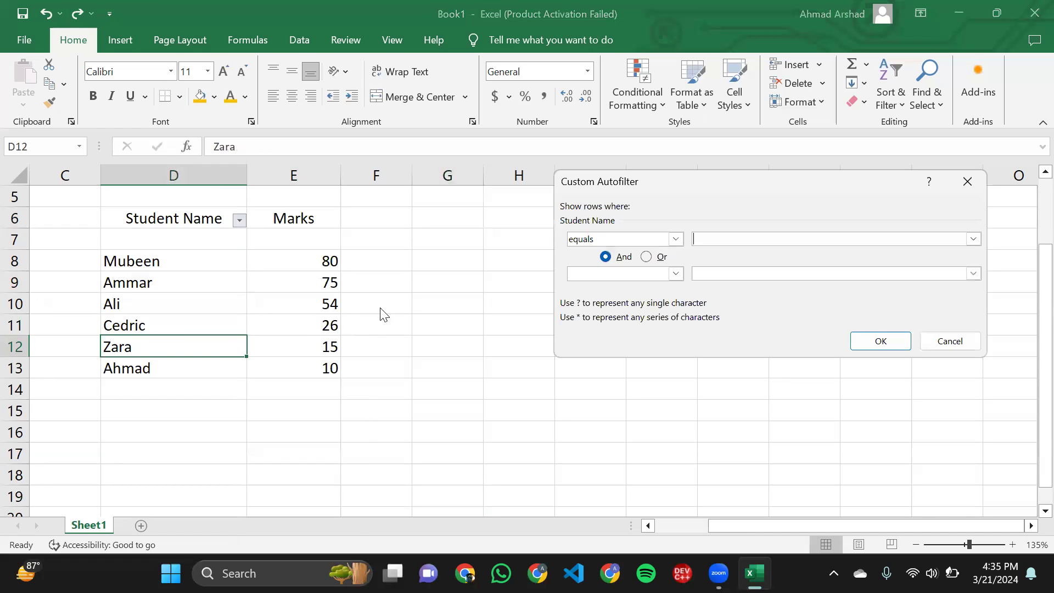
text(zara)
key(BackSpace)
key(BackSpace)
key(BackSpace)
key(BackSpace)
text(Zara)
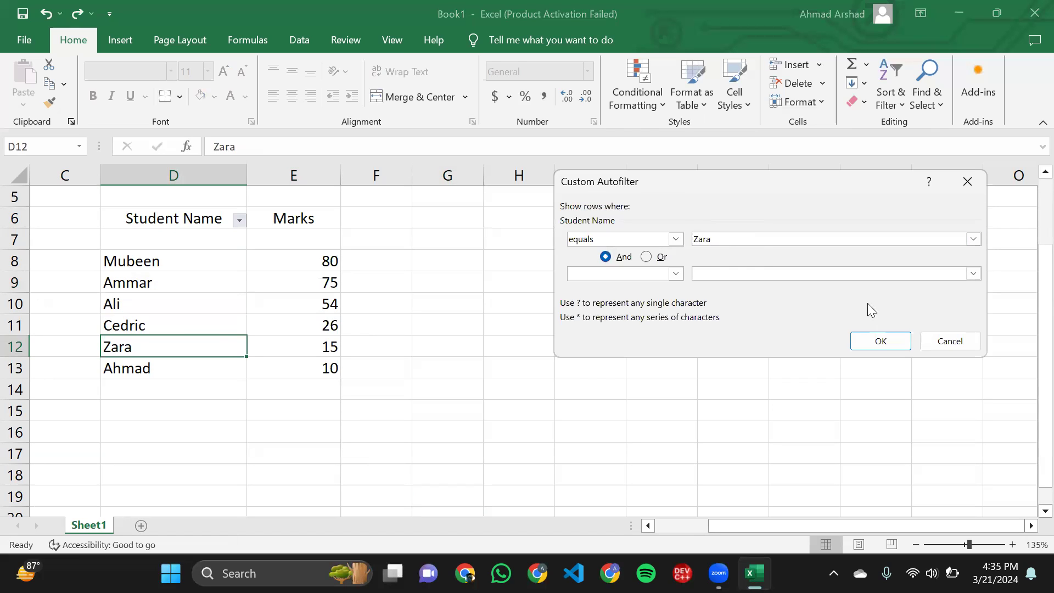
click(865, 340)
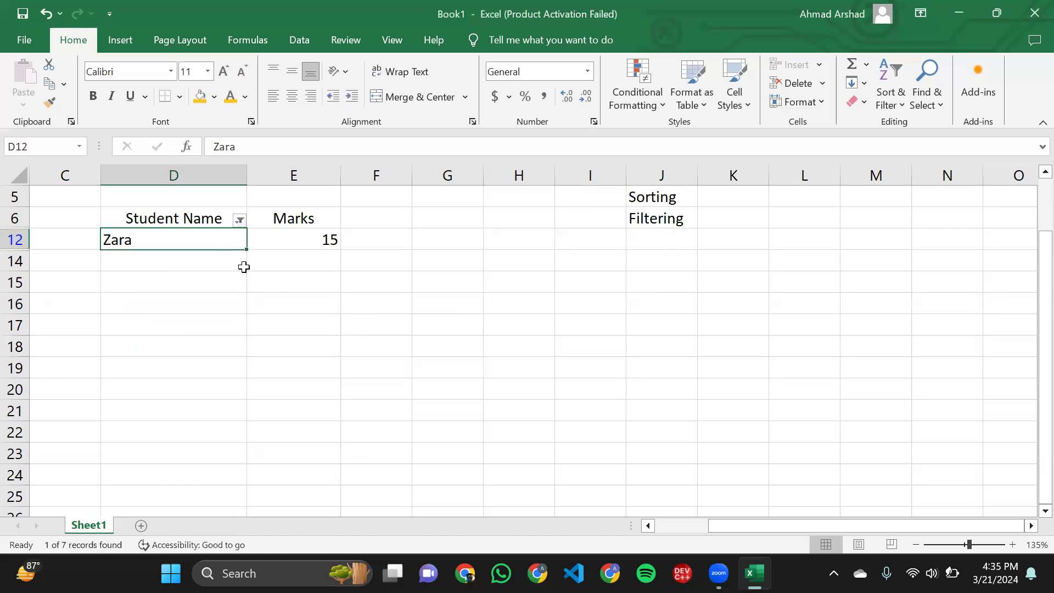
drag(228, 258, 266, 254)
drag(189, 242, 278, 248)
click(283, 267)
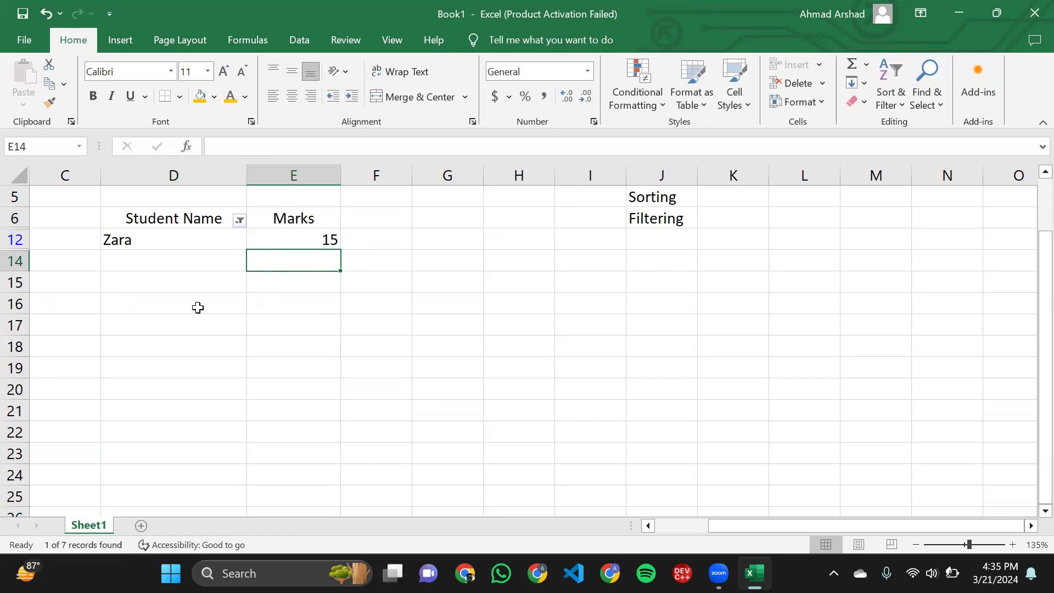
click(206, 328)
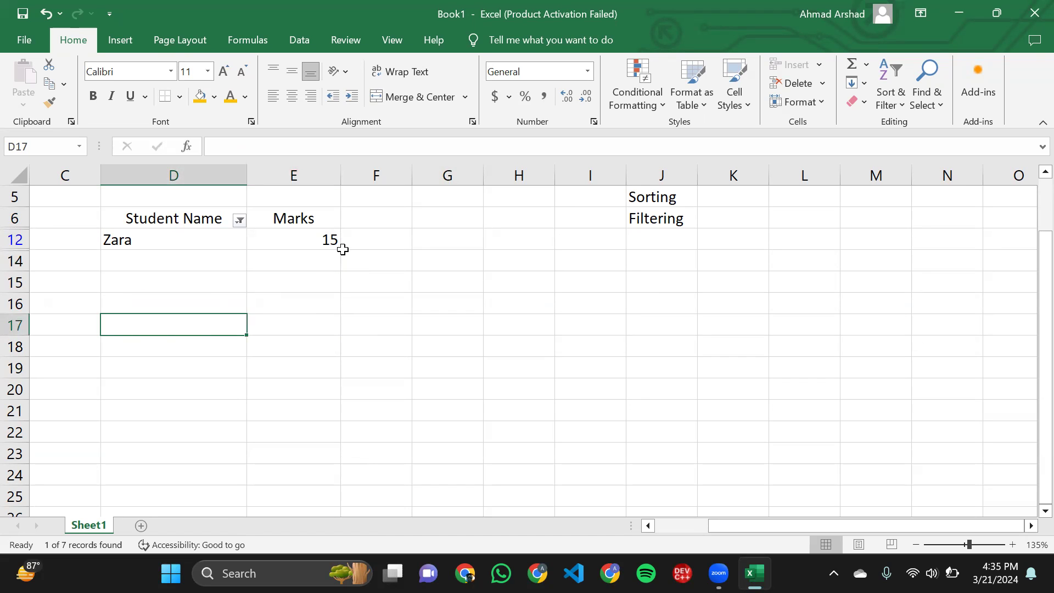
click(338, 244)
- Remove the filter from the Student Name column and turn on filtering for the Marks column instead, from its header in E6 down to row 12
drag(301, 219, 307, 240)
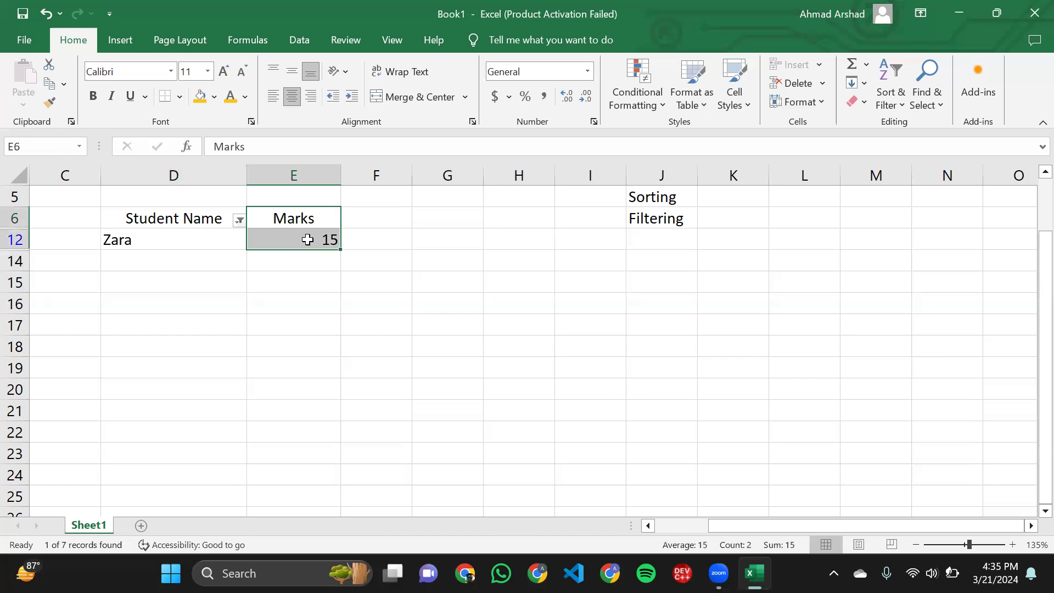
click(890, 96)
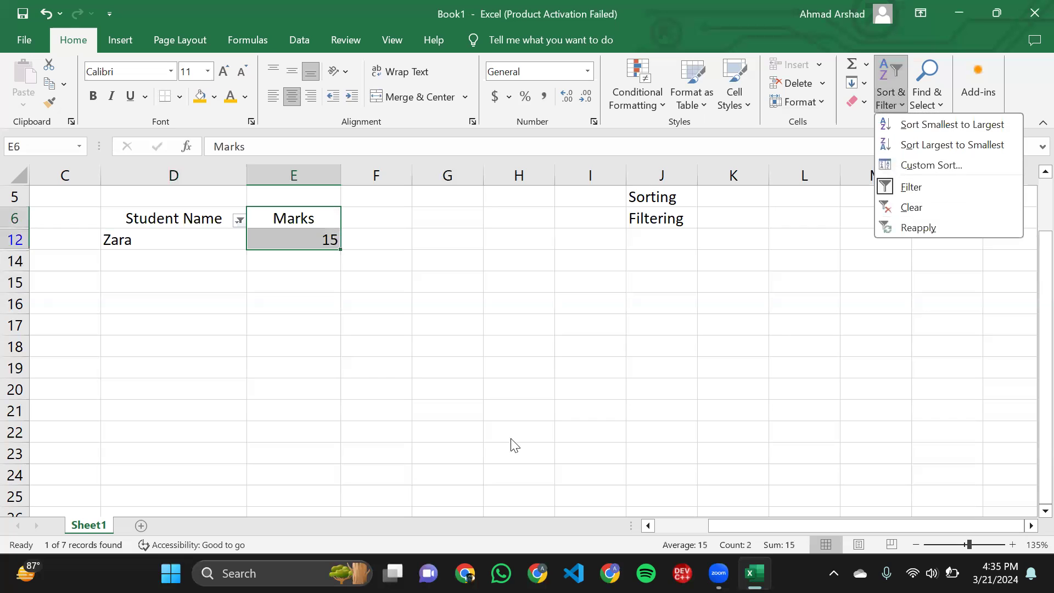
click(484, 486)
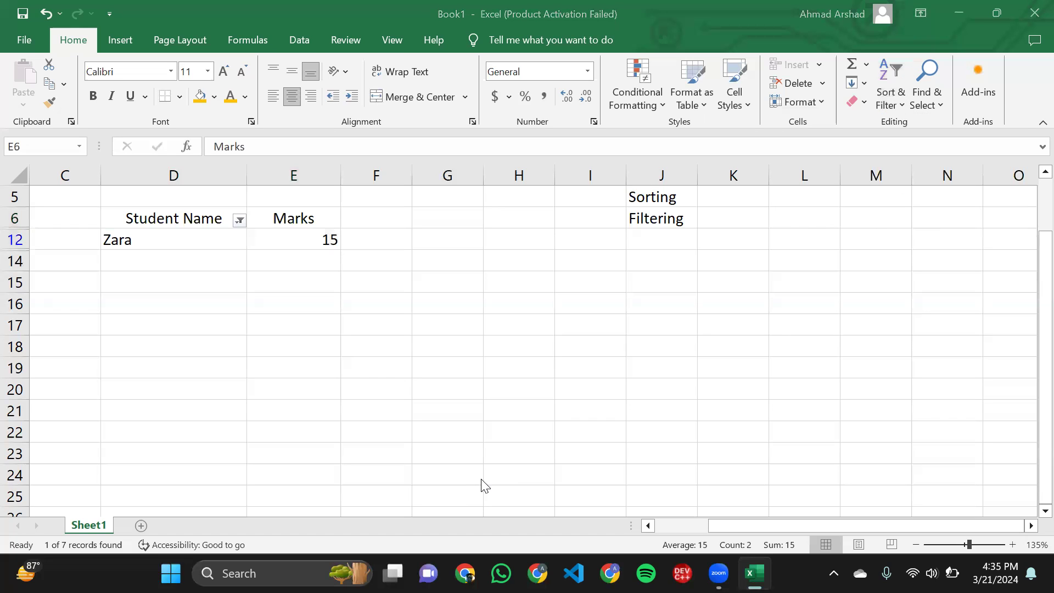
click(890, 102)
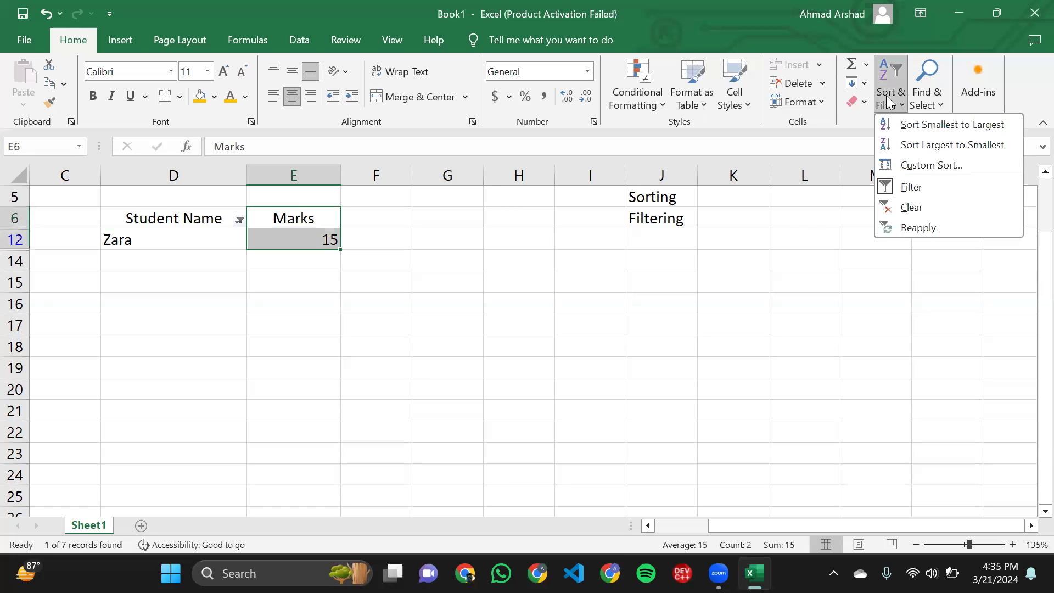
click(902, 186)
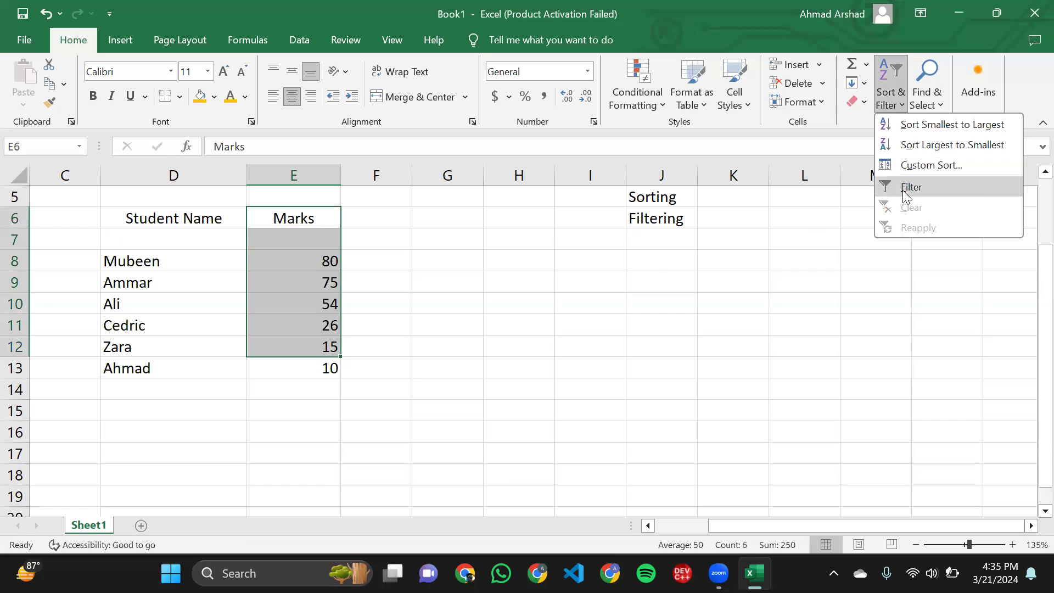
click(901, 187)
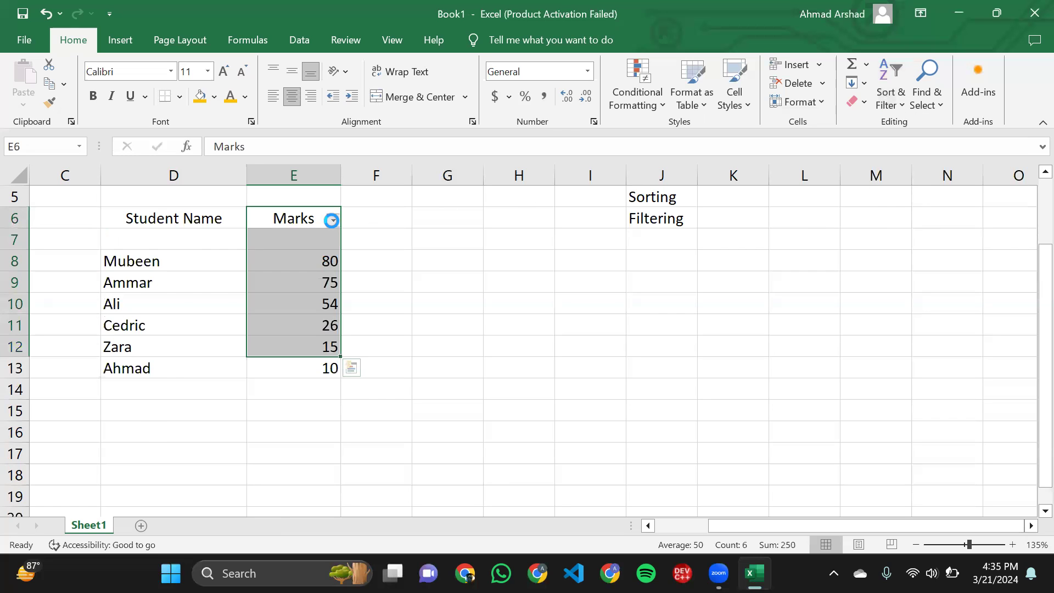
- Review the number filter conditions offered for the Marks column without applying any of them
click(333, 219)
mouse_move(254, 343)
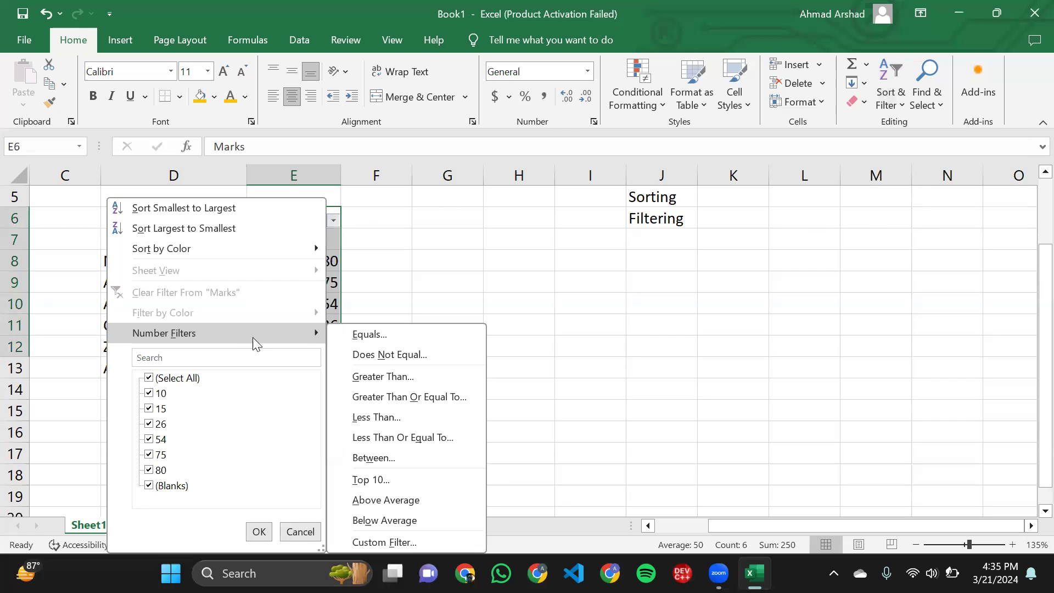
click(492, 265)
click(434, 325)
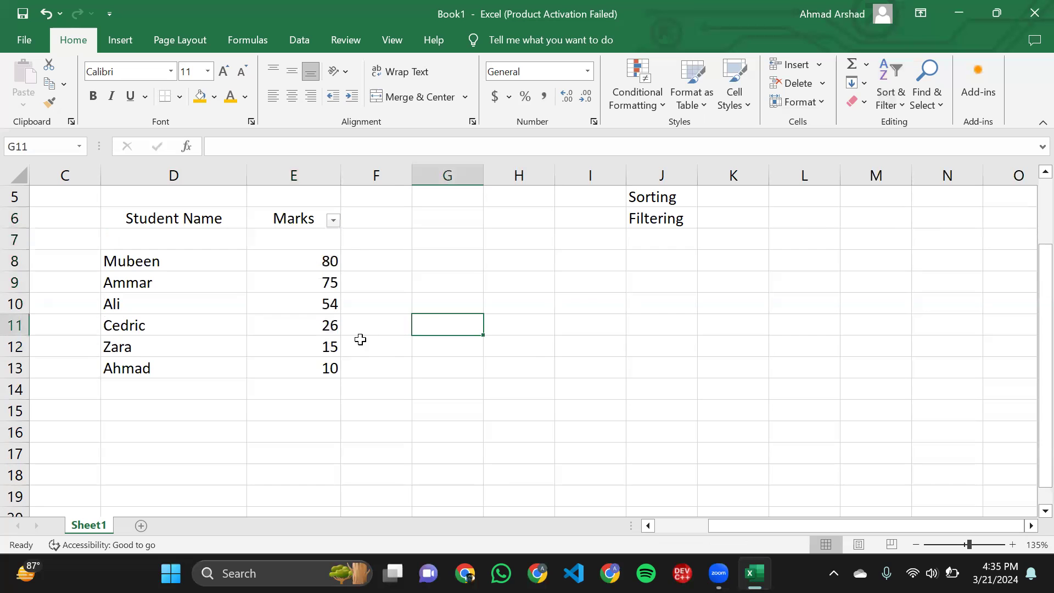
ctrl+scroll(360, 339, down, 3)
click(414, 332)
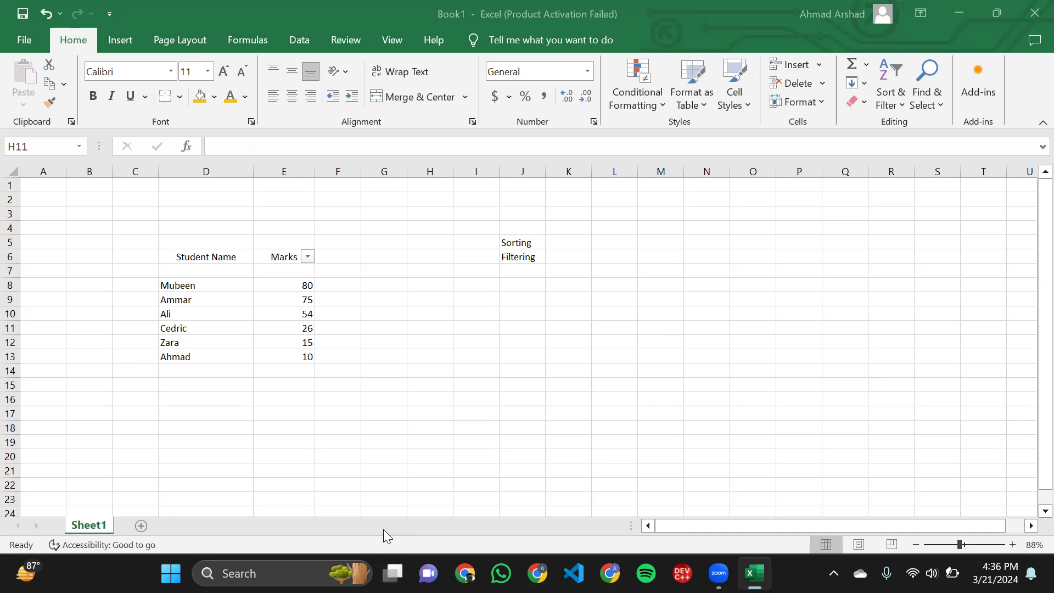
click(539, 335)
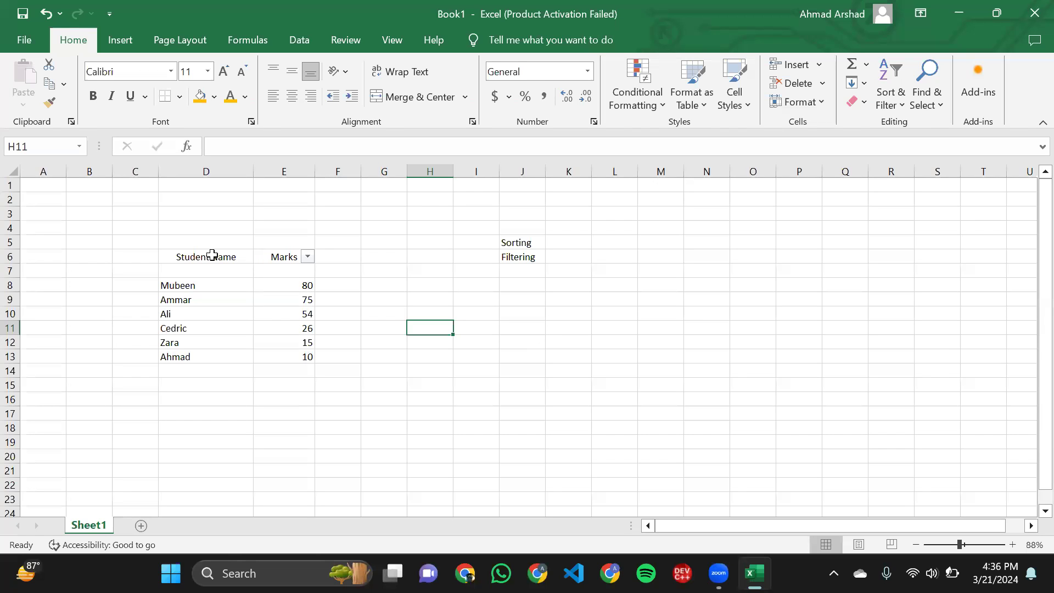
click(160, 254)
click(279, 354)
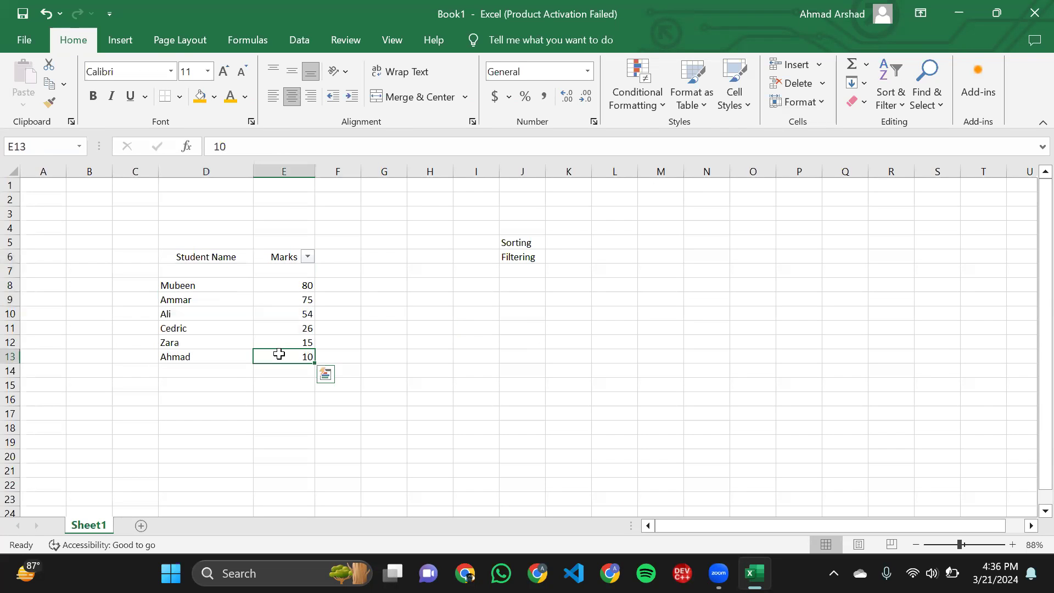
drag(278, 353, 112, 255)
click(112, 255)
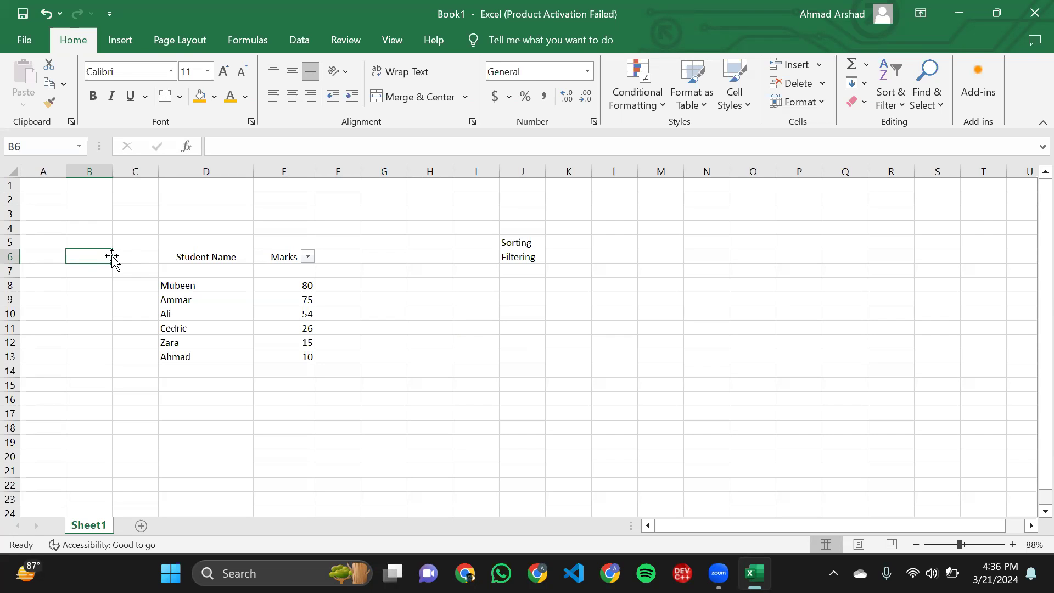
drag(124, 250, 191, 357)
click(188, 355)
drag(270, 354, 247, 339)
click(195, 255)
click(143, 256)
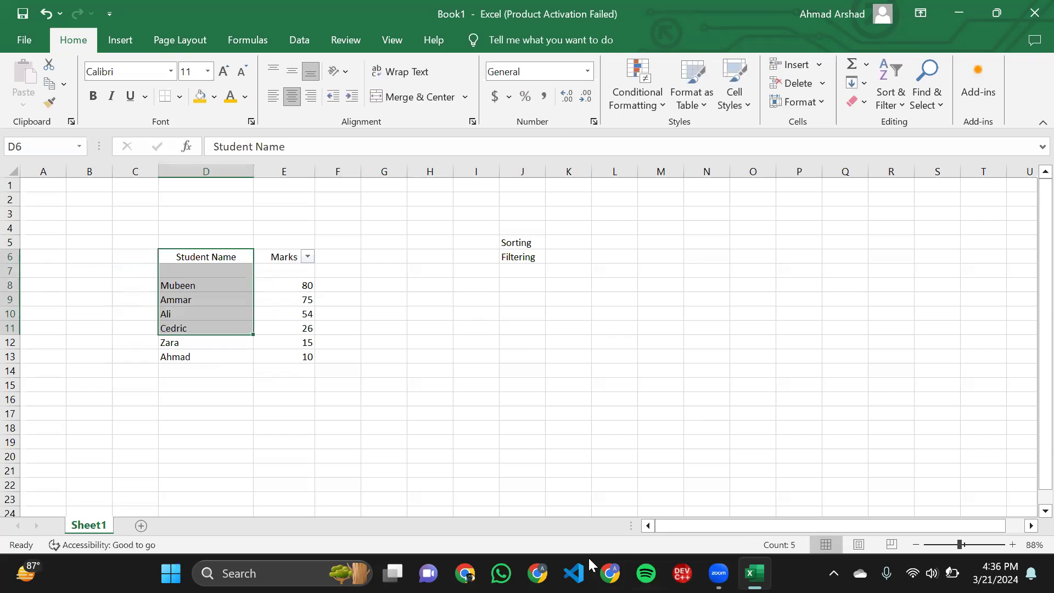
click(870, 502)
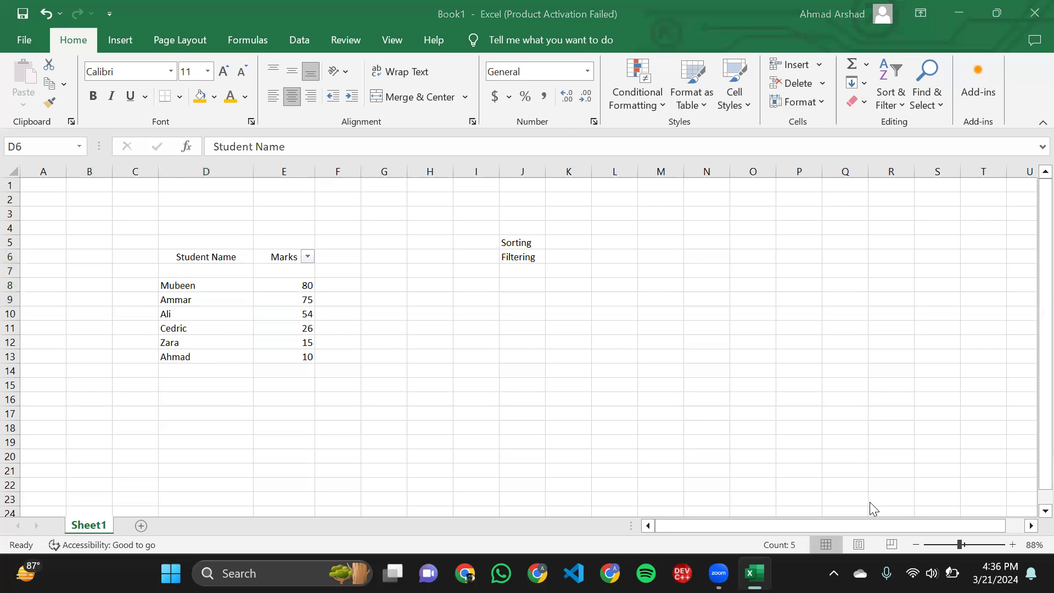